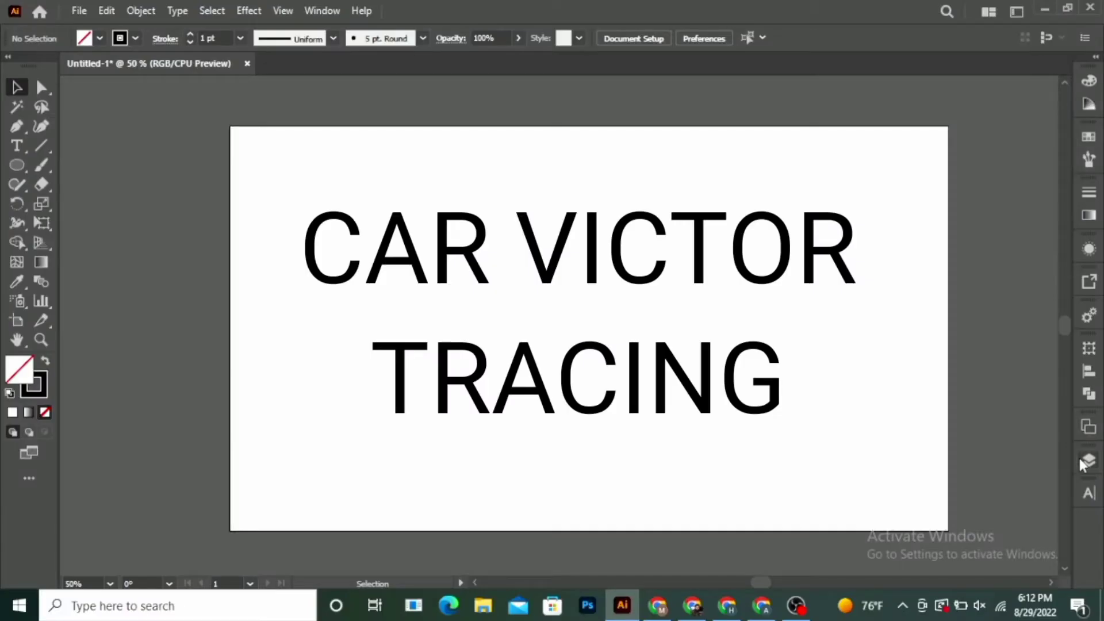
# Step: Unhide Layer 2's car photo and turn on Dim Images in its layer options
pyautogui.click(1081, 460)
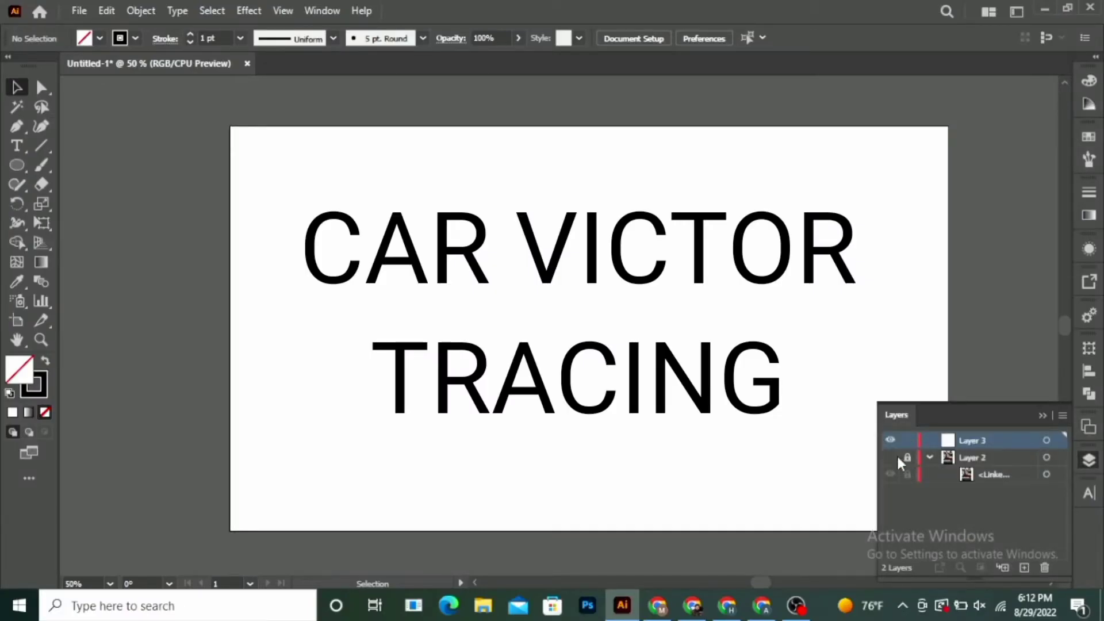
pyautogui.click(892, 457)
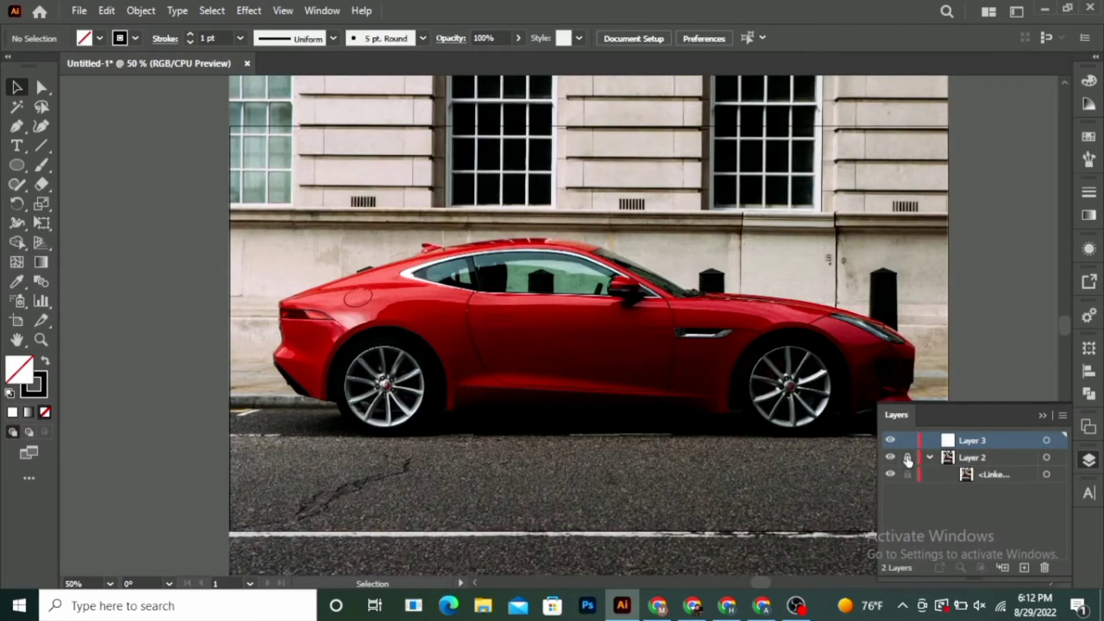
pyautogui.doubleClick(1014, 457)
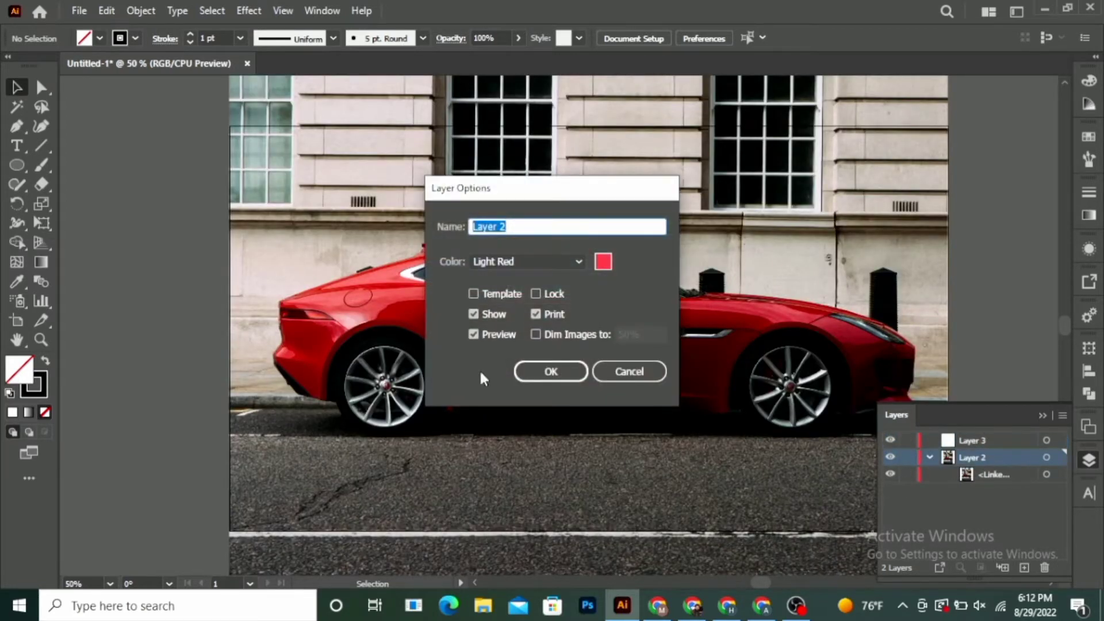
pyautogui.click(535, 335)
pyautogui.click(656, 340)
pyautogui.write('70')
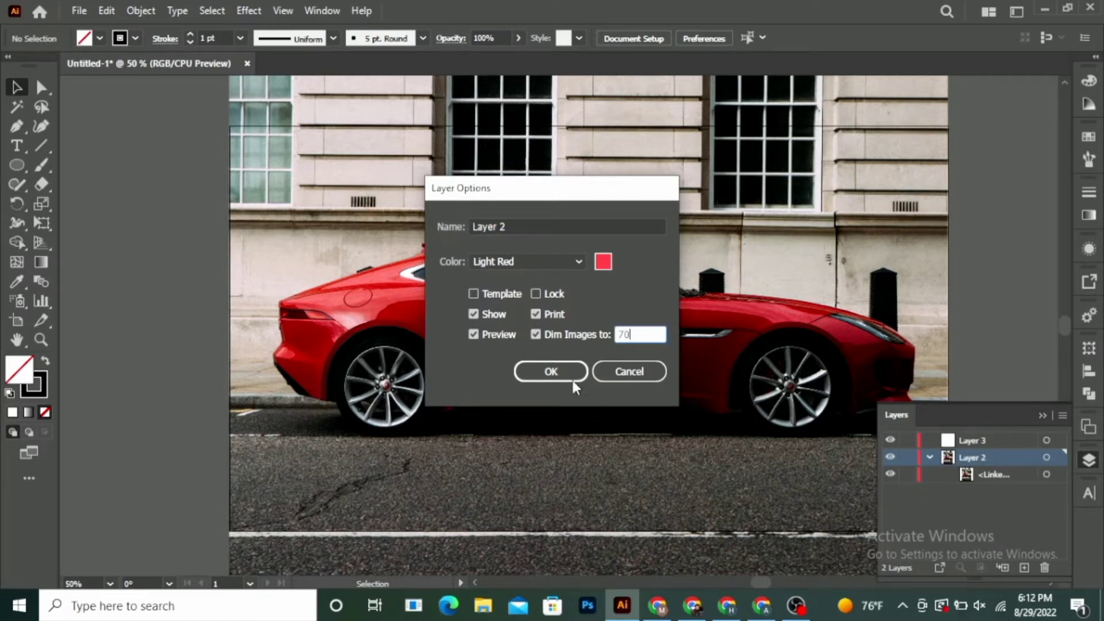
pyautogui.click(569, 377)
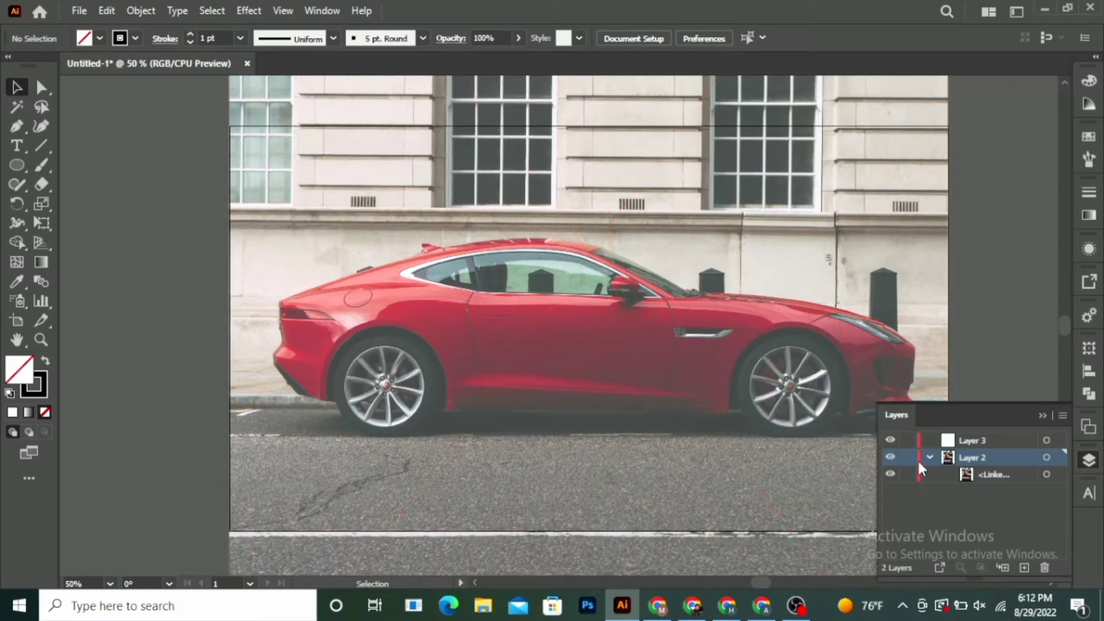
# Step: Target Layer 3 for drawing, collapse the Layers panel and zoom to 150% on the rear window
pyautogui.click(1042, 413)
pyautogui.scroll(-1, 693, 364)
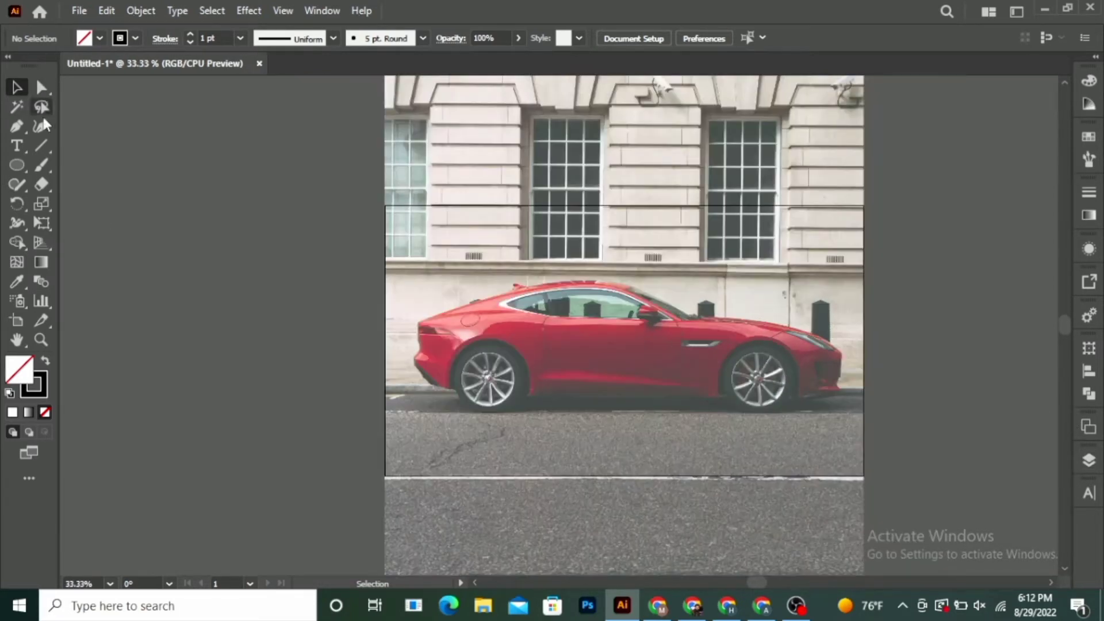
pyautogui.scroll(1, 760, 363)
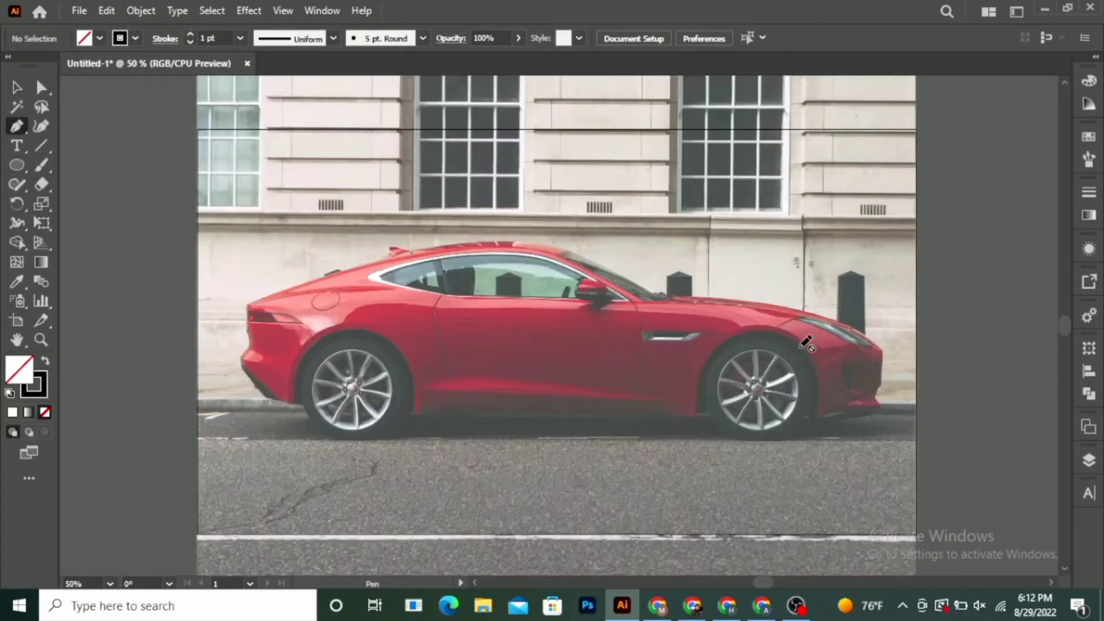
pyautogui.click(1088, 461)
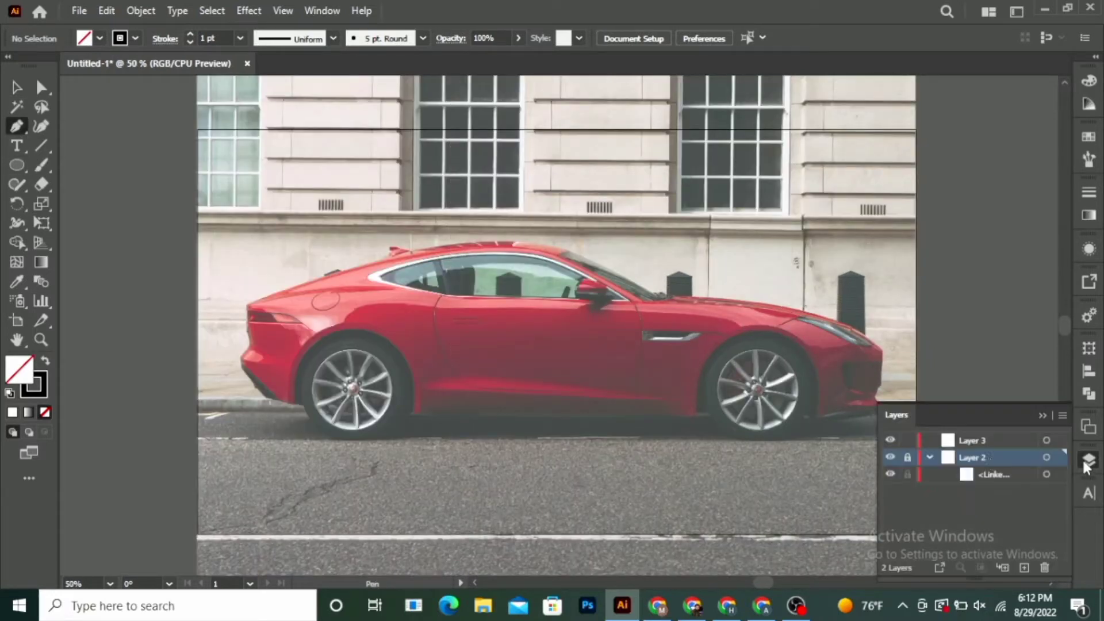
pyautogui.click(996, 444)
pyautogui.moveTo(1092, 405); pyautogui.dragTo(756, 496)
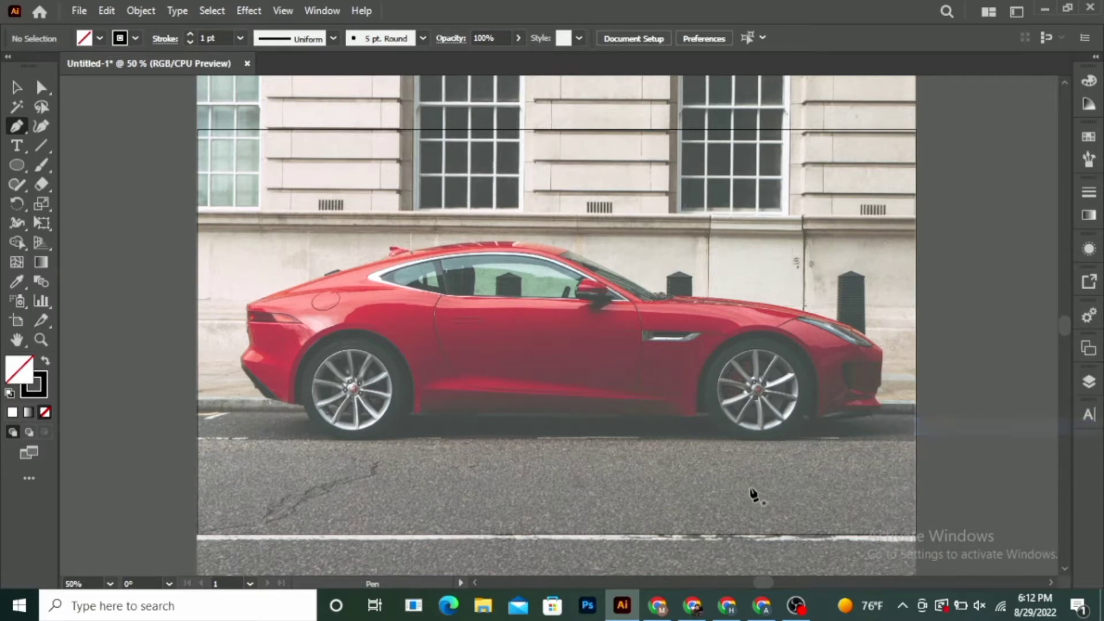
pyautogui.scroll(1, 875, 354)
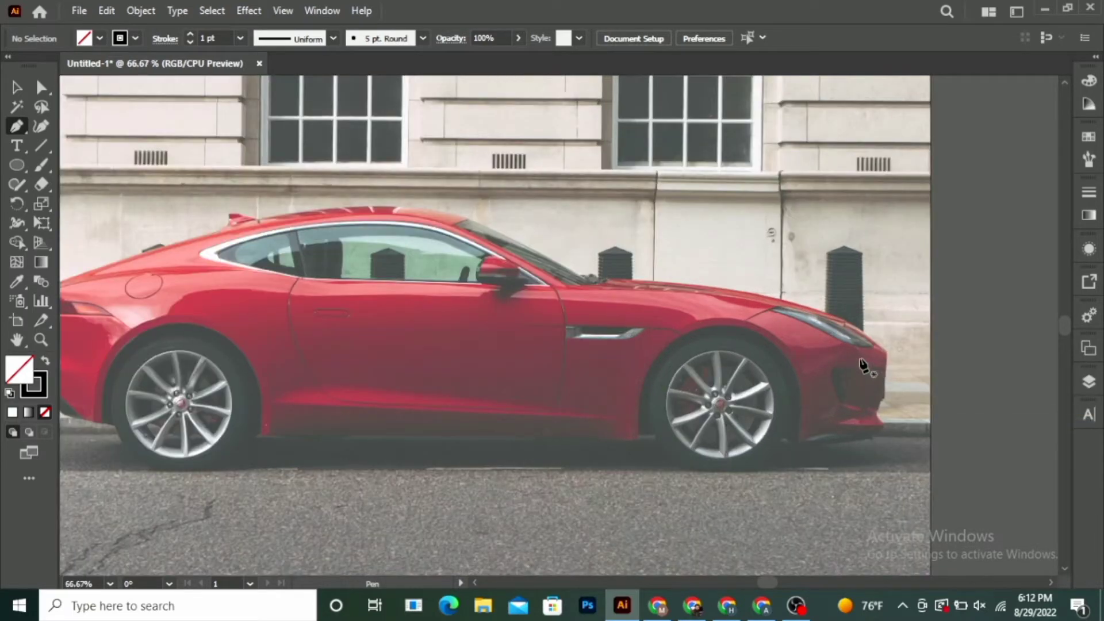
pyautogui.scroll(1, 728, 421)
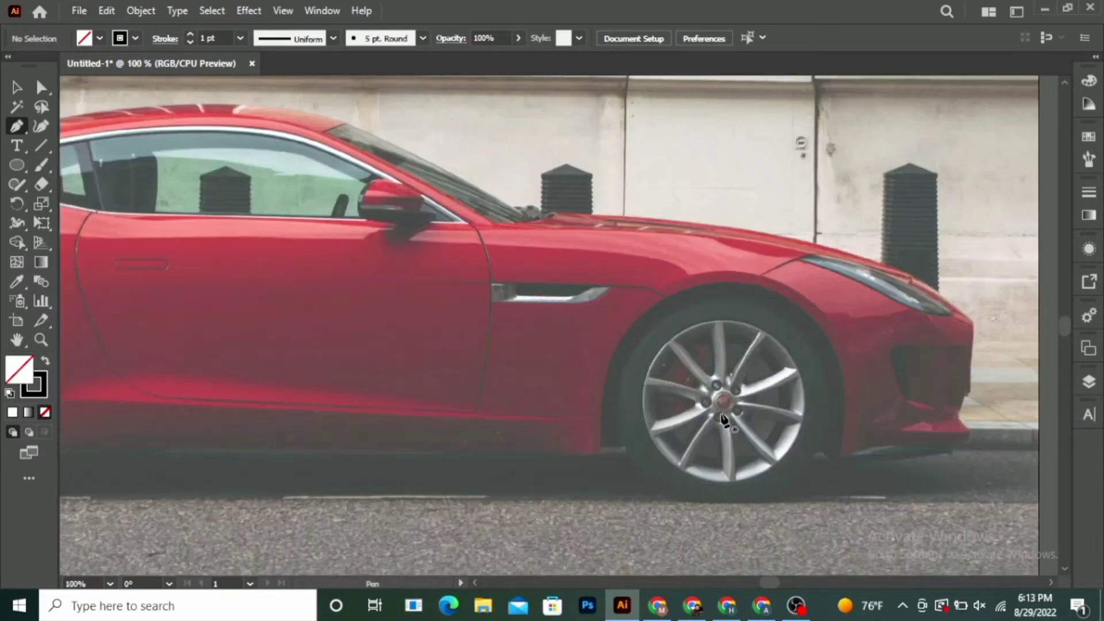
pyautogui.scroll(-1, 747, 421)
pyautogui.scroll(1, 339, 295)
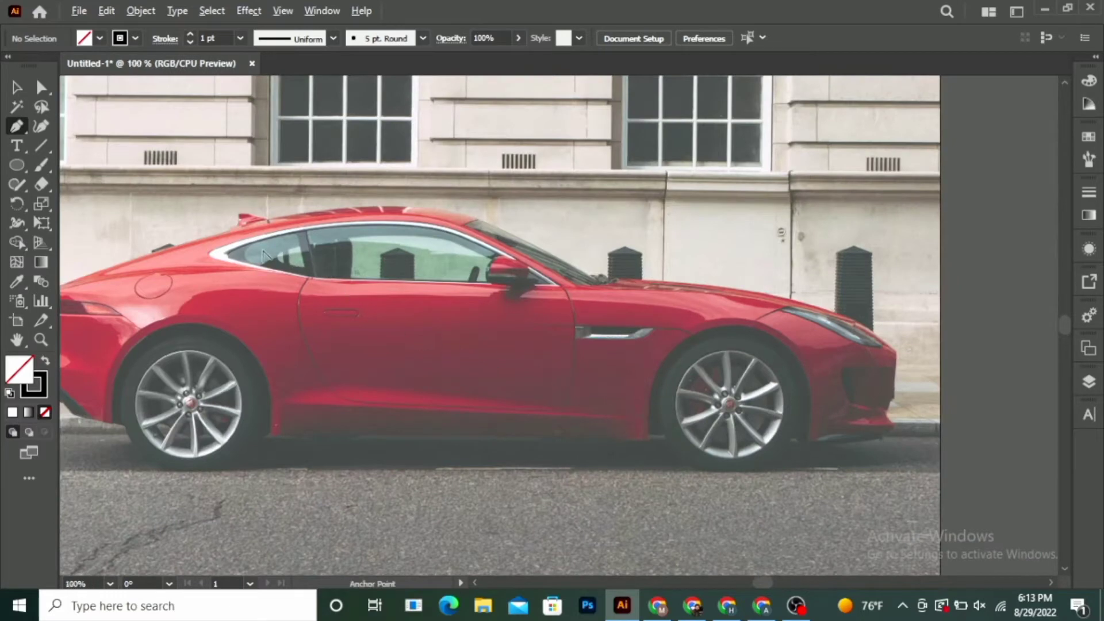
pyautogui.scroll(1, 218, 276)
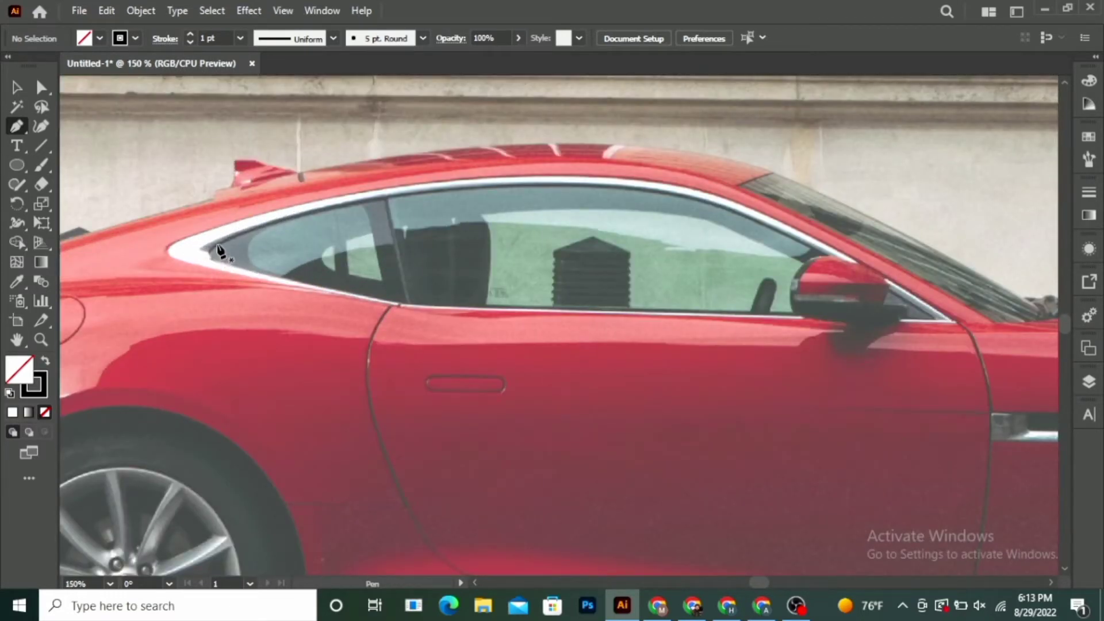
# Step: Pen-trace the rear quarter window with curved anchors and close it at the starting corner
pyautogui.click(218, 244)
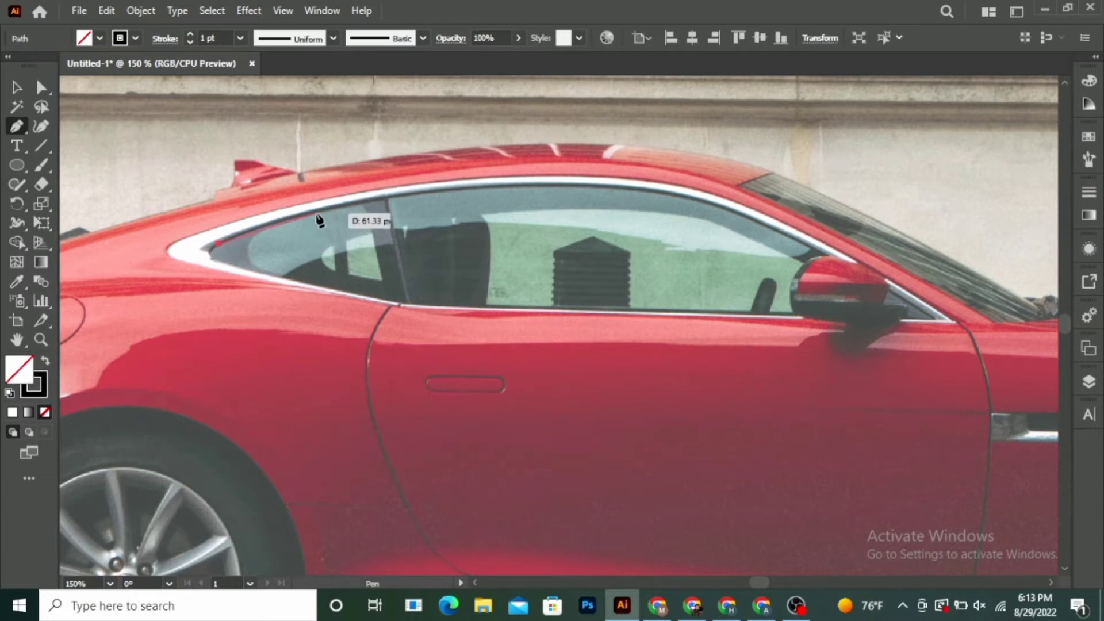
pyautogui.click(384, 199)
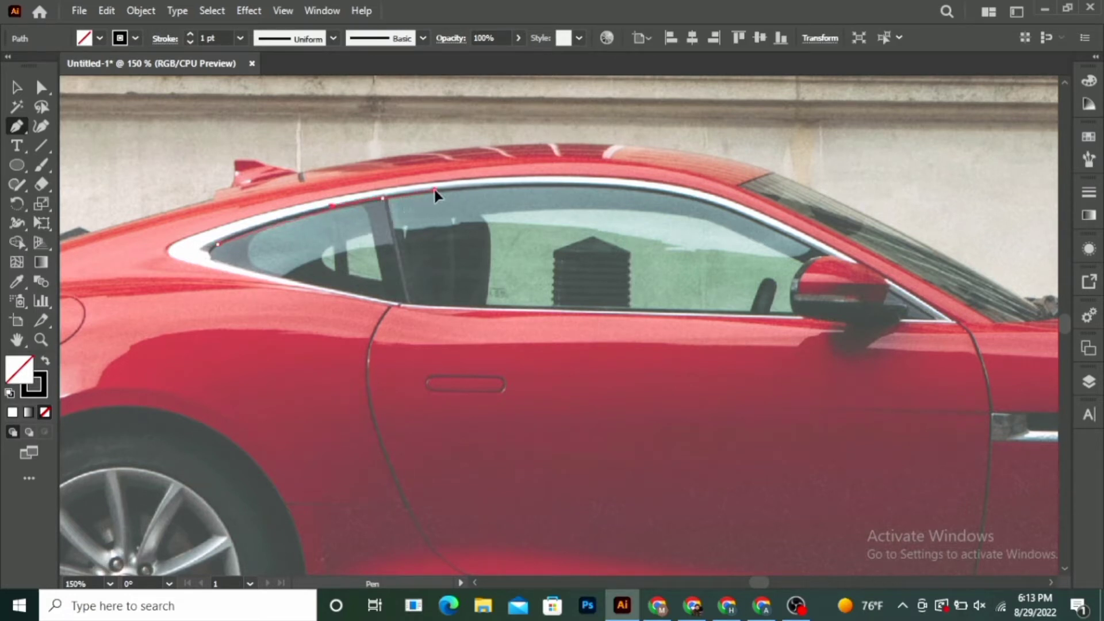
pyautogui.moveTo(426, 199)
pyautogui.mouseDown()
pyautogui.moveTo(442, 190)
pyautogui.moveTo(388, 204)
pyautogui.mouseUp()
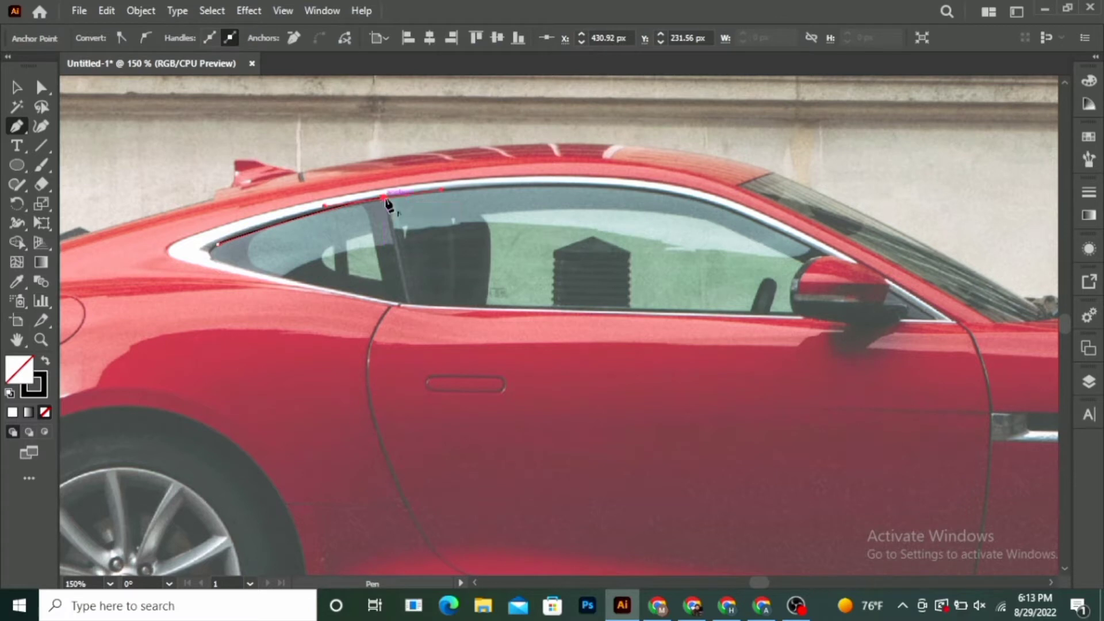
pyautogui.click(410, 304)
pyautogui.moveTo(218, 244)
pyautogui.mouseDown()
pyautogui.moveTo(222, 266)
pyautogui.moveTo(161, 240)
pyautogui.mouseUp()
pyautogui.click(175, 247)
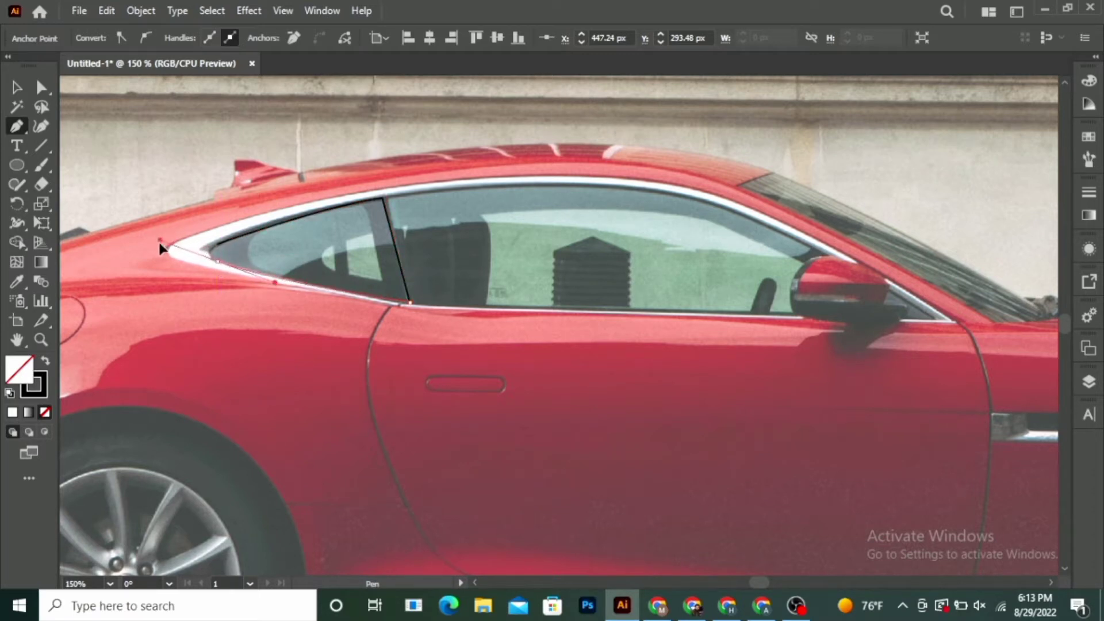
pyautogui.moveTo(161, 242)
pyautogui.mouseDown()
pyautogui.moveTo(218, 266)
pyautogui.moveTo(225, 246)
pyautogui.mouseUp()
pyautogui.click(231, 244)
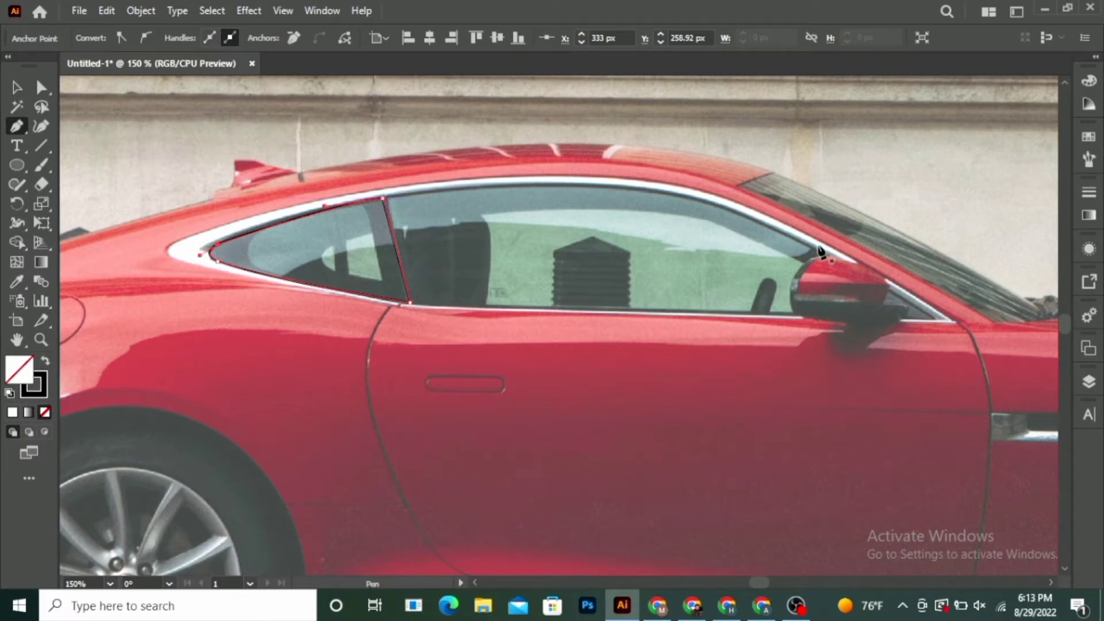
# Step: Pen-trace the main door window with a curved top edge and straight pillar and sill
pyautogui.click(933, 320)
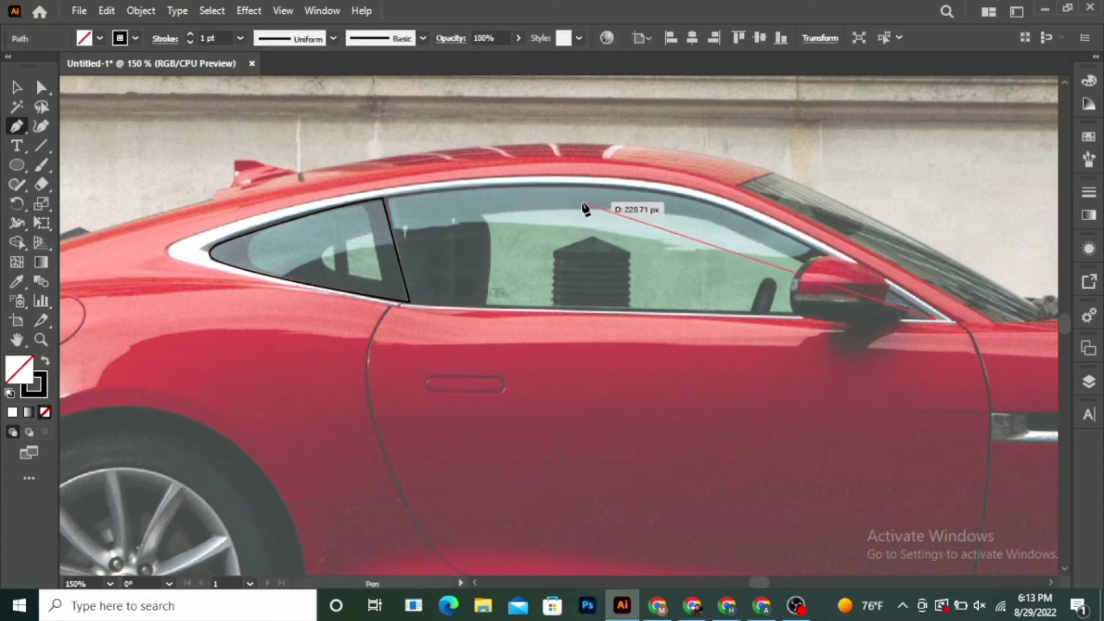
pyautogui.moveTo(644, 186); pyautogui.dragTo(566, 190)
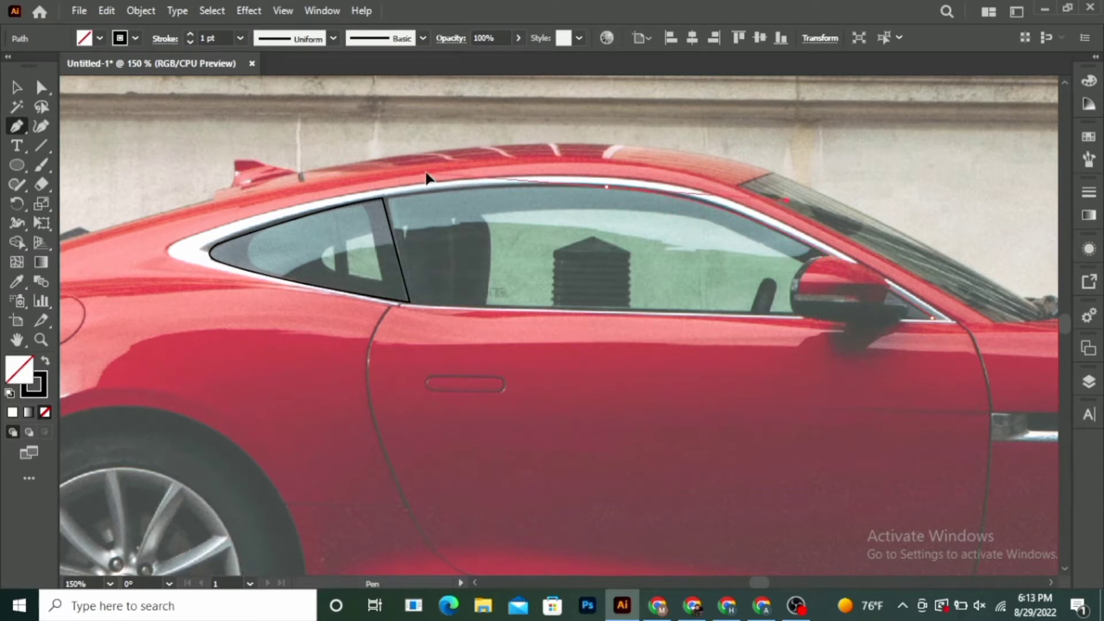
pyautogui.click(607, 188)
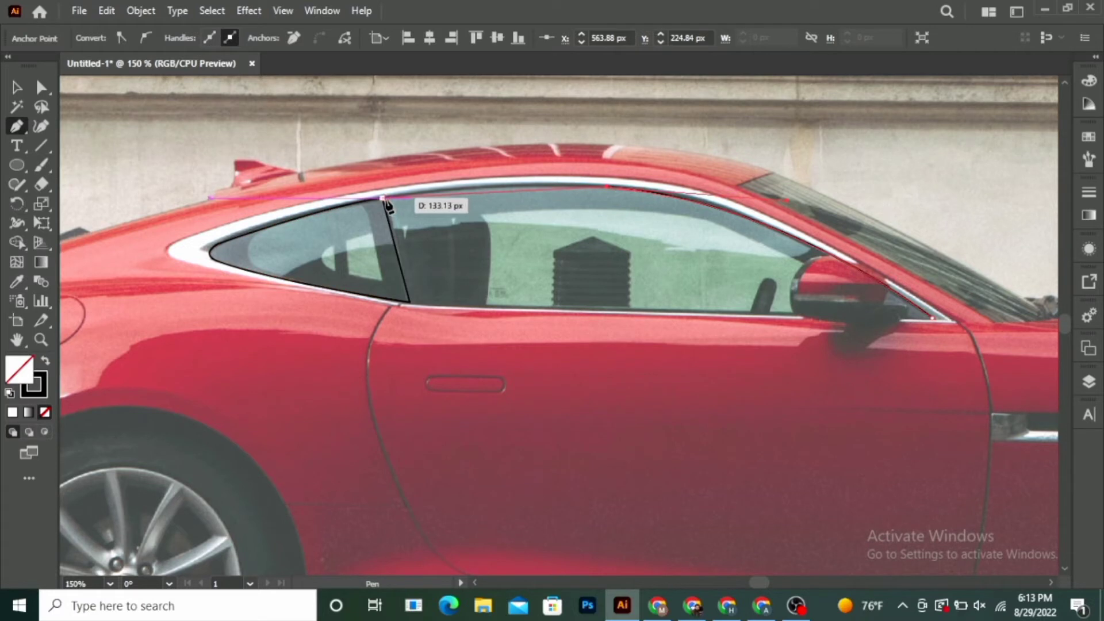
pyautogui.moveTo(389, 199); pyautogui.dragTo(351, 211)
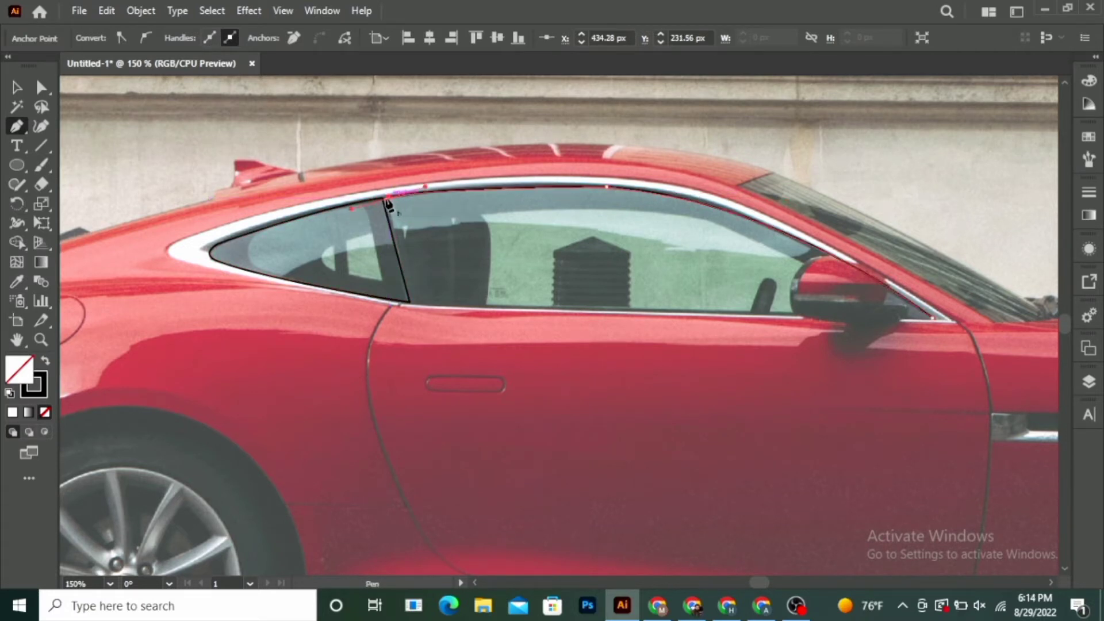
pyautogui.click(389, 202)
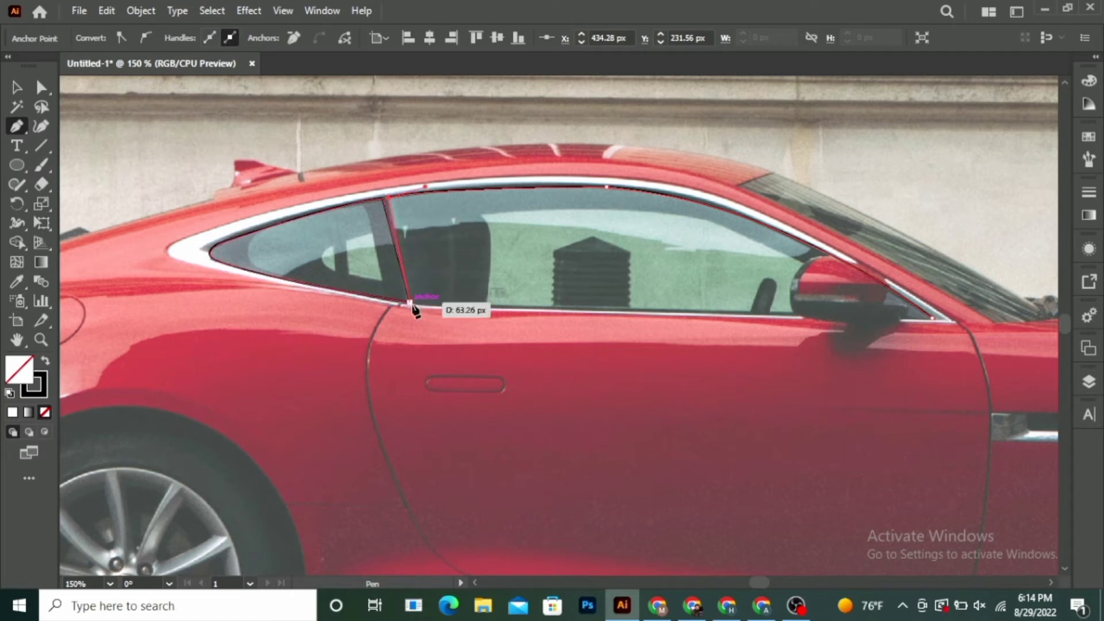
pyautogui.click(412, 306)
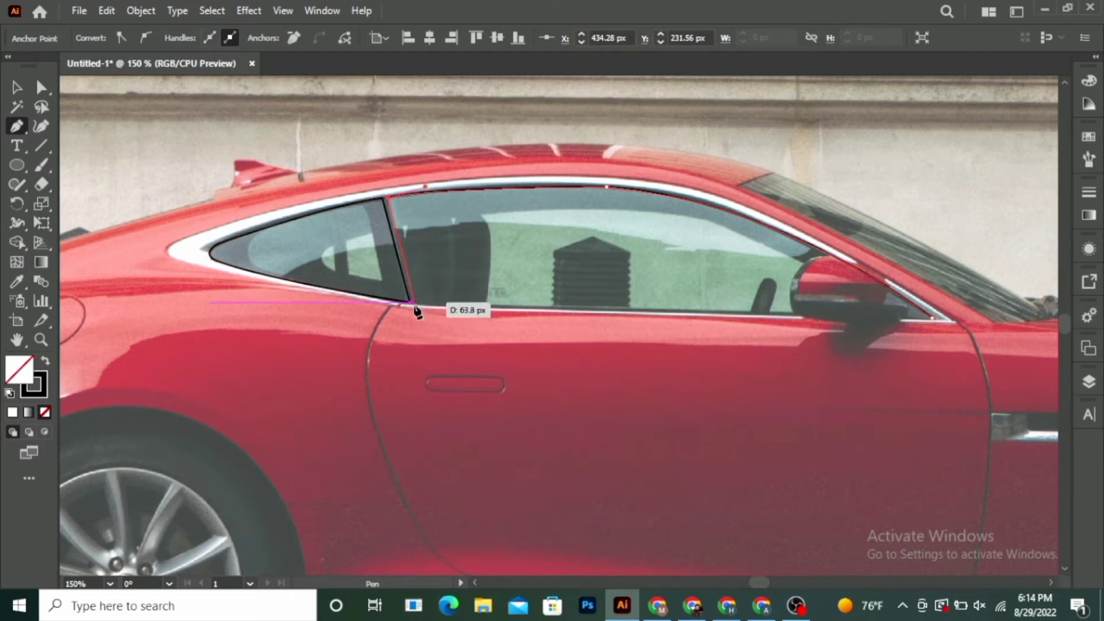
pyautogui.click(418, 311)
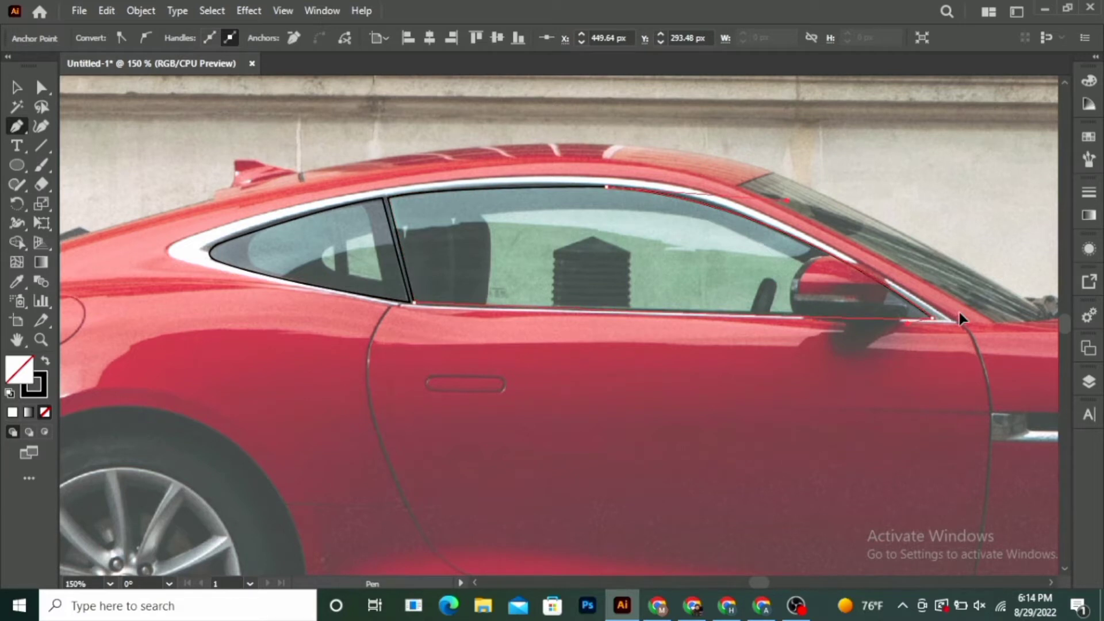
pyautogui.click(932, 318)
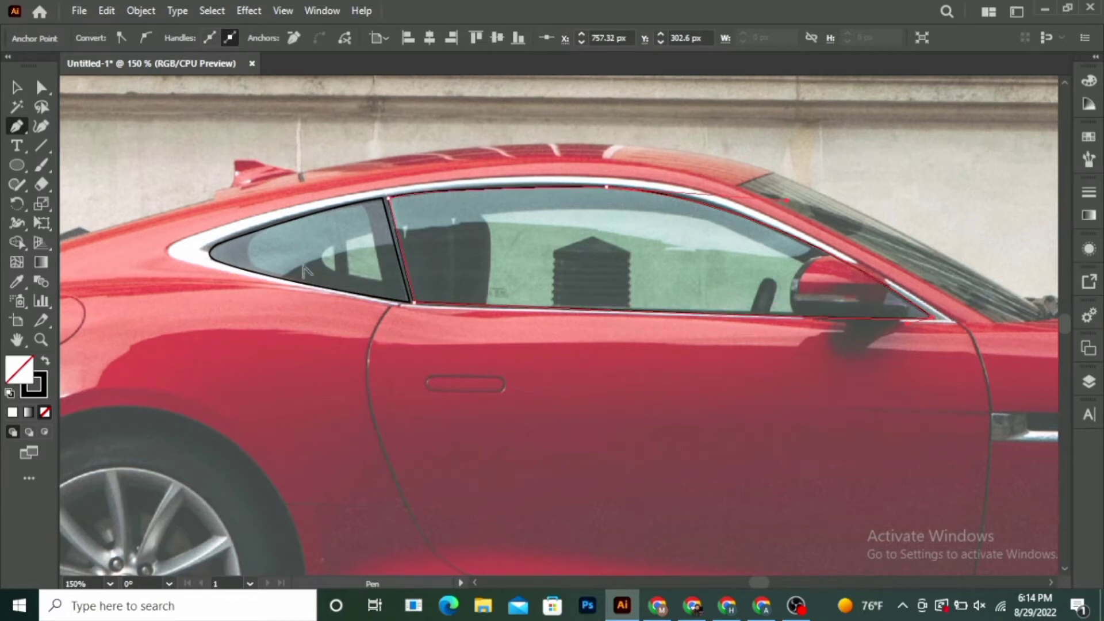
# Step: Place points along the windscreen top edge, end that path and reselect the window path
pyautogui.scroll(-3, 304, 270)
pyautogui.scroll(3, 867, 238)
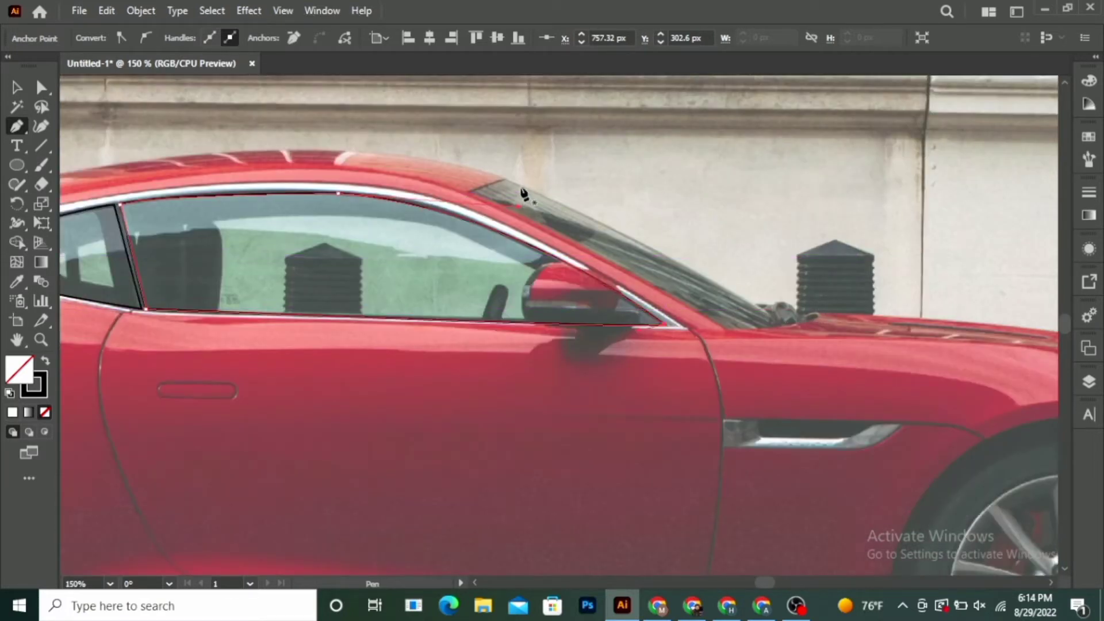
pyautogui.click(508, 180)
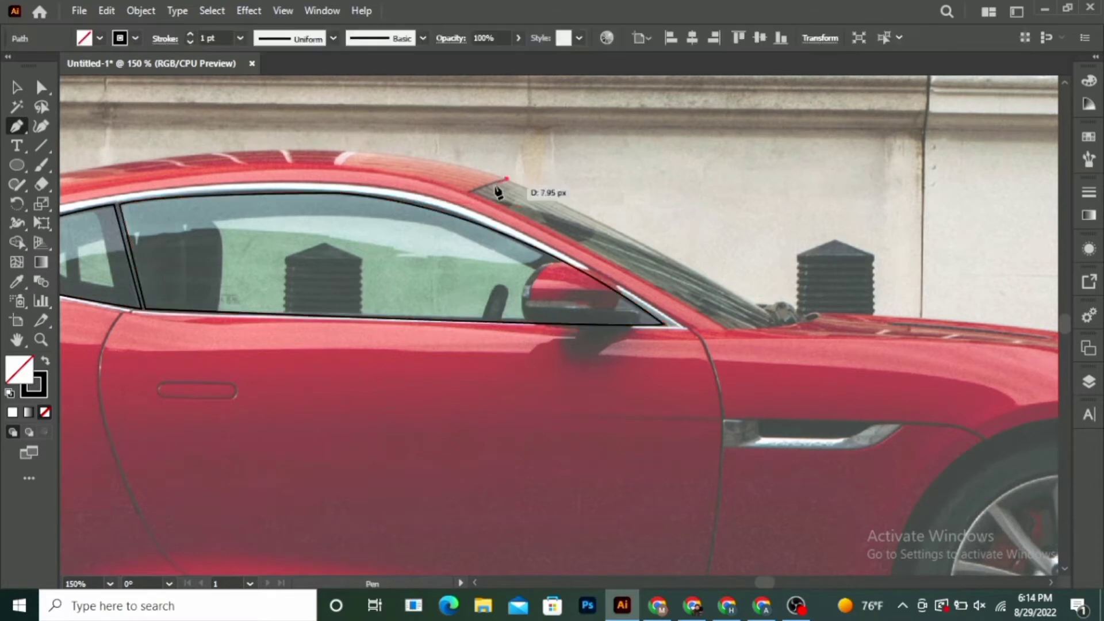
pyautogui.click(468, 192)
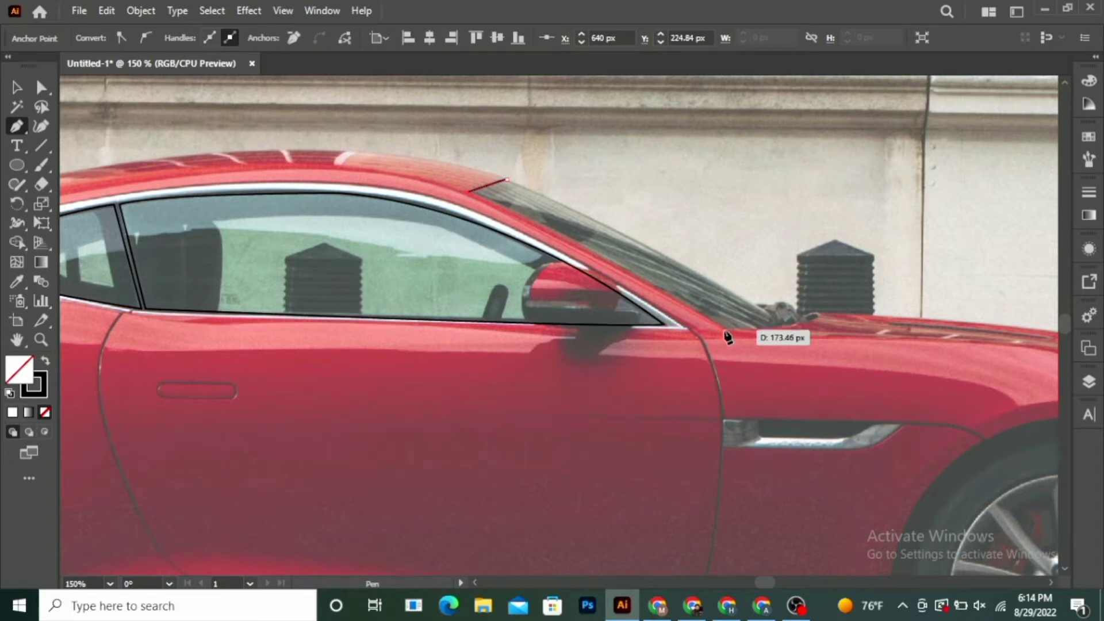
pyautogui.keyDown('ctrl'); pyautogui.click(726, 334); pyautogui.keyUp('ctrl')
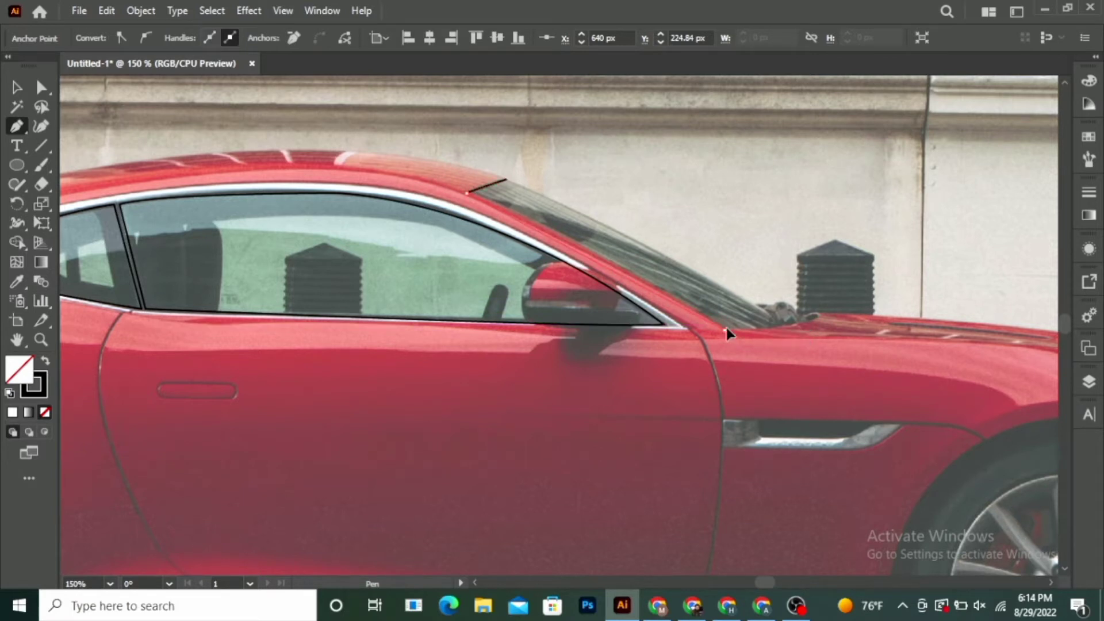
pyautogui.keyDown('ctrl'); pyautogui.click(779, 373); pyautogui.keyUp('ctrl')
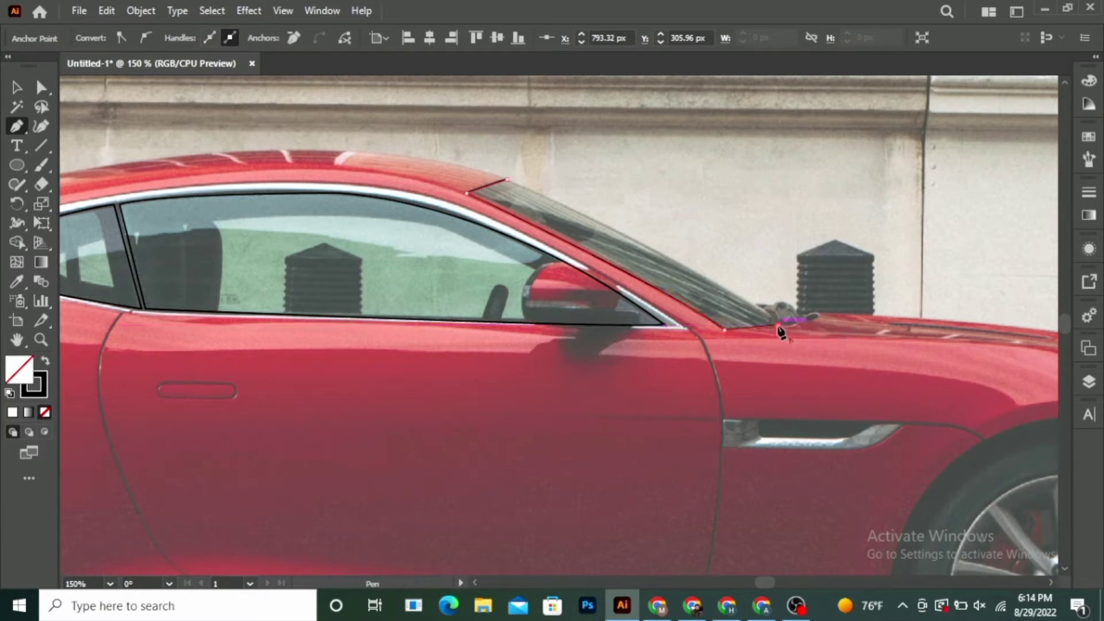
pyautogui.keyDown('ctrl'); pyautogui.click(777, 328); pyautogui.keyUp('ctrl')
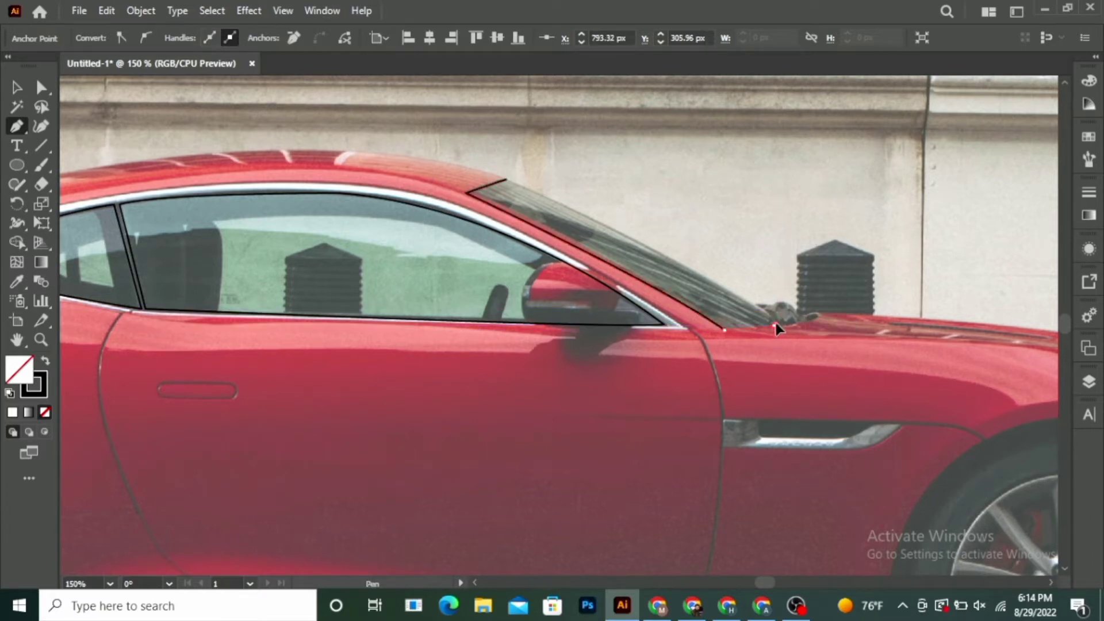
# Step: Continue from the end anchor up the windshield edge to the roof corner
pyautogui.click(774, 327)
pyautogui.moveTo(774, 327); pyautogui.dragTo(765, 313)
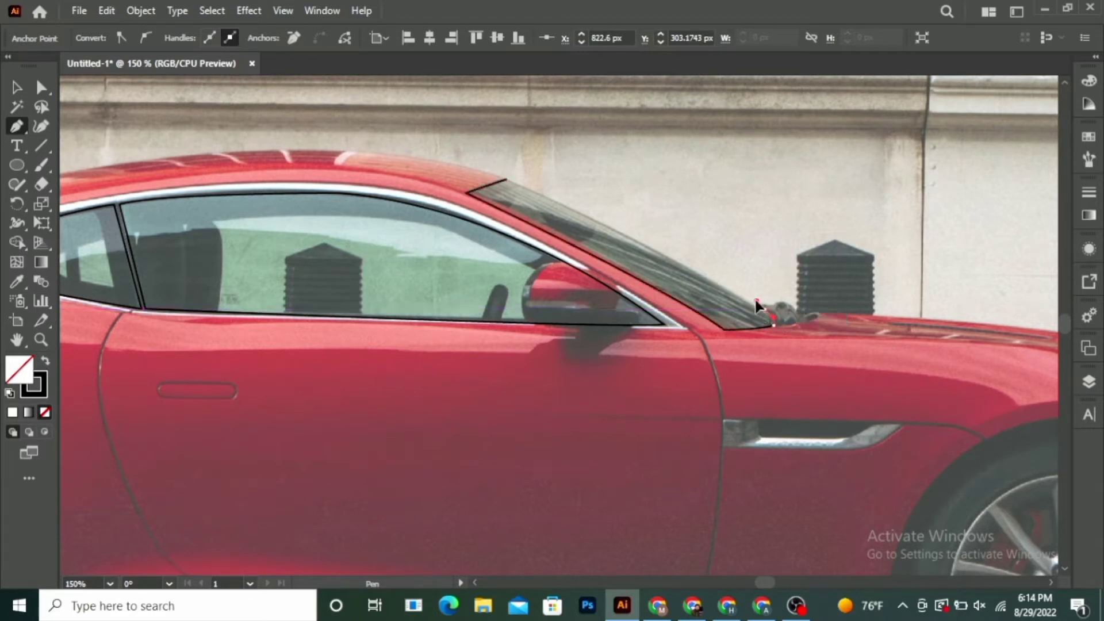
pyautogui.moveTo(764, 313)
pyautogui.mouseDown()
pyautogui.moveTo(606, 221)
pyautogui.moveTo(485, 174)
pyautogui.mouseUp()
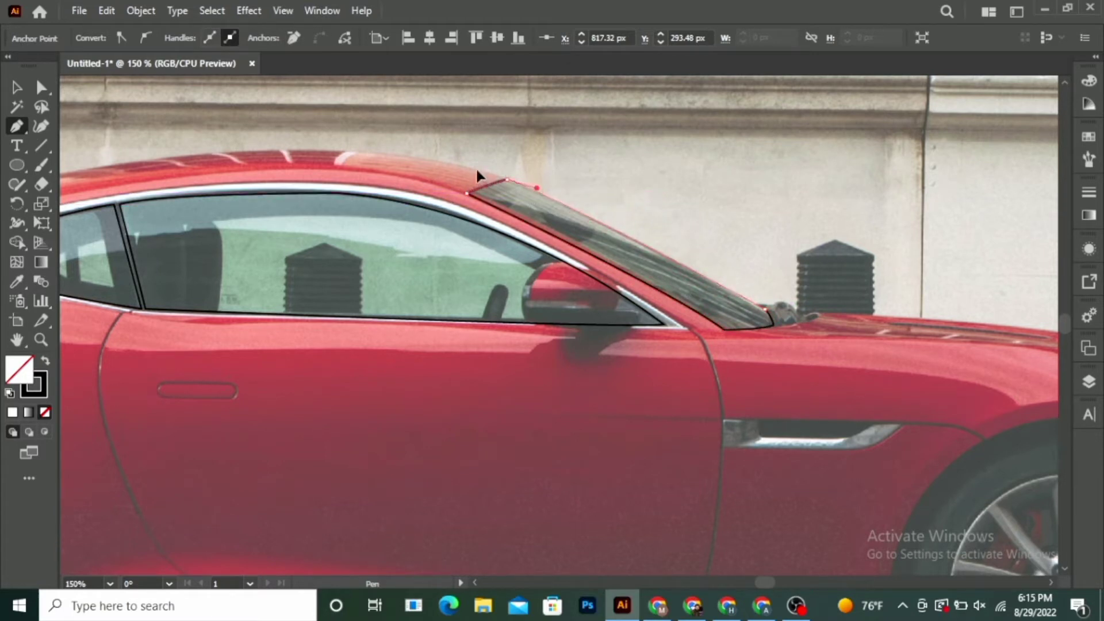
pyautogui.keyDown('ctrl'); pyautogui.click(477, 175); pyautogui.keyUp('ctrl')
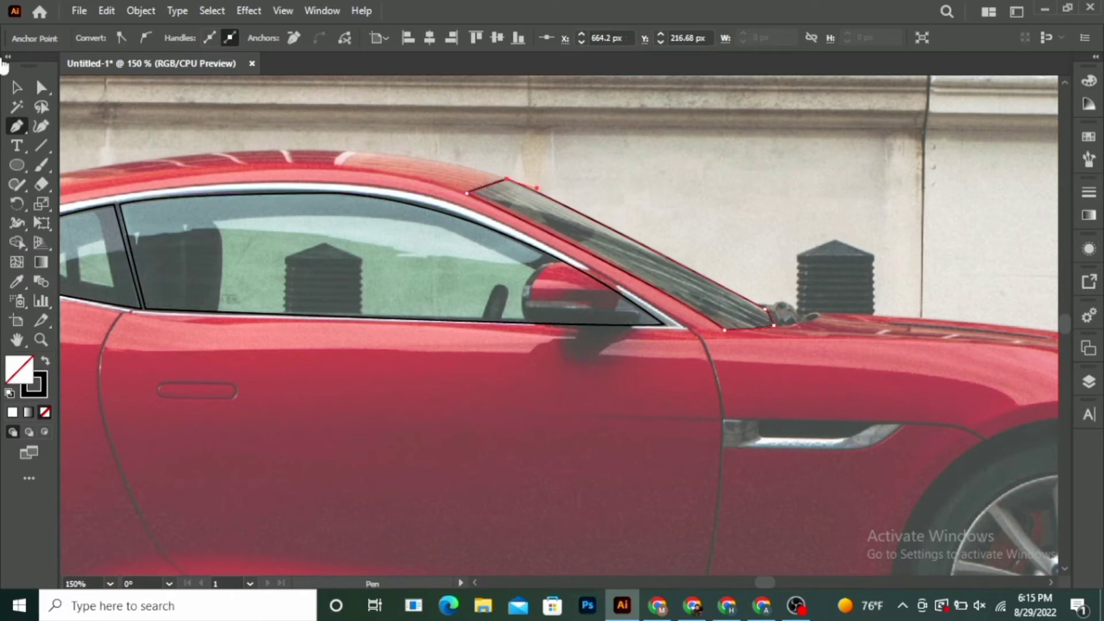
# Step: Start a new path behind the front wheel and trace the curved lower bumper edge
pyautogui.scroll(-1, 480, 377)
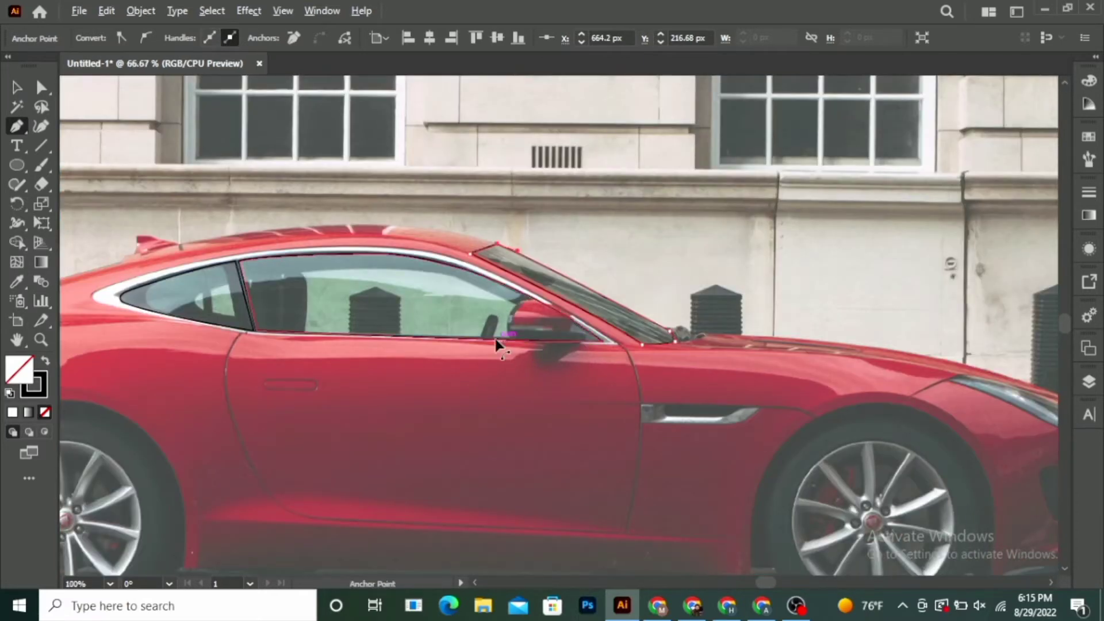
pyautogui.scroll(2, 820, 383)
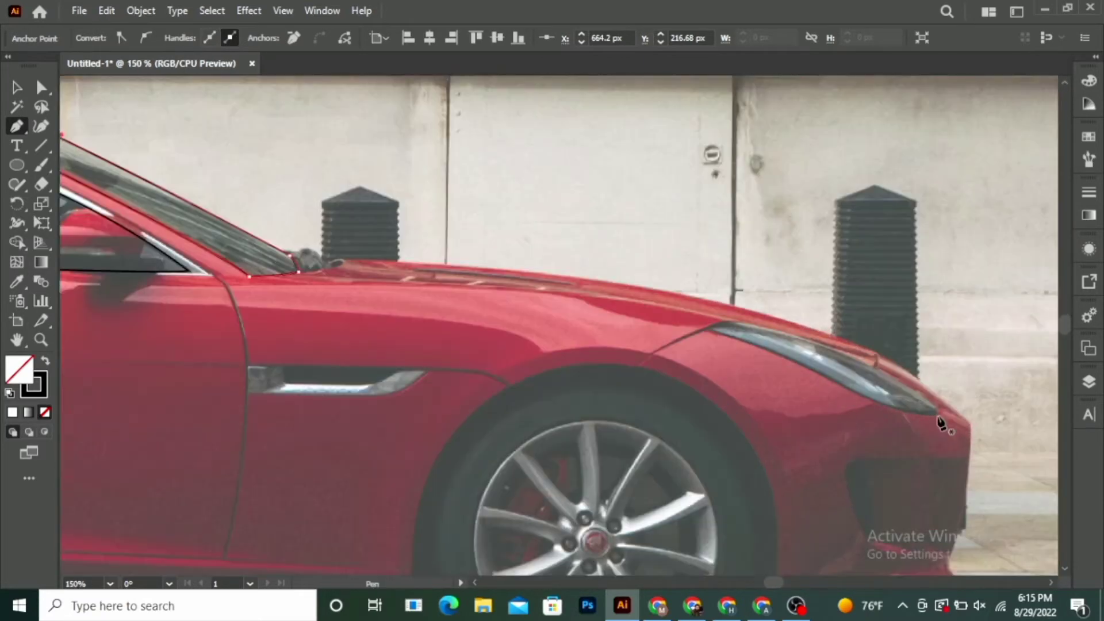
pyautogui.scroll(-2, 972, 435)
pyautogui.scroll(-2, 967, 438)
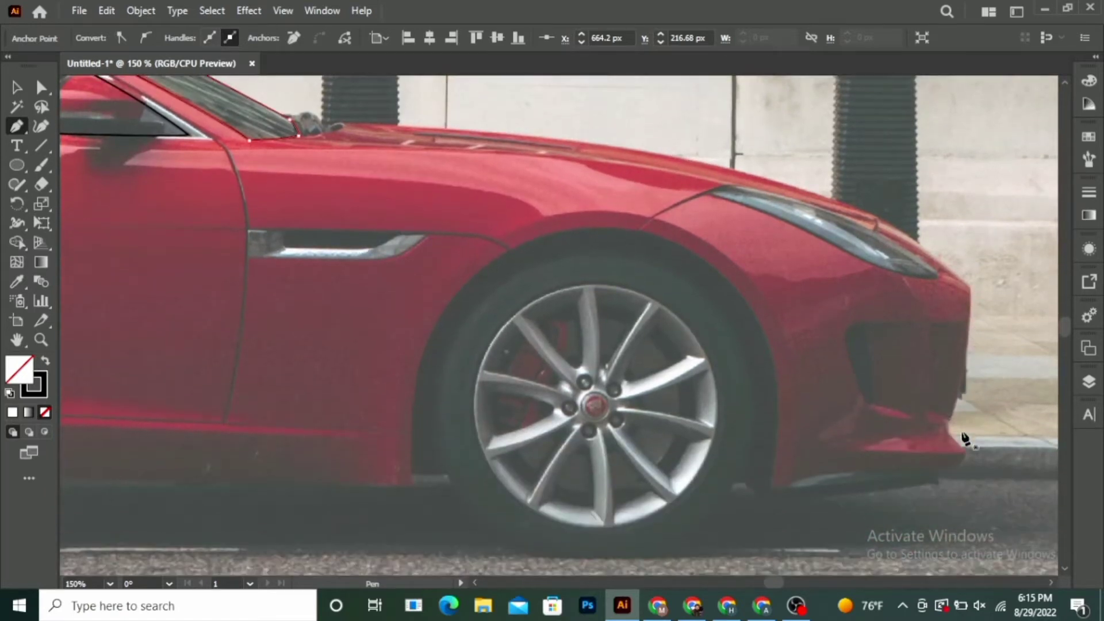
pyautogui.click(770, 487)
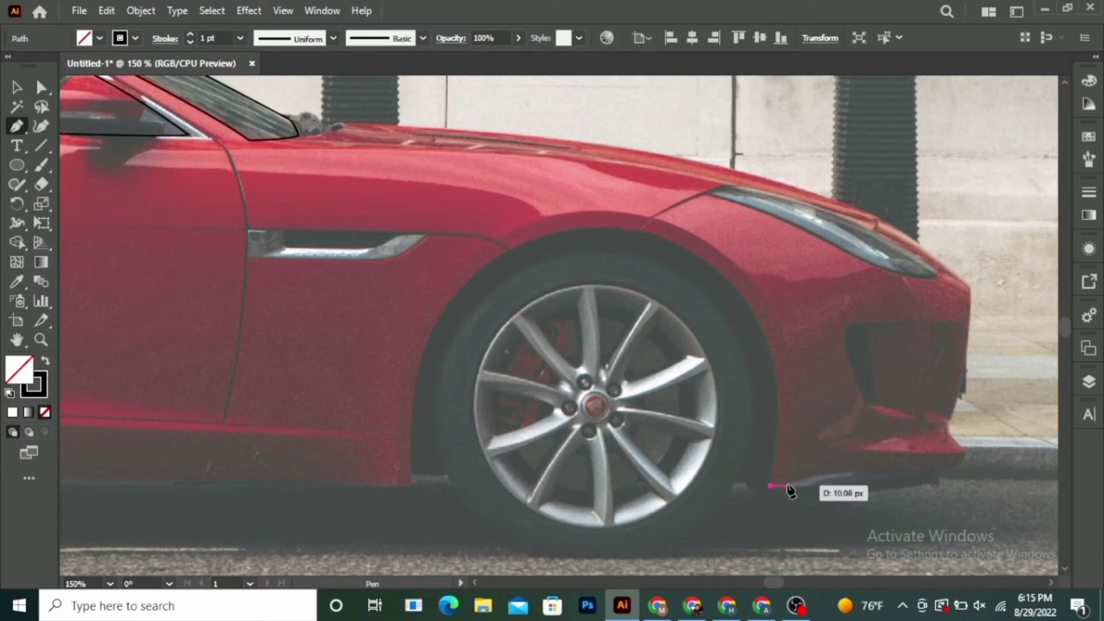
pyautogui.click(851, 478)
pyautogui.moveTo(863, 474)
pyautogui.mouseDown()
pyautogui.moveTo(954, 471)
pyautogui.moveTo(967, 459)
pyautogui.moveTo(950, 443)
pyautogui.moveTo(960, 393)
pyautogui.mouseUp()
pyautogui.click(863, 474)
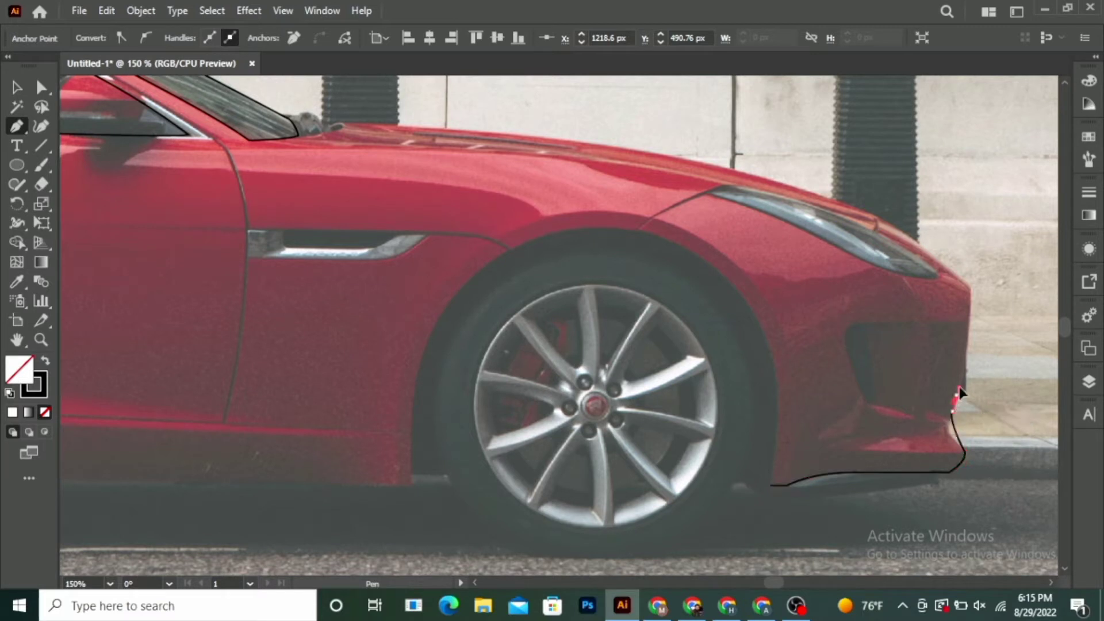
pyautogui.press('ctrl')
pyautogui.moveTo(974, 409); pyautogui.dragTo(964, 397)
# Step: Extend the path around the bumper corner, up the nose and over the headlight top
pyautogui.click(964, 396)
pyautogui.moveTo(965, 410); pyautogui.dragTo(968, 380)
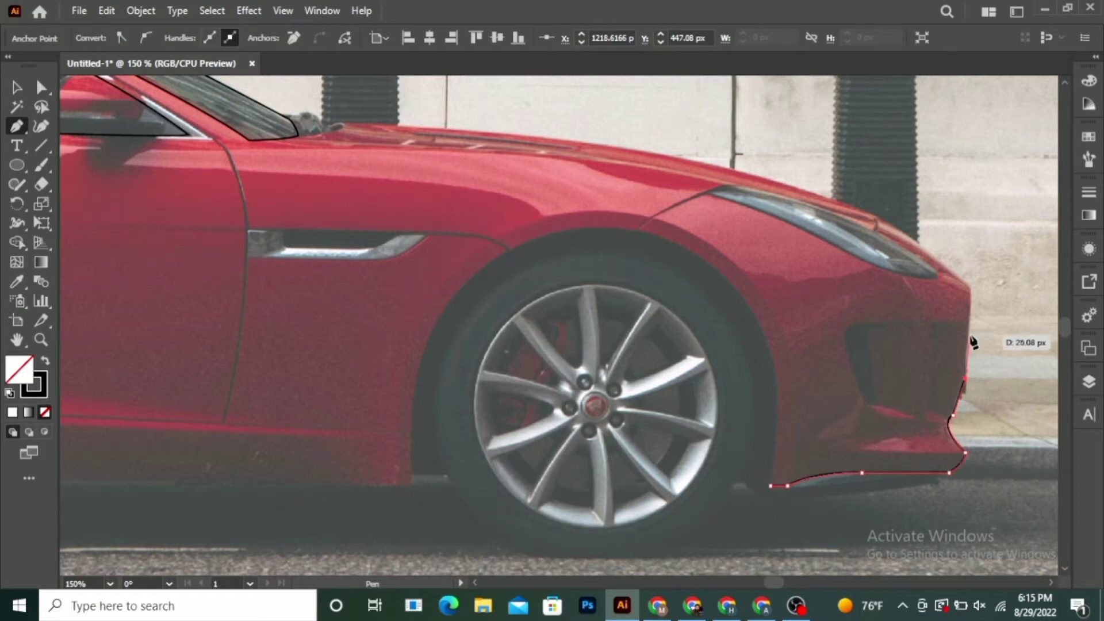
pyautogui.click(972, 291)
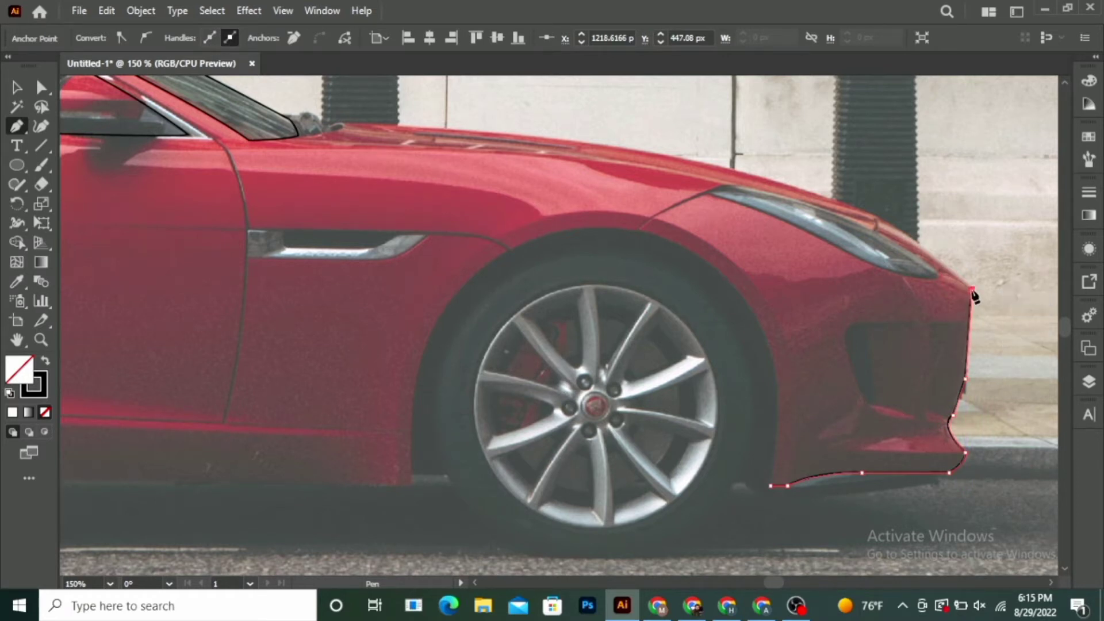
pyautogui.moveTo(875, 221); pyautogui.dragTo(826, 195)
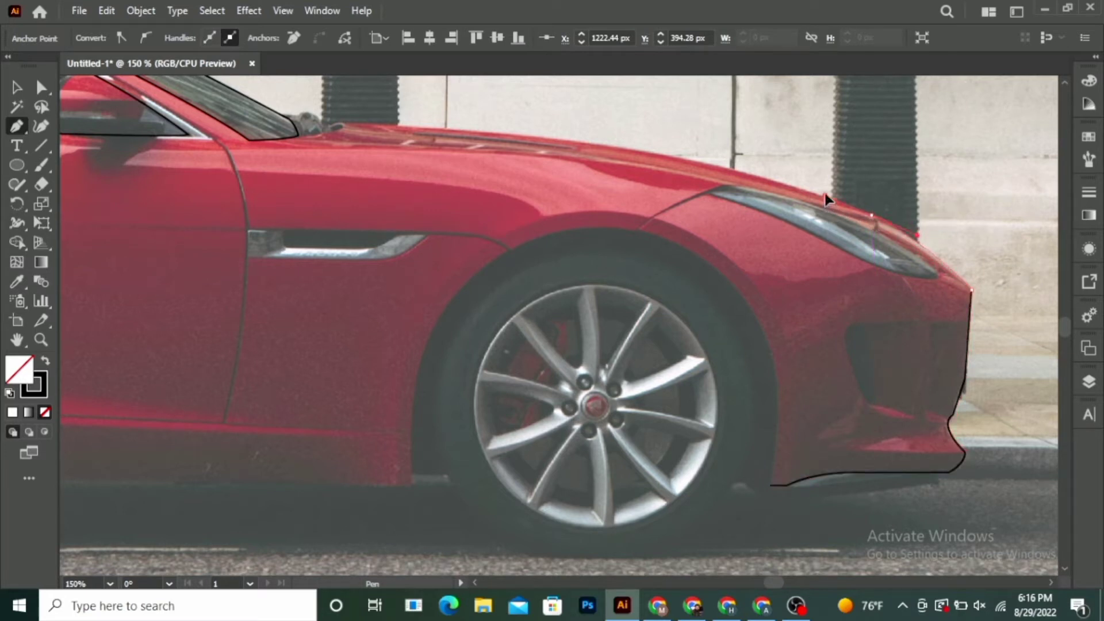
pyautogui.click(873, 219)
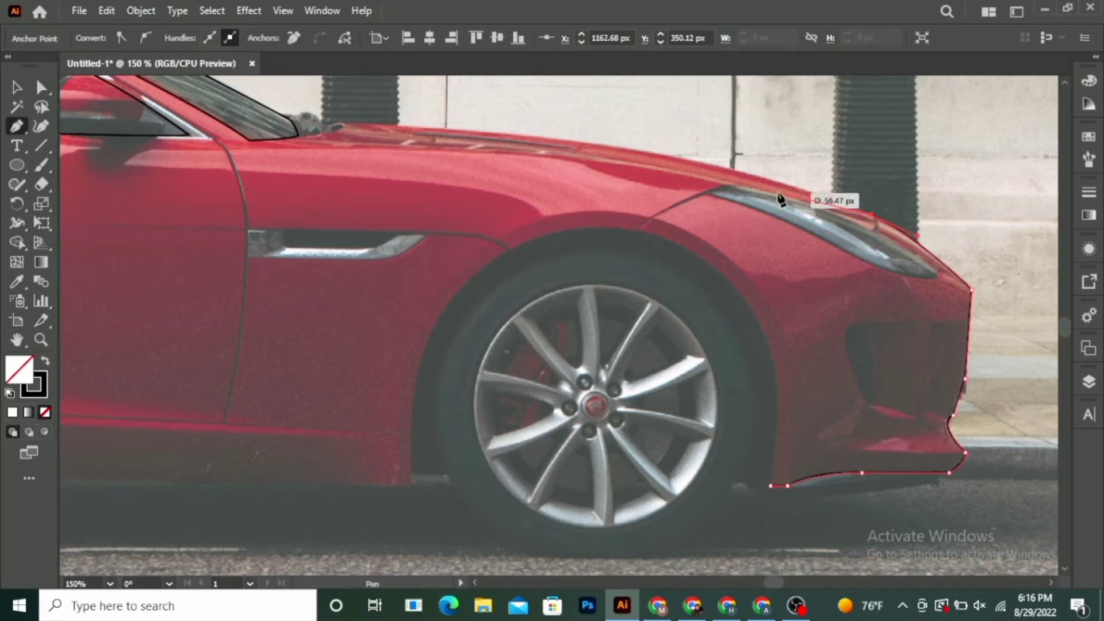
# Step: Add curved anchors along the hood line toward the windshield
pyautogui.moveTo(610, 146); pyautogui.dragTo(515, 140)
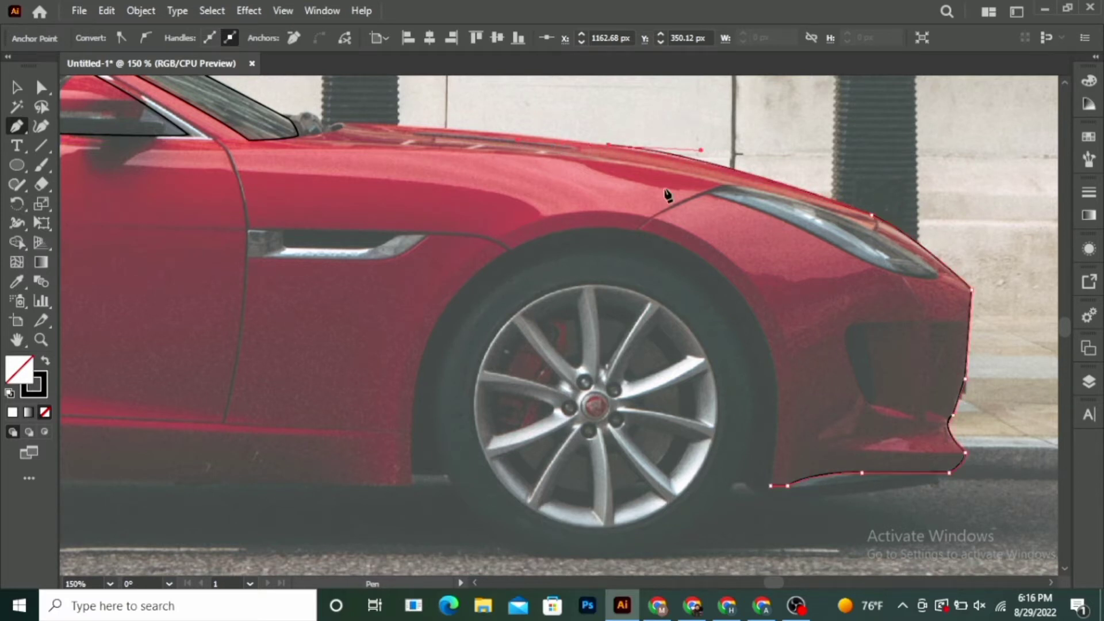
pyautogui.scroll(-2, 886, 266)
pyautogui.scroll(2, 690, 205)
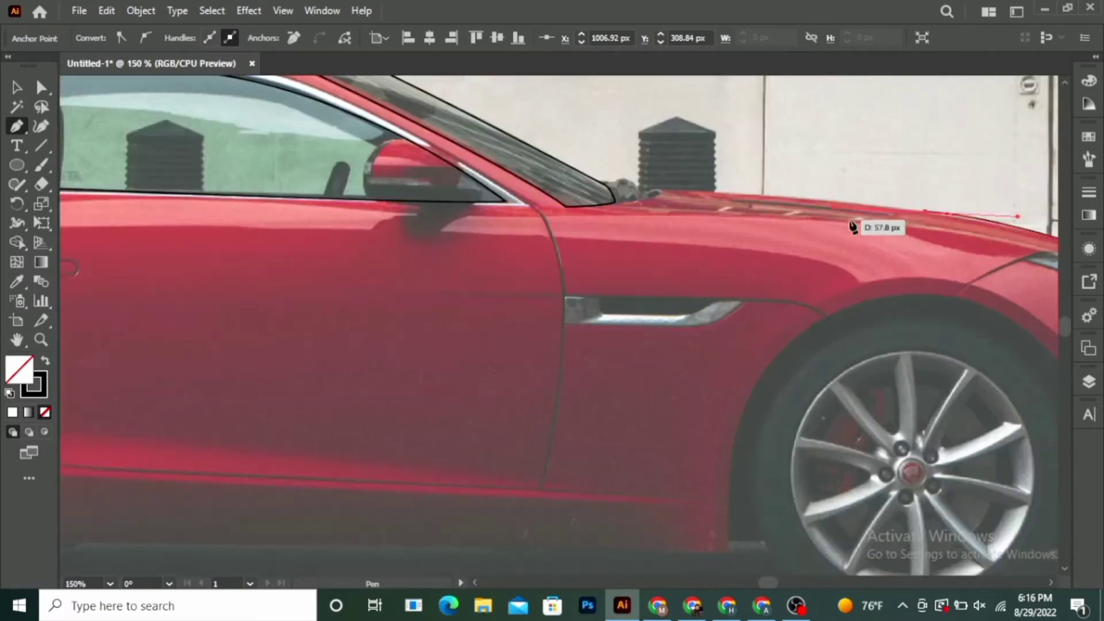
pyautogui.moveTo(927, 220); pyautogui.dragTo(968, 223)
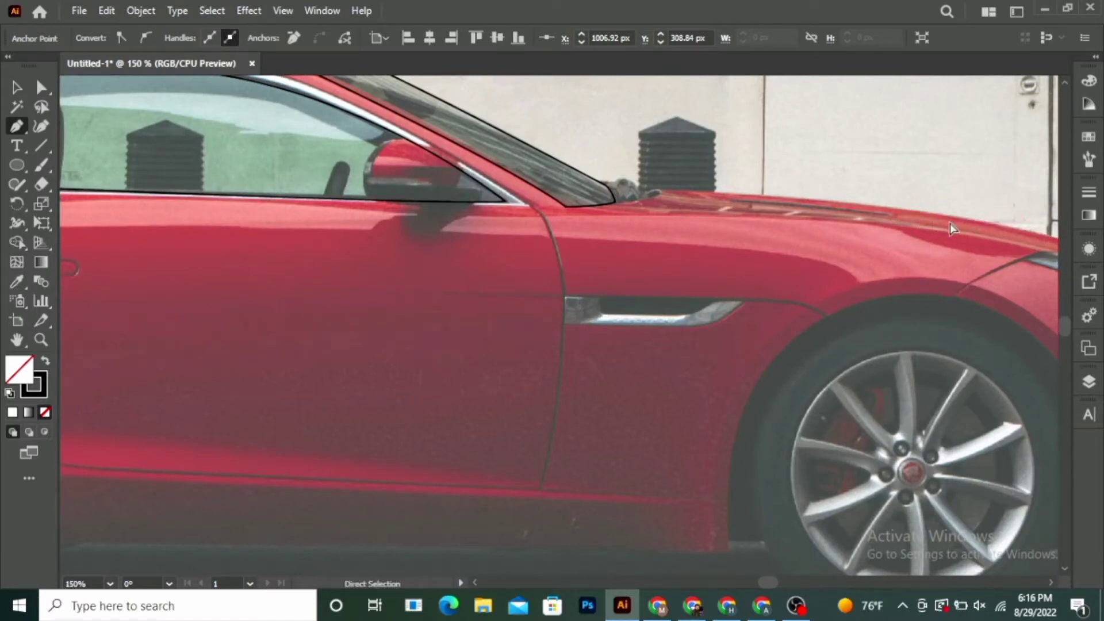
pyautogui.moveTo(968, 223); pyautogui.dragTo(908, 223)
pyautogui.scroll(-1, 920, 242)
pyautogui.scroll(-1, 920, 242)
pyautogui.scroll(1, 932, 239)
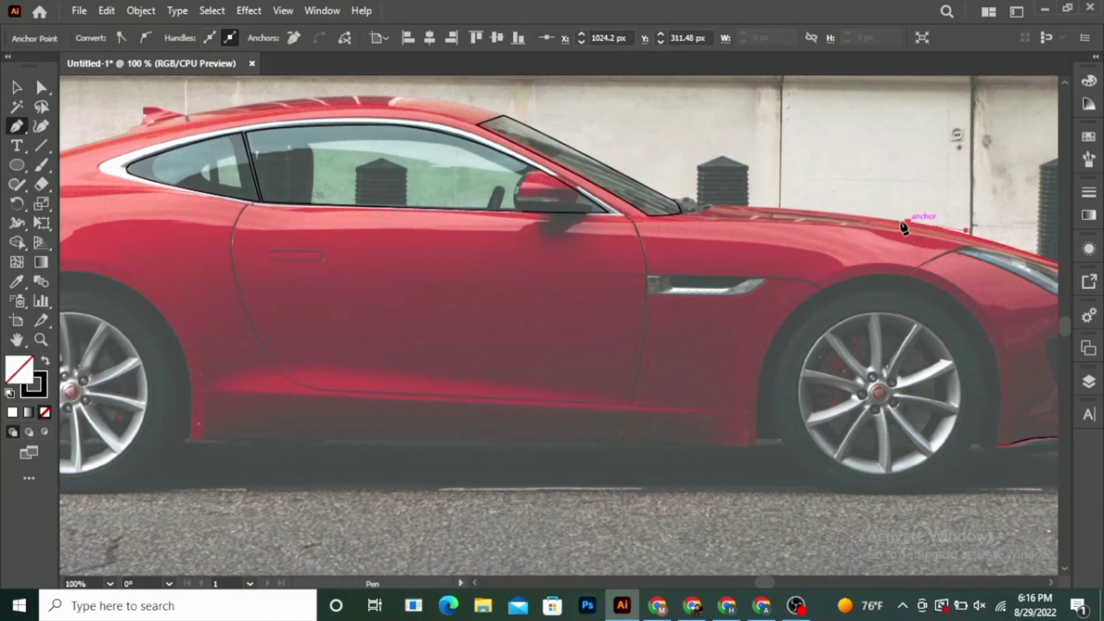
# Step: Add hood anchors to the windshield base and connect the outline to the windshield's top corner
pyautogui.moveTo(839, 219); pyautogui.dragTo(753, 216)
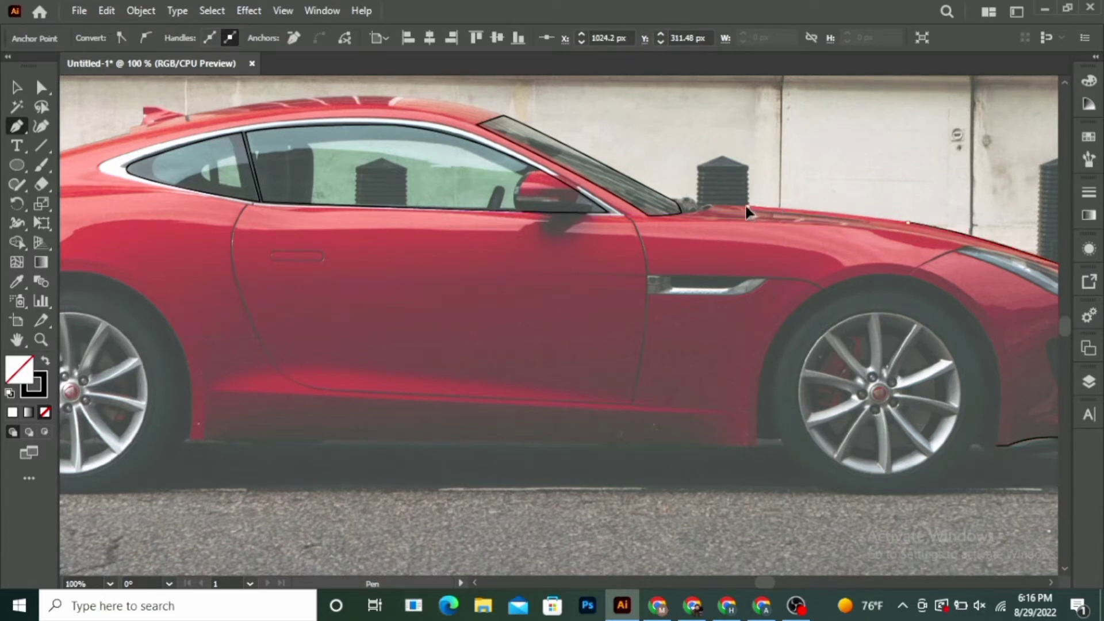
pyautogui.click(750, 207)
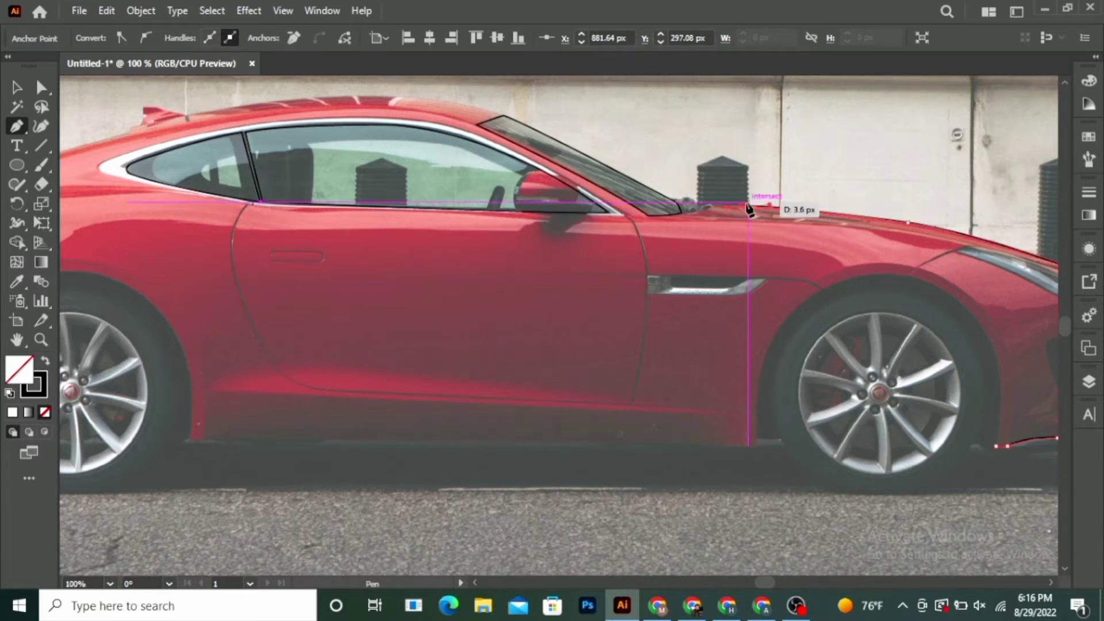
pyautogui.click(707, 208)
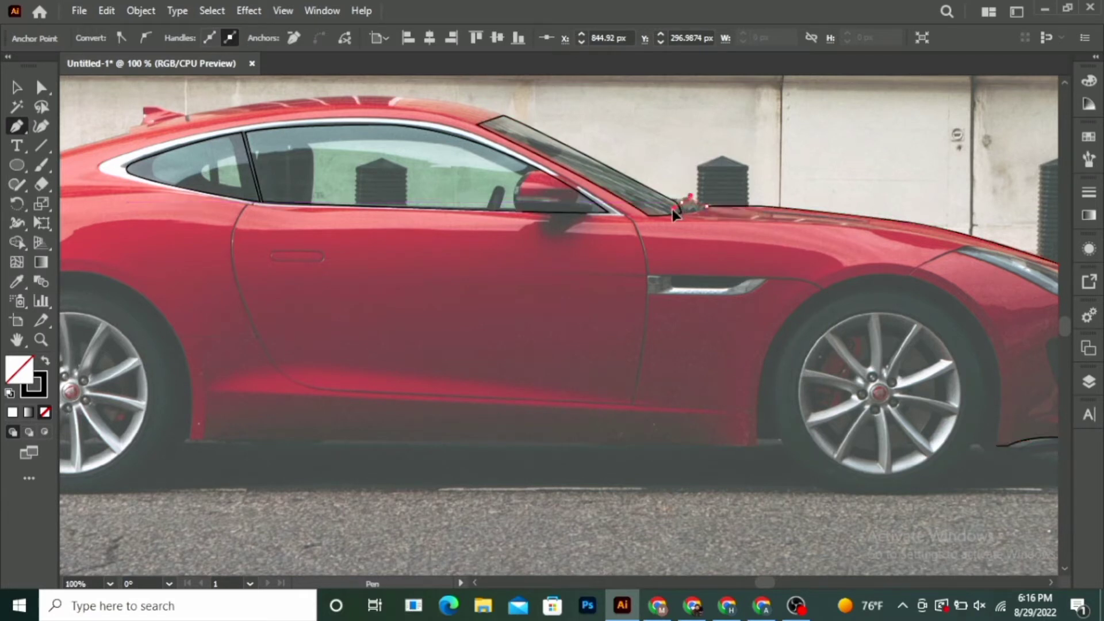
pyautogui.click(683, 209)
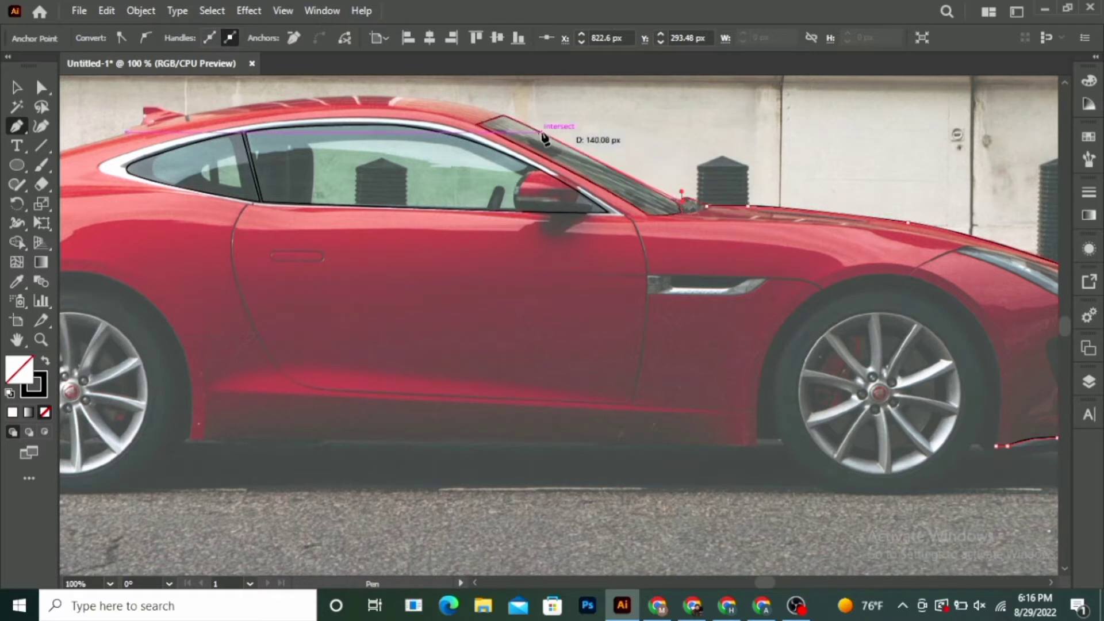
pyautogui.click(504, 116)
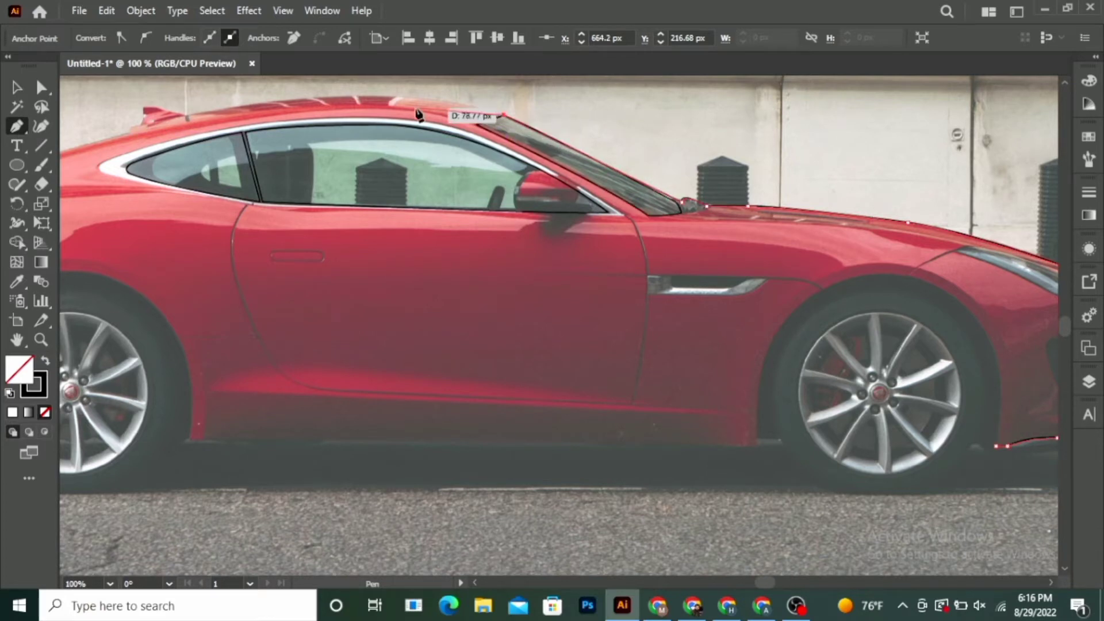
pyautogui.scroll(-2, 436, 134)
pyautogui.scroll(3, 598, 138)
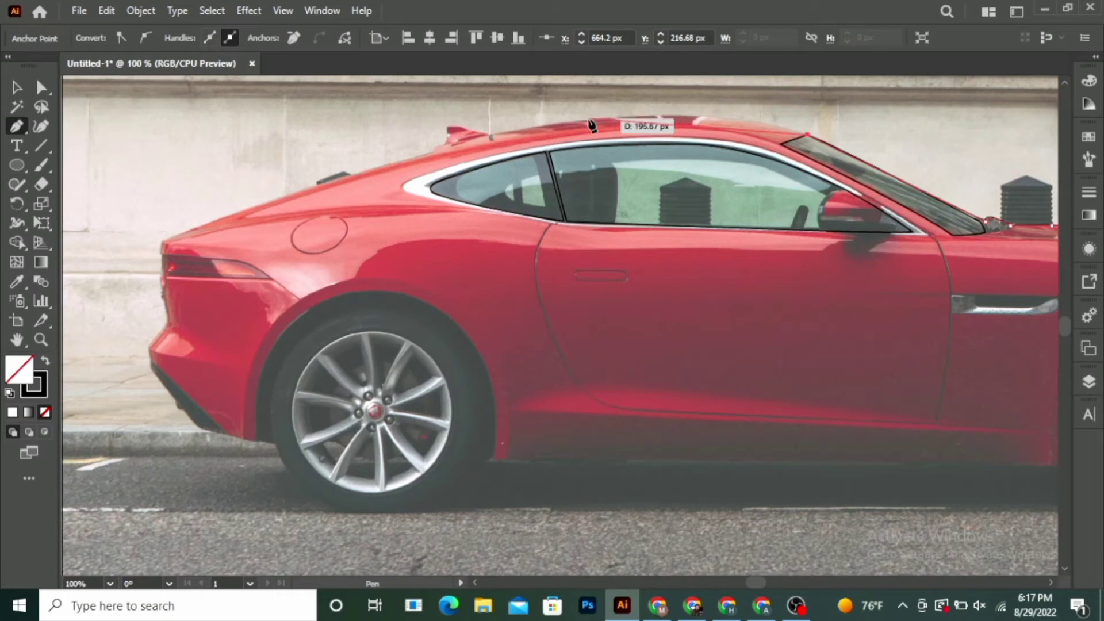
# Step: Continue the outline along the roofline toward the rear spoiler
pyautogui.moveTo(589, 120); pyautogui.dragTo(638, 105)
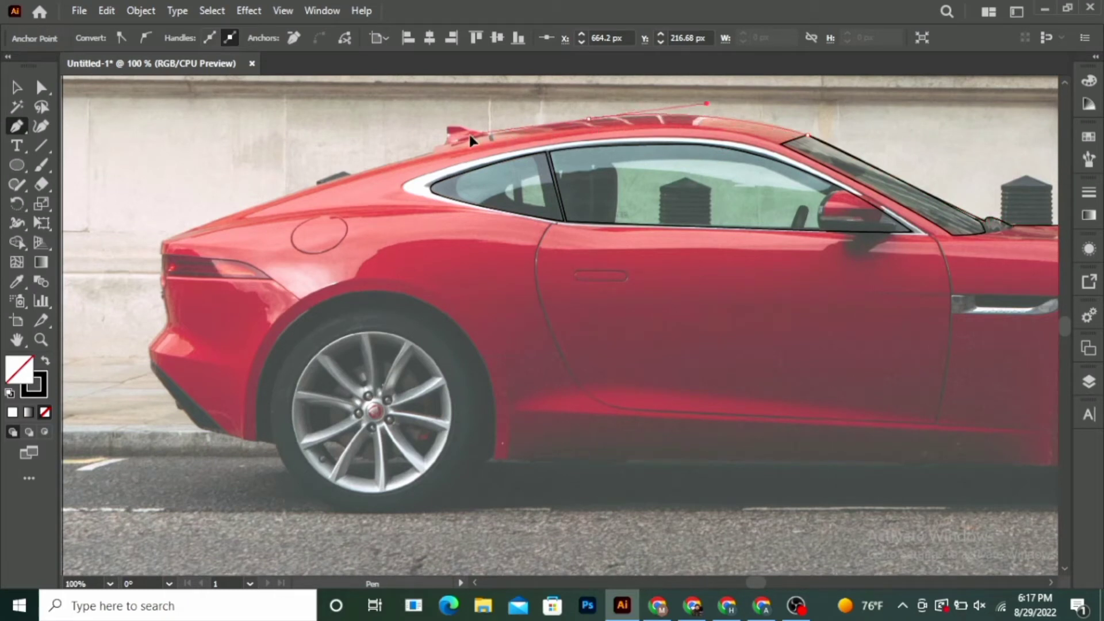
pyautogui.click(589, 120)
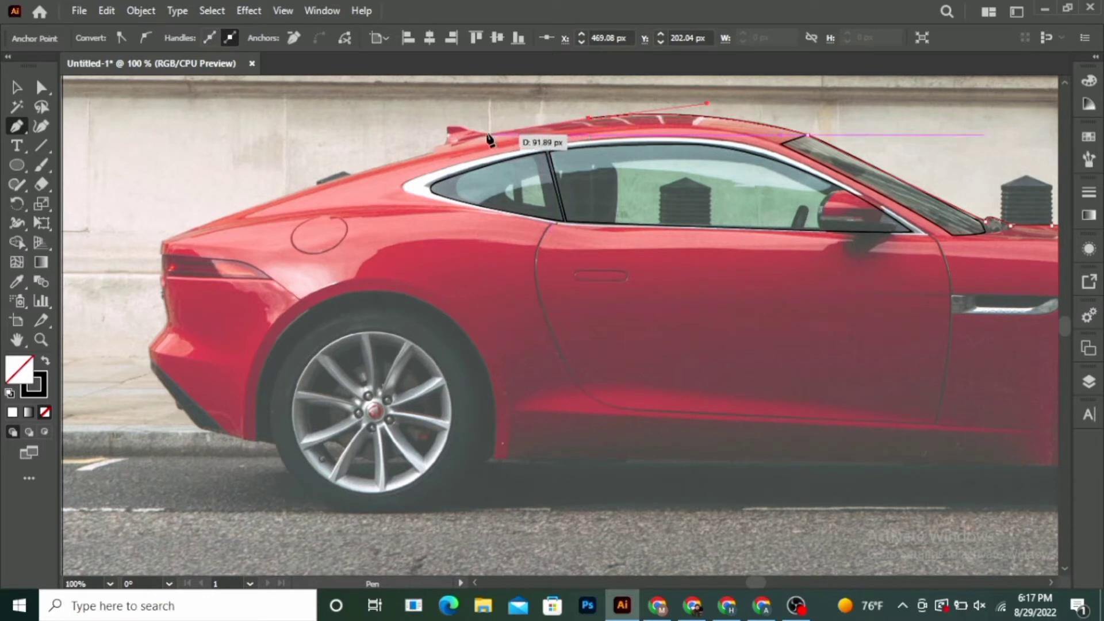
pyautogui.click(489, 136)
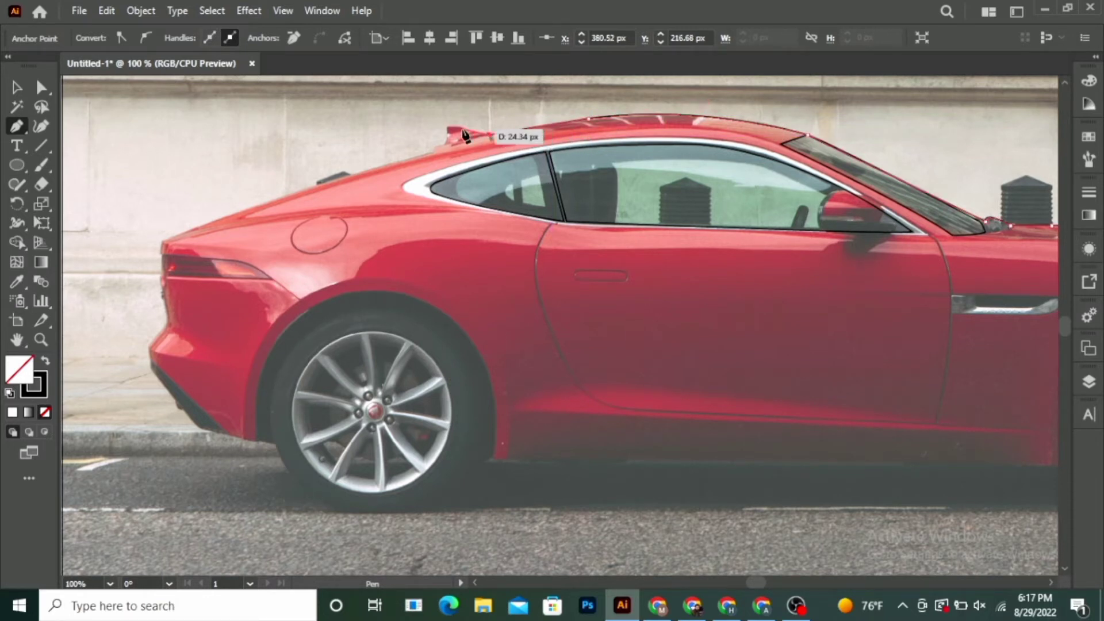
pyautogui.scroll(3, 463, 134)
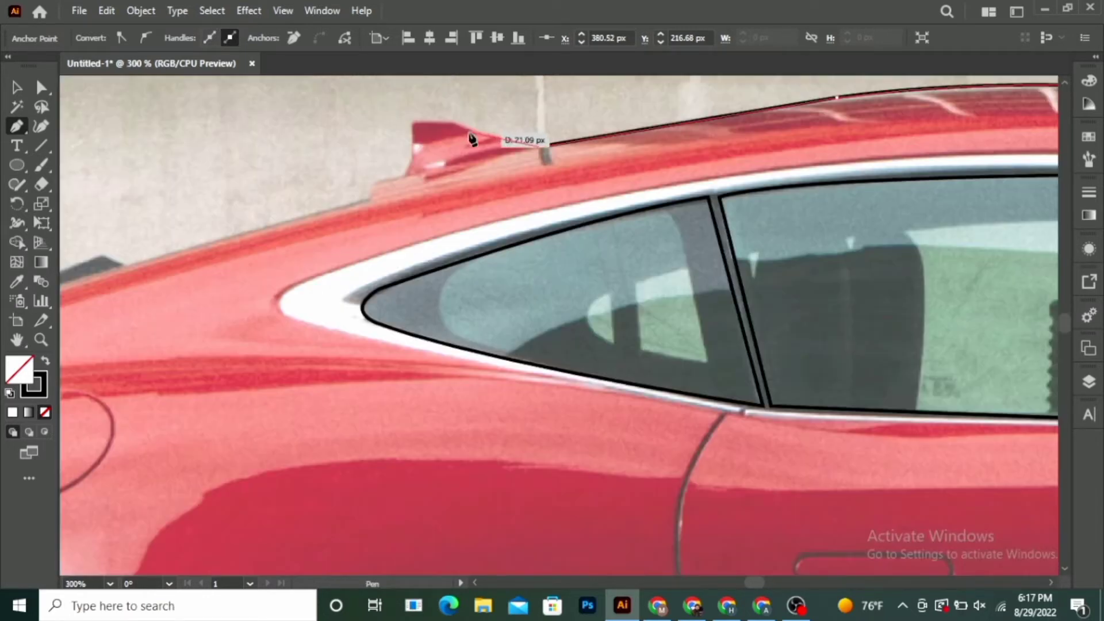
# Step: Trace around the rear spoiler's top and corners down to its lower end
pyautogui.click(472, 130)
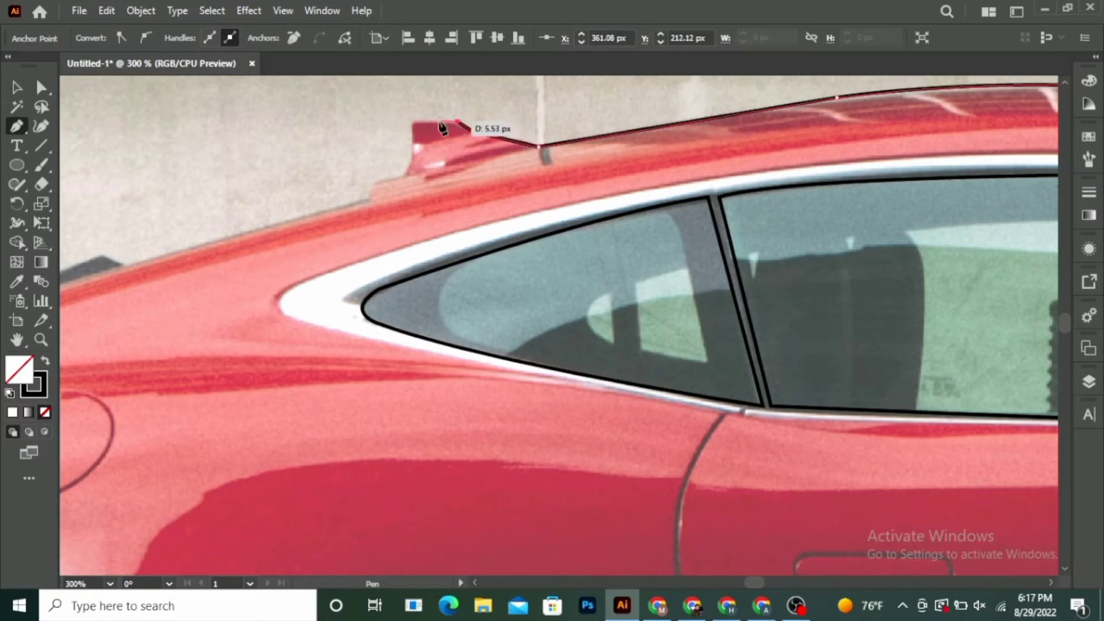
pyautogui.click(443, 125)
pyautogui.click(411, 122)
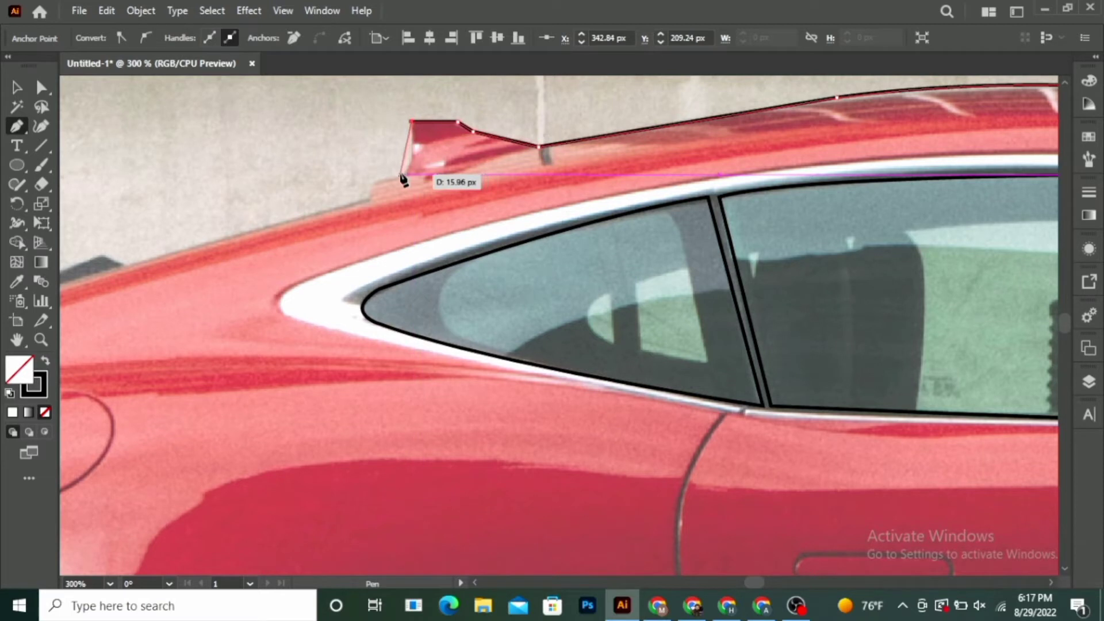
pyautogui.moveTo(403, 175); pyautogui.dragTo(390, 182)
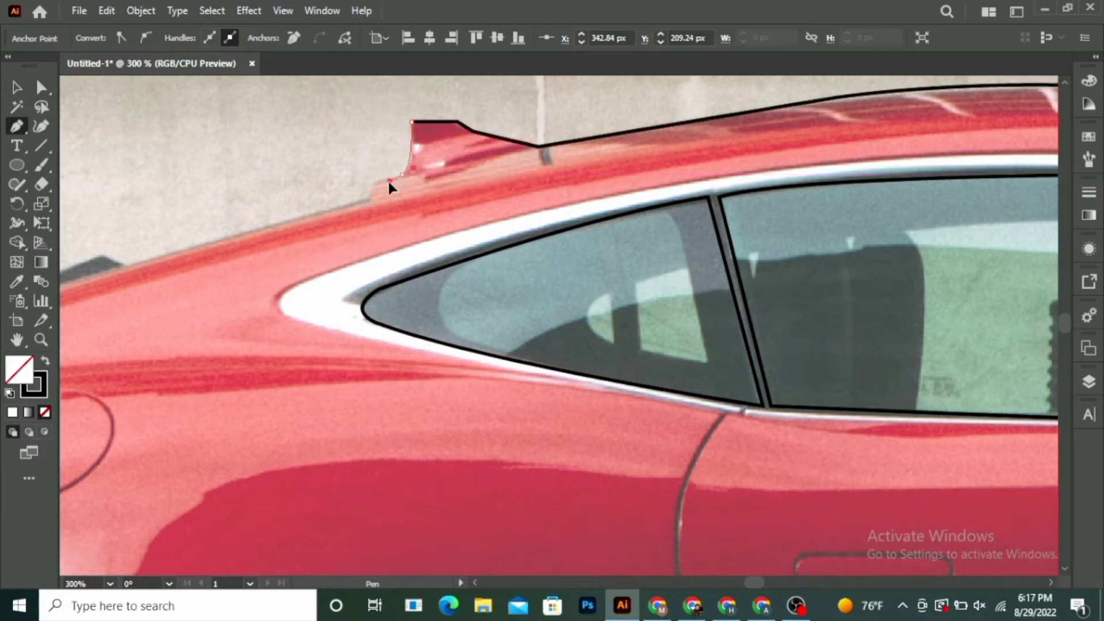
pyautogui.click(403, 174)
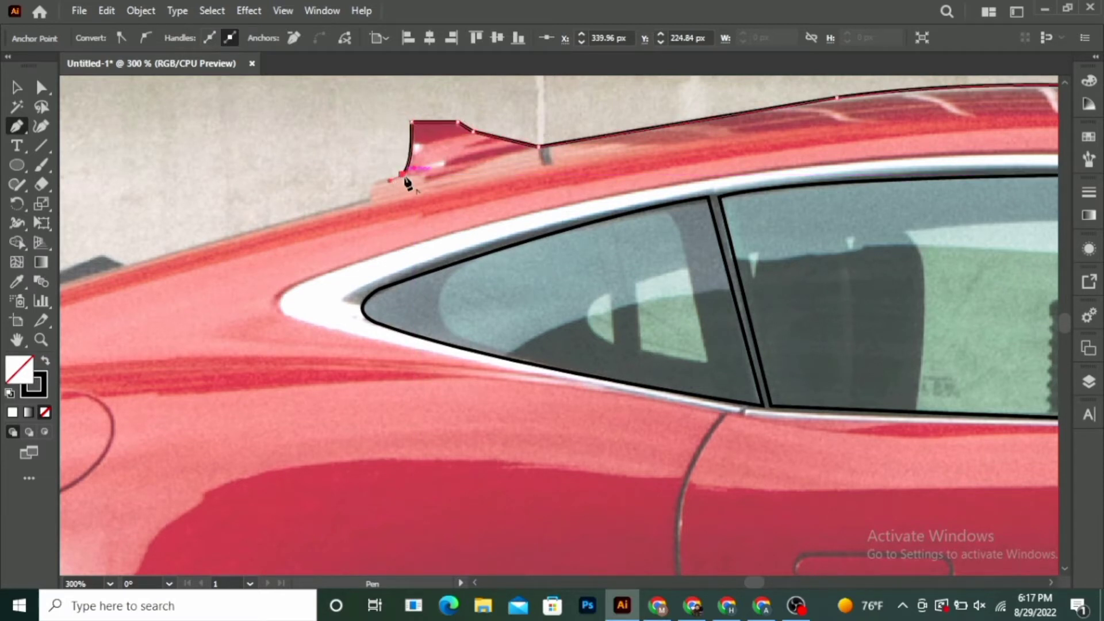
pyautogui.click(376, 182)
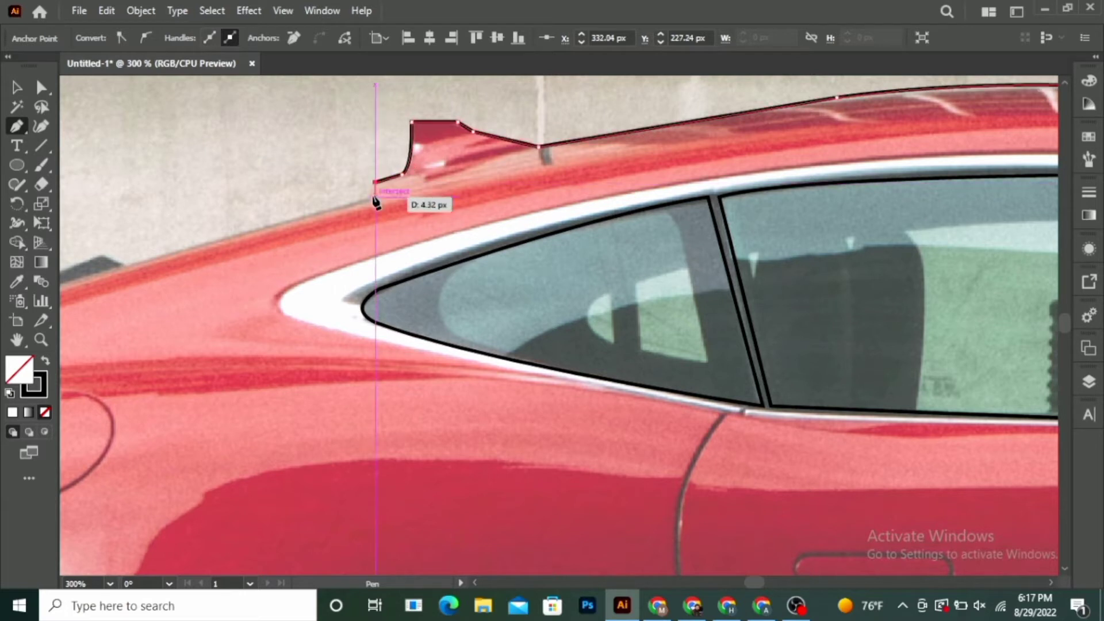
pyautogui.click(371, 197)
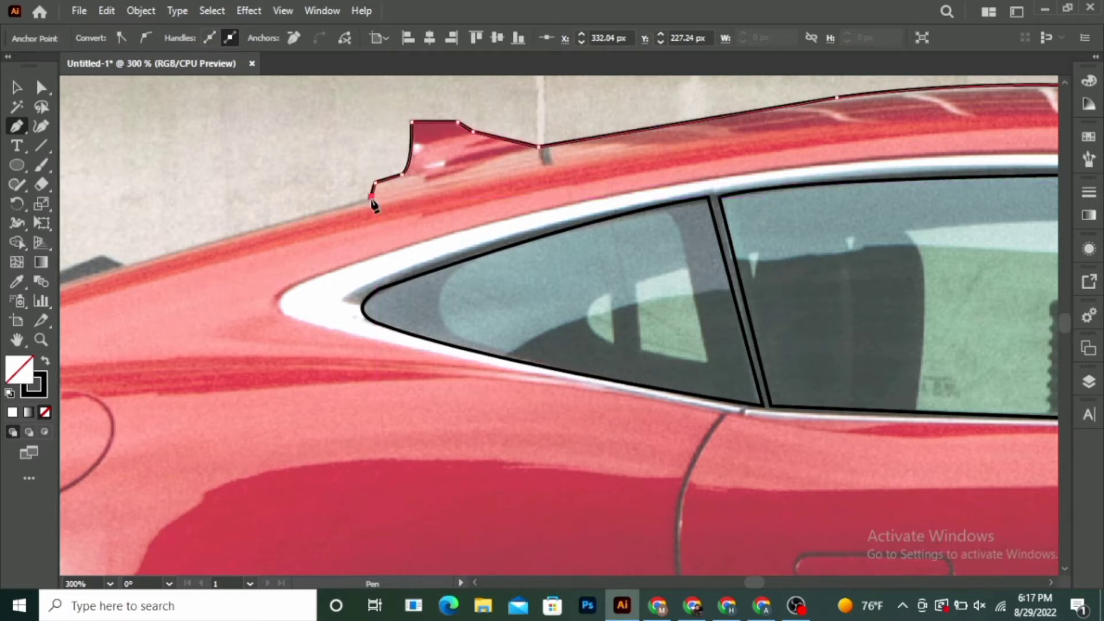
# Step: Extend the outline down the rear deck and around the small rear lip
pyautogui.click(127, 265)
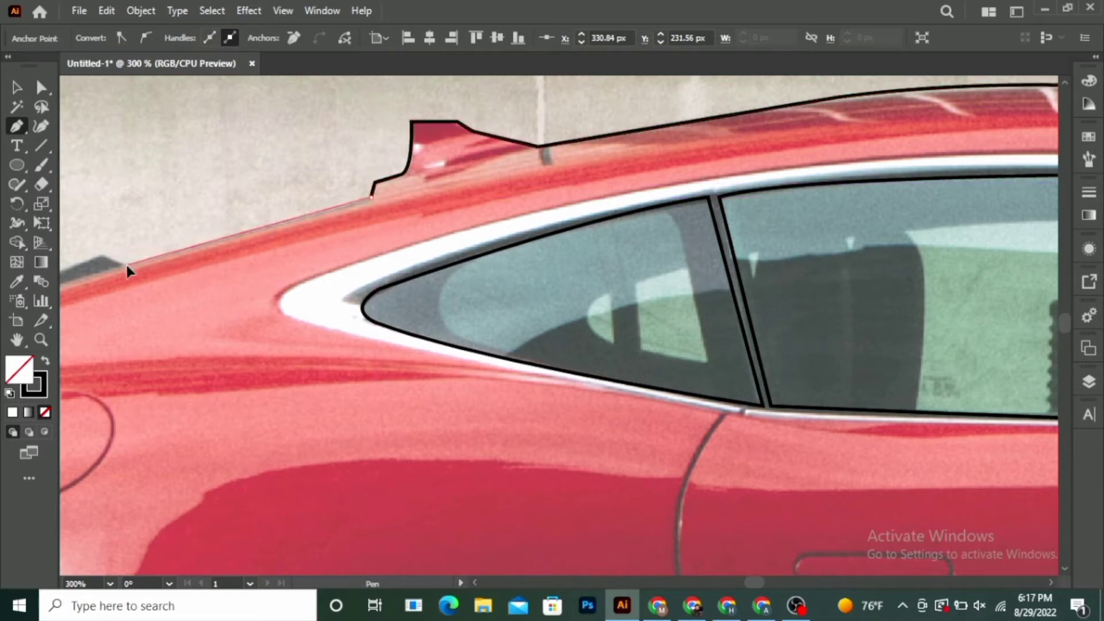
pyautogui.scroll(-2, 728, 245)
pyautogui.scroll(1, 406, 269)
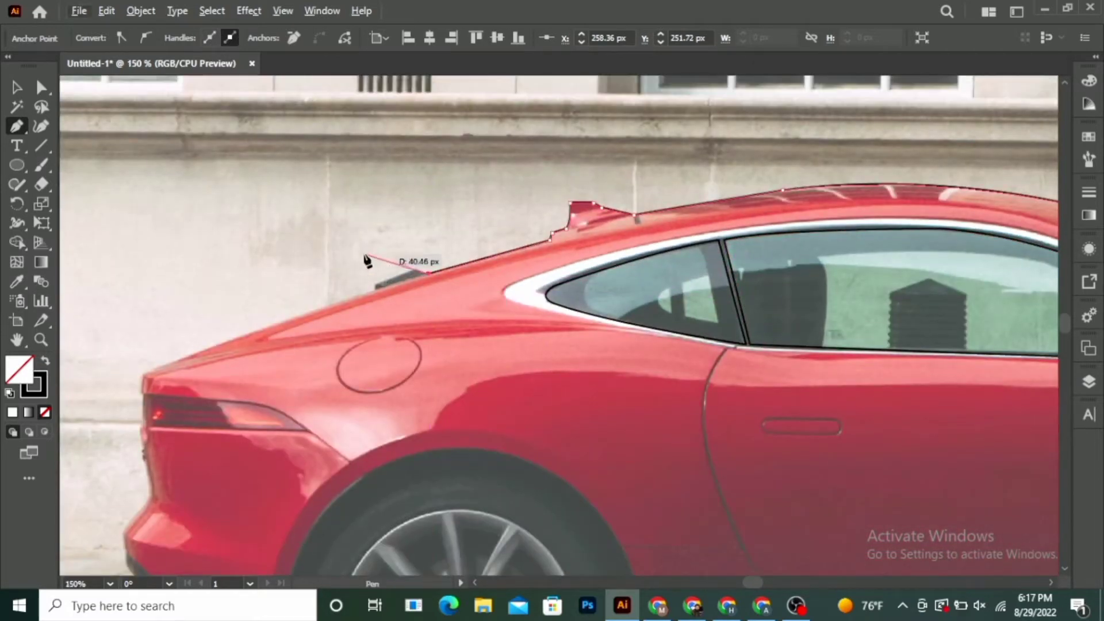
pyautogui.scroll(1, 425, 277)
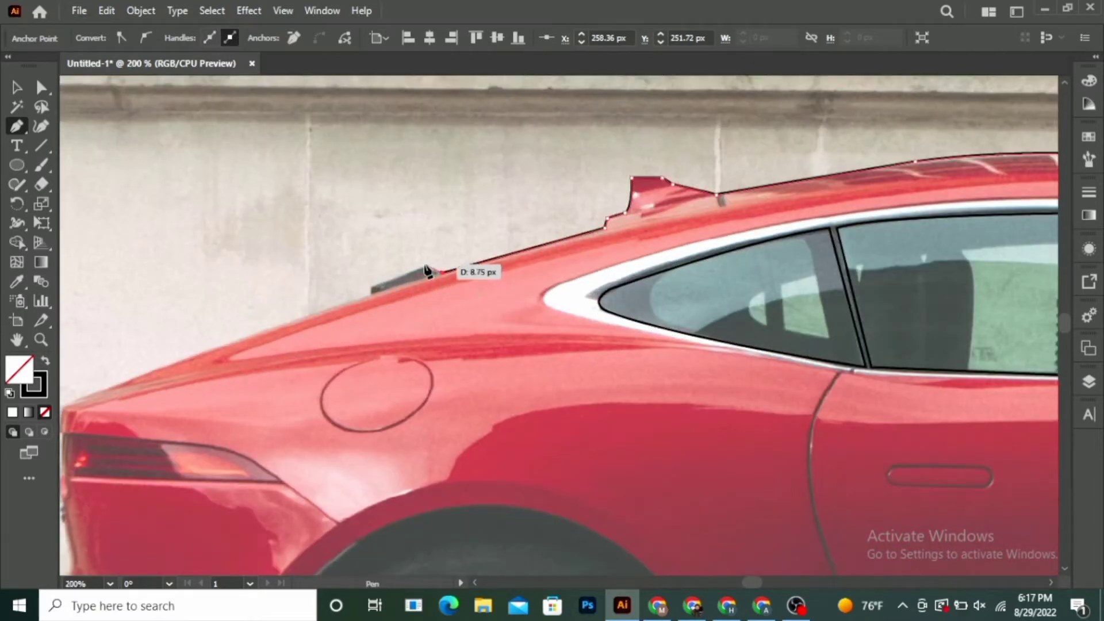
pyautogui.click(424, 264)
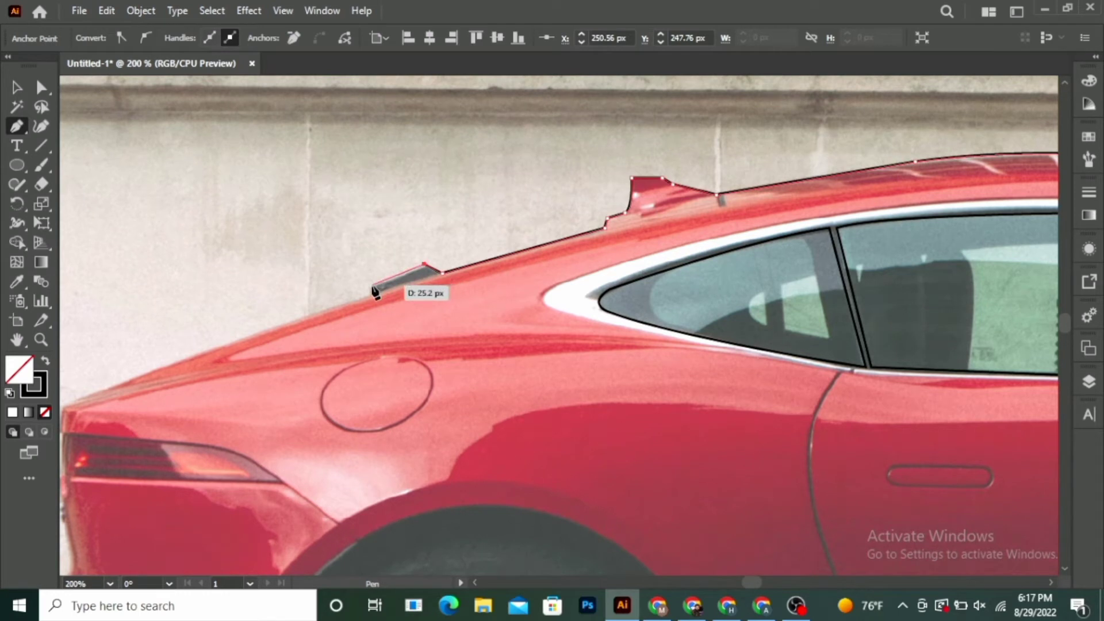
pyautogui.click(372, 285)
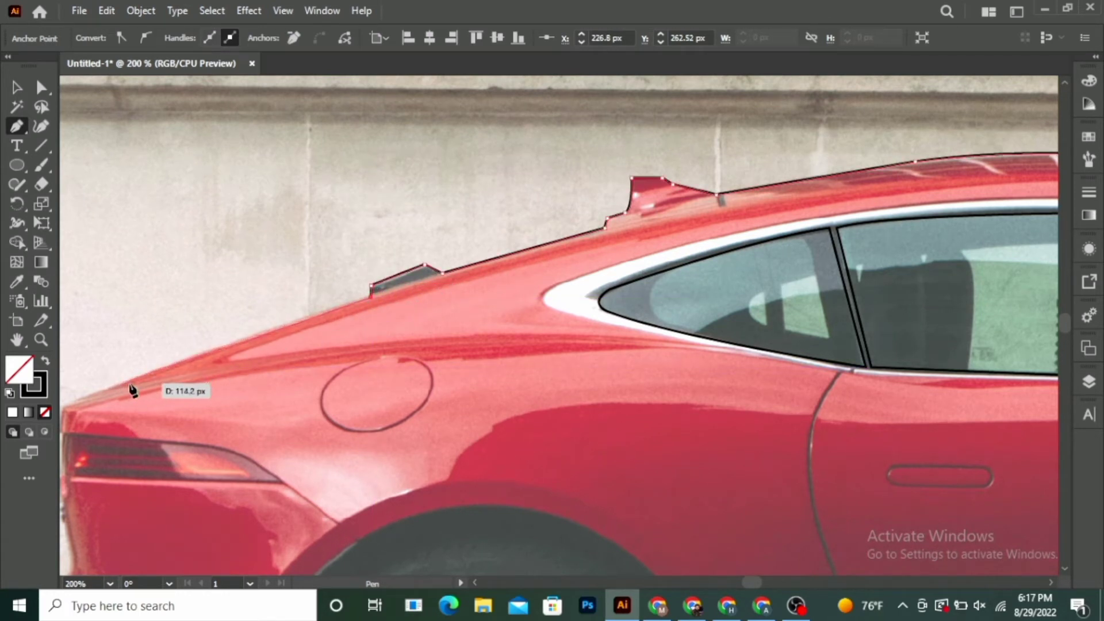
pyautogui.click(163, 368)
pyautogui.scroll(-2, 242, 371)
pyautogui.scroll(2, 129, 423)
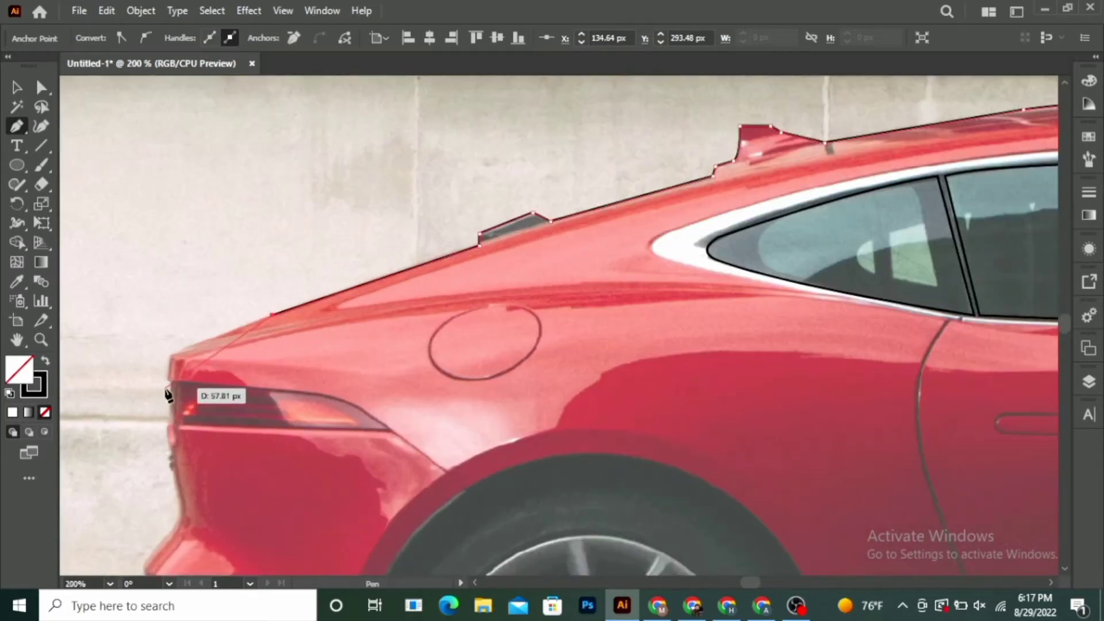
# Step: Continue over the car's rear tip onto the curved tail-light top edge
pyautogui.click(171, 357)
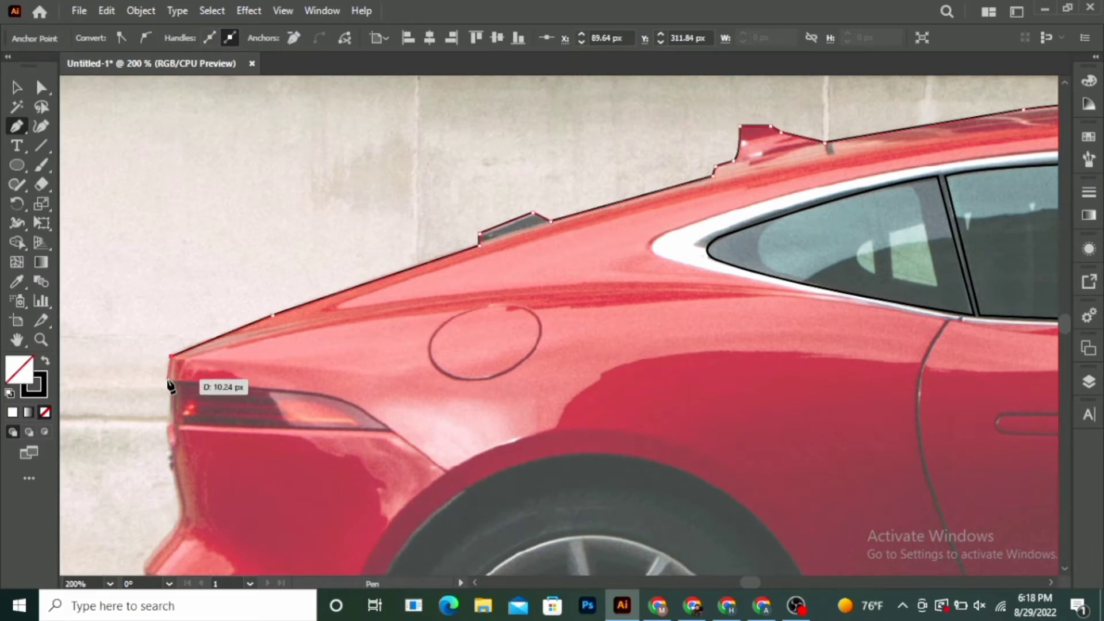
pyautogui.click(167, 380)
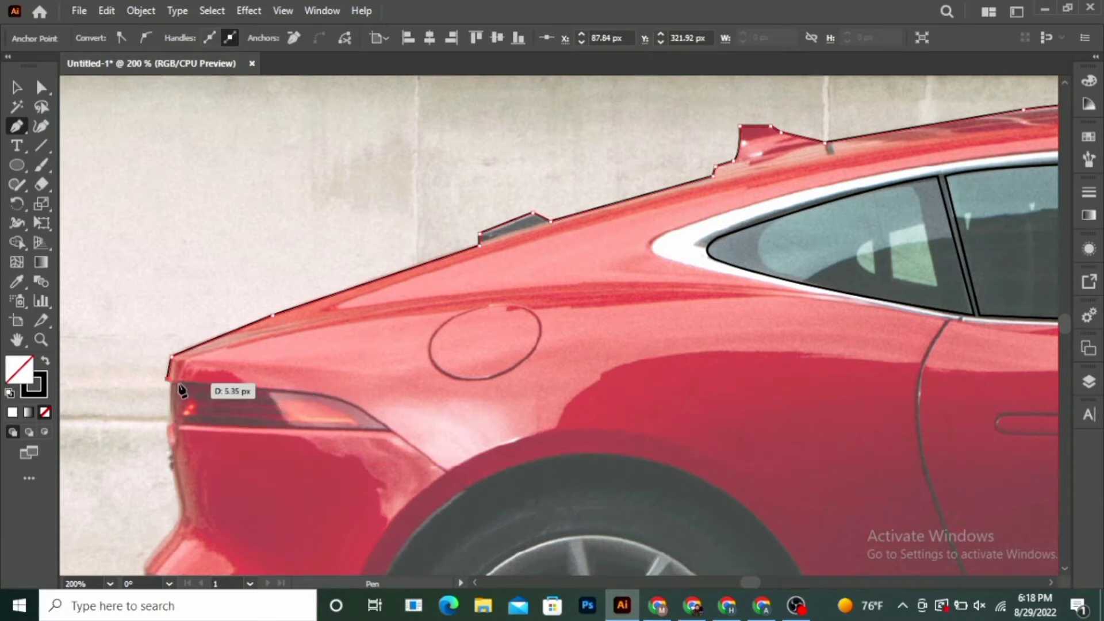
pyautogui.click(292, 391)
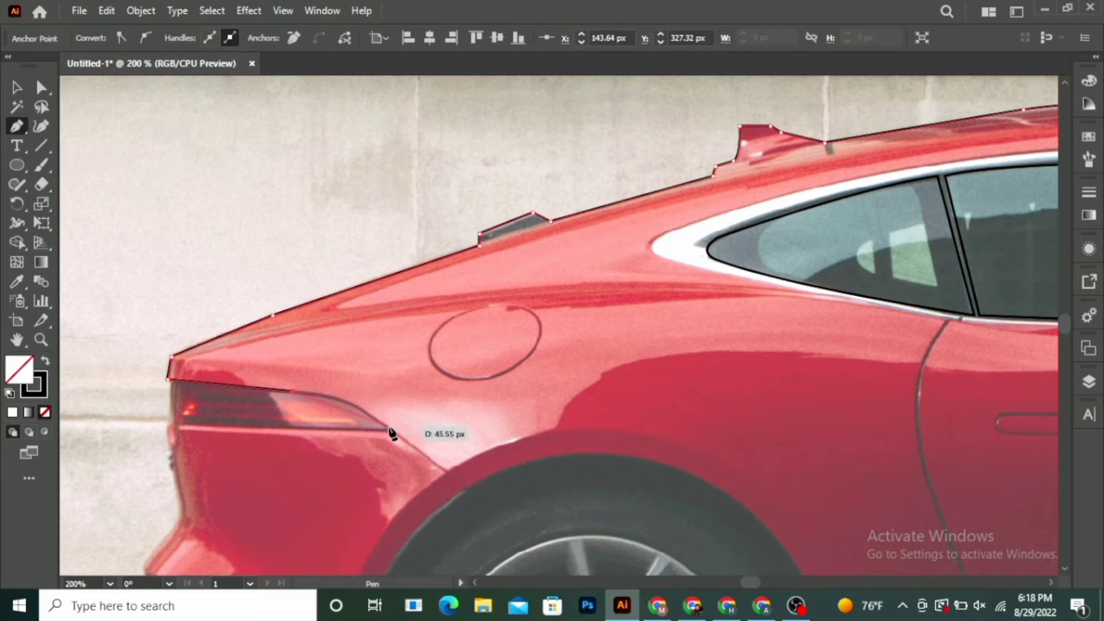
pyautogui.moveTo(395, 432); pyautogui.dragTo(405, 454)
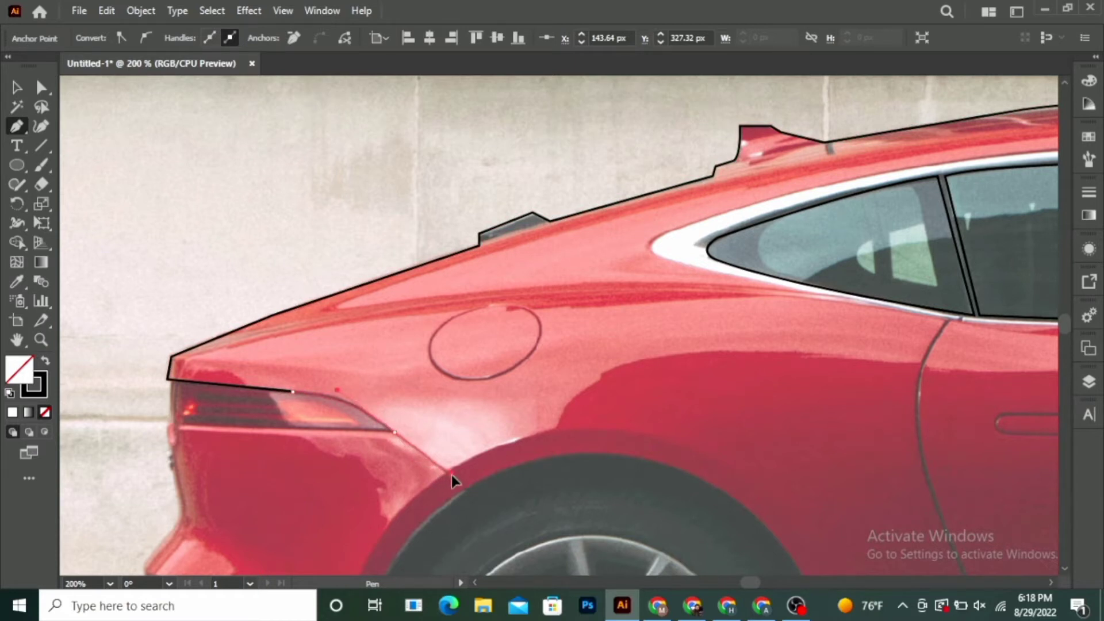
# Step: Undo the stray segment and run the outline under the tail-light and down the rear edge
pyautogui.hotkey('ctrl', 'z')
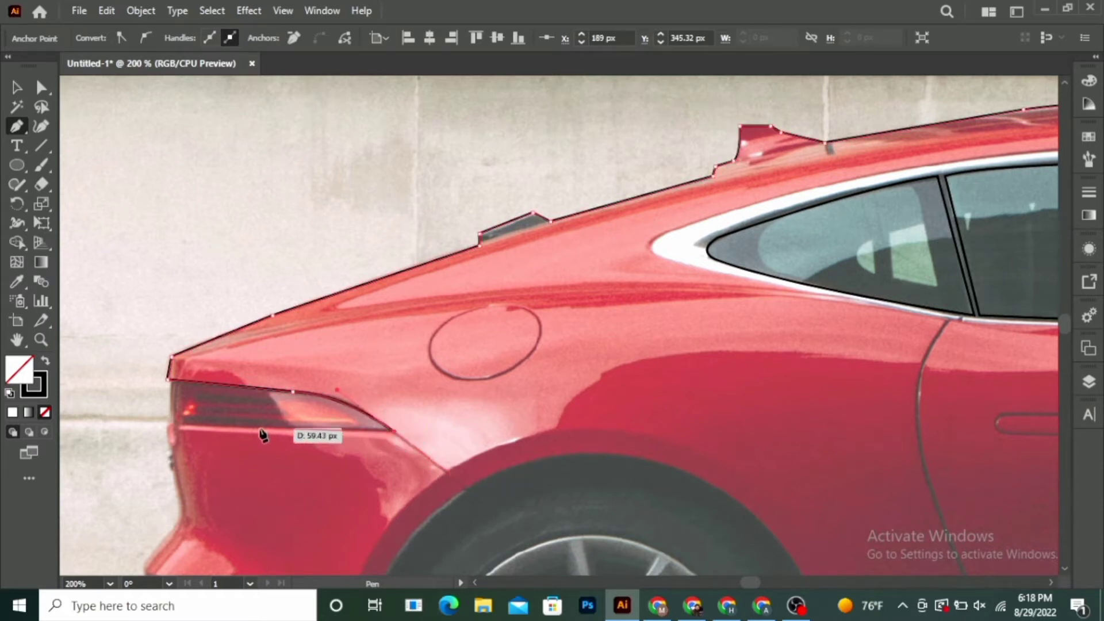
pyautogui.click(258, 429)
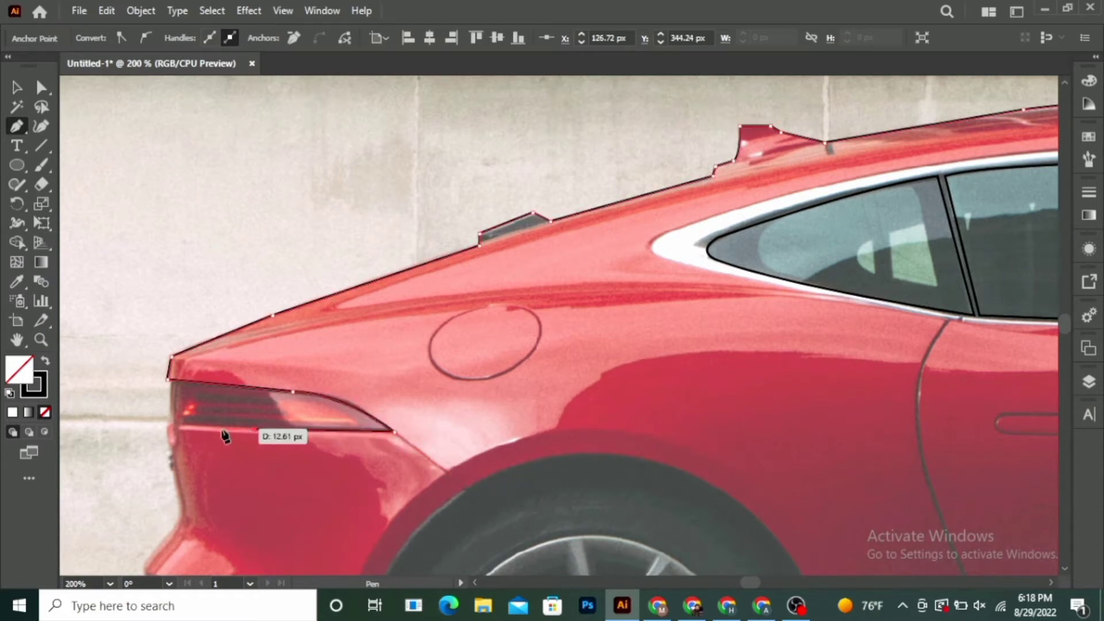
pyautogui.click(168, 425)
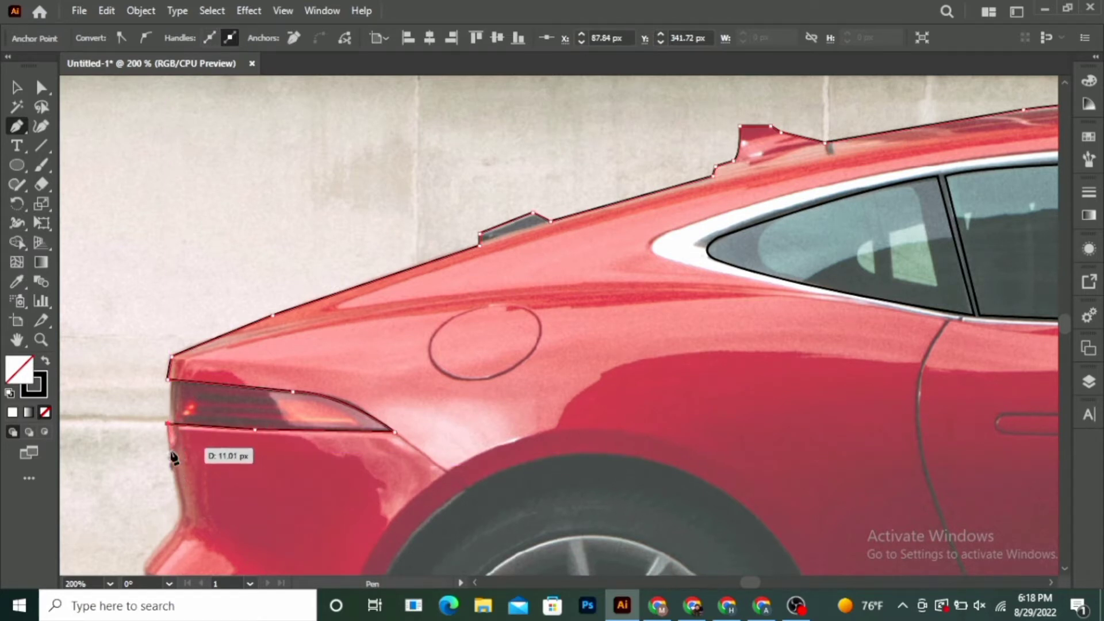
pyautogui.click(184, 511)
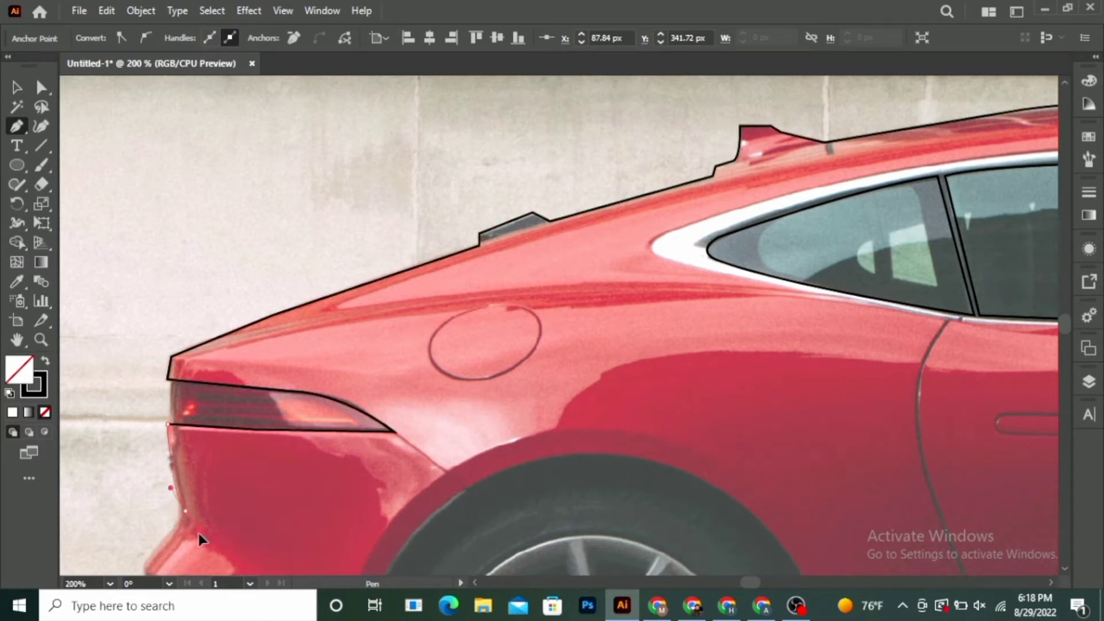
pyautogui.hotkey('ctrl', '-')
pyautogui.scroll(-3, 259, 489)
pyautogui.hotkey('ctrl', '+')
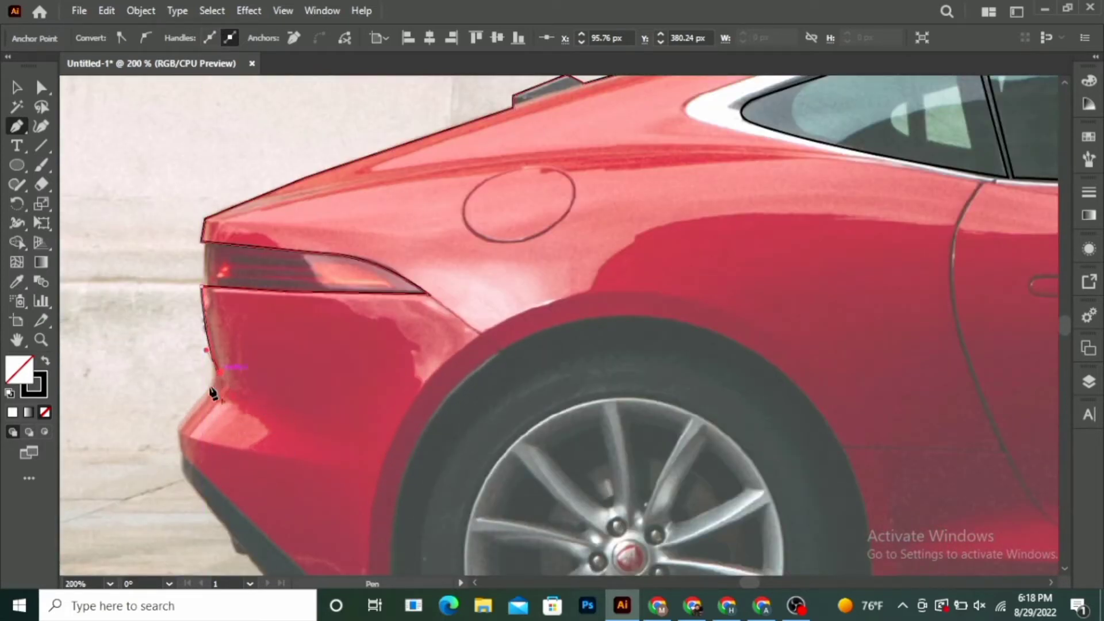
# Step: Curve the outline around the rear bumper bulge to its lower corner and along its bottom
pyautogui.moveTo(207, 402)
pyautogui.mouseDown()
pyautogui.moveTo(149, 452)
pyautogui.moveTo(182, 463)
pyautogui.mouseUp()
pyautogui.scroll(-3, 182, 463)
pyautogui.moveTo(253, 454)
pyautogui.mouseDown()
pyautogui.moveTo(349, 540)
pyautogui.moveTo(333, 527)
pyautogui.mouseUp()
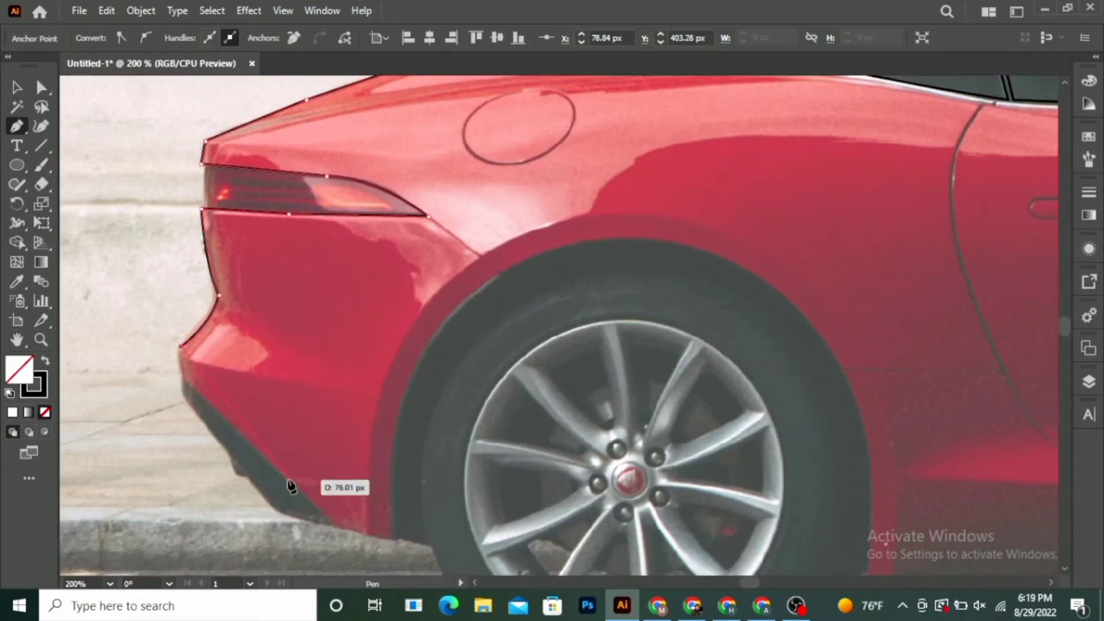
pyautogui.moveTo(337, 531)
pyautogui.mouseDown()
pyautogui.moveTo(186, 382)
pyautogui.moveTo(342, 532)
pyautogui.mouseUp()
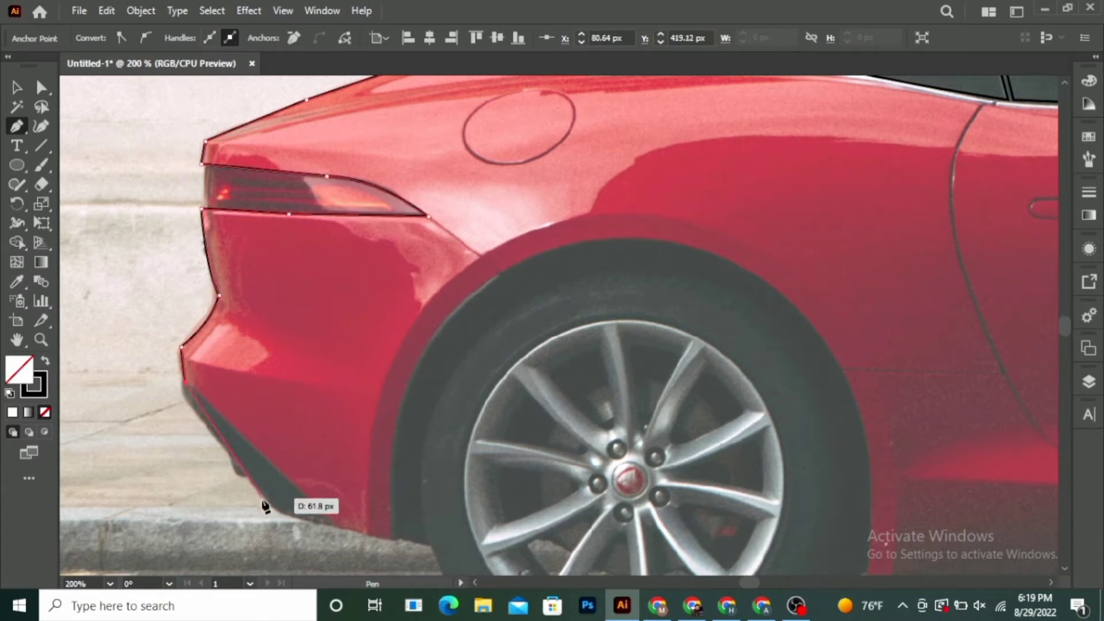
pyautogui.click(340, 528)
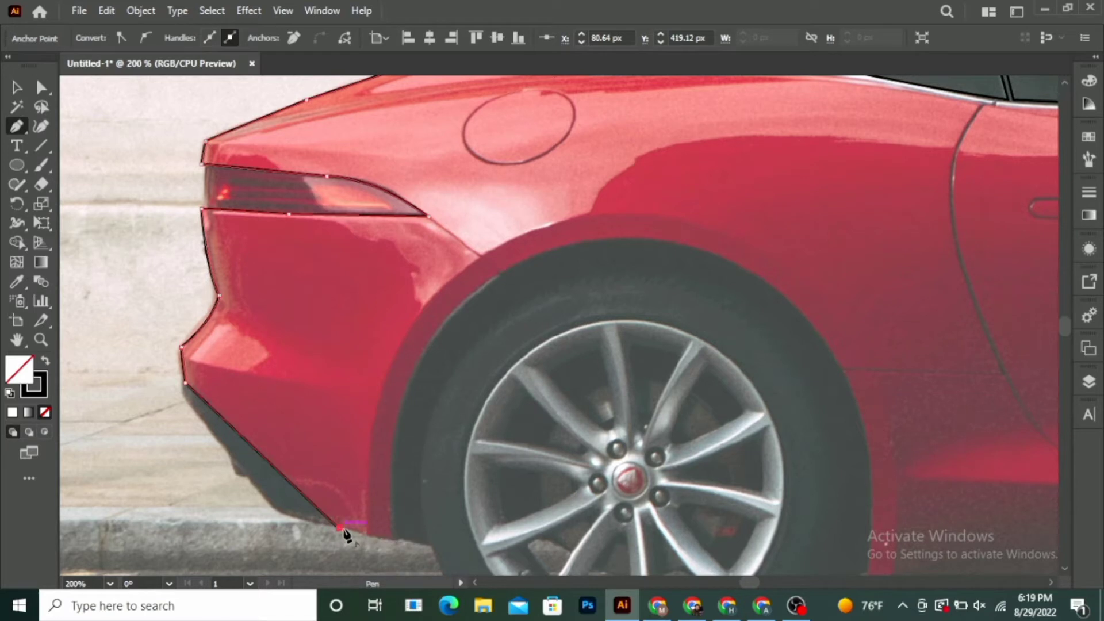
pyautogui.click(394, 541)
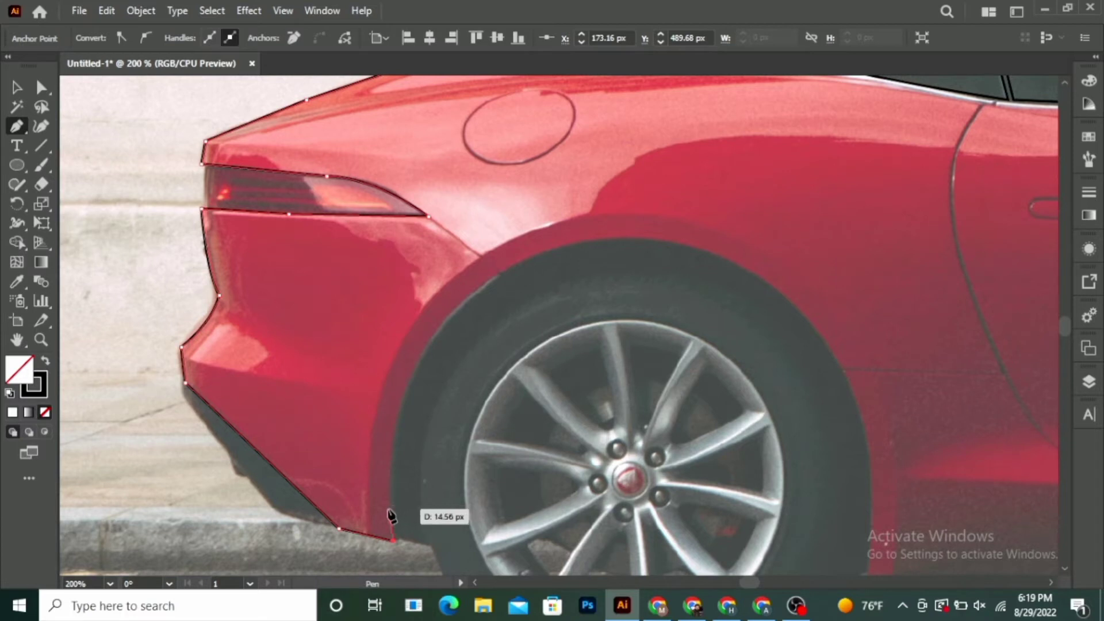
pyautogui.scroll(-1, 394, 514)
pyautogui.scroll(-2, 590, 331)
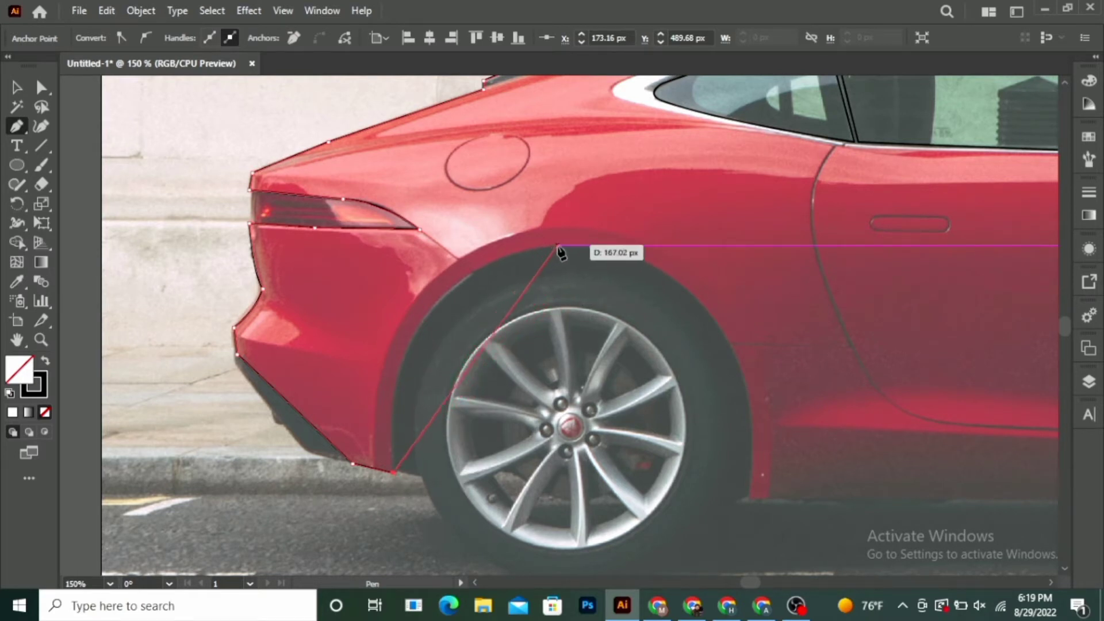
# Step: Curve the outline up and around the rear wheel arch
pyautogui.moveTo(557, 246); pyautogui.dragTo(723, 237)
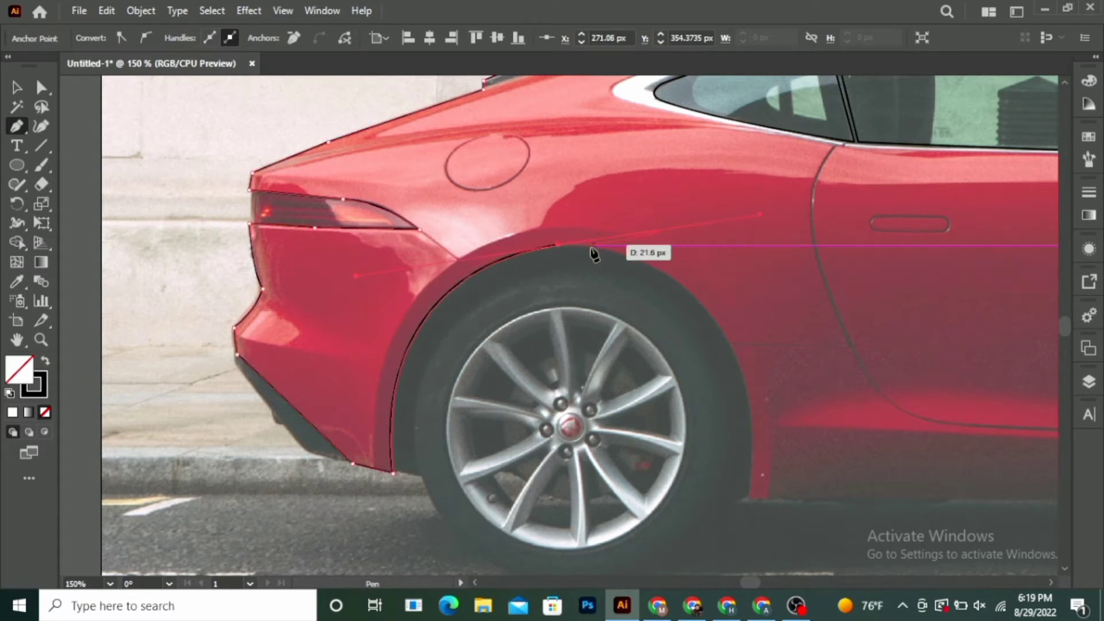
pyautogui.click(558, 246)
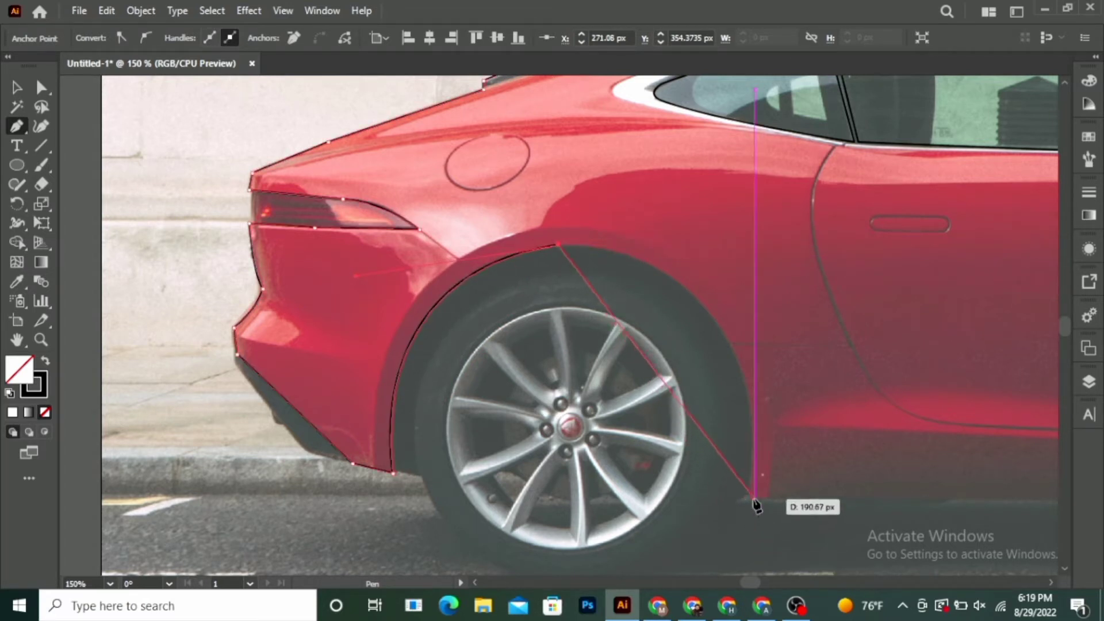
pyautogui.scroll(-2, 708, 463)
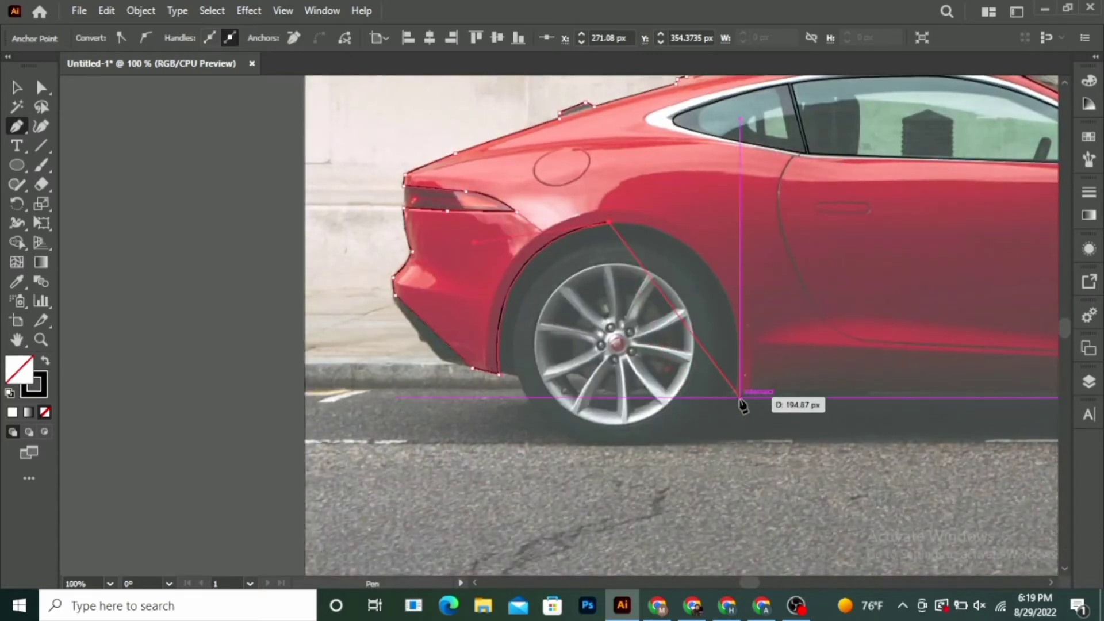
pyautogui.moveTo(736, 391); pyautogui.dragTo(734, 439)
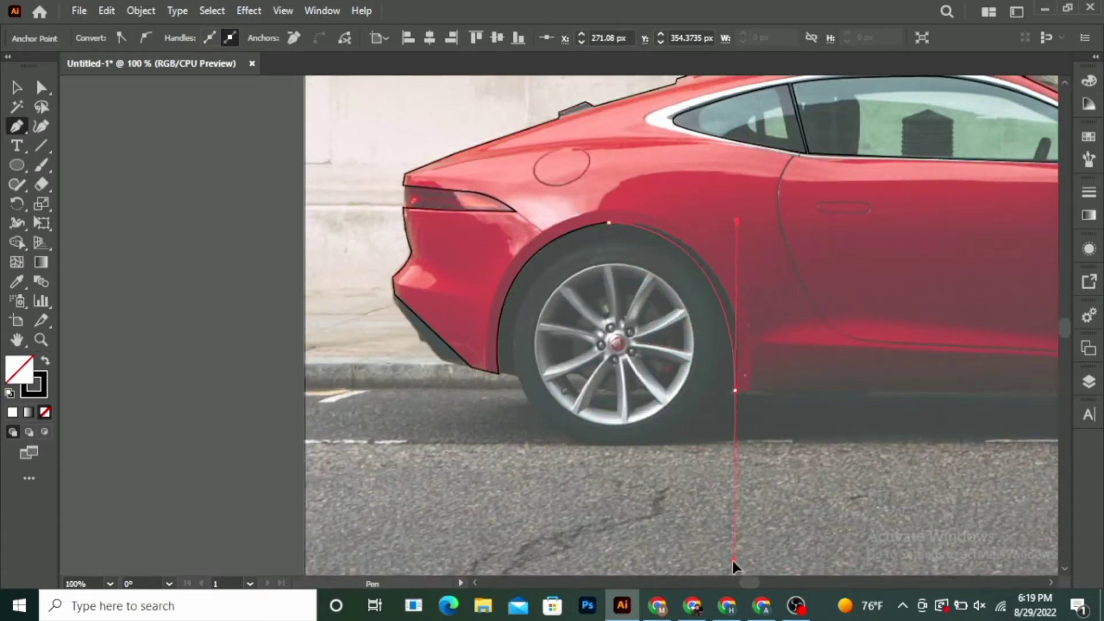
pyautogui.moveTo(734, 557); pyautogui.dragTo(724, 570)
pyautogui.moveTo(735, 391); pyautogui.dragTo(736, 391)
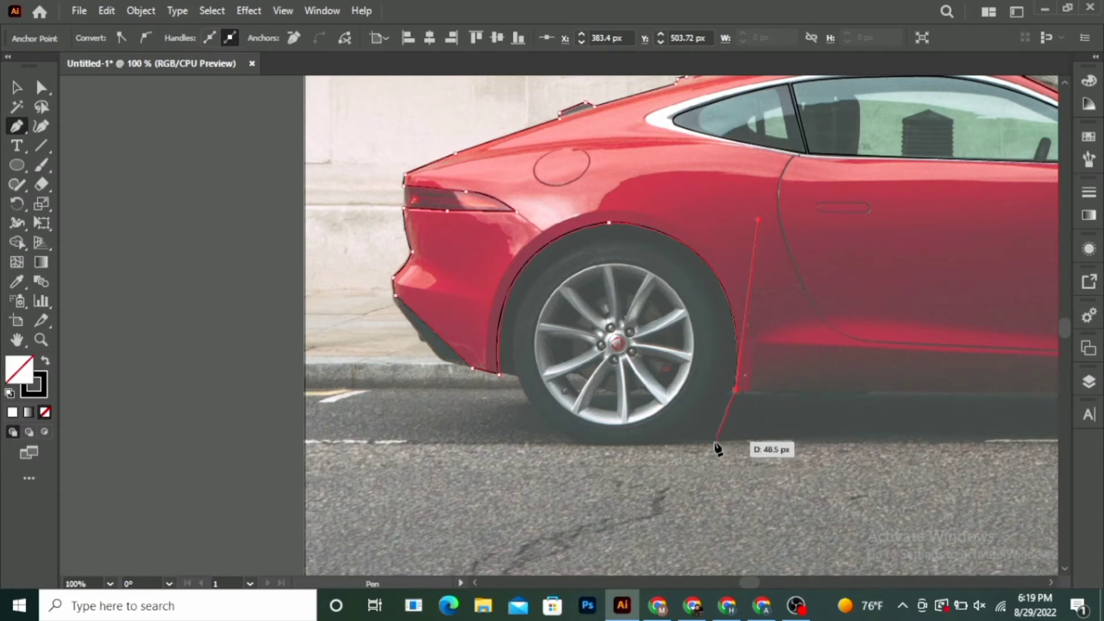
pyautogui.scroll(-2, 690, 414)
pyautogui.scroll(1, 992, 412)
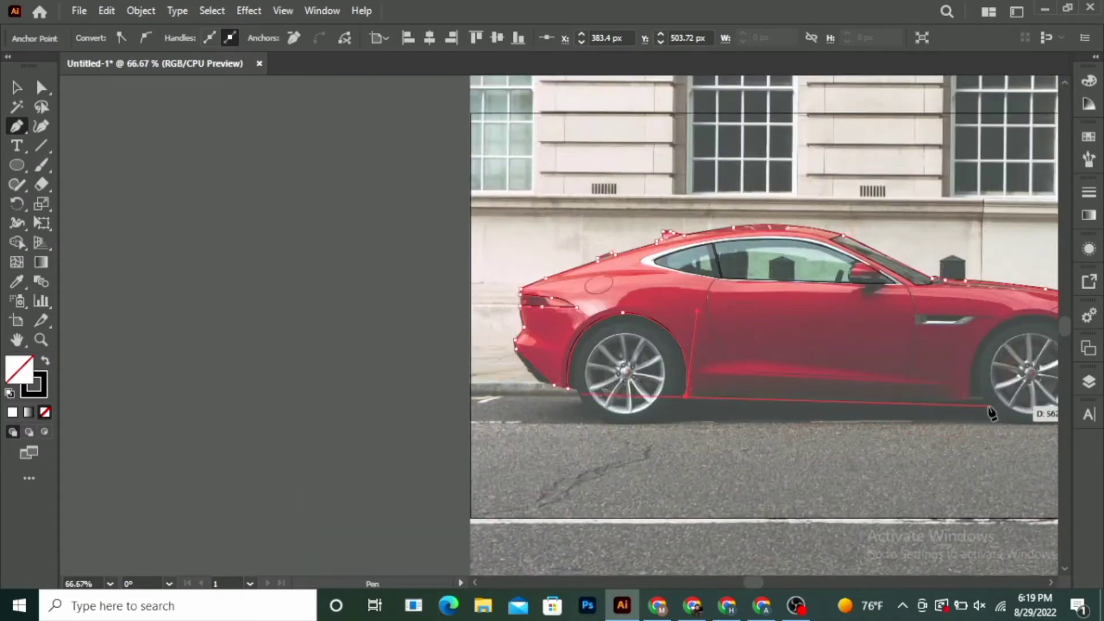
pyautogui.scroll(1, 978, 419)
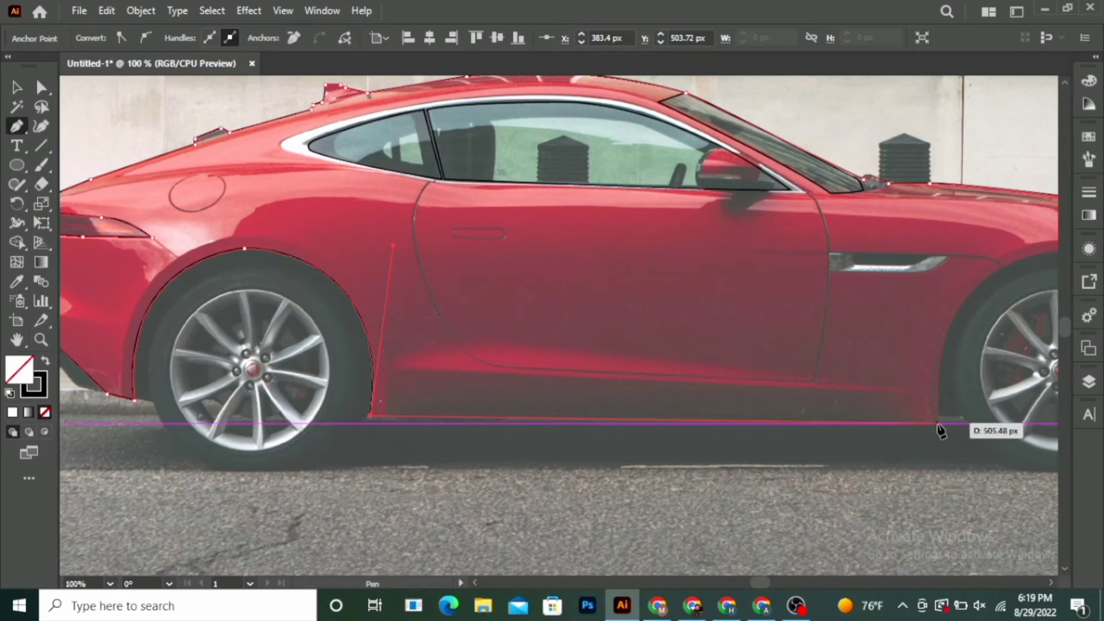
# Step: Run along the sill, trace over the front wheel arch and close the body outline
pyautogui.click(939, 424)
pyautogui.scroll(-1, 617, 387)
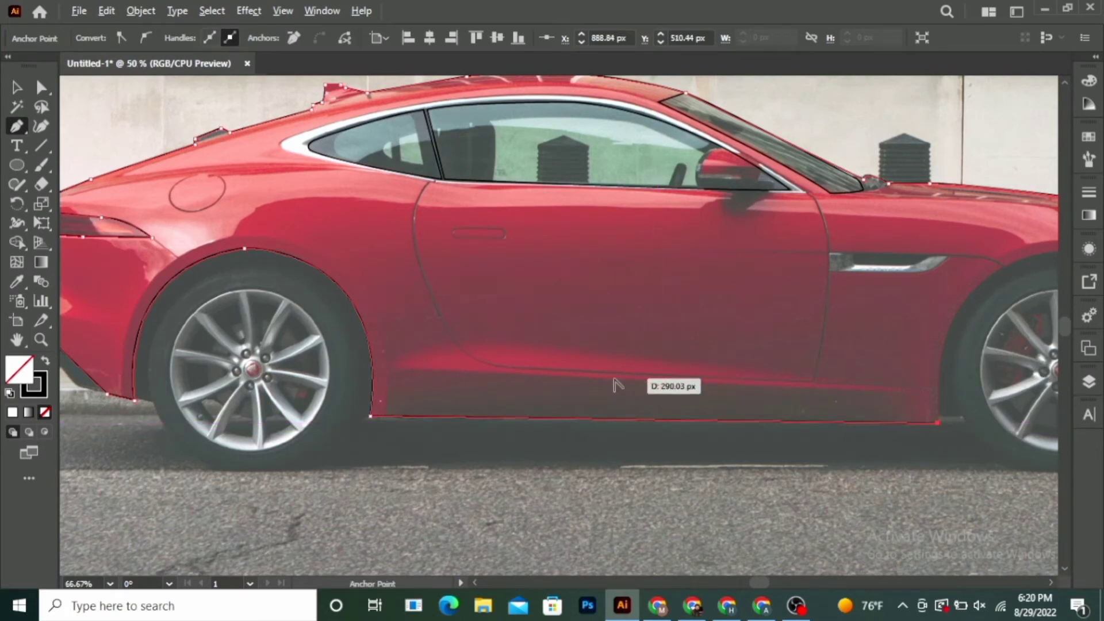
pyautogui.scroll(-1, 590, 386)
pyautogui.scroll(2, 956, 410)
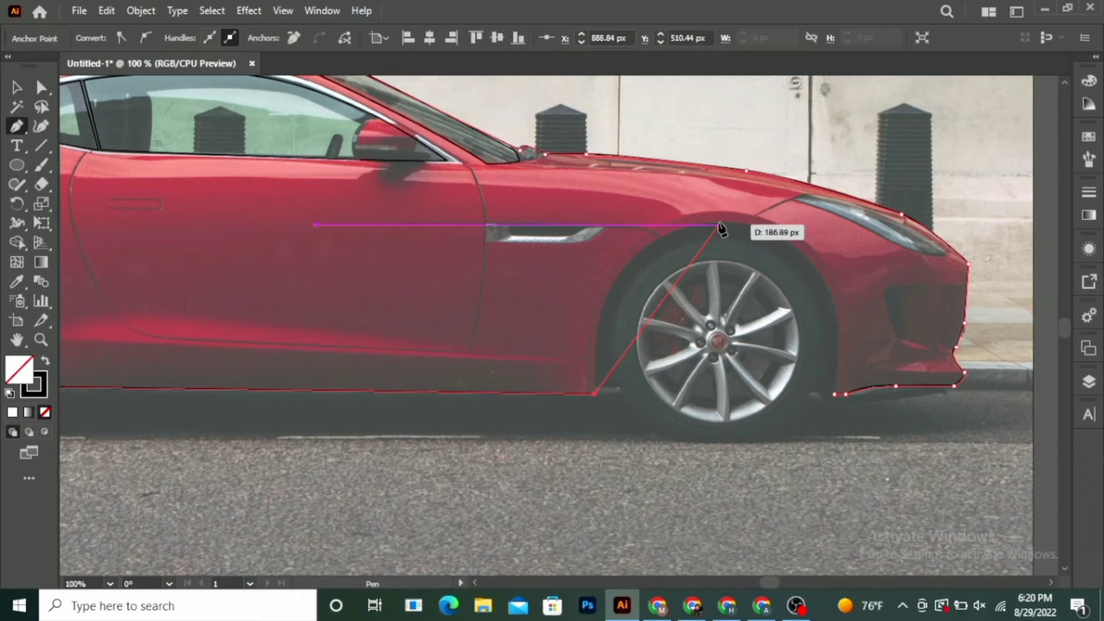
pyautogui.moveTo(720, 225); pyautogui.dragTo(756, 223)
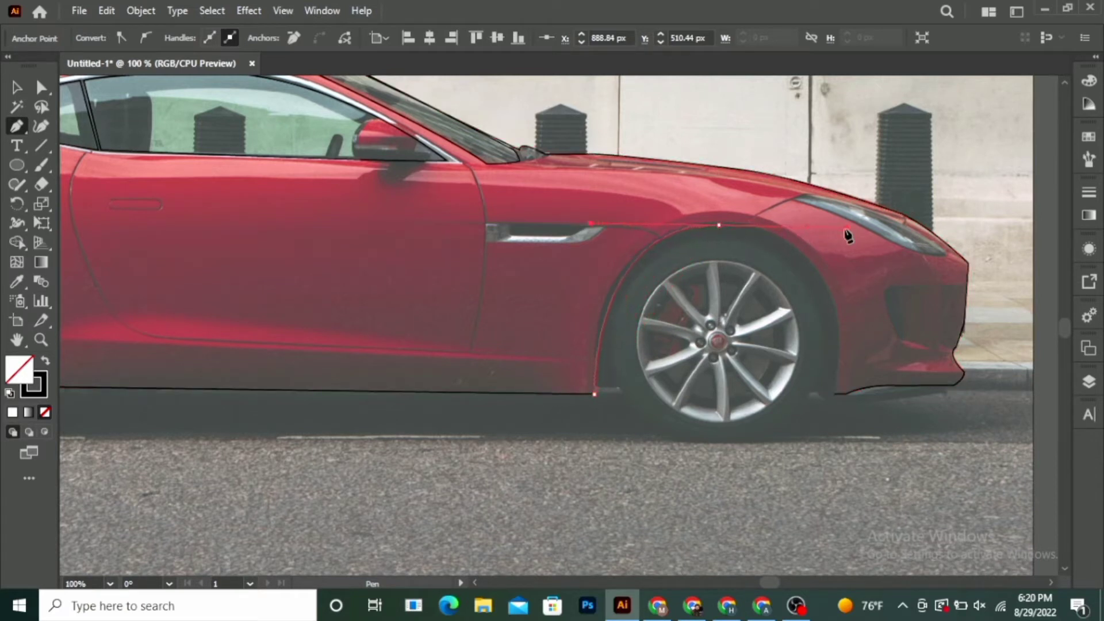
pyautogui.hotkey('ctrl', 'z')
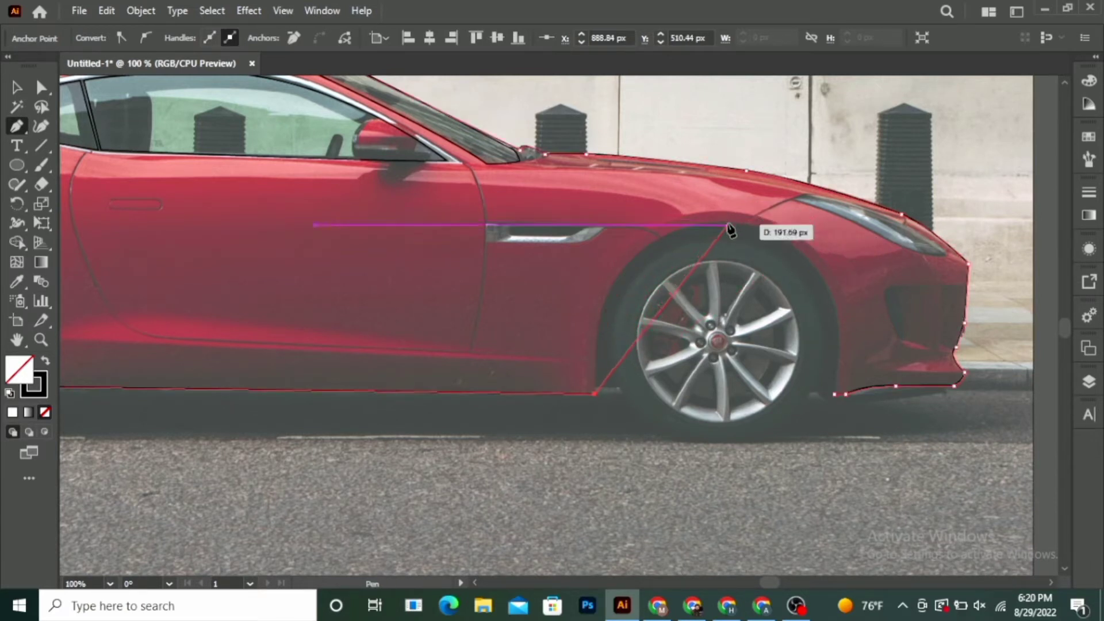
pyautogui.moveTo(726, 221); pyautogui.dragTo(787, 220)
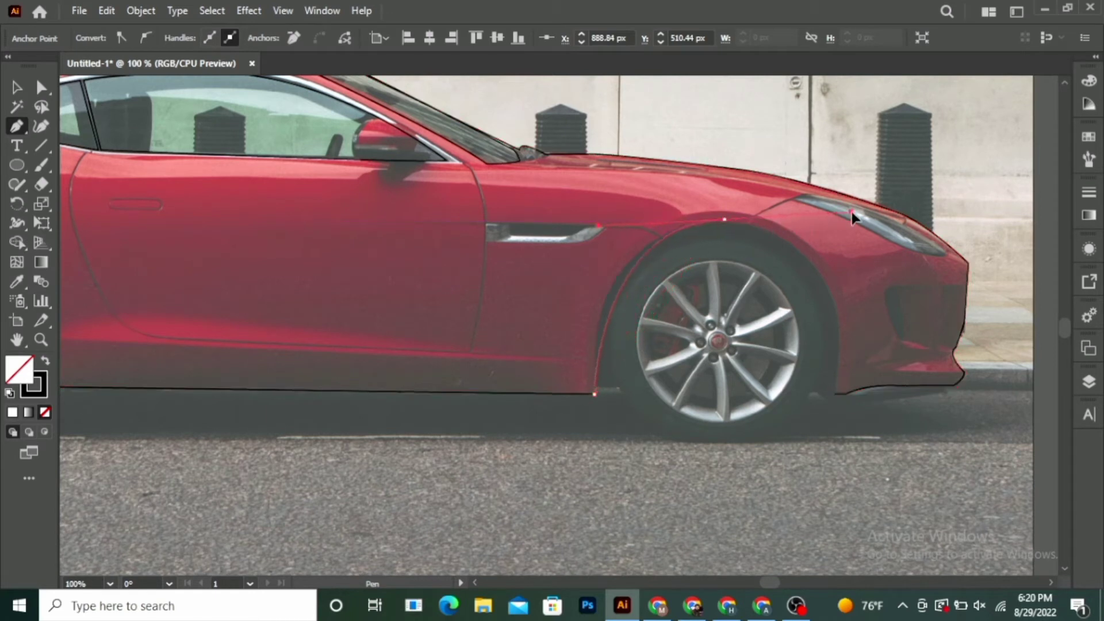
pyautogui.click(725, 220)
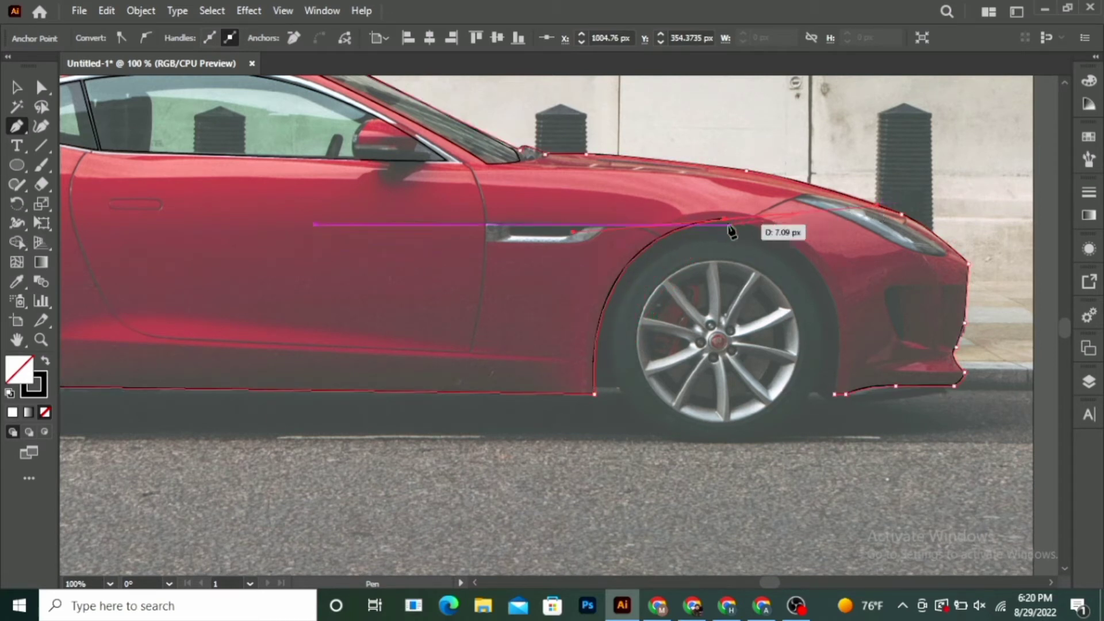
pyautogui.click(832, 299)
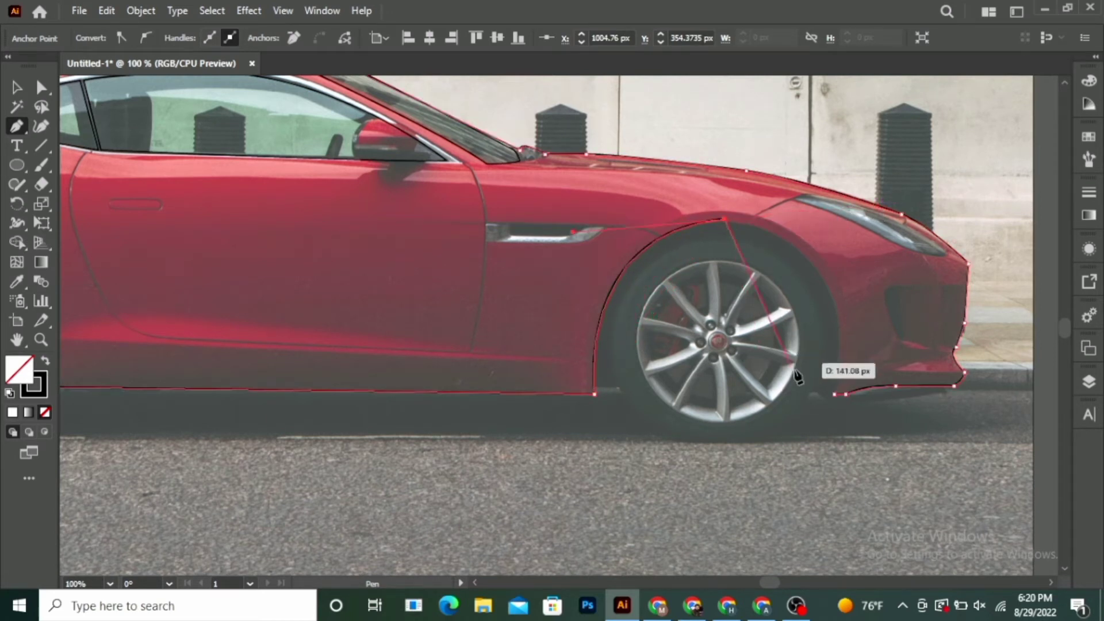
pyautogui.click(835, 395)
pyautogui.scroll(-2, 836, 554)
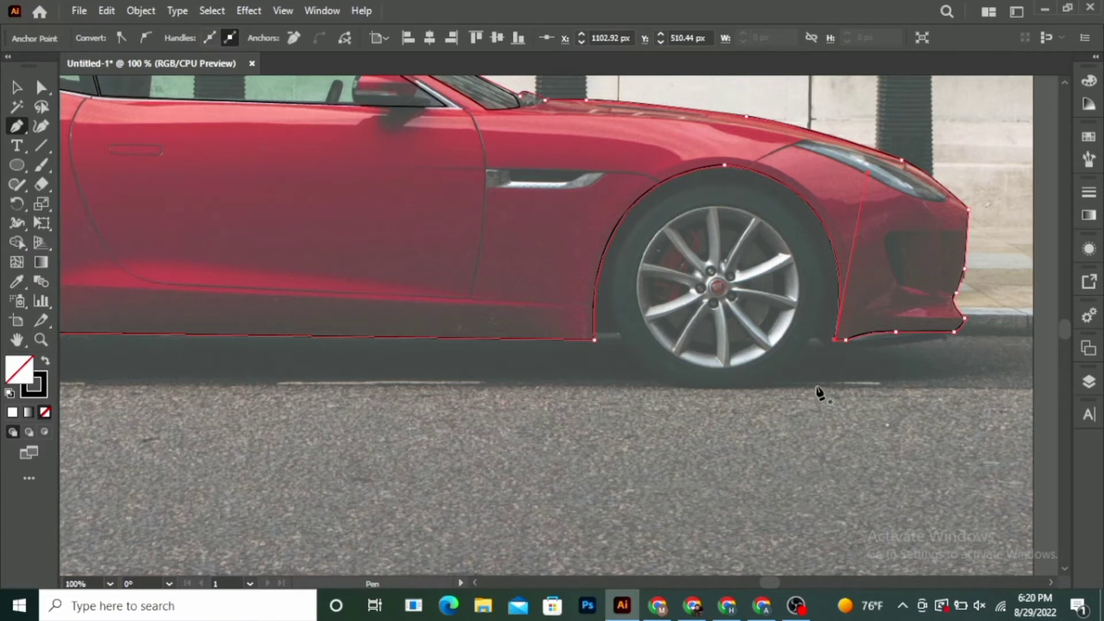
pyautogui.keyDown('alt'); pyautogui.scroll(-2, 808, 391); pyautogui.keyUp('alt')
pyautogui.scroll(-1, 765, 439)
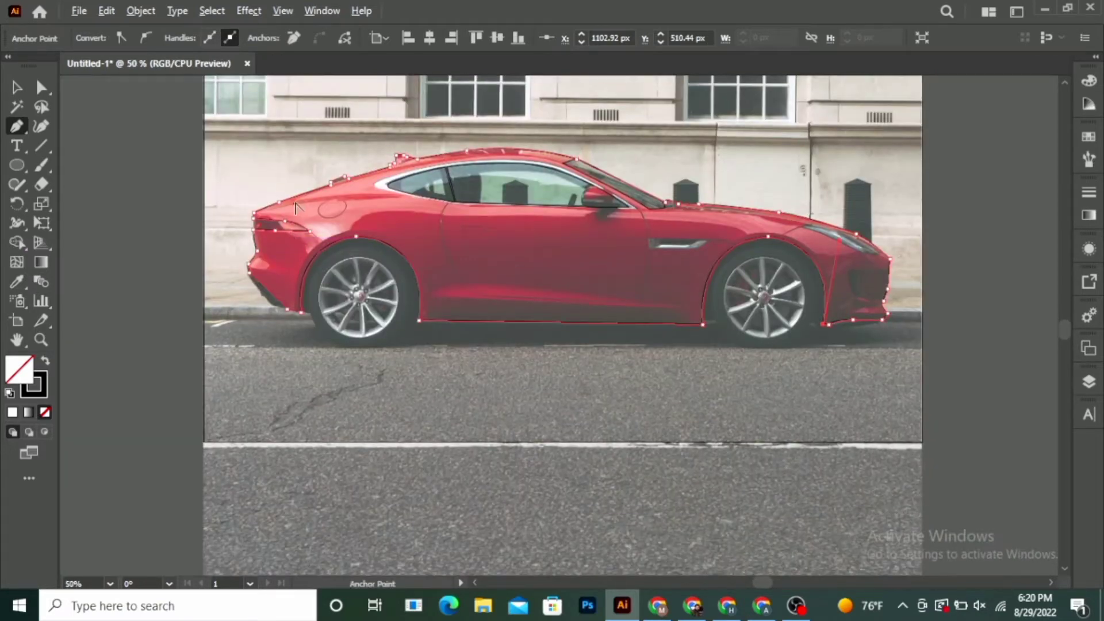
# Step: Try a pen path around the fuel cap, then undo the misdrawn segment
pyautogui.keyDown('alt'); pyautogui.scroll(2, 295, 207); pyautogui.keyUp('alt')
pyautogui.keyDown('alt'); pyautogui.scroll(2, 320, 209); pyautogui.keyUp('alt')
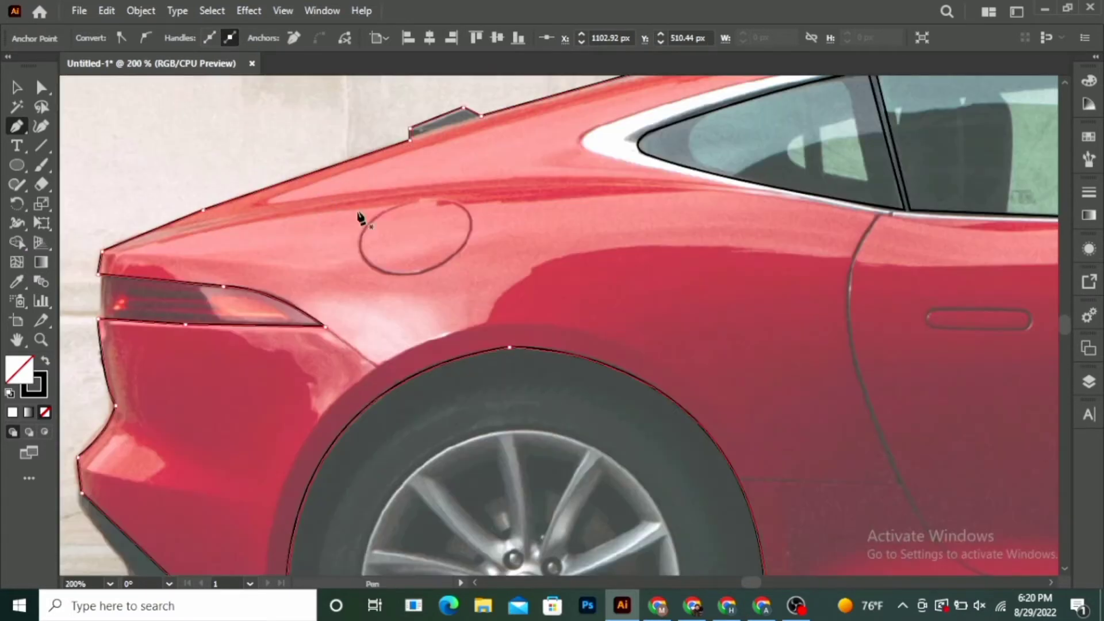
pyautogui.click(406, 203)
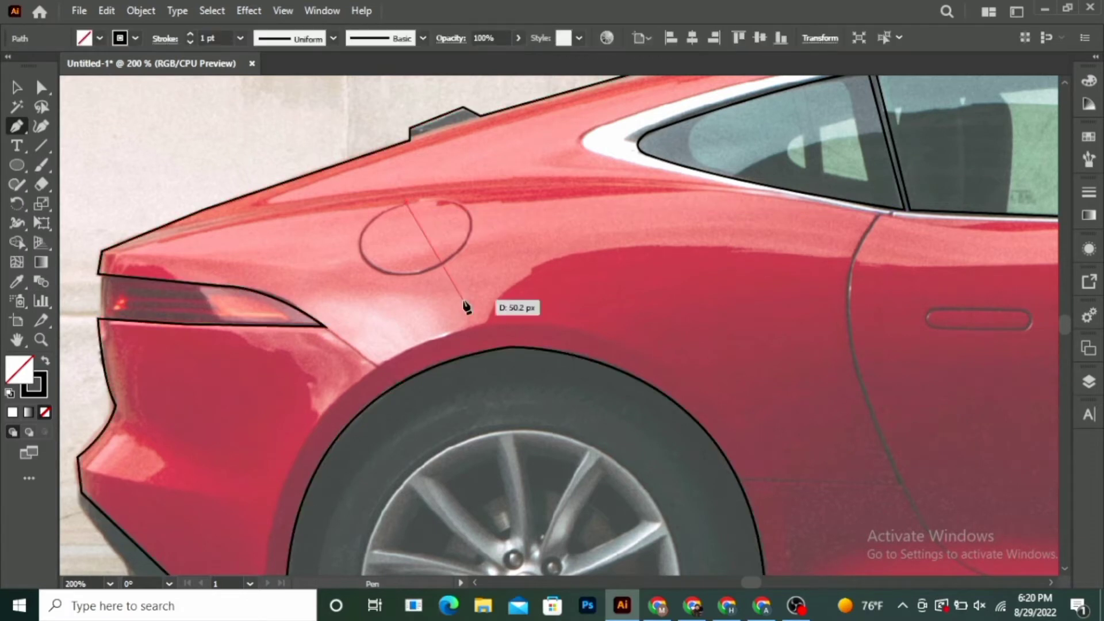
pyautogui.moveTo(428, 269); pyautogui.dragTo(404, 287)
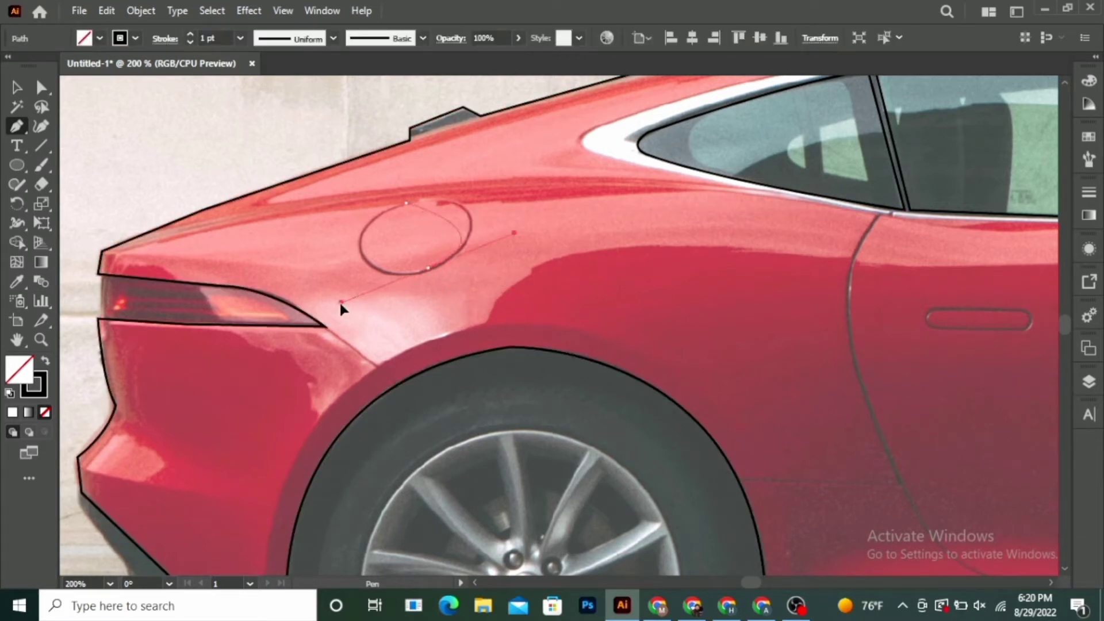
pyautogui.moveTo(341, 307); pyautogui.dragTo(345, 316)
pyautogui.hotkey('ctrl', 'z')
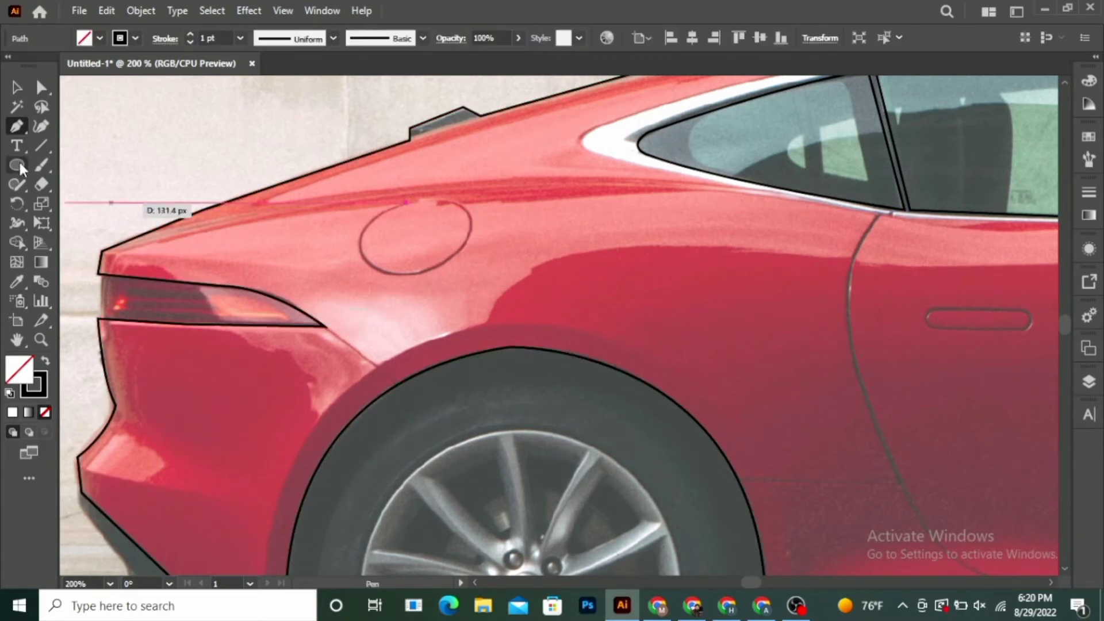
# Step: Draw an ellipse over the fuel cap and reshape its sides and bottom to fit
pyautogui.click(17, 166)
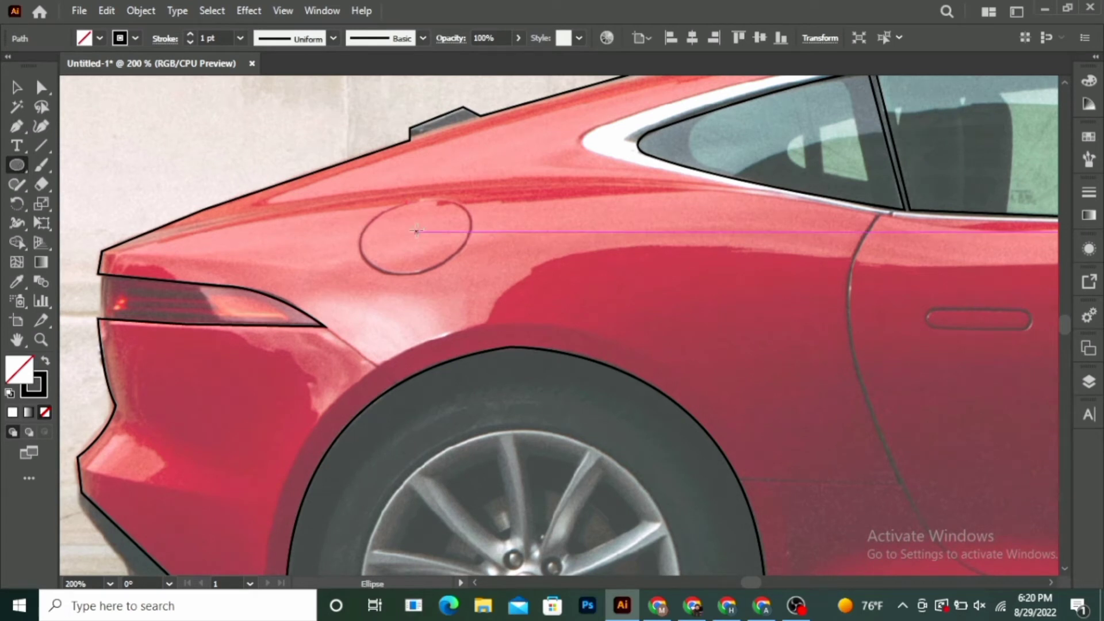
pyautogui.moveTo(417, 231); pyautogui.dragTo(468, 278)
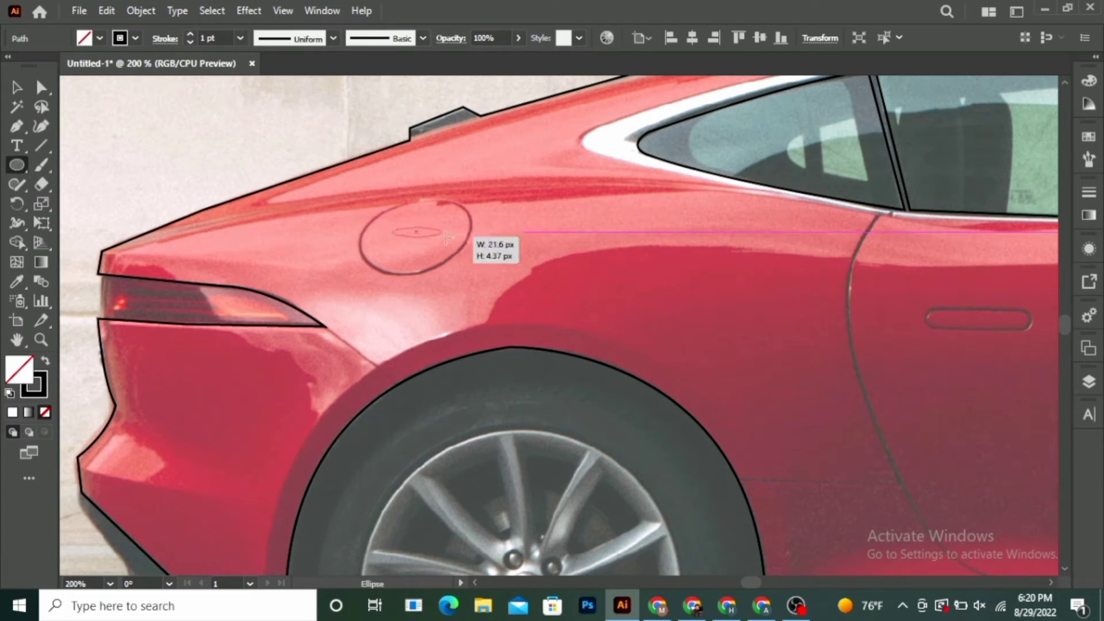
pyautogui.moveTo(466, 268); pyautogui.dragTo(493, 241)
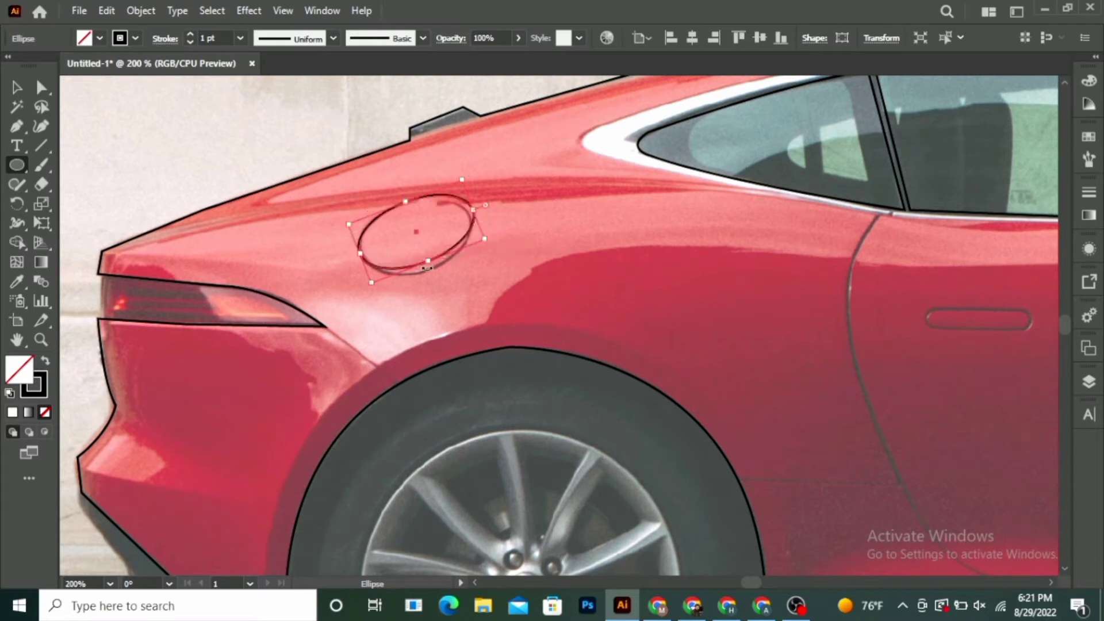
pyautogui.moveTo(428, 262); pyautogui.dragTo(436, 272)
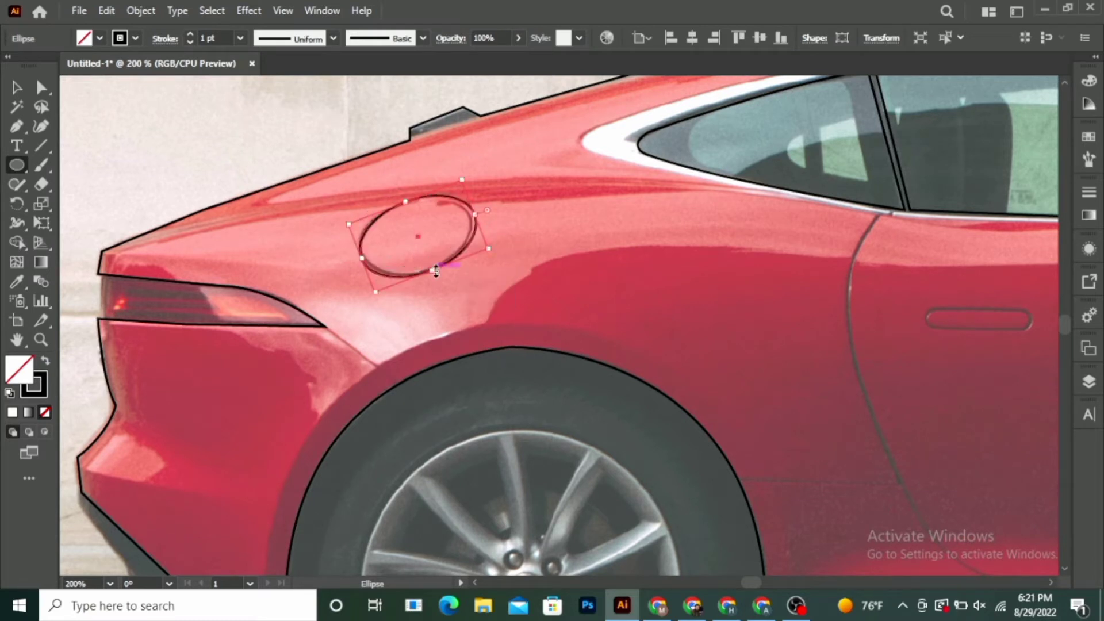
pyautogui.moveTo(476, 216); pyautogui.dragTo(471, 217)
pyautogui.moveTo(368, 259); pyautogui.dragTo(366, 257)
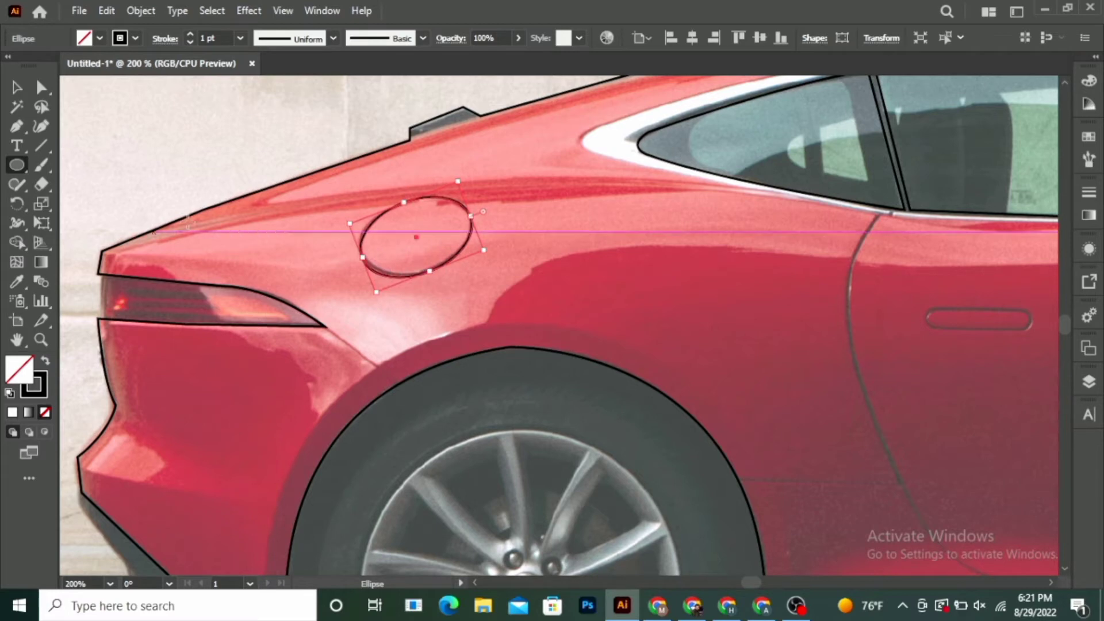
pyautogui.click(16, 87)
pyautogui.click(239, 271)
# Step: Draw an ellipse around the rear wheel, then undo it
pyautogui.scroll(-3, 236, 262)
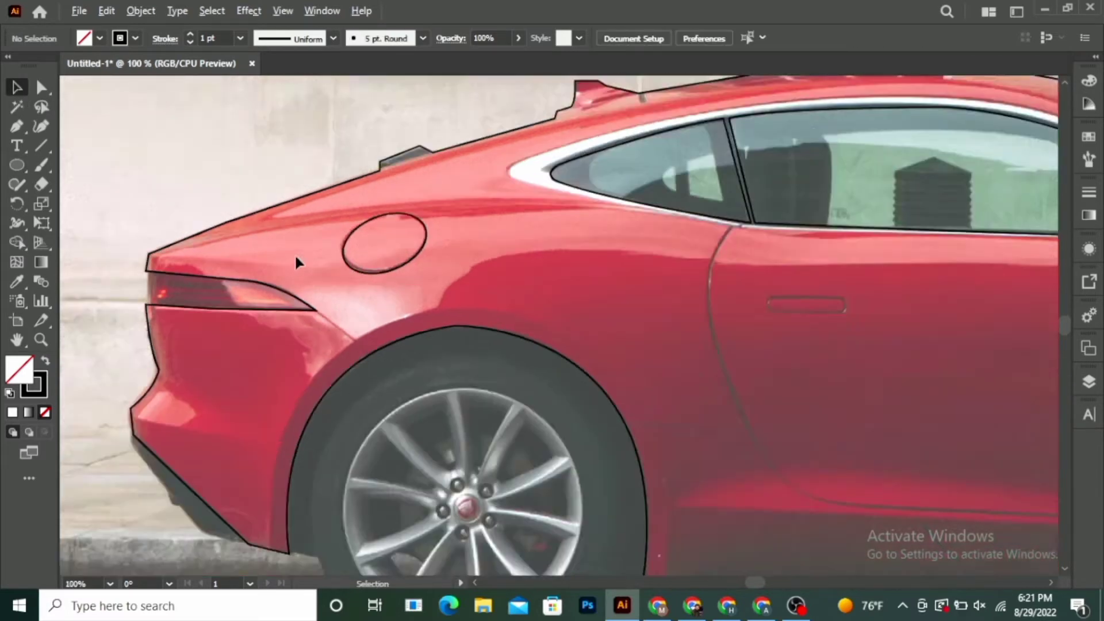
pyautogui.scroll(-3, 295, 253)
pyautogui.scroll(3, 440, 340)
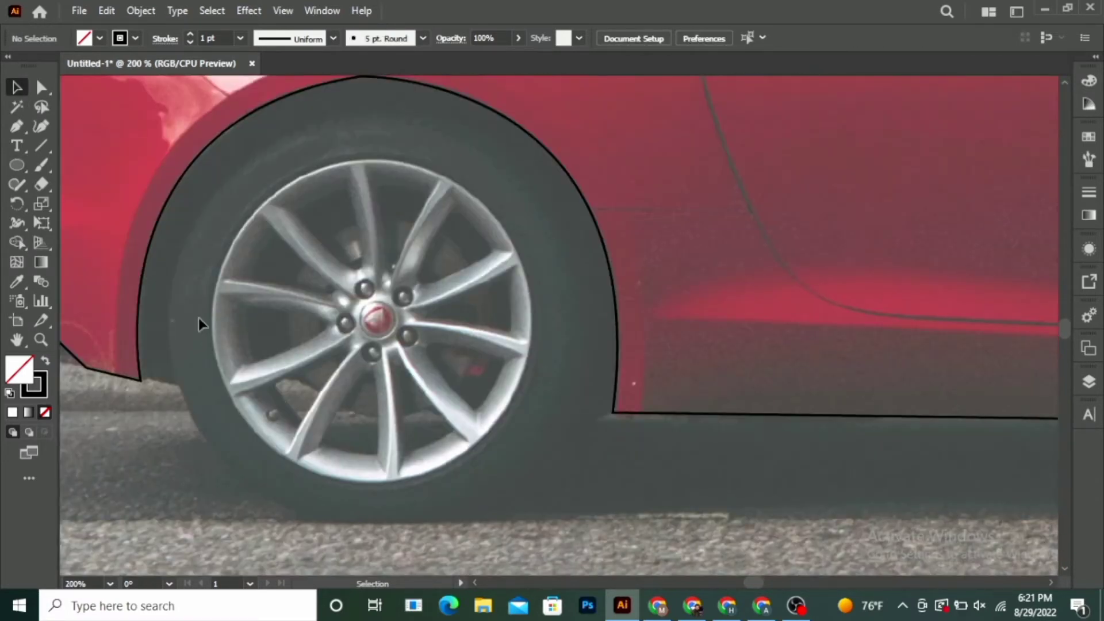
pyautogui.click(17, 165)
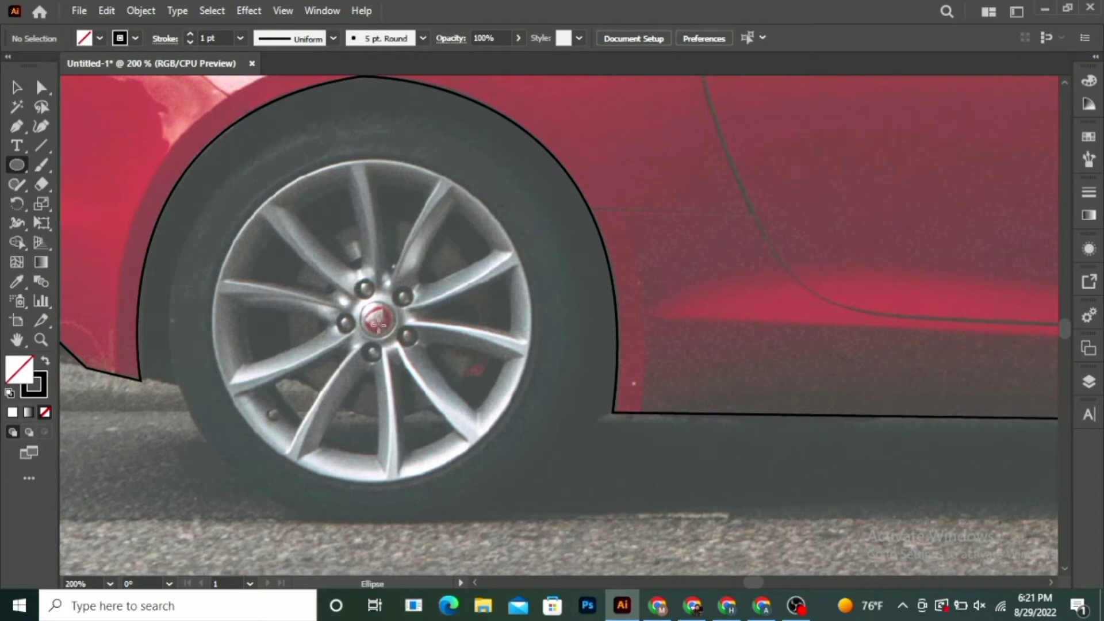
pyautogui.moveTo(377, 318)
pyautogui.mouseDown()
pyautogui.moveTo(527, 523)
pyautogui.moveTo(547, 526)
pyautogui.moveTo(554, 476)
pyautogui.moveTo(565, 481)
pyautogui.mouseUp()
pyautogui.hotkey('ctrl', 'z')
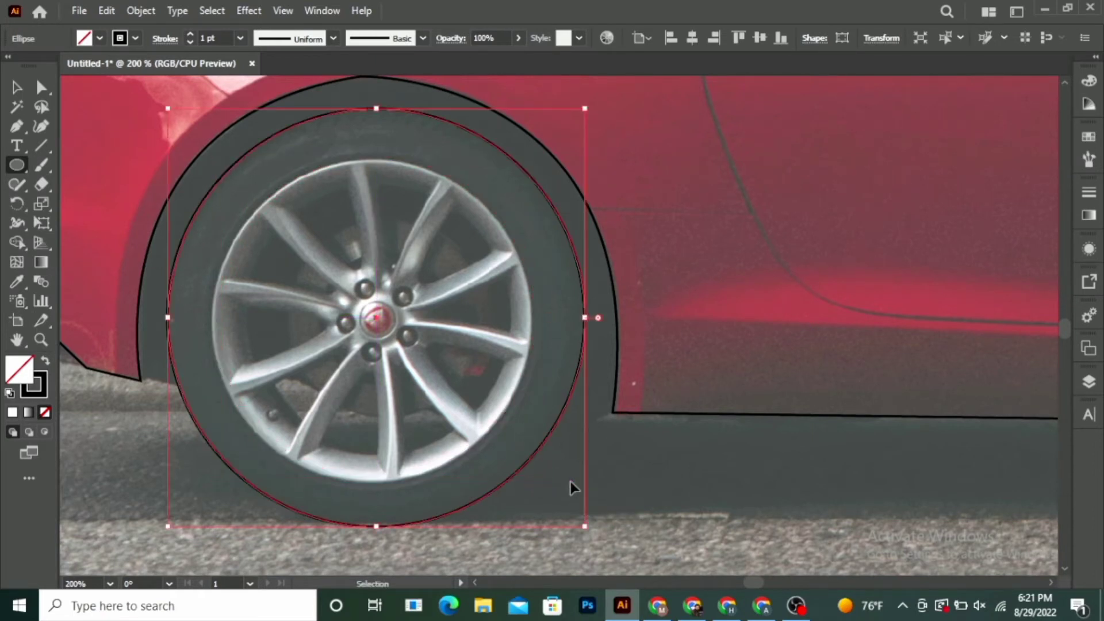
pyautogui.hotkey('ctrl', 'z')
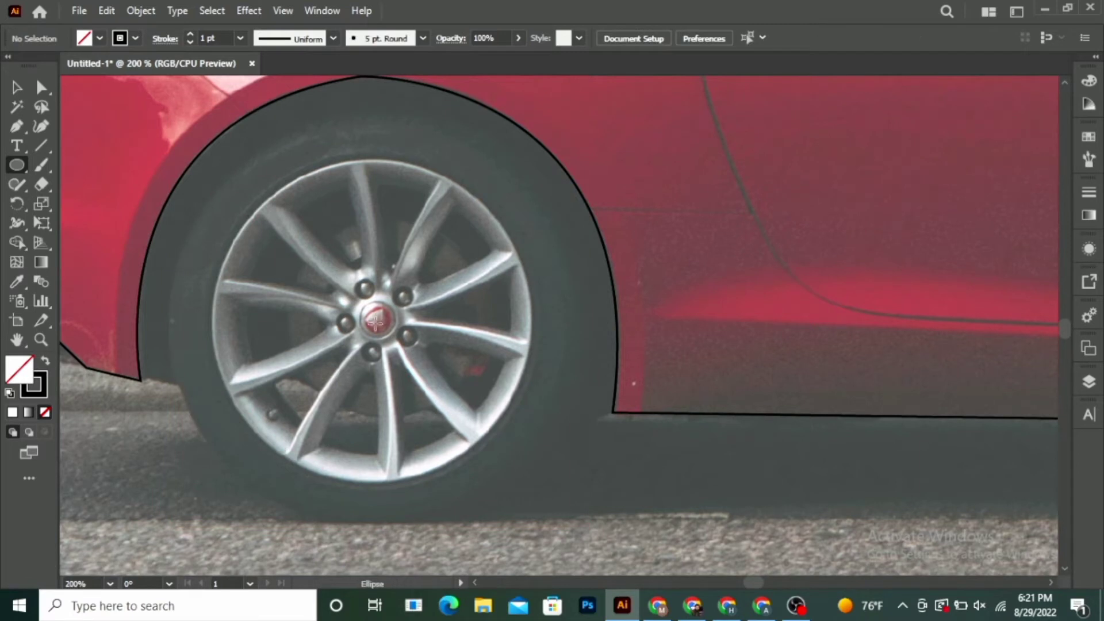
# Step: Draw the rim circle, then enlarge and nudge it into alignment with the rim
pyautogui.moveTo(376, 320); pyautogui.dragTo(477, 471)
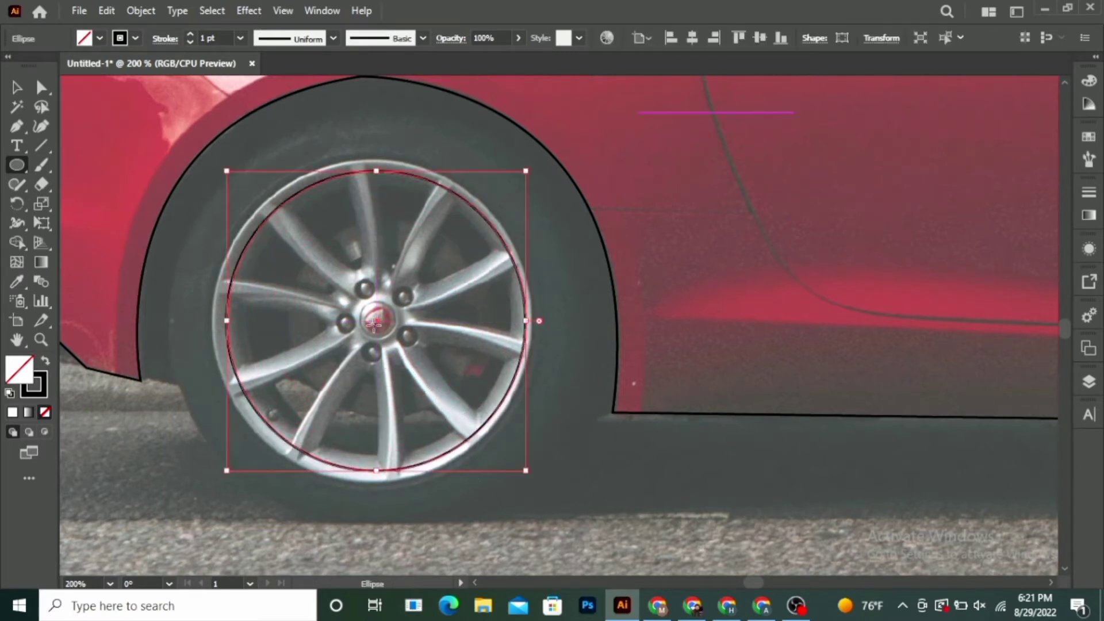
pyautogui.moveTo(377, 324); pyautogui.dragTo(376, 322)
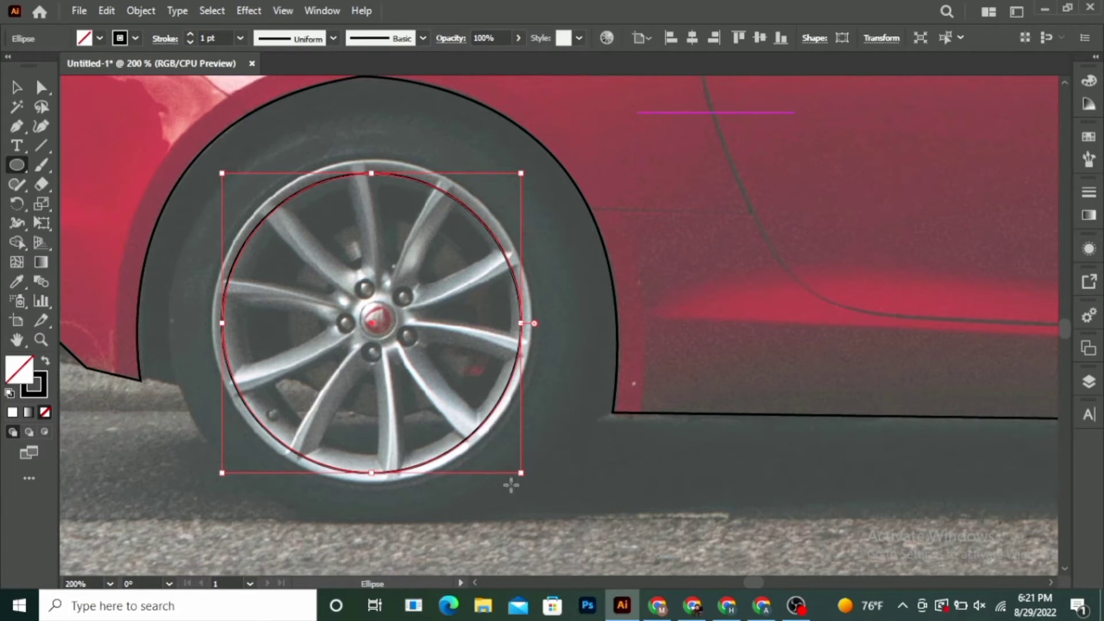
pyautogui.moveTo(521, 473); pyautogui.dragTo(535, 486)
pyautogui.press('Up')
pyautogui.press('Up')
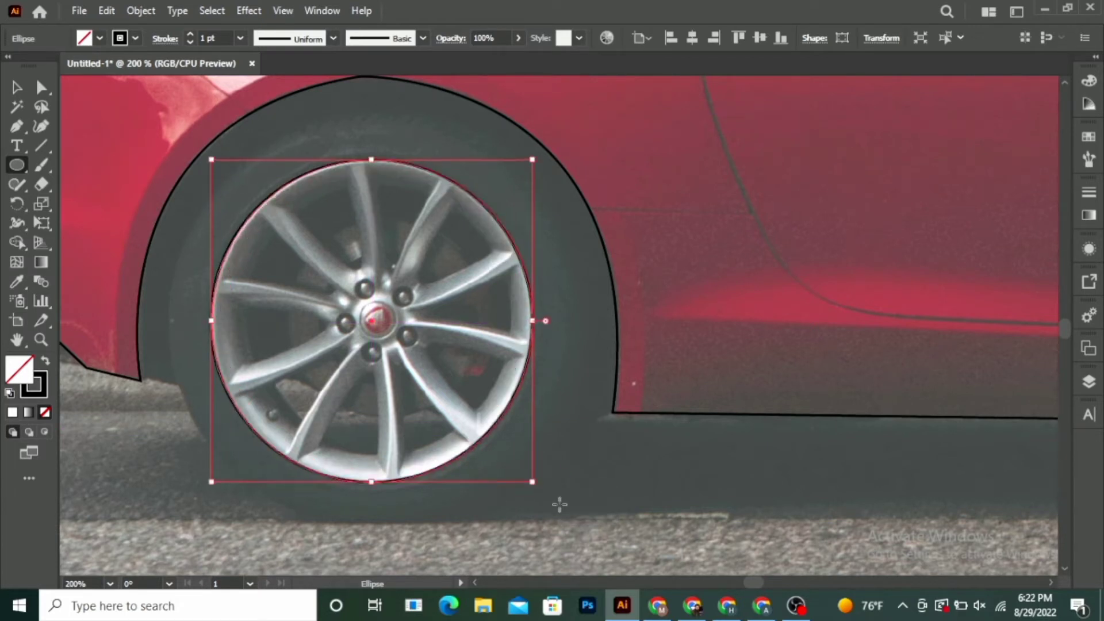
pyautogui.press('Up')
pyautogui.press('Up')
pyautogui.press('Down')
pyautogui.press('Down')
# Step: Add the tyre's outer-edge circle and a smaller inner-rim circle, then deselect
pyautogui.moveTo(532, 482); pyautogui.dragTo(594, 535)
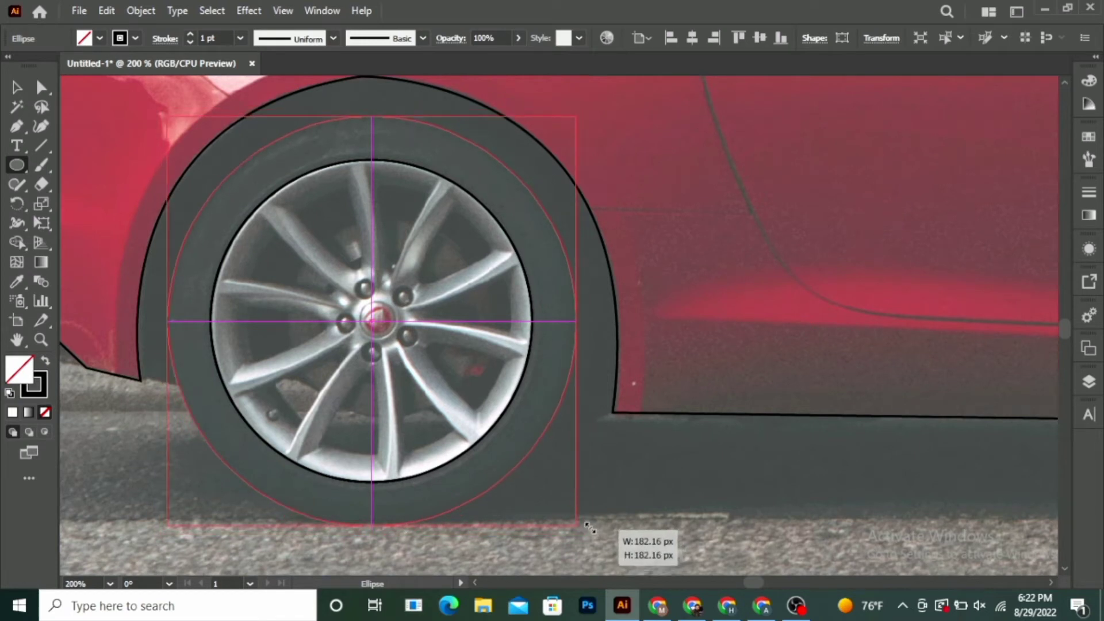
pyautogui.moveTo(595, 535); pyautogui.dragTo(585, 527)
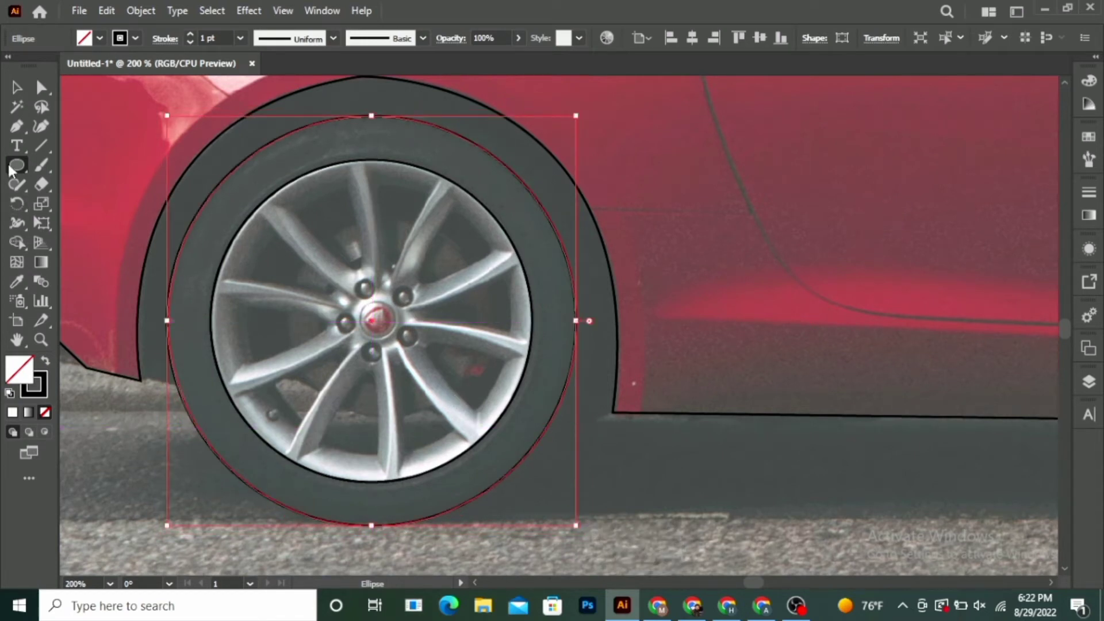
pyautogui.click(15, 86)
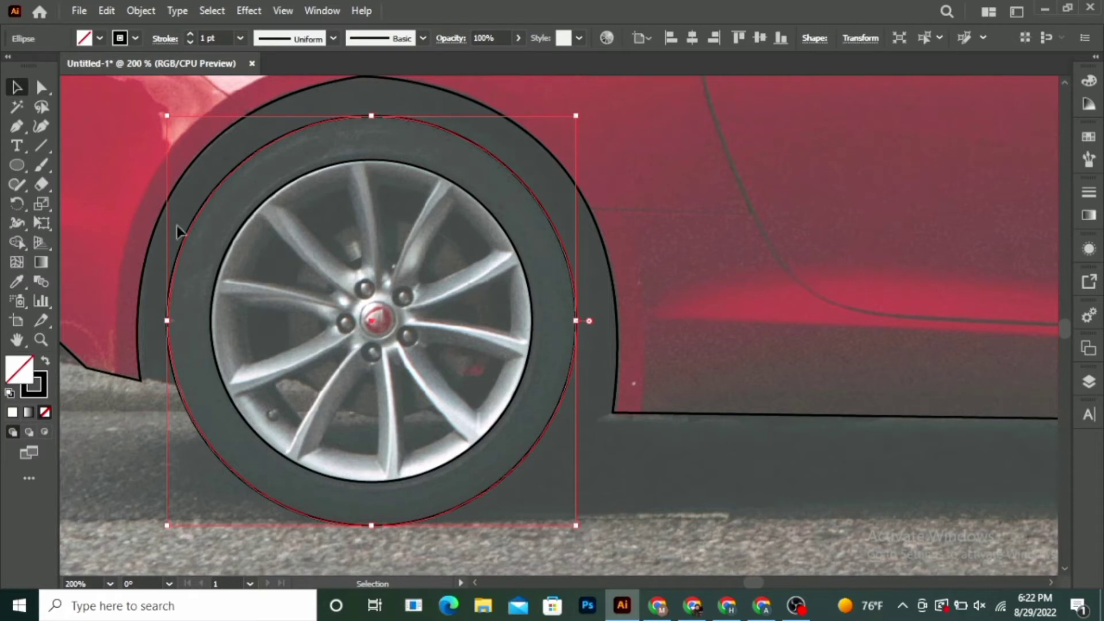
pyautogui.click(16, 127)
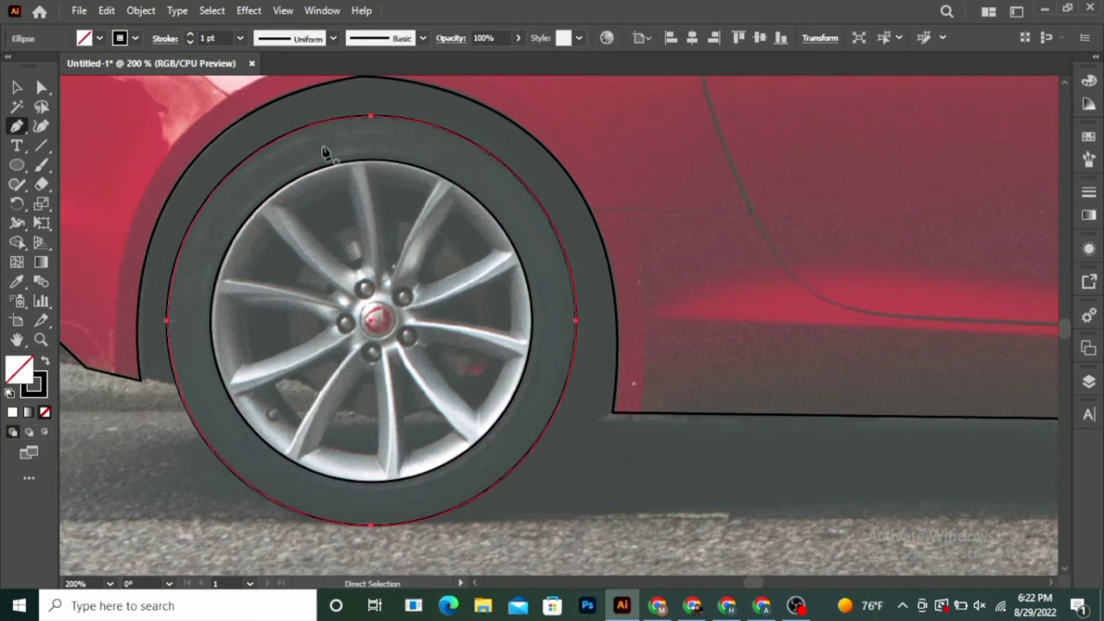
pyautogui.click(17, 86)
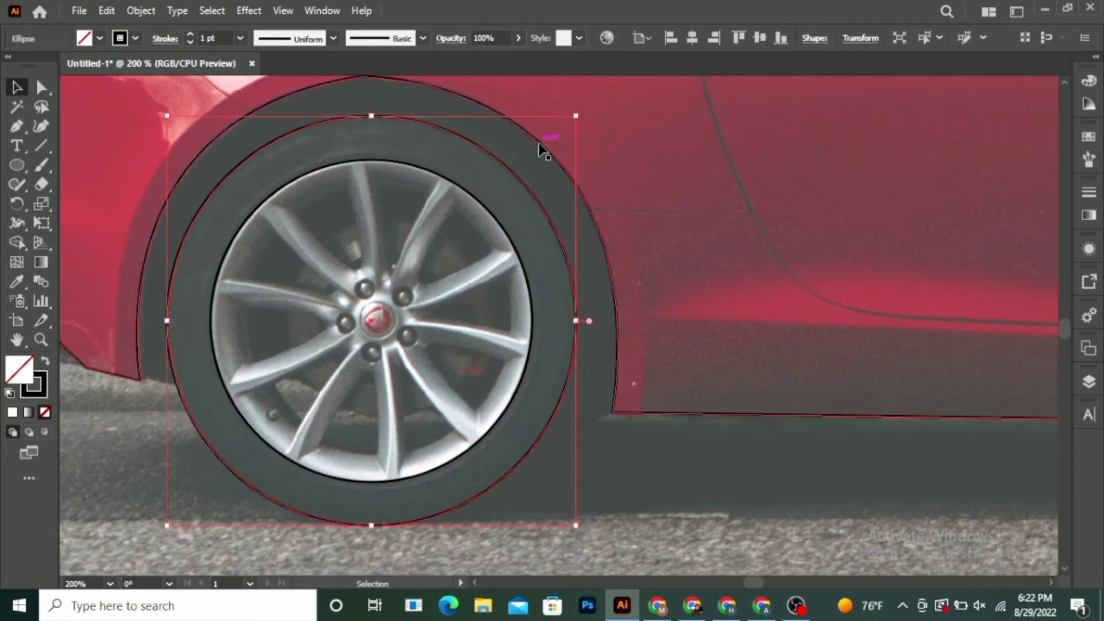
pyautogui.click(488, 208)
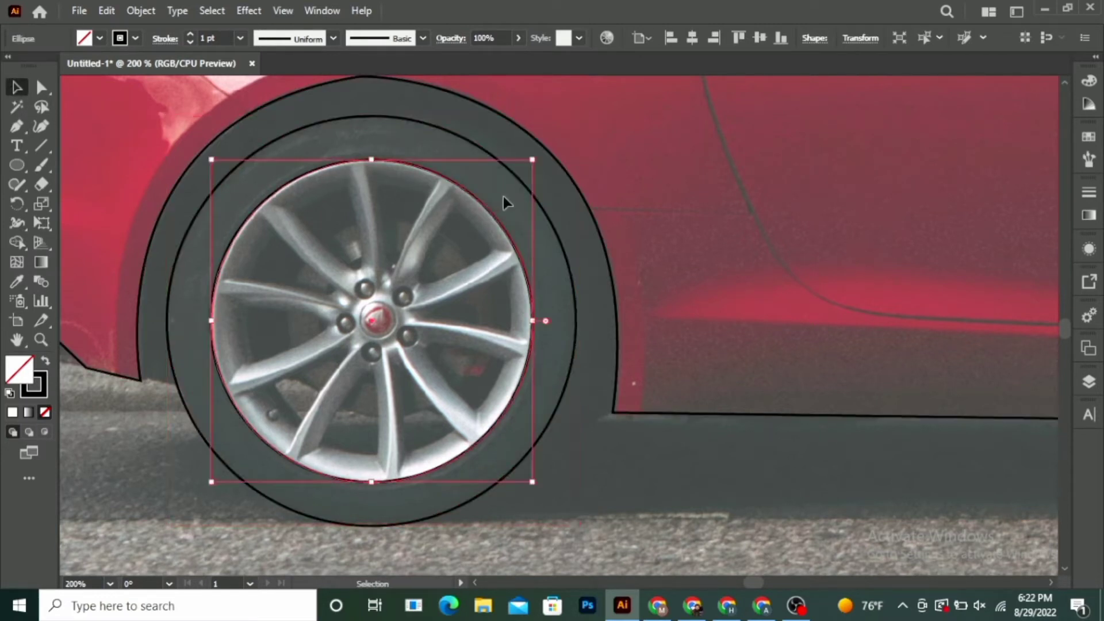
pyautogui.moveTo(532, 161); pyautogui.dragTo(511, 175)
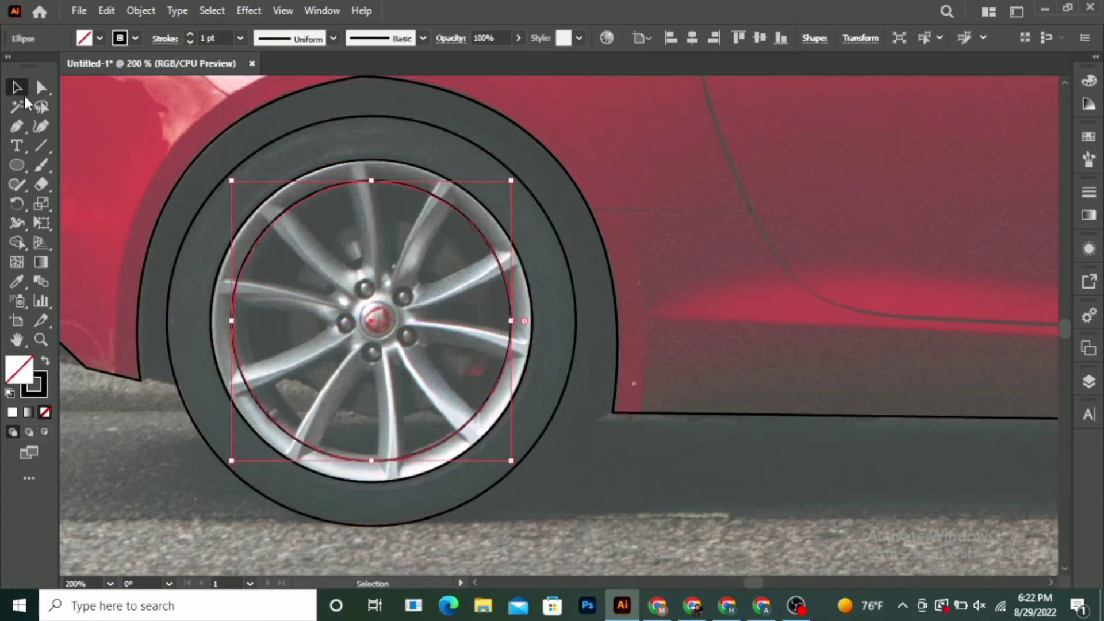
pyautogui.click(163, 137)
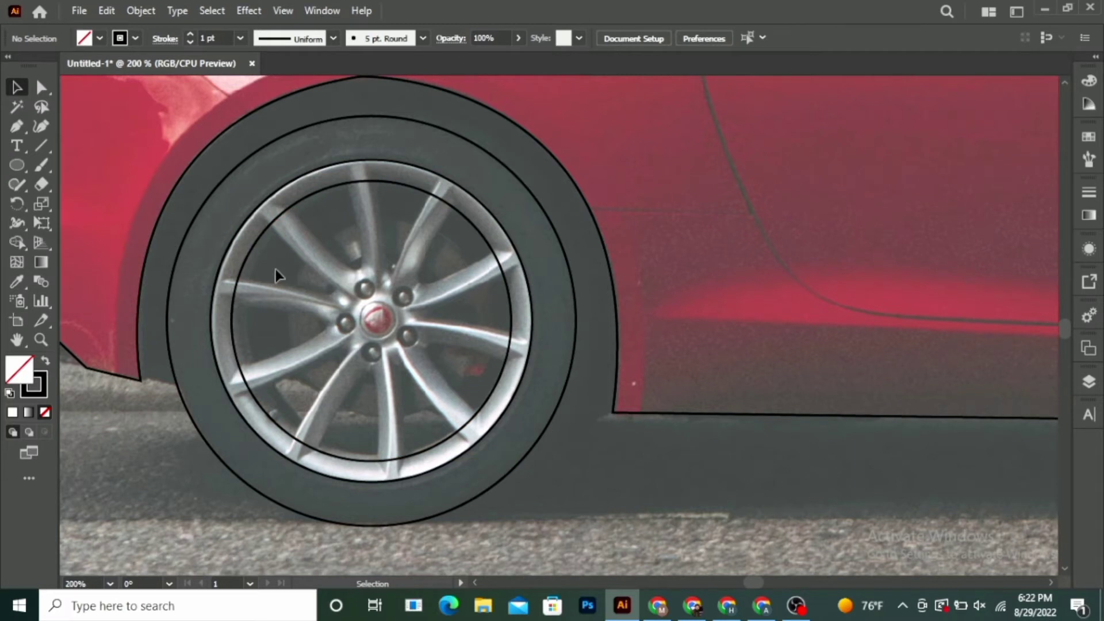
# Step: Begin a pen outline of the top spoke gap, undoing a misplaced anchor
pyautogui.click(16, 126)
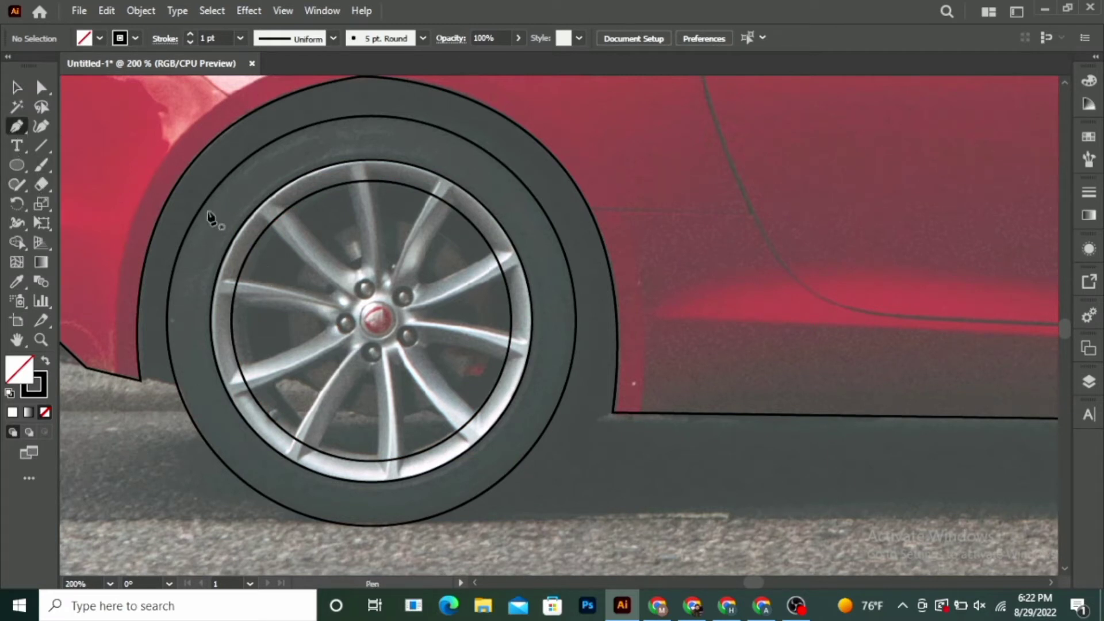
pyautogui.click(290, 209)
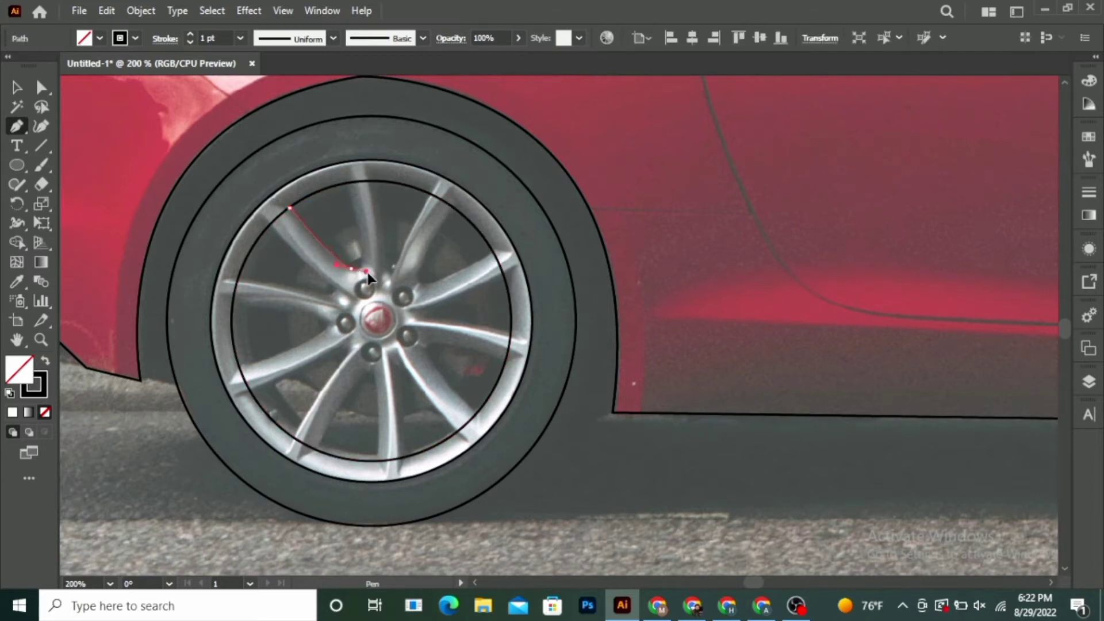
pyautogui.moveTo(368, 273); pyautogui.dragTo(374, 261)
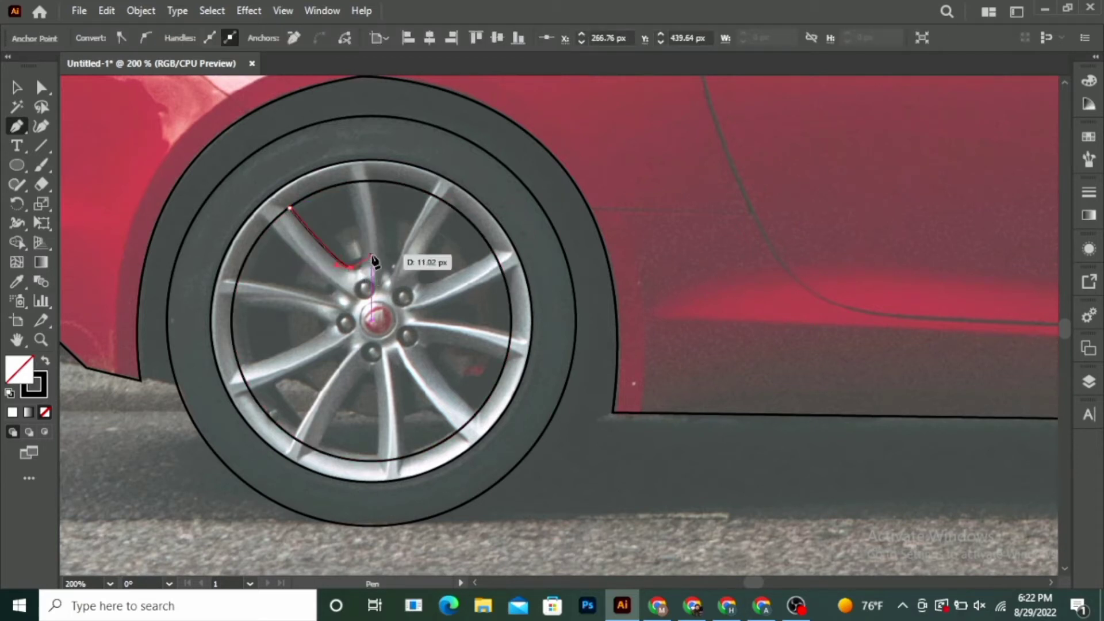
pyautogui.moveTo(374, 260)
pyautogui.mouseDown()
pyautogui.moveTo(361, 260)
pyautogui.moveTo(339, 188)
pyautogui.moveTo(343, 212)
pyautogui.moveTo(368, 189)
pyautogui.mouseUp()
pyautogui.hotkey('ctrl', 'z')
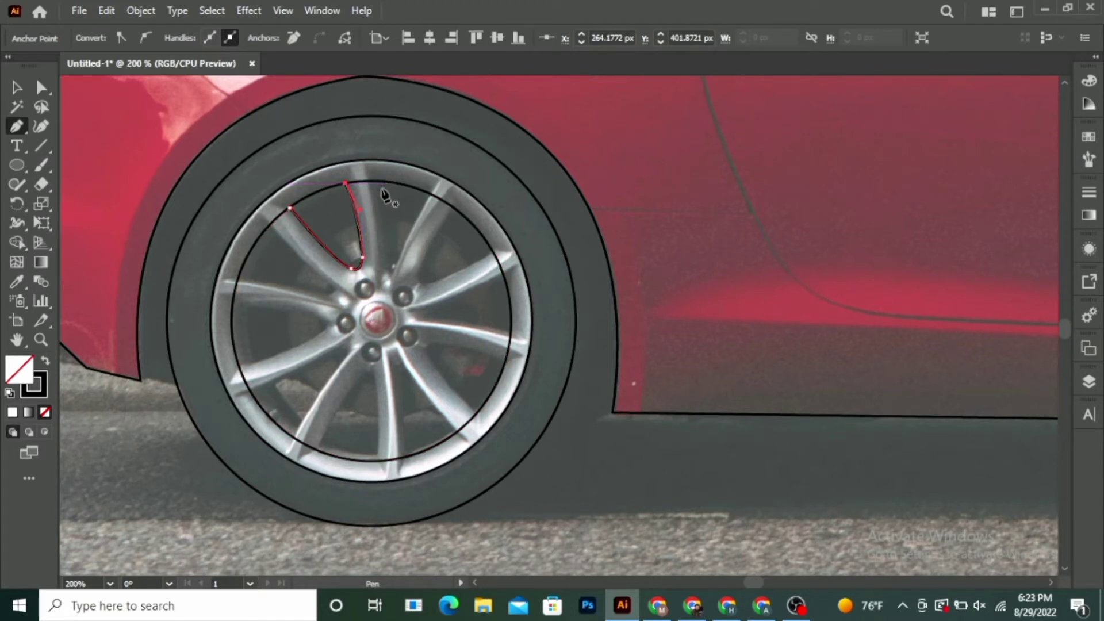
# Step: Trace the next spoke gap down its spoke edge to the hub with curved anchors
pyautogui.click(371, 181)
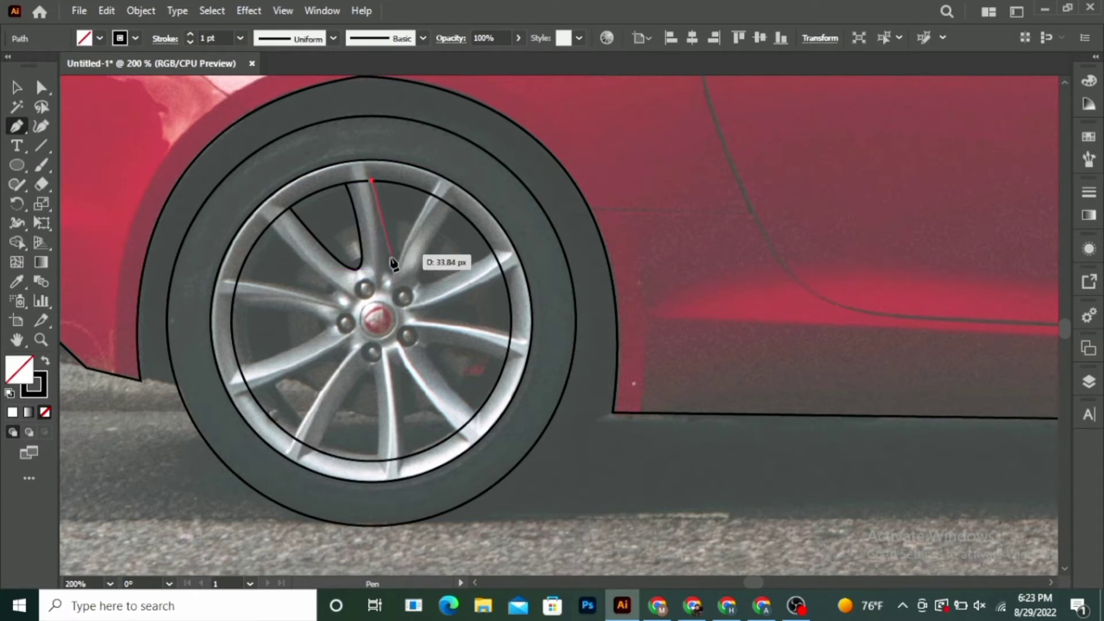
pyautogui.moveTo(384, 256); pyautogui.dragTo(367, 265)
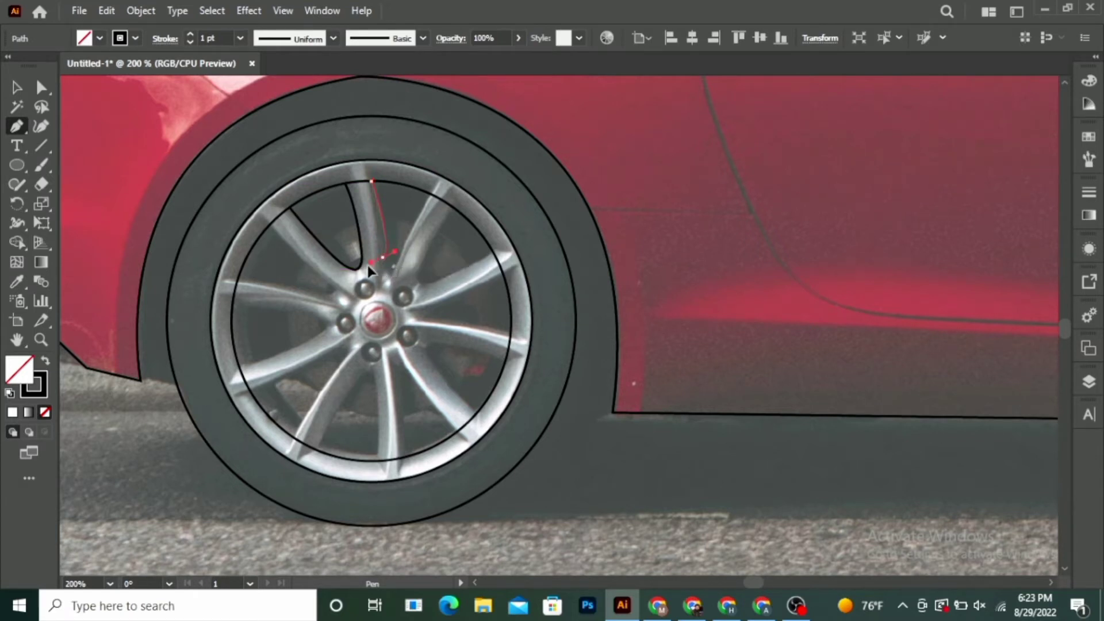
pyautogui.click(384, 256)
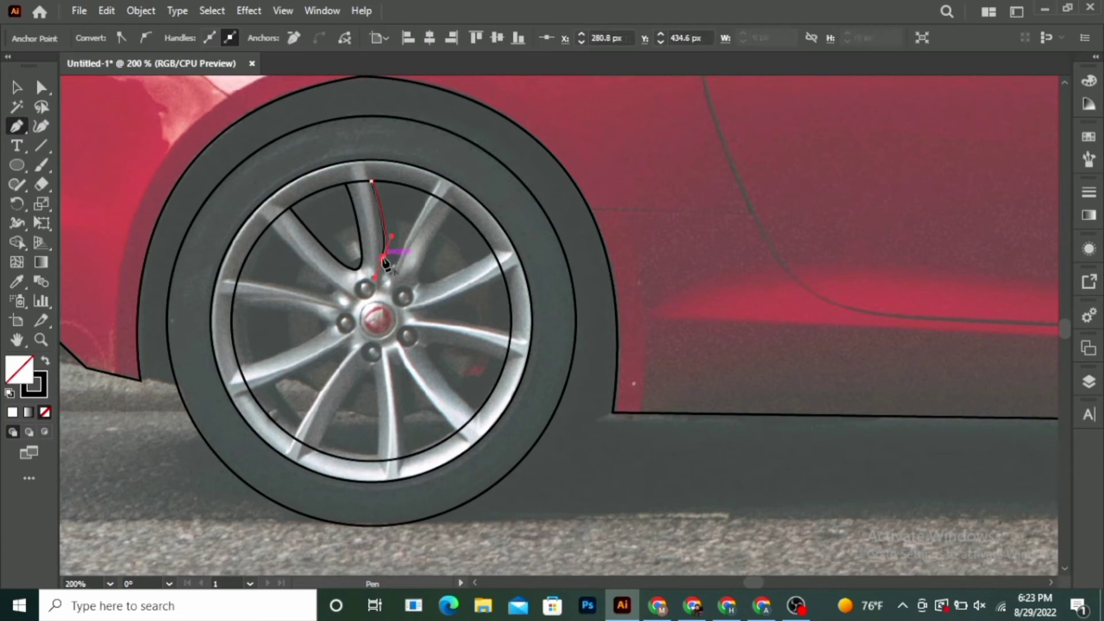
pyautogui.moveTo(391, 260); pyautogui.dragTo(410, 261)
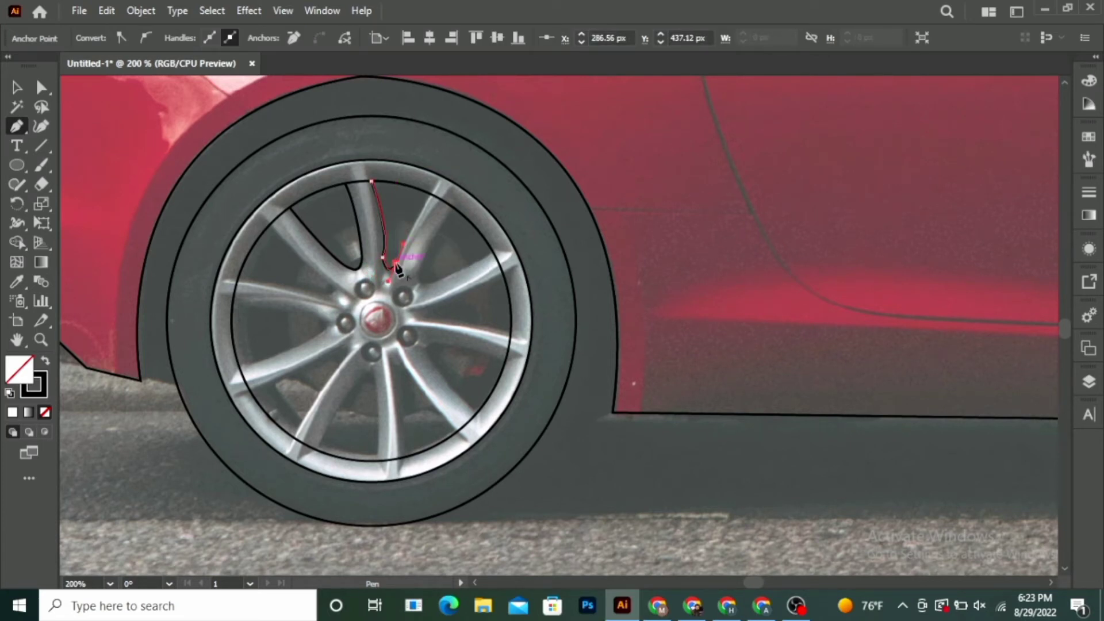
pyautogui.moveTo(395, 262); pyautogui.dragTo(436, 204)
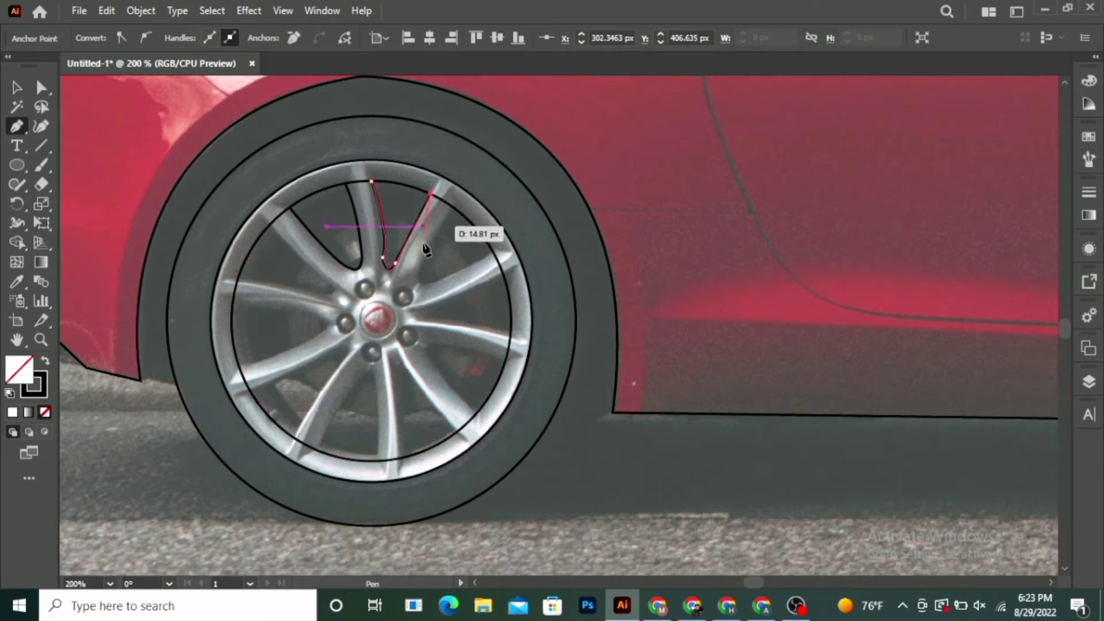
pyautogui.click(419, 281)
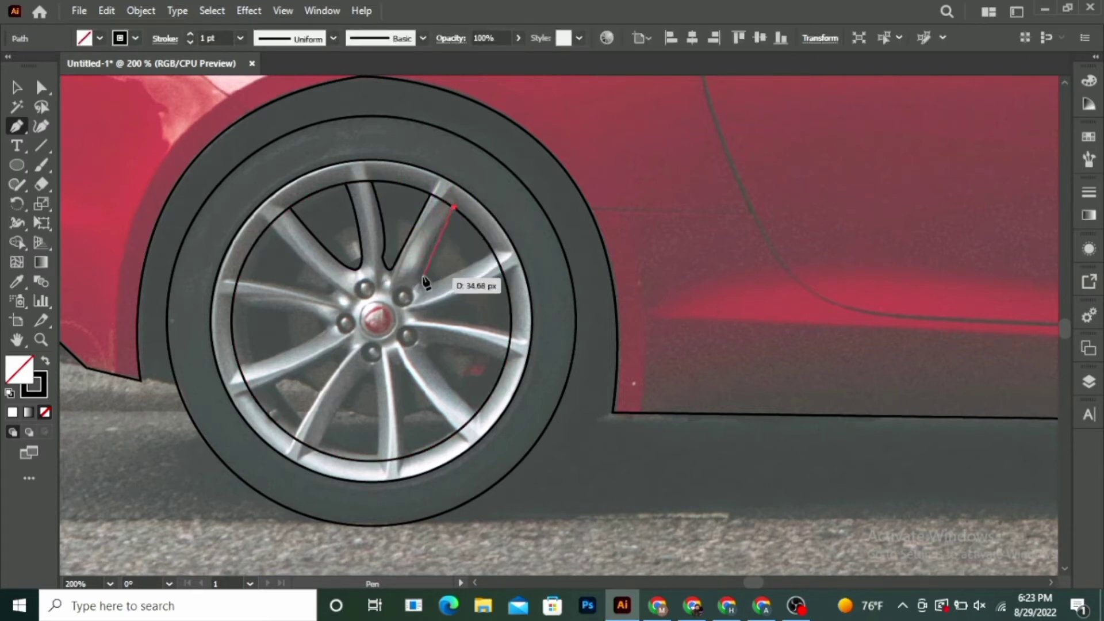
pyautogui.click(421, 283)
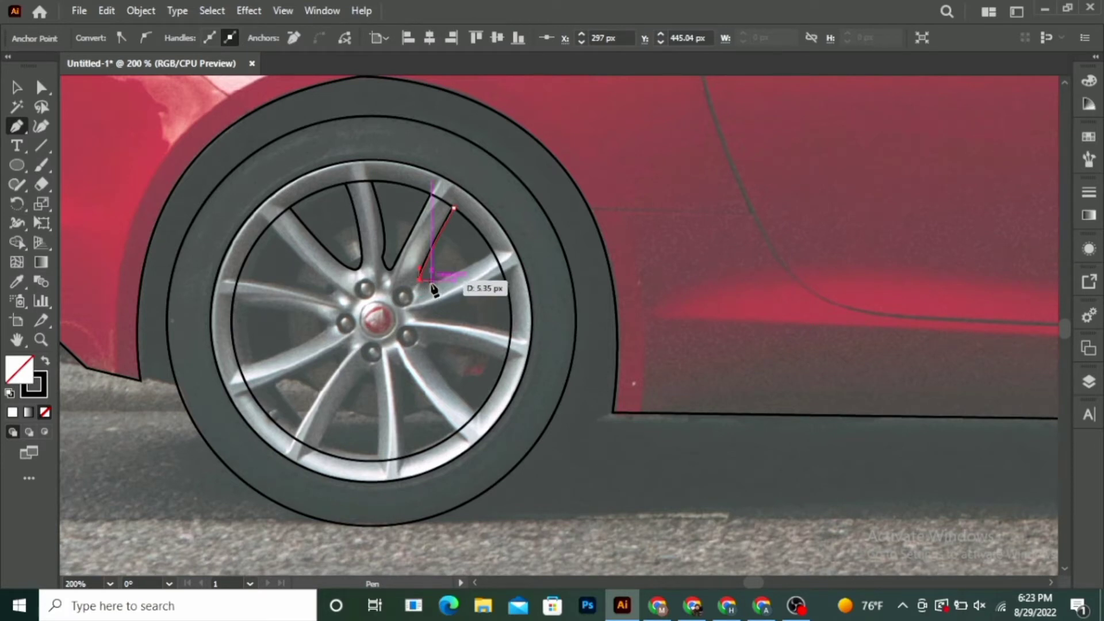
# Step: Continue the outline along the neighbouring spoke edge with a sharp corner near the rim
pyautogui.click(494, 252)
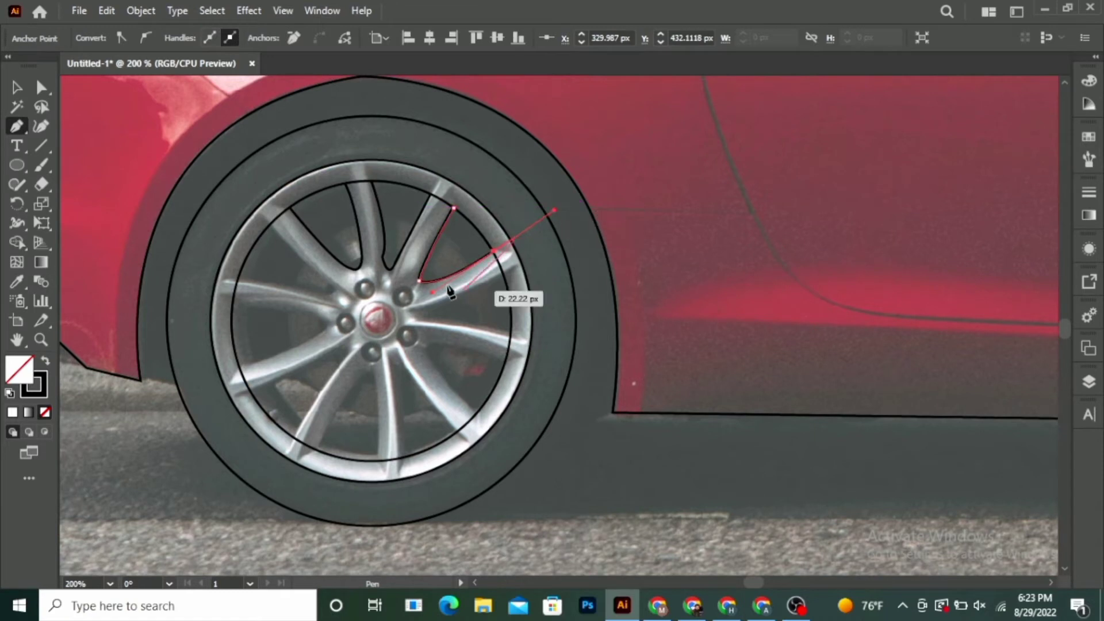
pyautogui.moveTo(495, 253)
pyautogui.mouseDown()
pyautogui.moveTo(496, 285)
pyautogui.moveTo(529, 260)
pyautogui.moveTo(432, 314)
pyautogui.moveTo(410, 302)
pyautogui.moveTo(391, 322)
pyautogui.mouseUp()
pyautogui.click(427, 311)
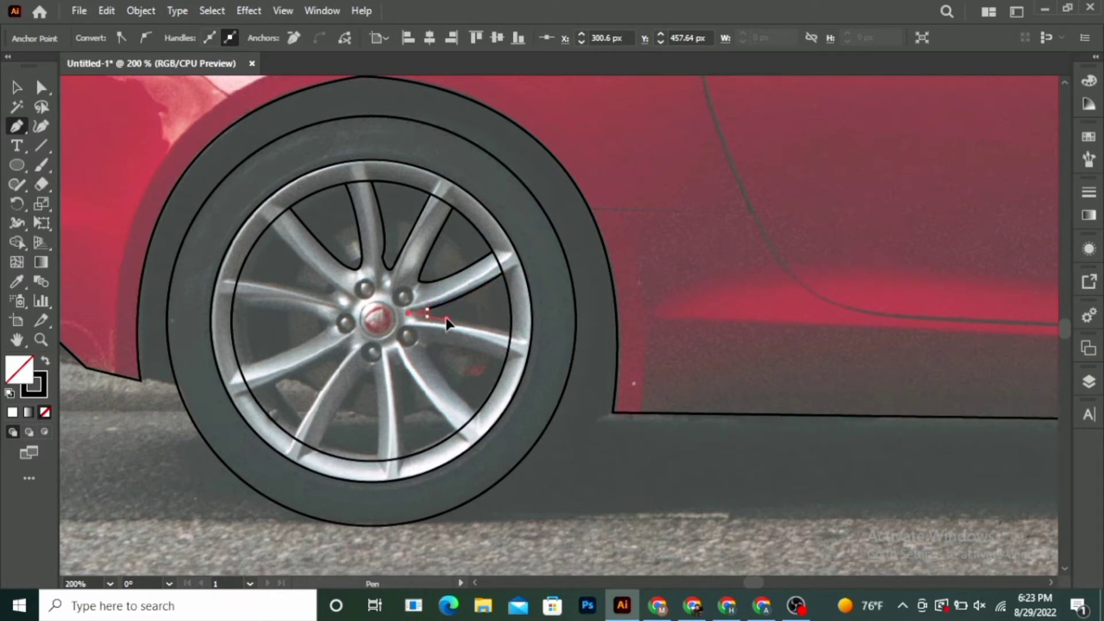
pyautogui.moveTo(448, 324); pyautogui.dragTo(430, 321)
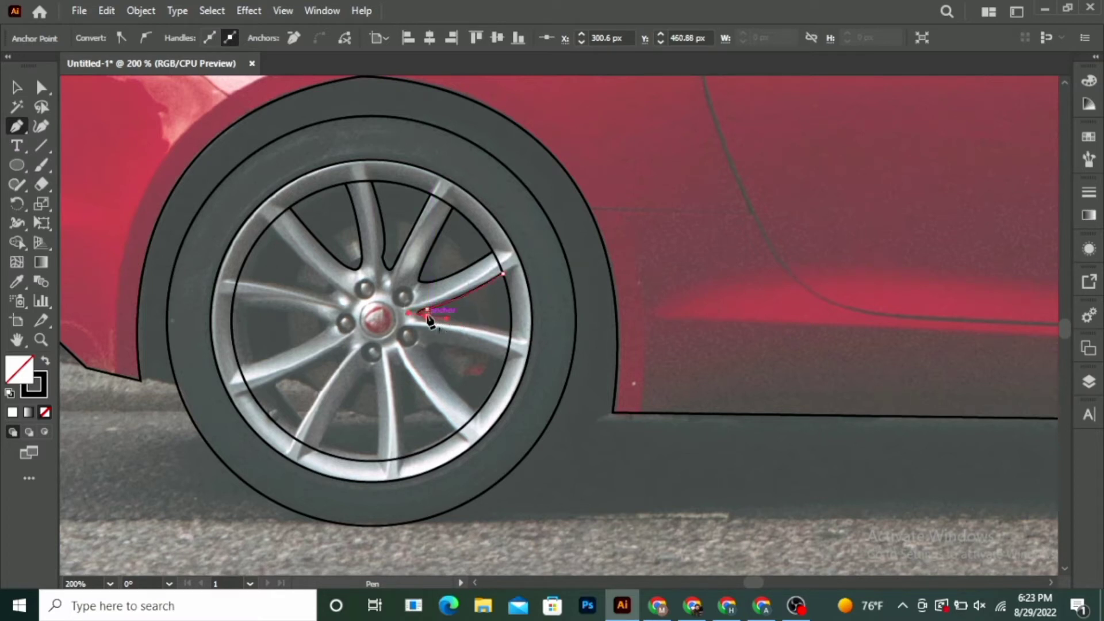
# Step: Extend the outline along the rim and begin the lower-right spoke gap
pyautogui.click(512, 330)
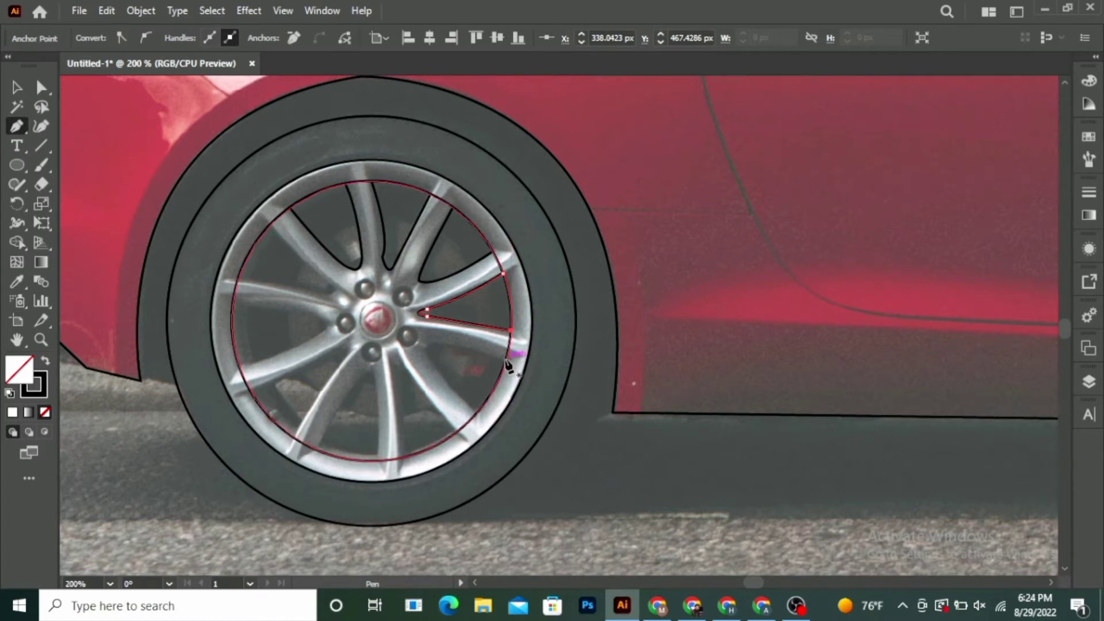
pyautogui.moveTo(506, 364); pyautogui.dragTo(450, 351)
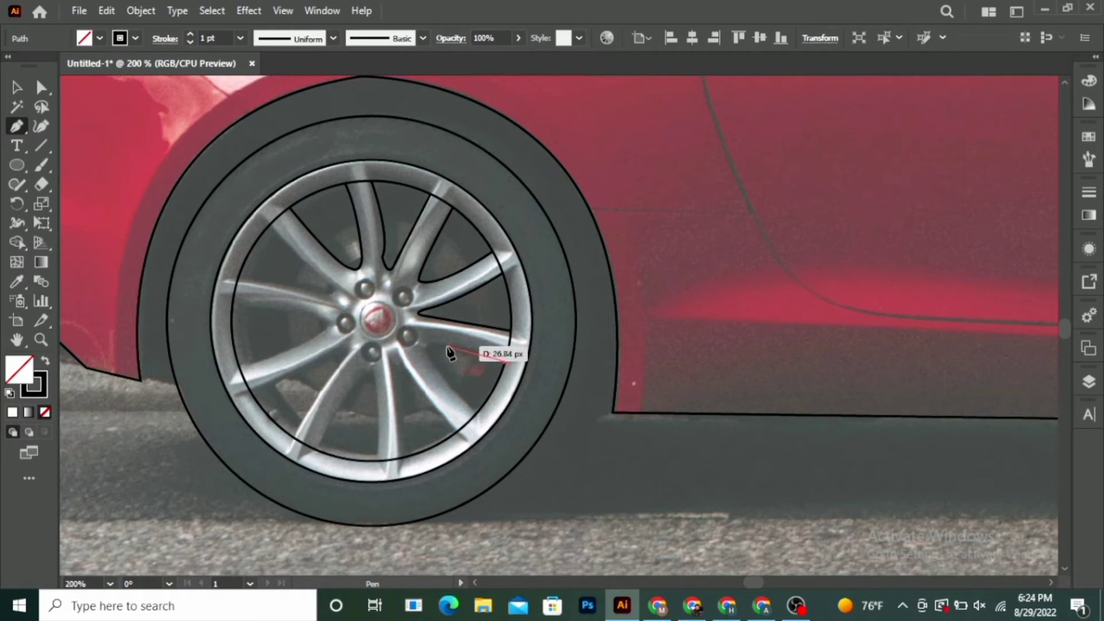
pyautogui.moveTo(451, 355)
pyautogui.mouseDown()
pyautogui.moveTo(437, 350)
pyautogui.moveTo(436, 377)
pyautogui.mouseUp()
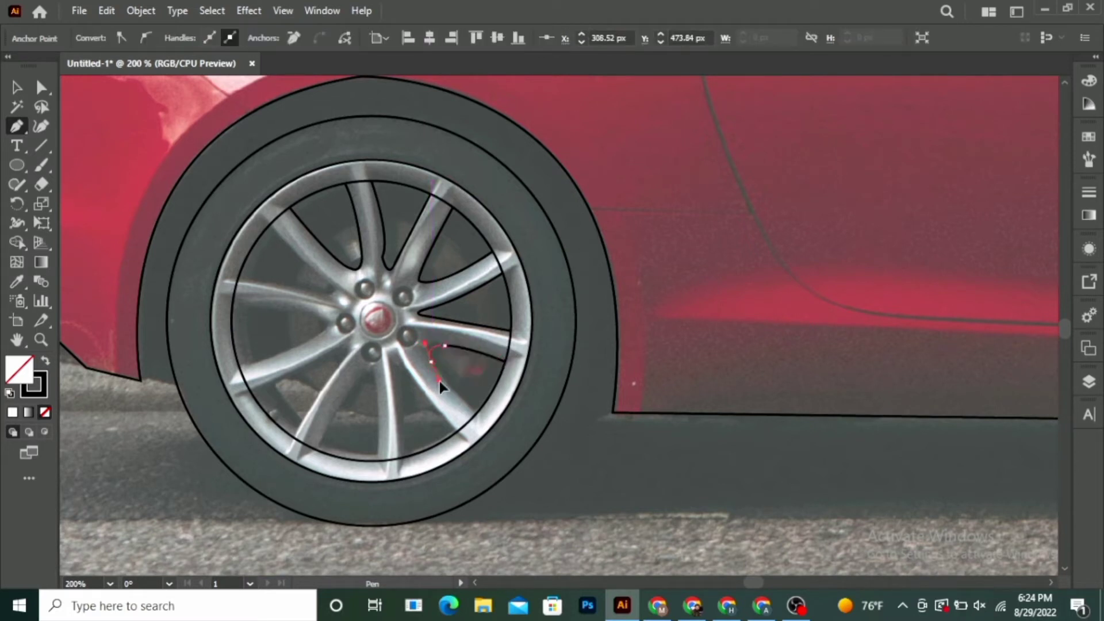
pyautogui.click(506, 361)
pyautogui.moveTo(478, 410); pyautogui.dragTo(453, 442)
# Step: Close the lower-right spoke gap outline along the rim
pyautogui.scroll(-3, 453, 442)
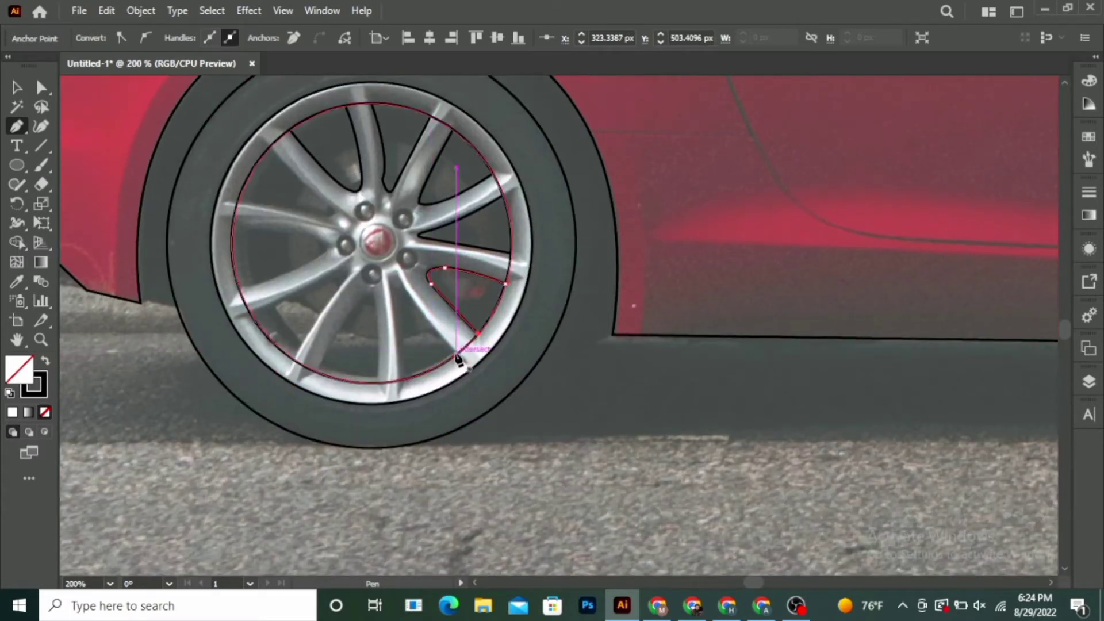
pyautogui.moveTo(460, 366); pyautogui.dragTo(387, 275)
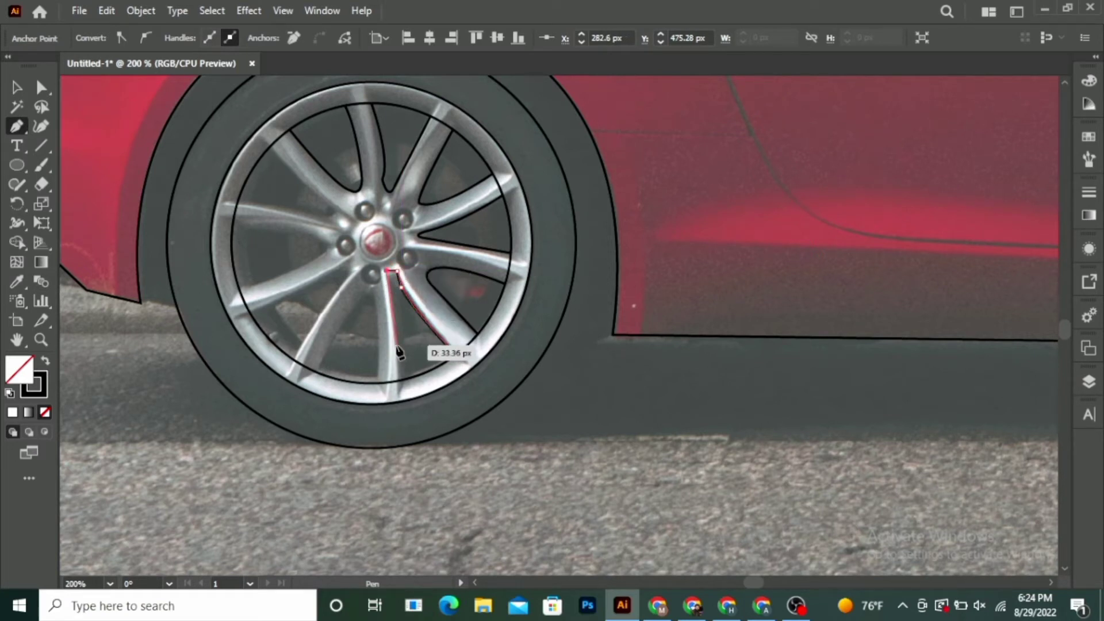
pyautogui.click(402, 379)
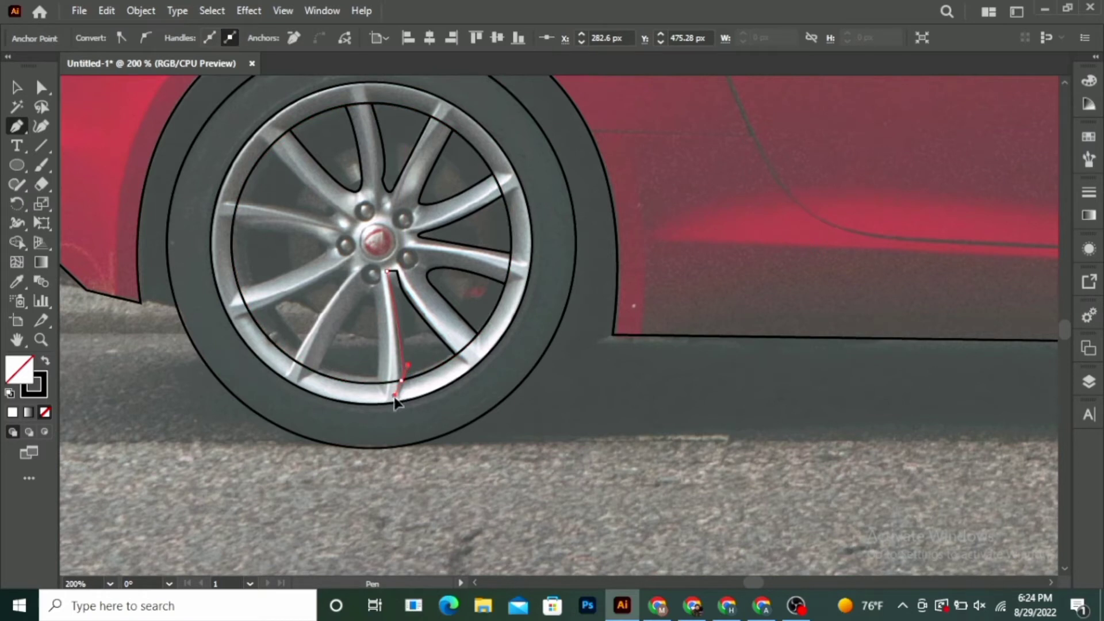
pyautogui.moveTo(396, 403); pyautogui.dragTo(401, 410)
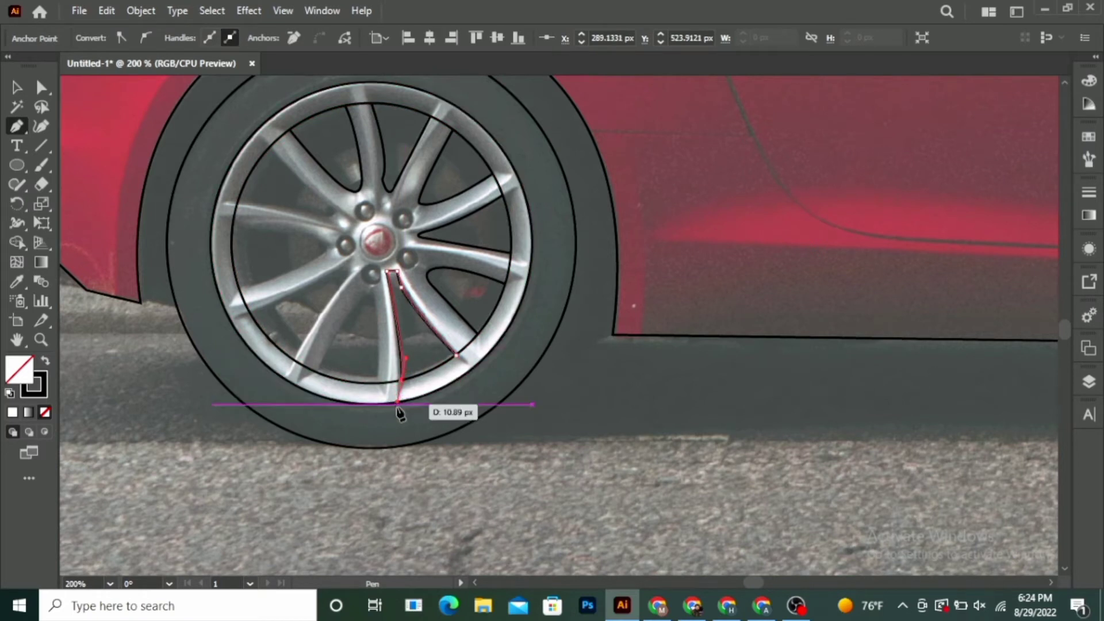
pyautogui.click(375, 383)
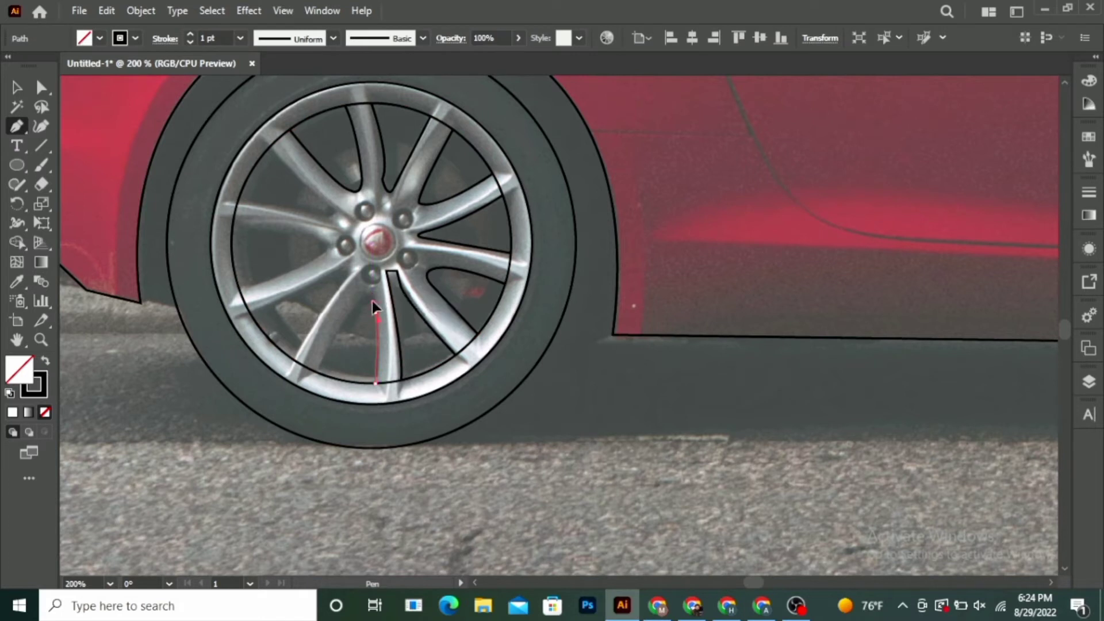
# Step: Trace the gap beside the bottom spoke, closing it with a curve
pyautogui.moveTo(376, 313)
pyautogui.mouseDown()
pyautogui.moveTo(350, 309)
pyautogui.moveTo(319, 368)
pyautogui.mouseUp()
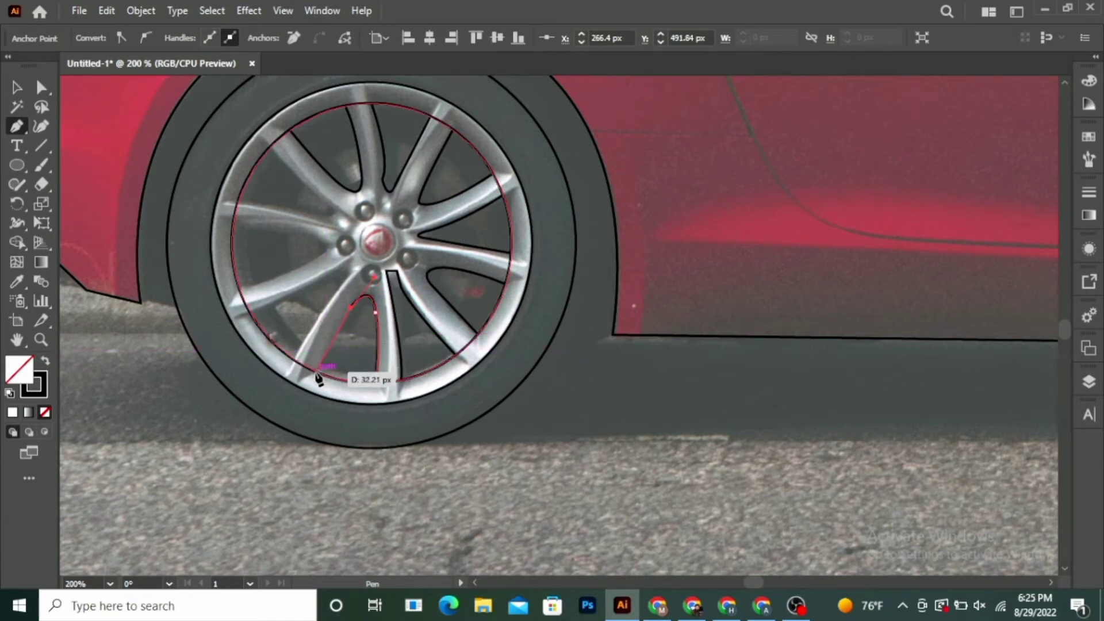
pyautogui.moveTo(319, 371); pyautogui.dragTo(286, 357)
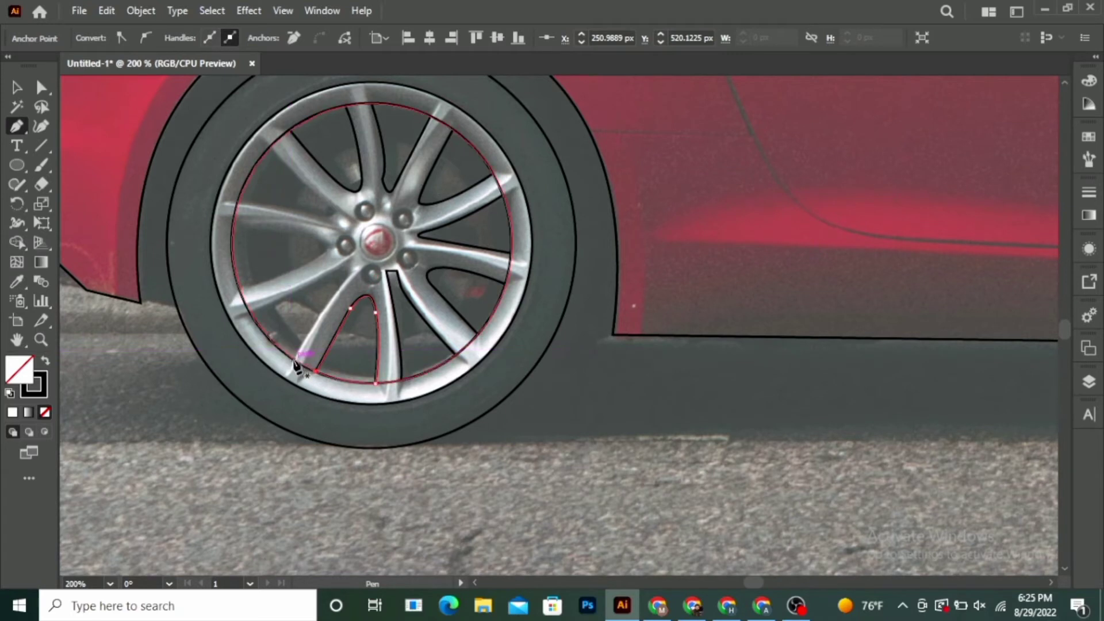
pyautogui.moveTo(296, 364)
pyautogui.mouseDown()
pyautogui.moveTo(361, 275)
pyautogui.moveTo(353, 282)
pyautogui.mouseUp()
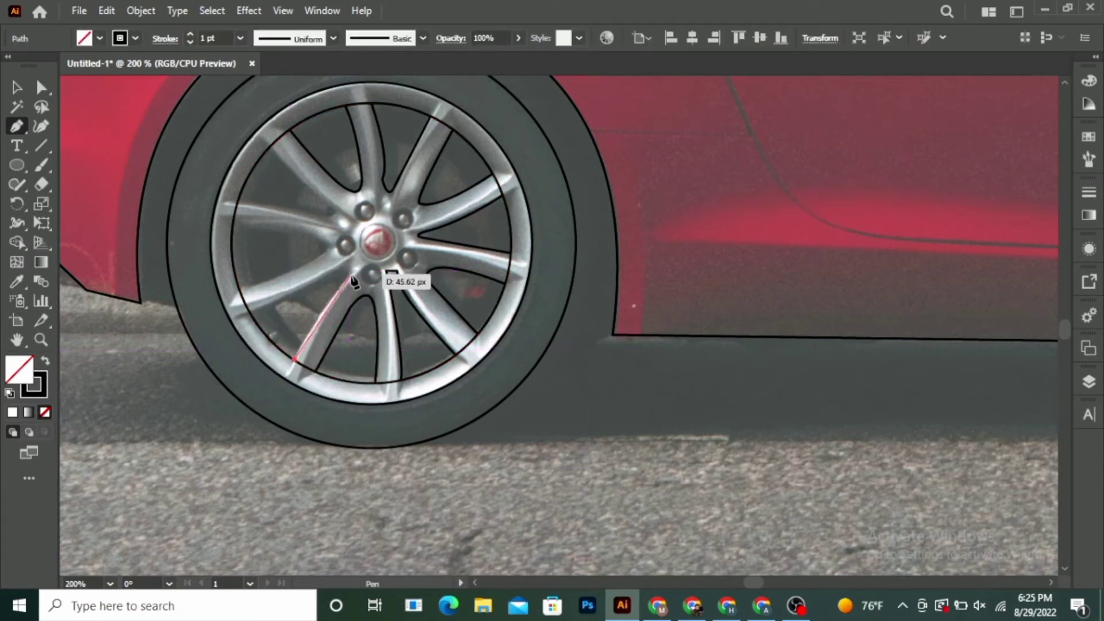
pyautogui.moveTo(353, 282); pyautogui.dragTo(353, 278)
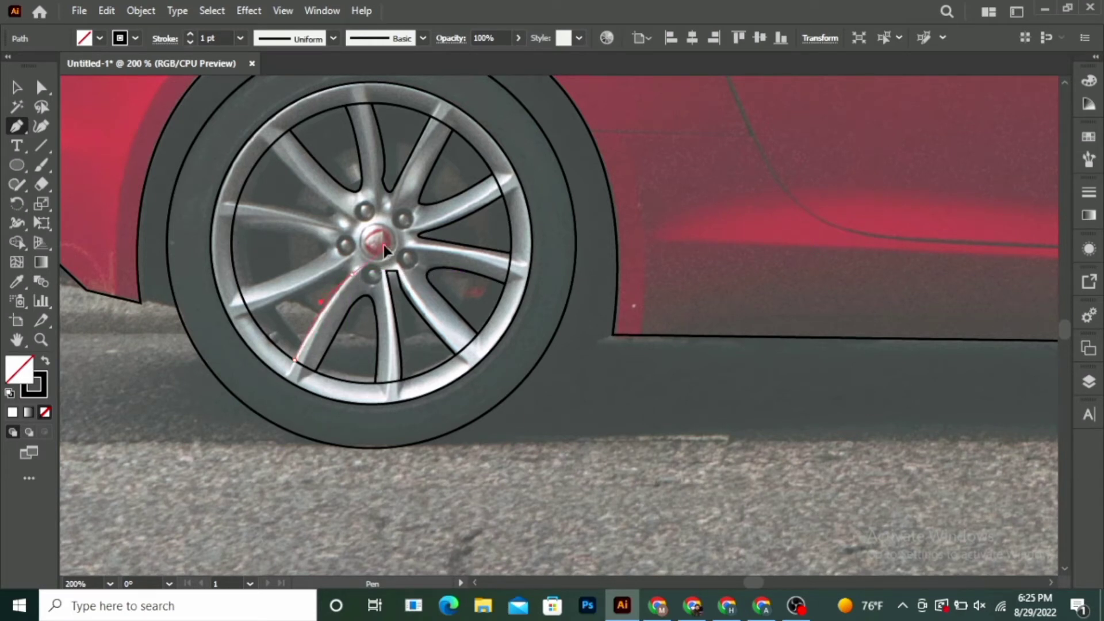
# Step: Outline the left spoke gap from hub to rim, adding a point by the lug nut
pyautogui.moveTo(353, 274); pyautogui.dragTo(348, 264)
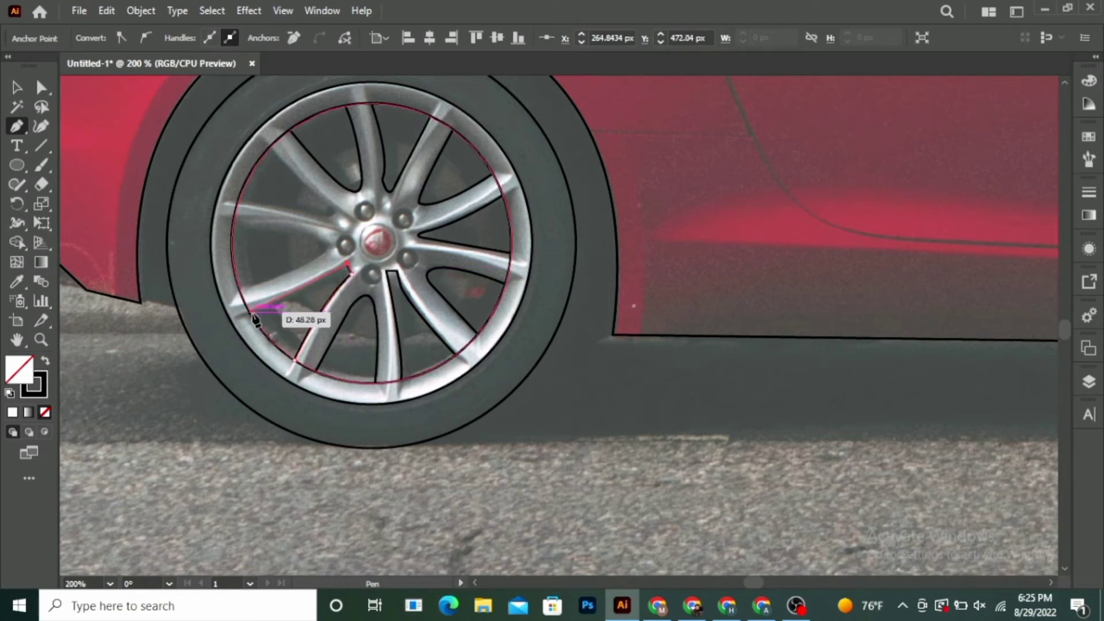
pyautogui.moveTo(252, 313); pyautogui.dragTo(230, 320)
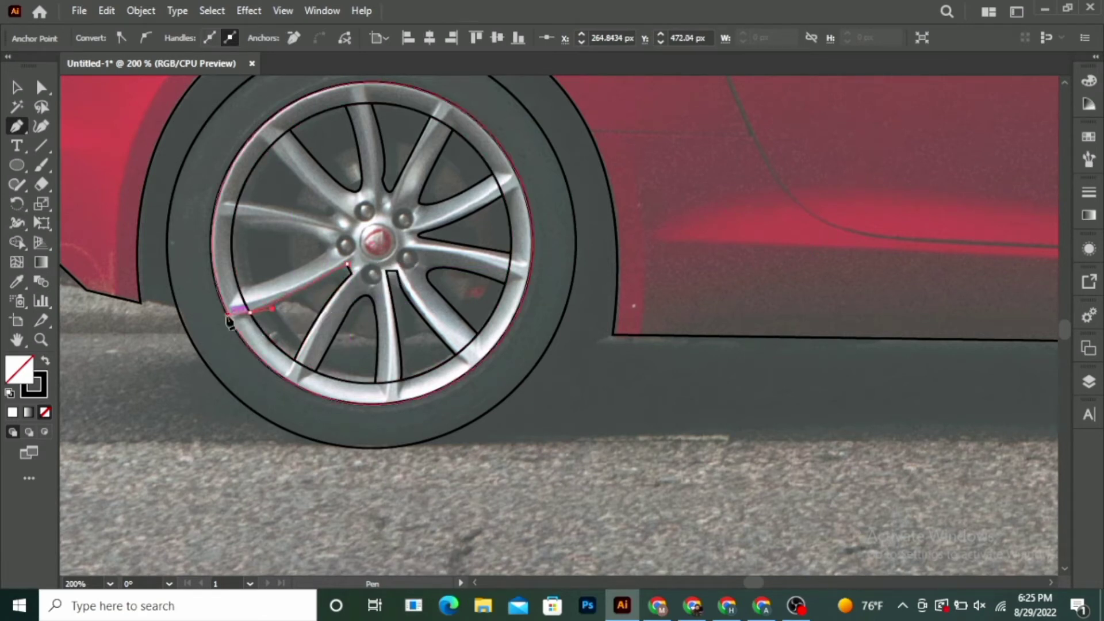
pyautogui.click(251, 313)
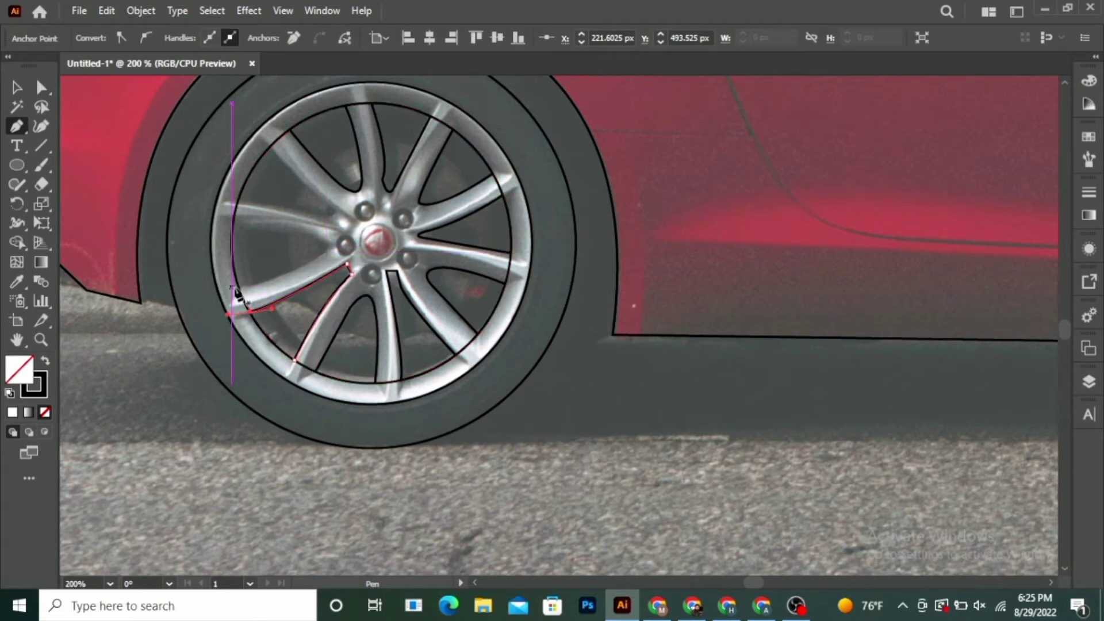
pyautogui.moveTo(239, 286)
pyautogui.mouseDown()
pyautogui.moveTo(340, 291)
pyautogui.moveTo(331, 254)
pyautogui.mouseUp()
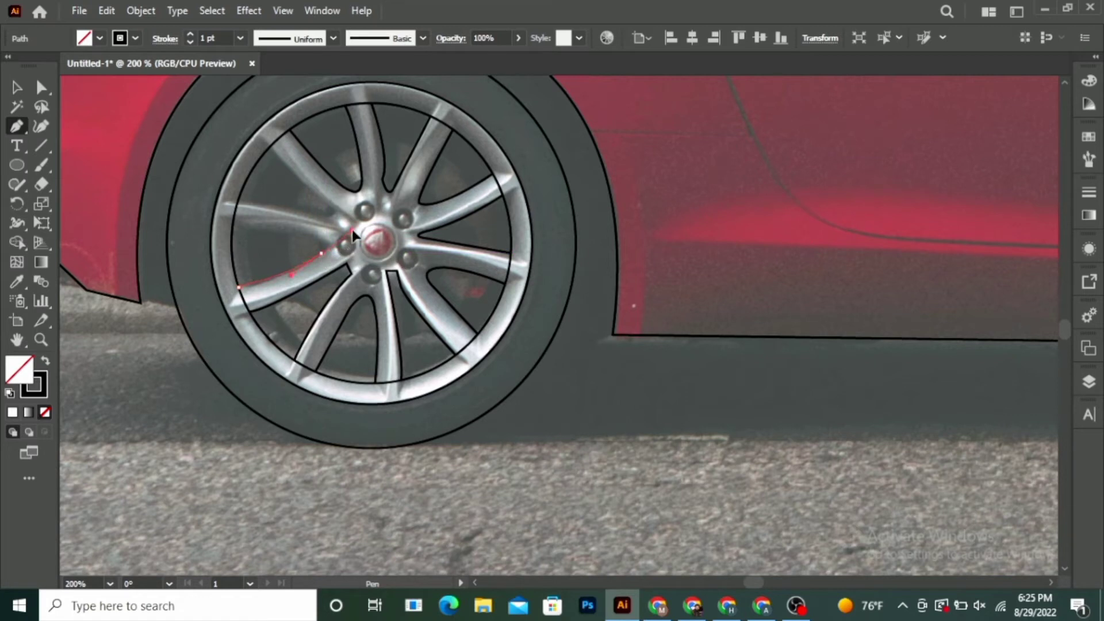
pyautogui.click(367, 223)
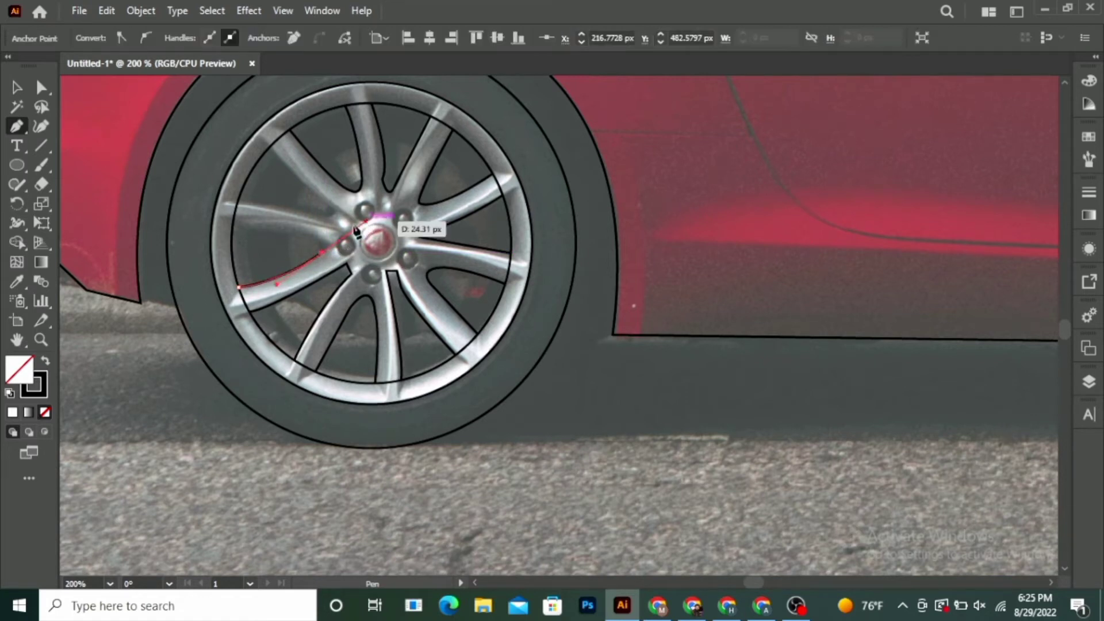
pyautogui.keyDown('ctrl'); pyautogui.click(316, 245); pyautogui.keyUp('ctrl')
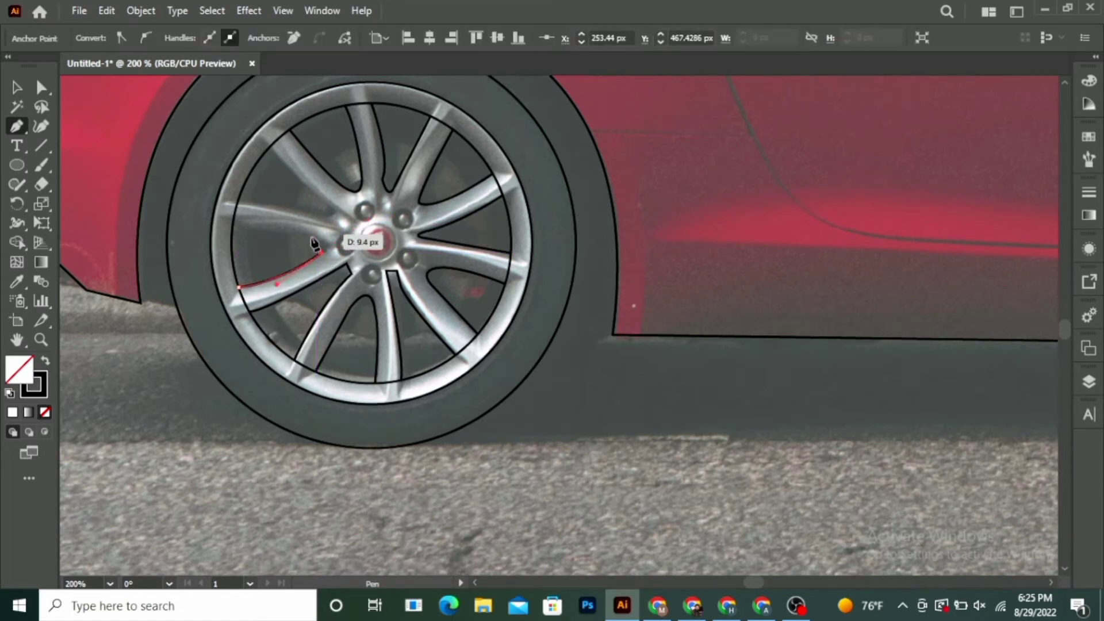
# Step: Trace the next gap along the spoke edge and rim toward the upper-left opening
pyautogui.moveTo(335, 247); pyautogui.dragTo(249, 236)
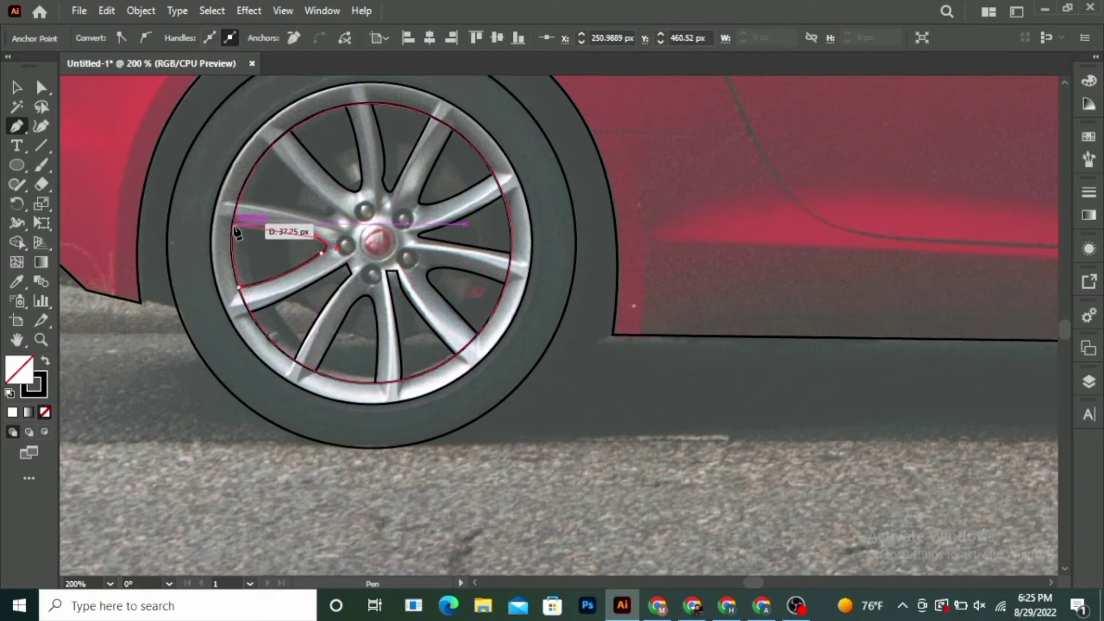
pyautogui.moveTo(234, 223)
pyautogui.mouseDown()
pyautogui.moveTo(250, 194)
pyautogui.moveTo(244, 204)
pyautogui.mouseUp()
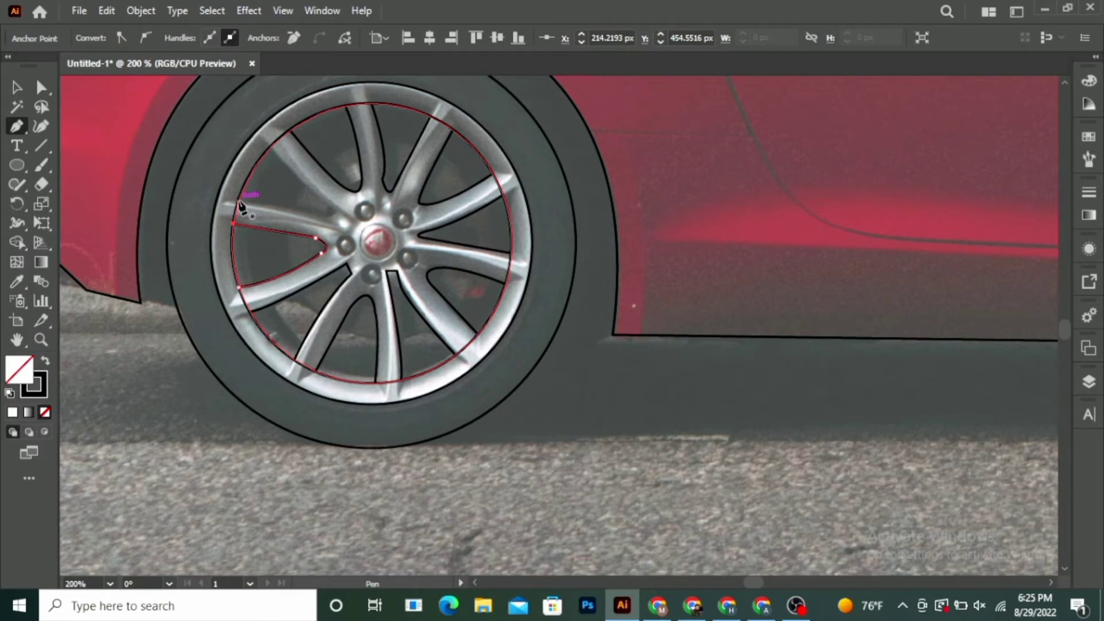
pyautogui.click(239, 200)
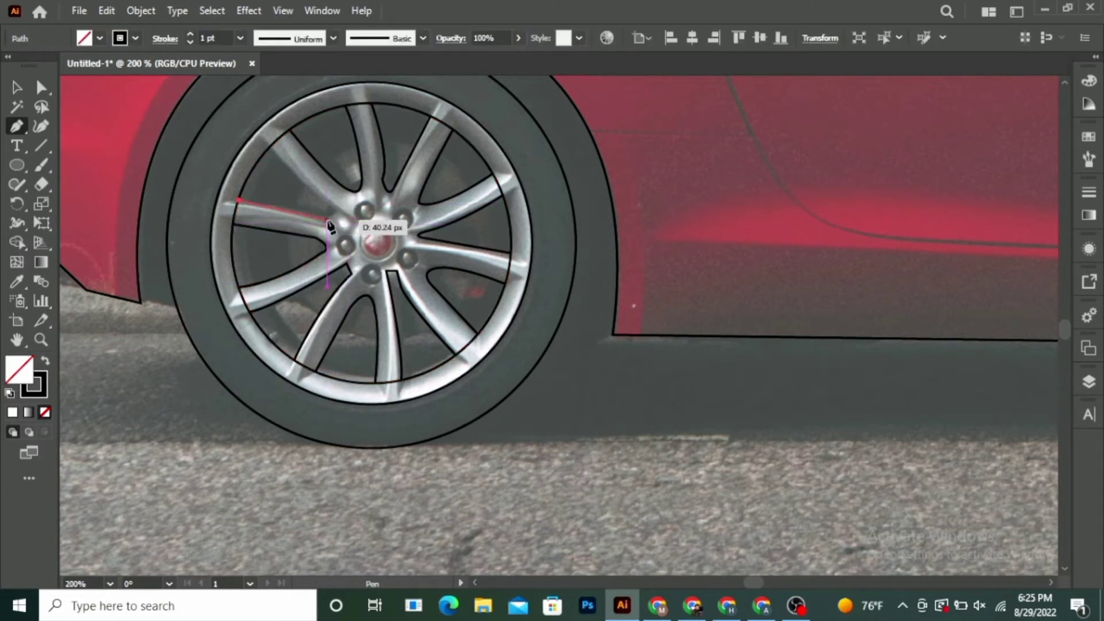
pyautogui.moveTo(328, 222); pyautogui.dragTo(280, 158)
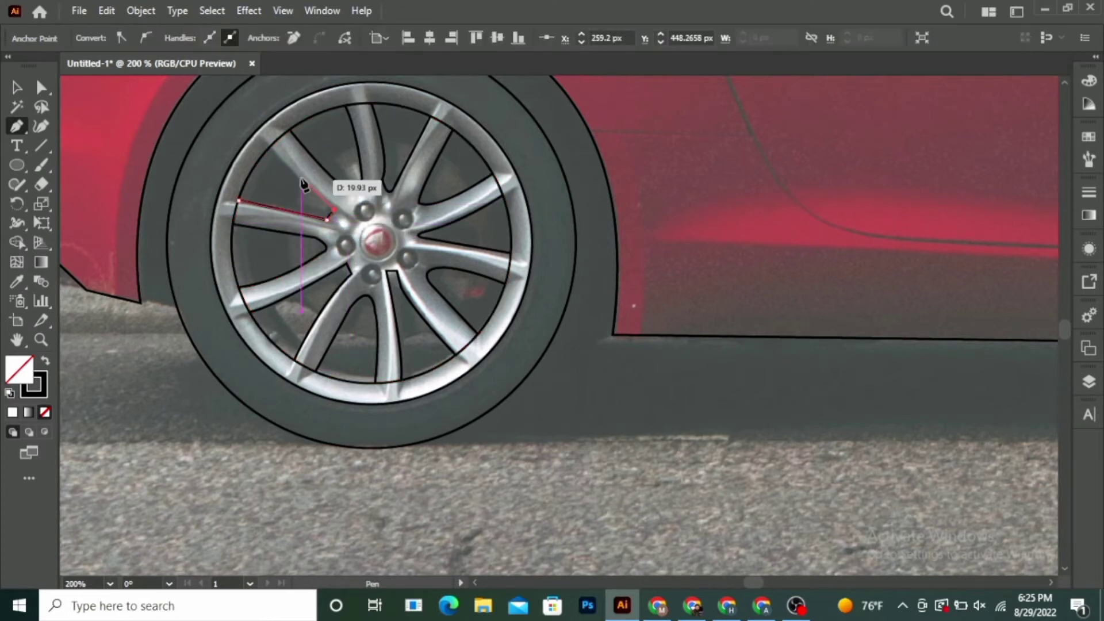
pyautogui.click(269, 148)
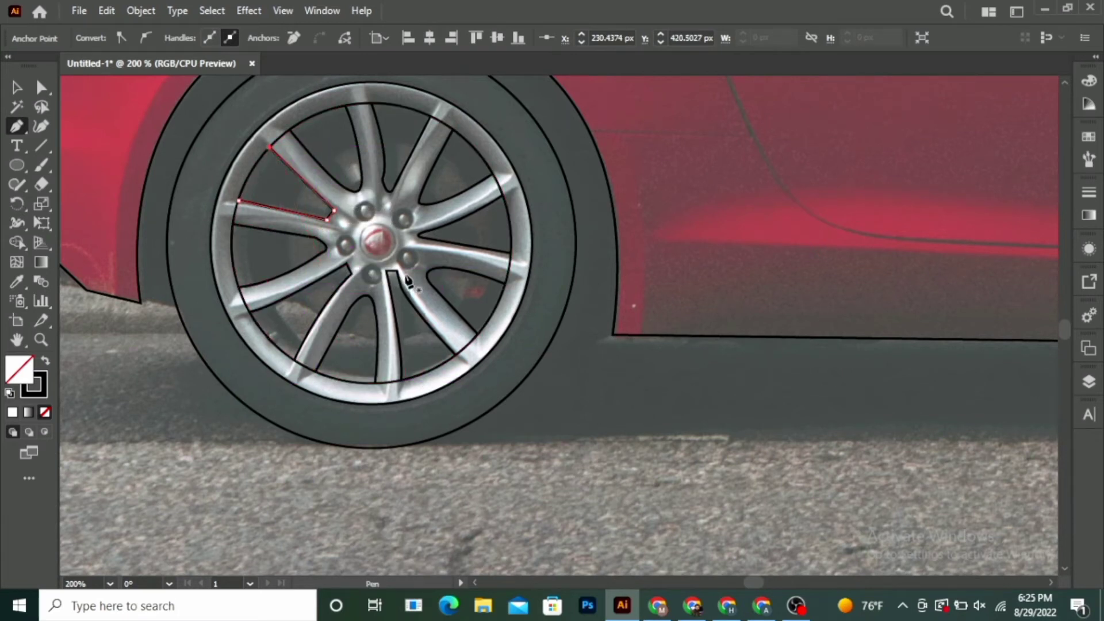
# Step: Draw a small circle around one lug nut and nudge it into place
pyautogui.scroll(2, 420, 242)
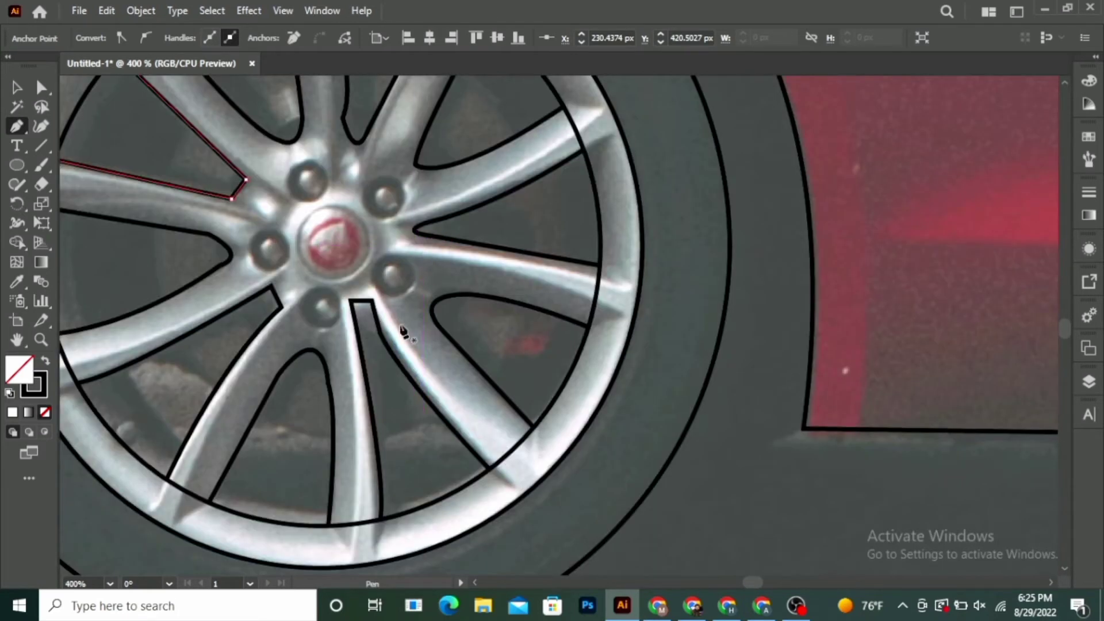
pyautogui.click(17, 166)
pyautogui.moveTo(390, 277); pyautogui.dragTo(409, 294)
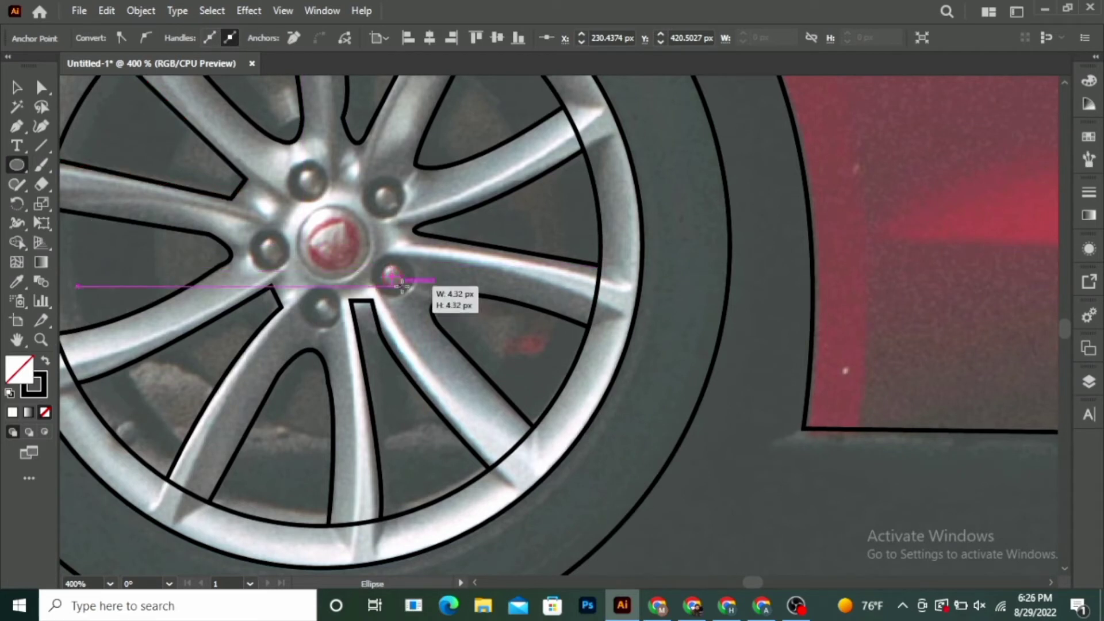
pyautogui.press('Right')
pyautogui.press('Right')
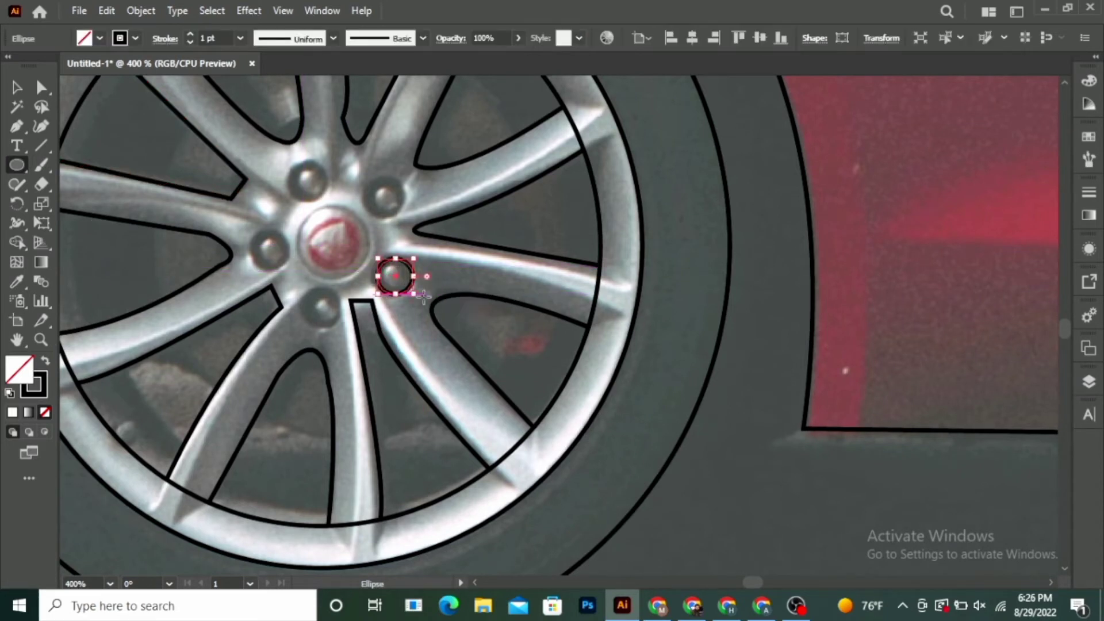
pyautogui.click(14, 87)
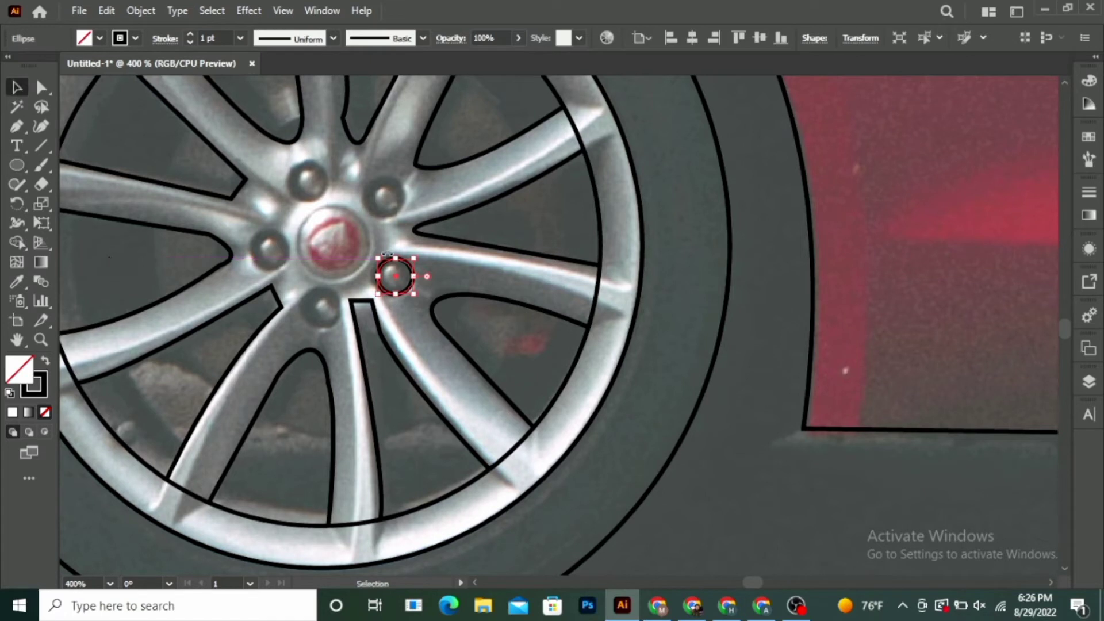
# Step: Duplicate the ring onto the other lug nuts, shrinking it to fit
pyautogui.moveTo(397, 280)
pyautogui.mouseDown()
pyautogui.moveTo(323, 311)
pyautogui.moveTo(275, 248)
pyautogui.mouseUp()
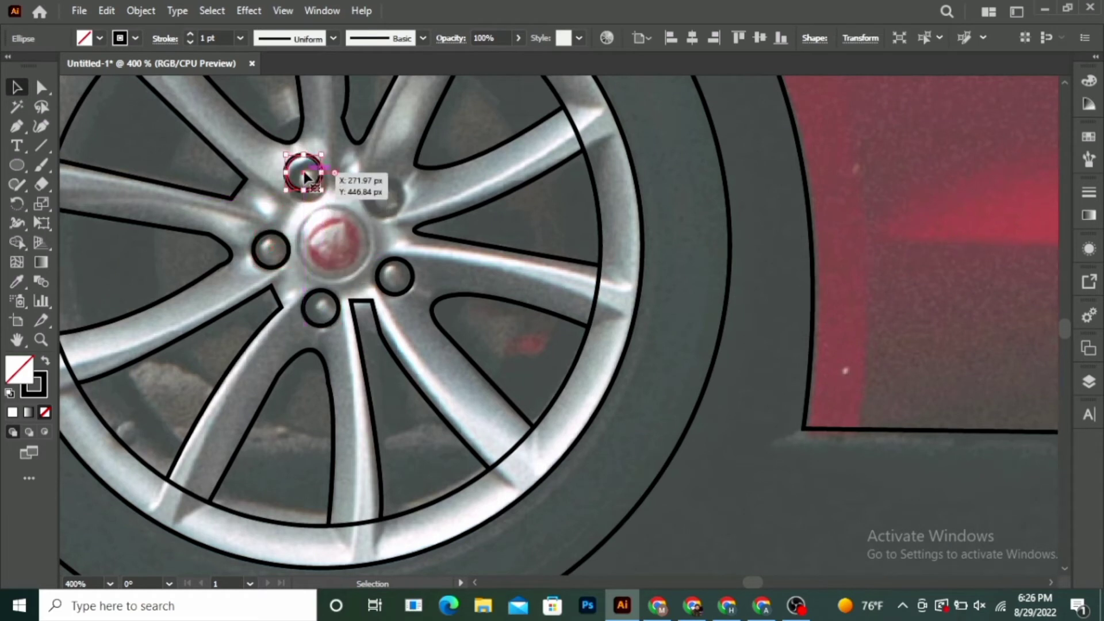
pyautogui.moveTo(275, 249); pyautogui.dragTo(303, 170)
pyautogui.hotkey('ctrl', 'z')
pyautogui.hotkey('ctrl', 'z')
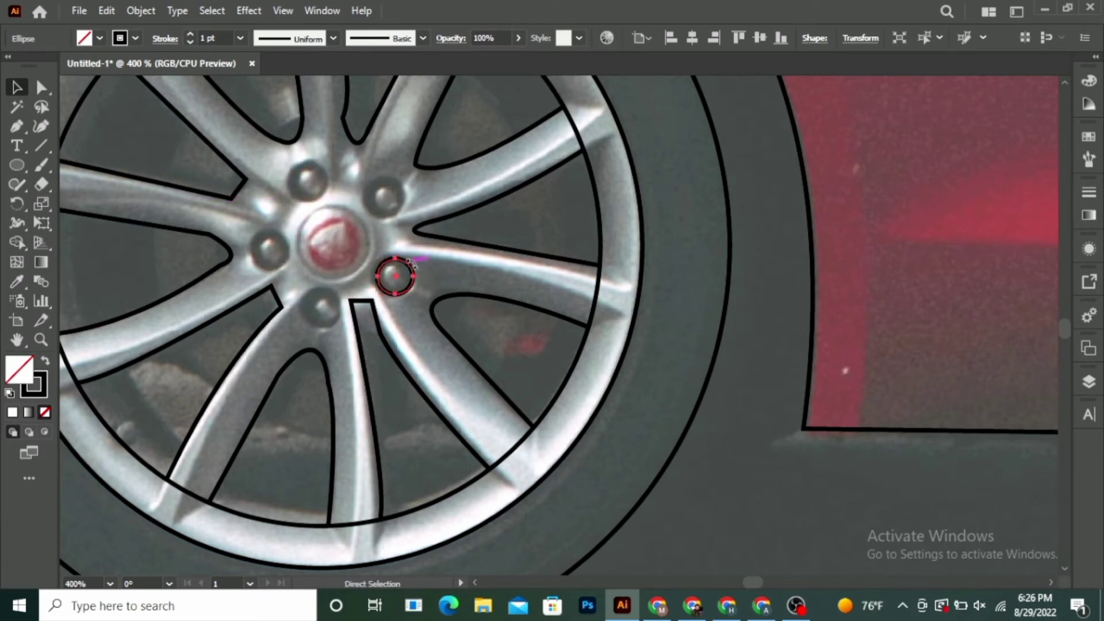
pyautogui.moveTo(415, 258); pyautogui.dragTo(410, 264)
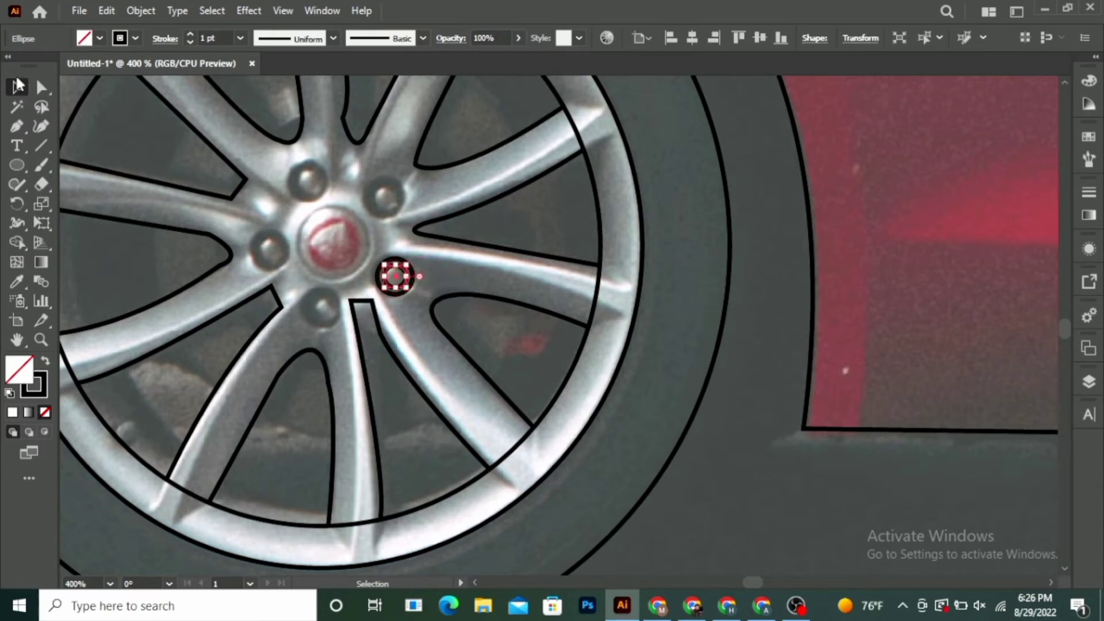
pyautogui.click(396, 256)
pyautogui.moveTo(394, 278)
pyautogui.mouseDown()
pyautogui.moveTo(323, 311)
pyautogui.moveTo(270, 252)
pyautogui.moveTo(309, 183)
pyautogui.moveTo(382, 192)
pyautogui.mouseUp()
# Step: Draw a circle over the front wheel's rim, nudging and widening it to the rim edge
pyautogui.scroll(-3, 407, 315)
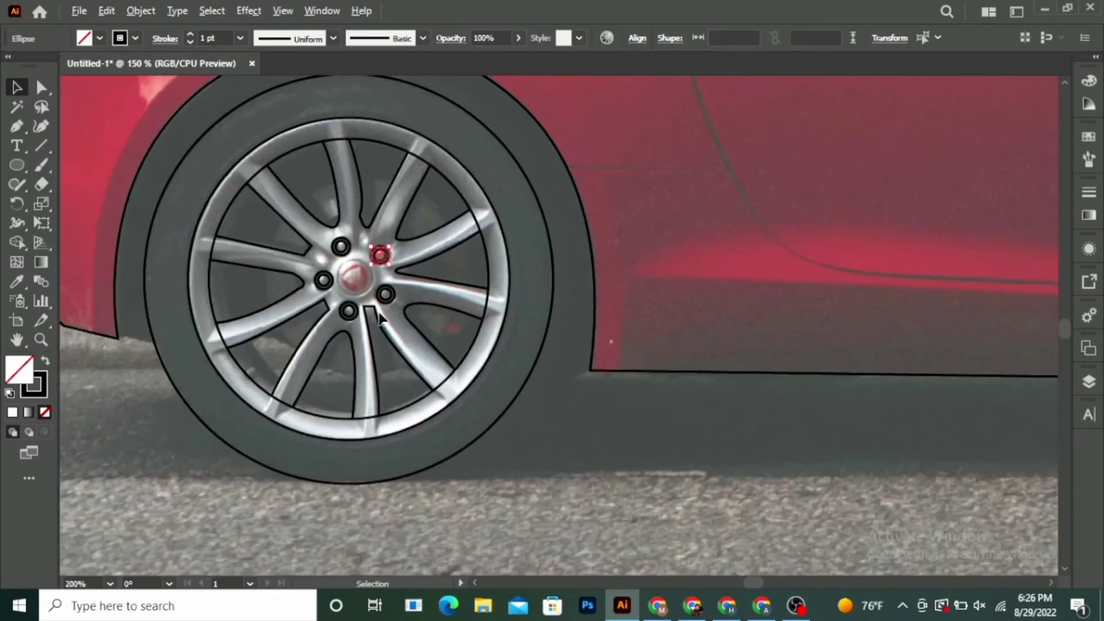
pyautogui.scroll(-2, 380, 317)
pyautogui.click(463, 442)
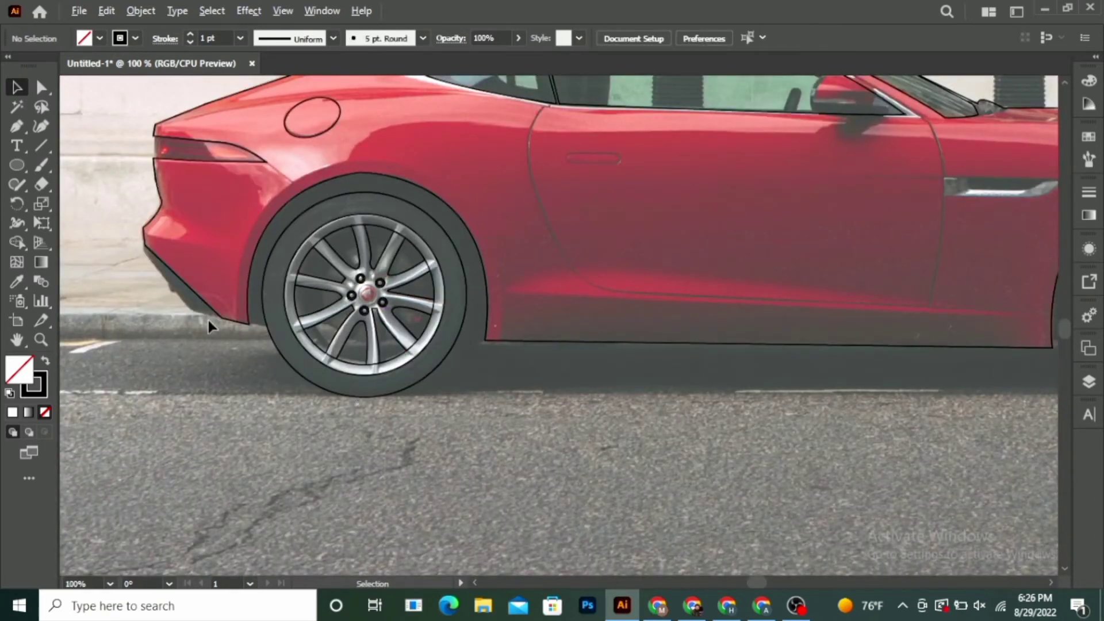
pyautogui.scroll(-2, 209, 320)
pyautogui.scroll(2, 771, 320)
pyautogui.scroll(1, 736, 311)
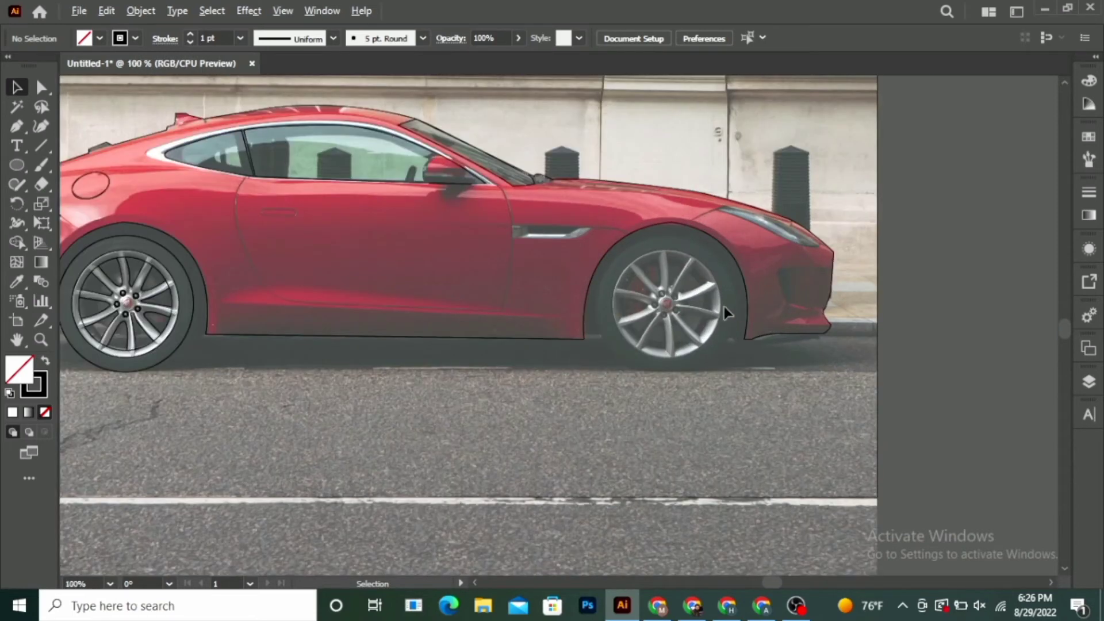
pyautogui.scroll(1, 723, 306)
pyautogui.scroll(1, 770, 276)
pyautogui.scroll(1, 707, 269)
pyautogui.scroll(-1, 426, 310)
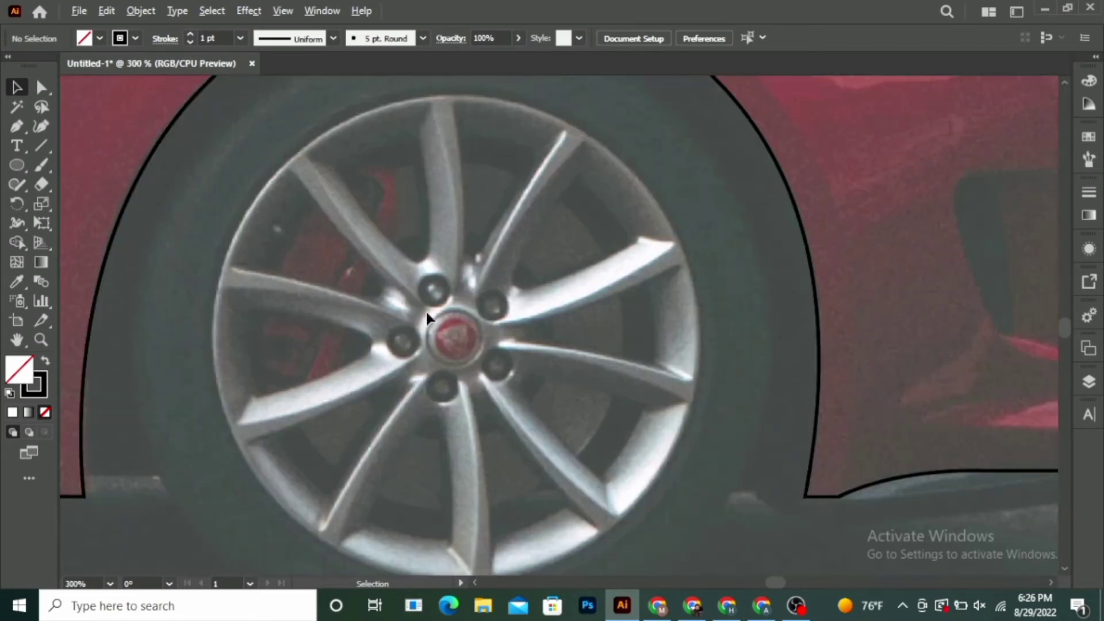
pyautogui.click(18, 165)
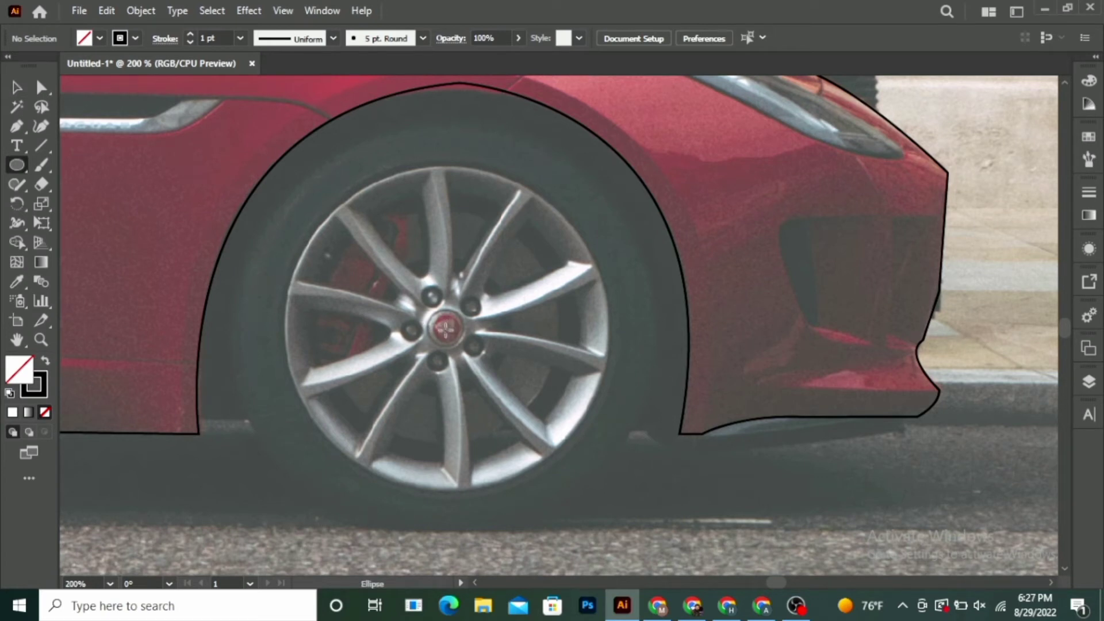
pyautogui.moveTo(447, 329); pyautogui.dragTo(564, 483)
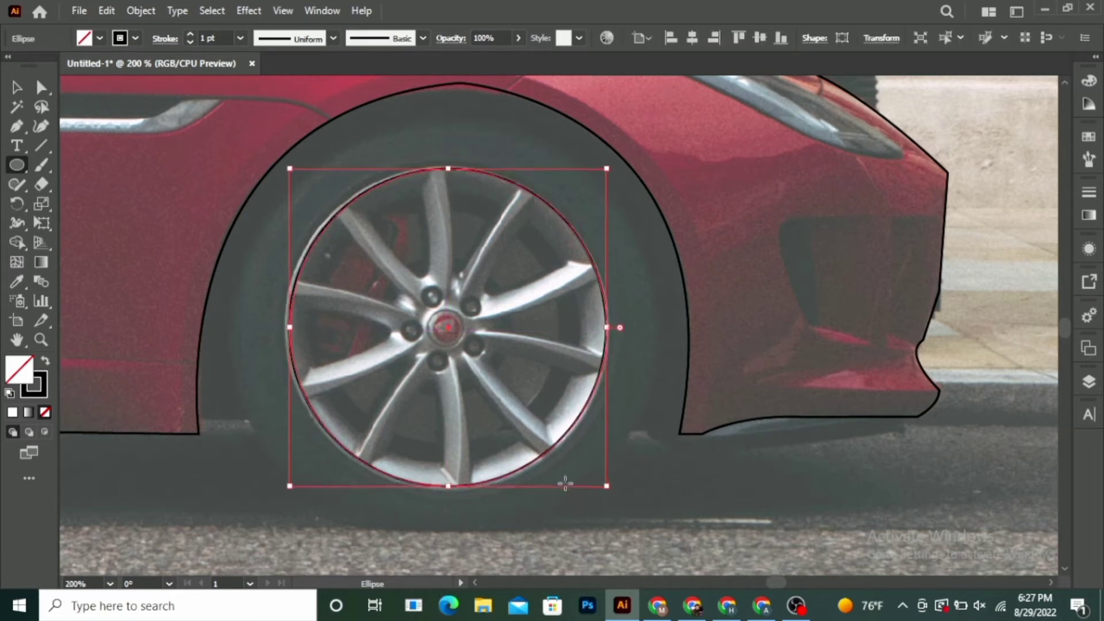
pyautogui.press('Left')
pyautogui.press('Left')
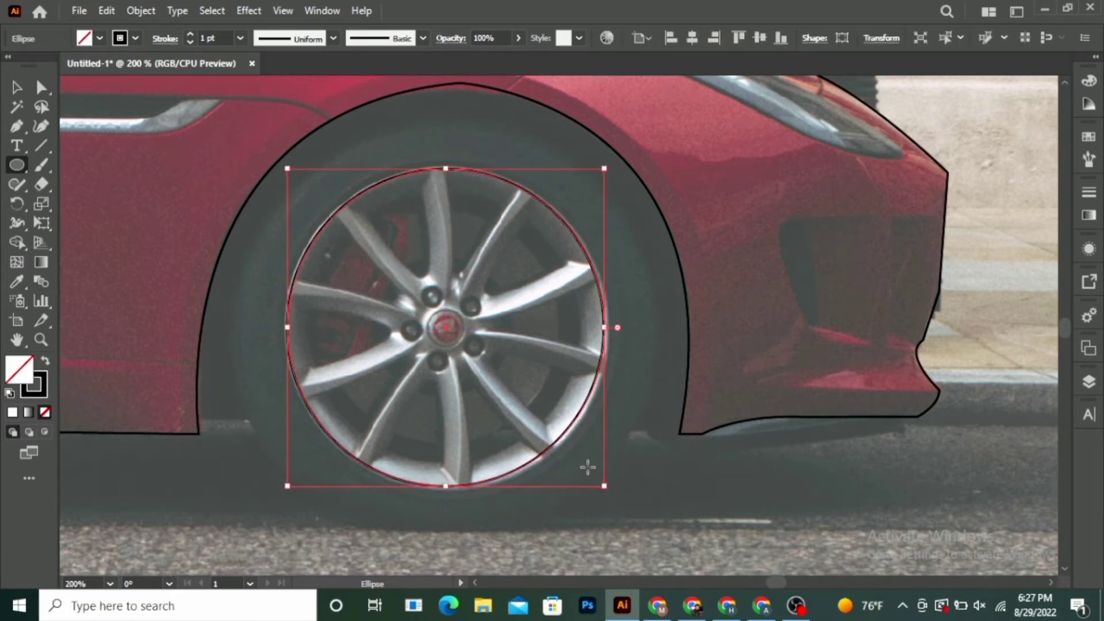
pyautogui.moveTo(605, 327); pyautogui.dragTo(612, 331)
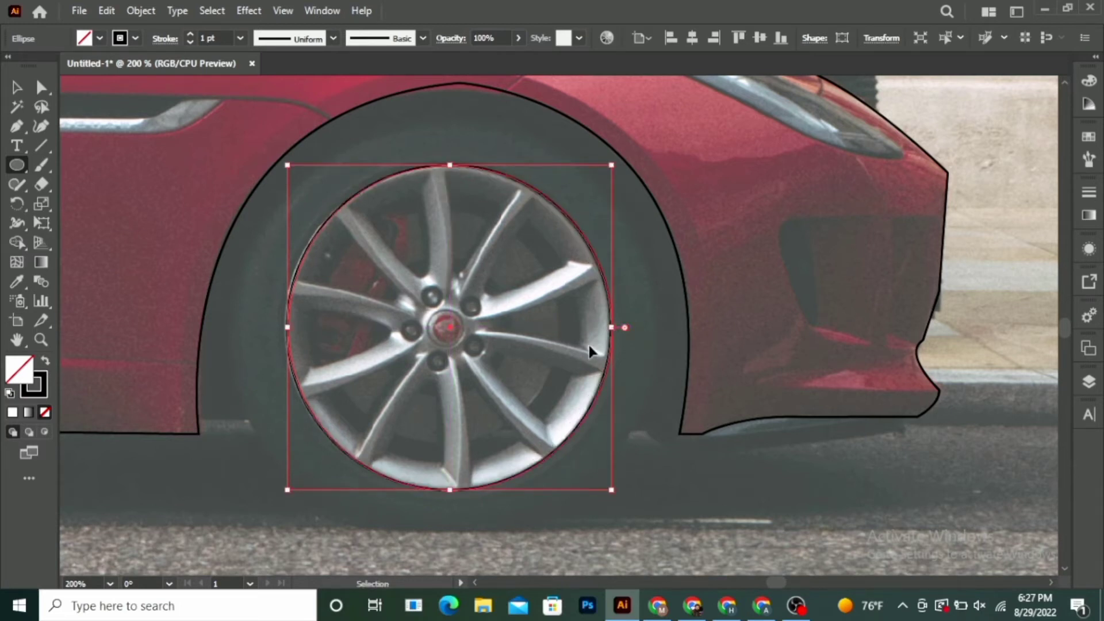
# Step: Add the inner rim ring and a larger circle out to the tyre's outer edge
pyautogui.moveTo(612, 167); pyautogui.dragTo(587, 189)
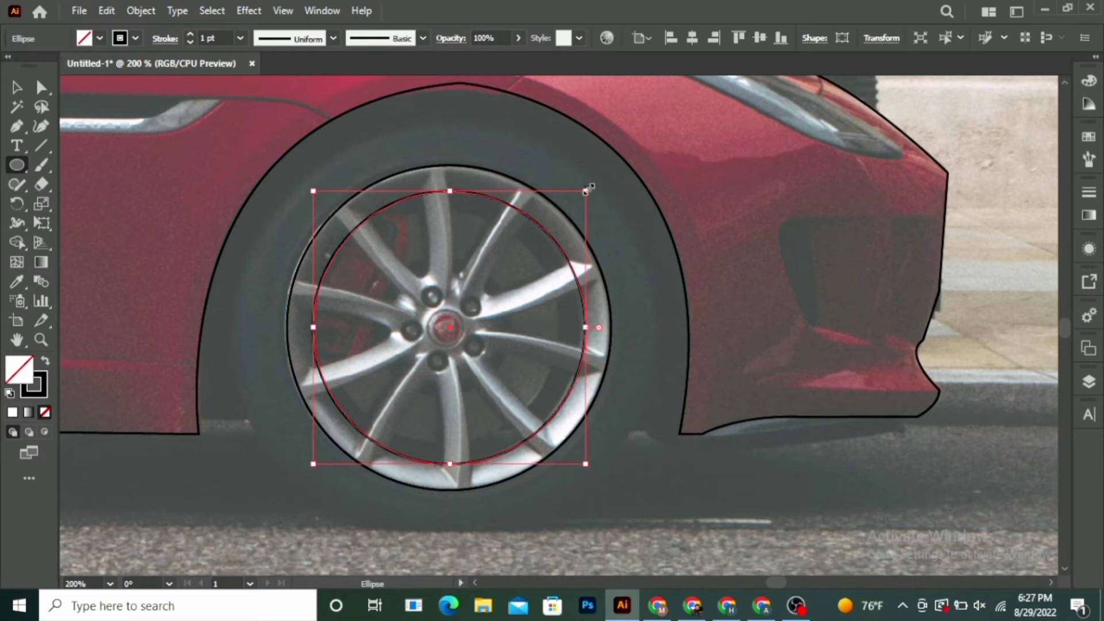
pyautogui.press('Left')
pyautogui.press('Left')
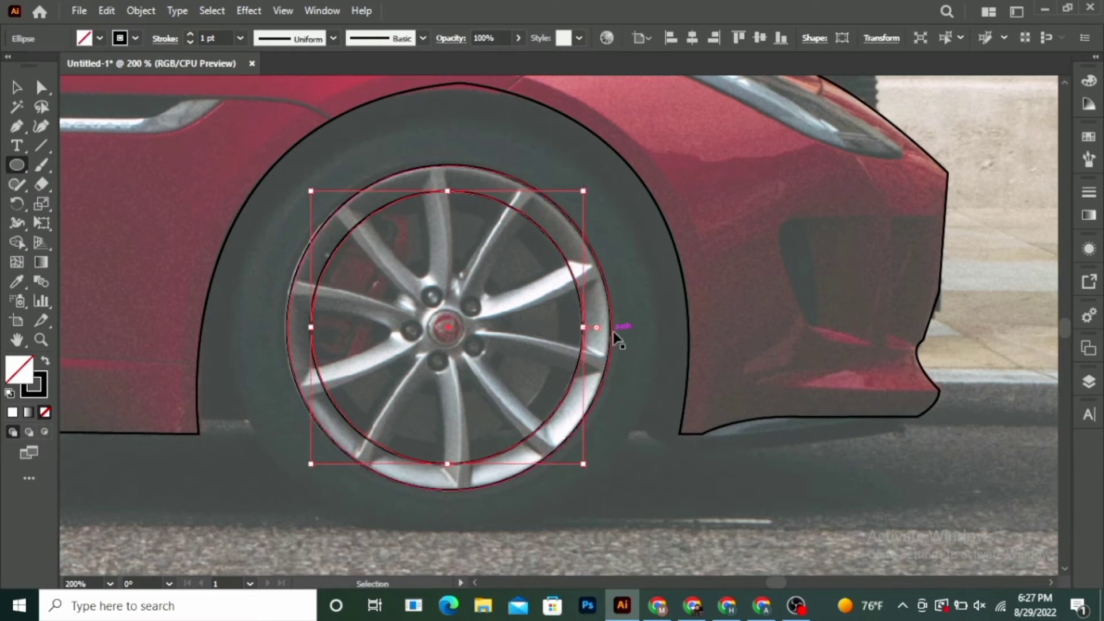
pyautogui.moveTo(620, 326); pyautogui.dragTo(616, 164)
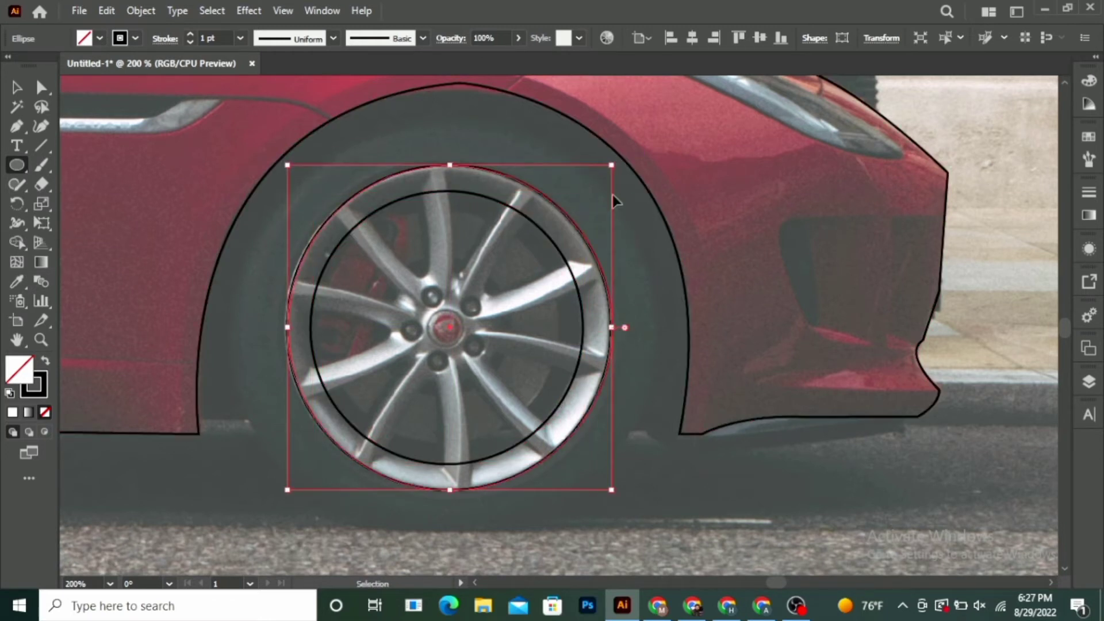
pyautogui.moveTo(612, 167); pyautogui.dragTo(654, 115)
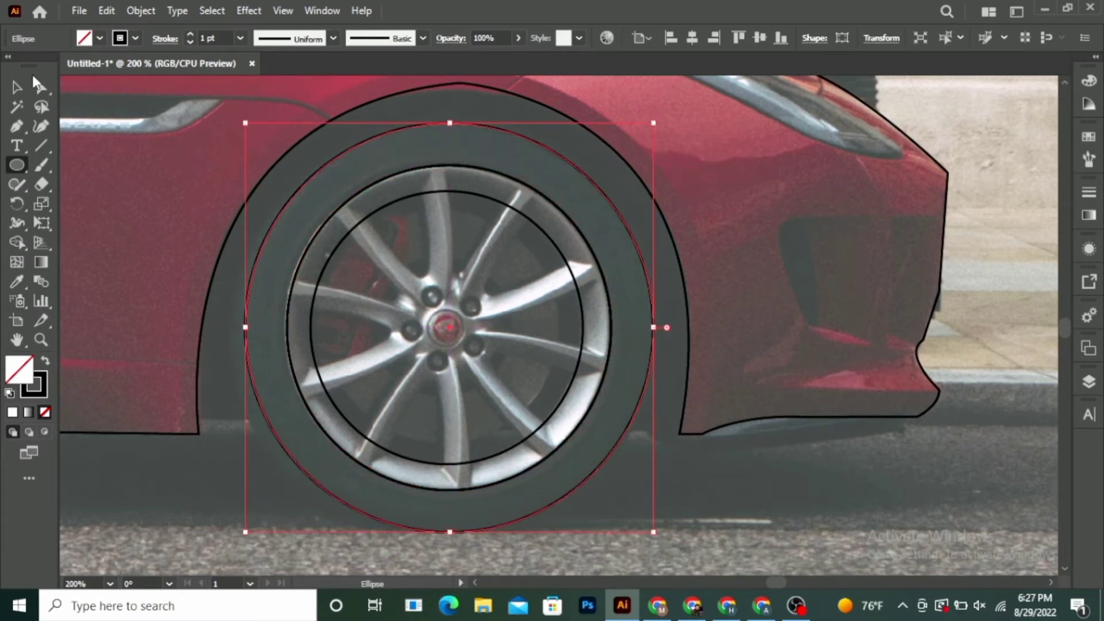
pyautogui.click(19, 86)
# Step: Outline the first front-wheel spoke gap from the inner circle around the hub and back
pyautogui.click(187, 523)
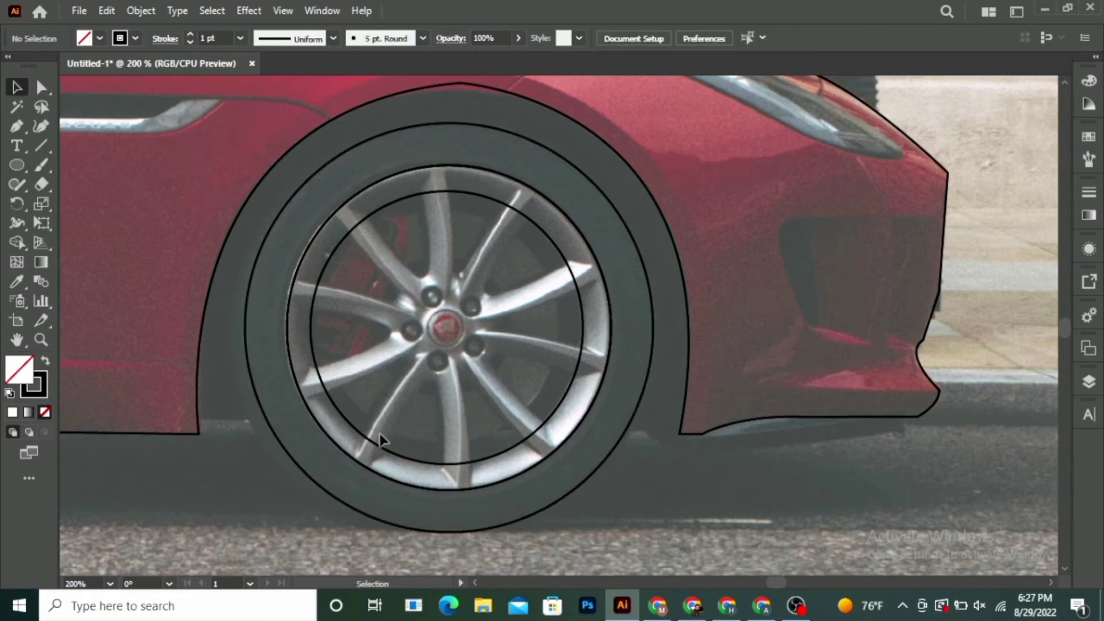
pyautogui.scroll(-1, 426, 406)
pyautogui.scroll(1, 572, 358)
pyautogui.scroll(1, 430, 341)
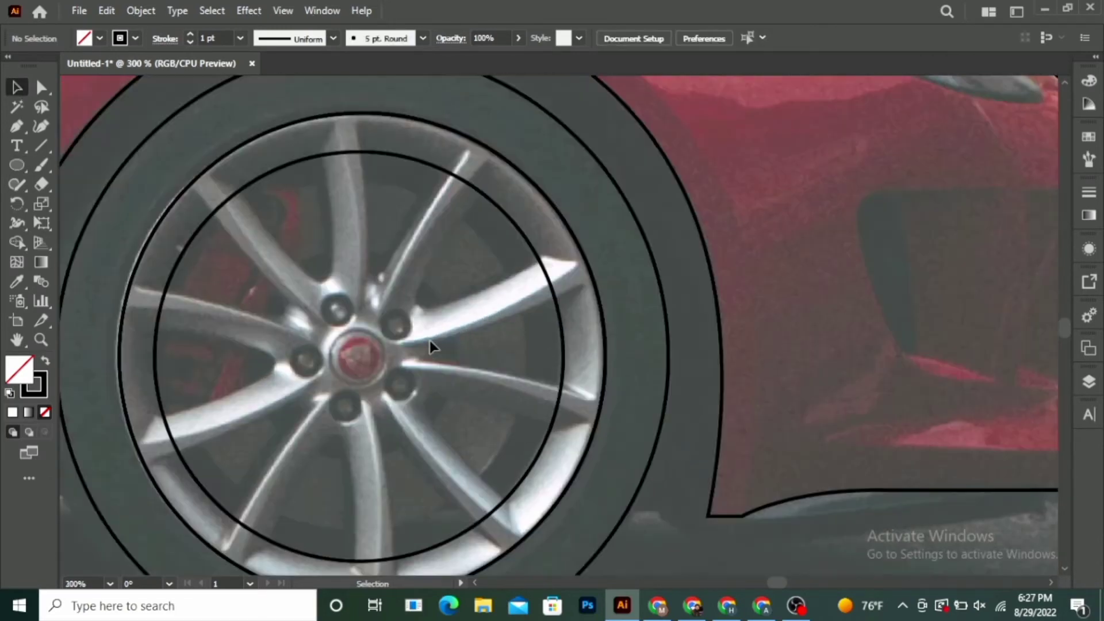
pyautogui.click(17, 126)
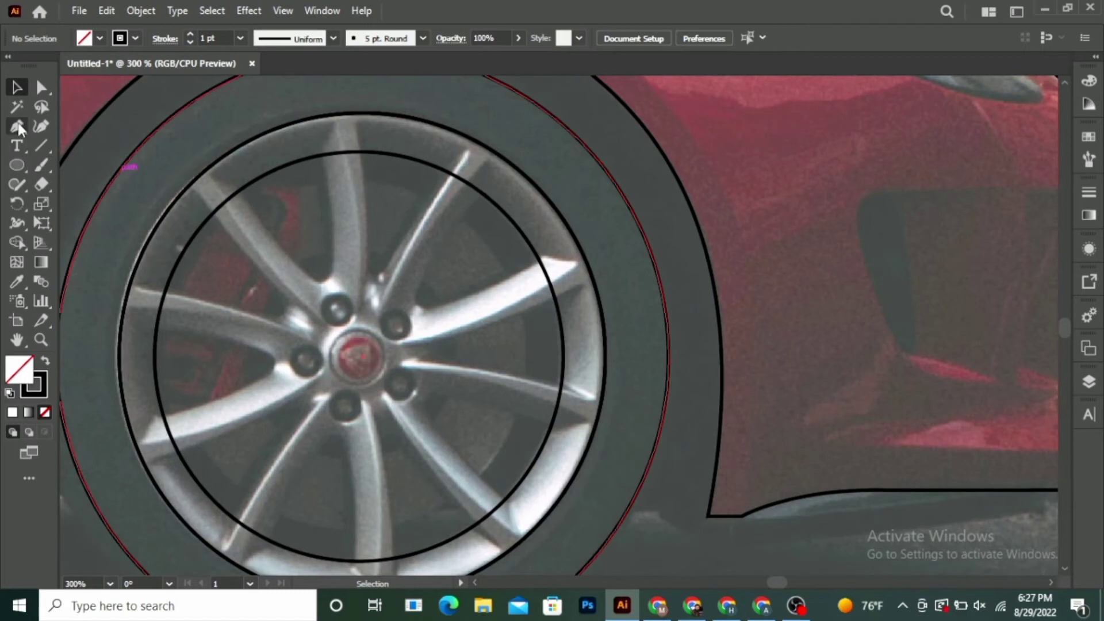
pyautogui.click(482, 192)
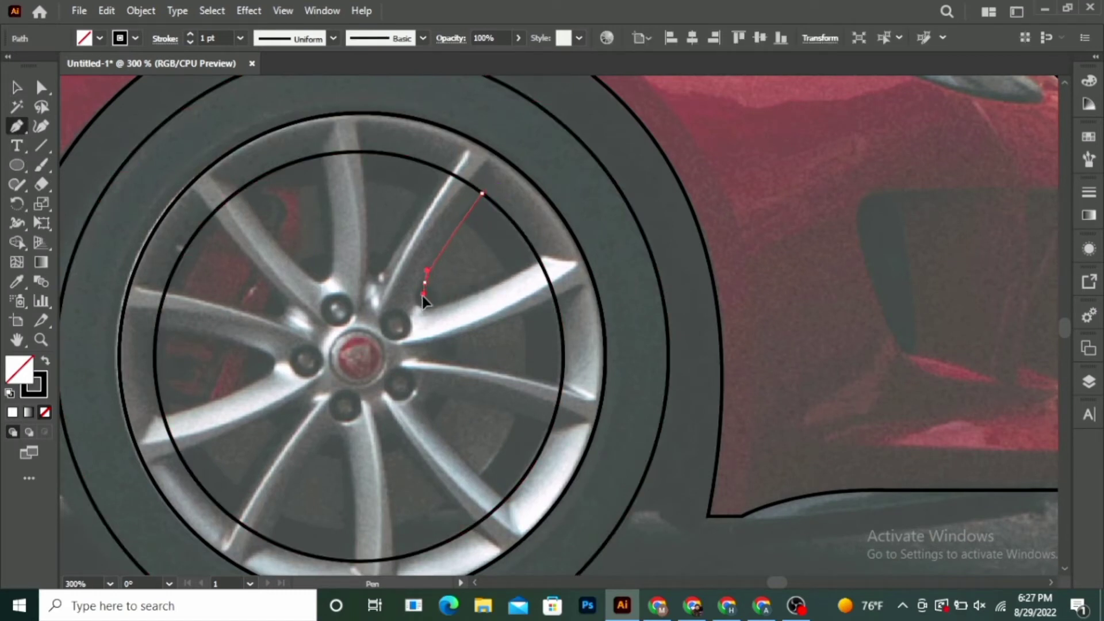
pyautogui.click(426, 272)
pyautogui.moveTo(440, 307); pyautogui.dragTo(452, 309)
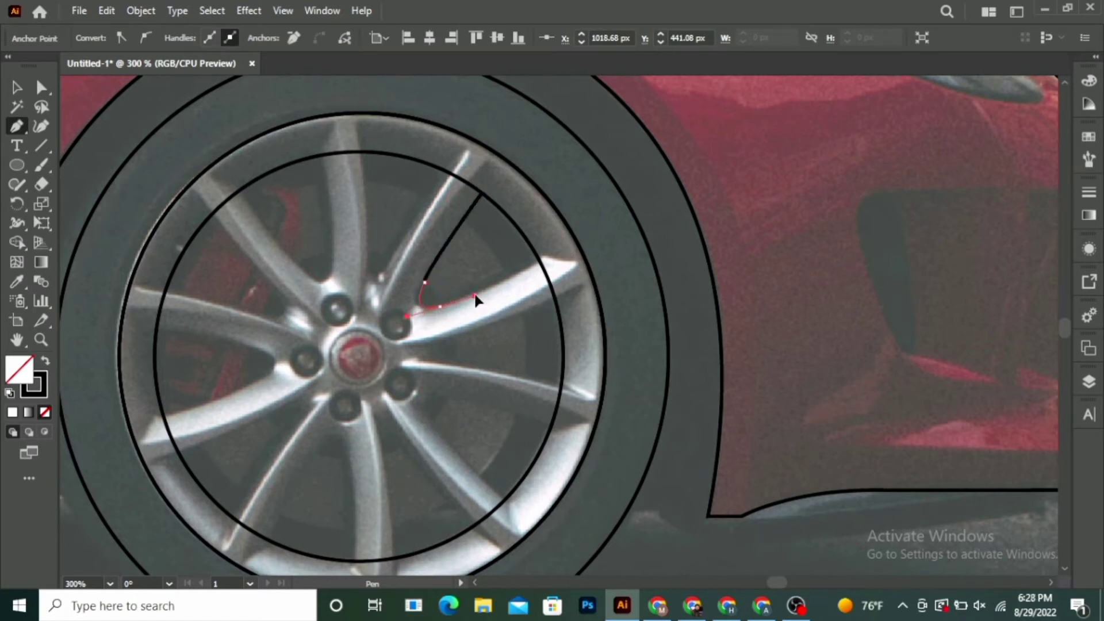
pyautogui.click(440, 306)
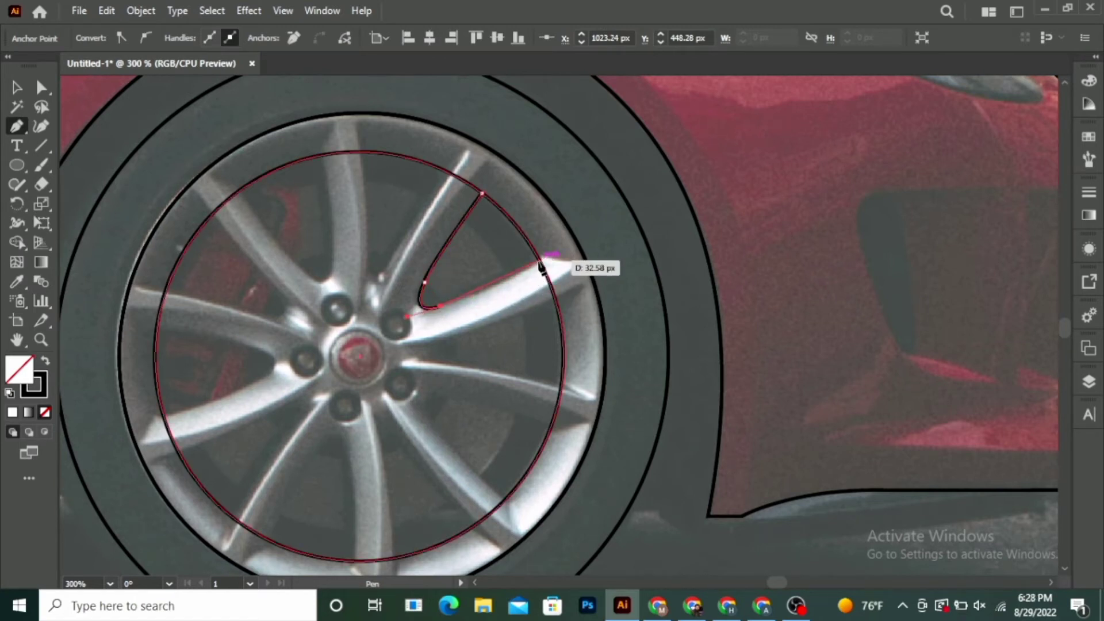
pyautogui.moveTo(540, 262); pyautogui.dragTo(563, 244)
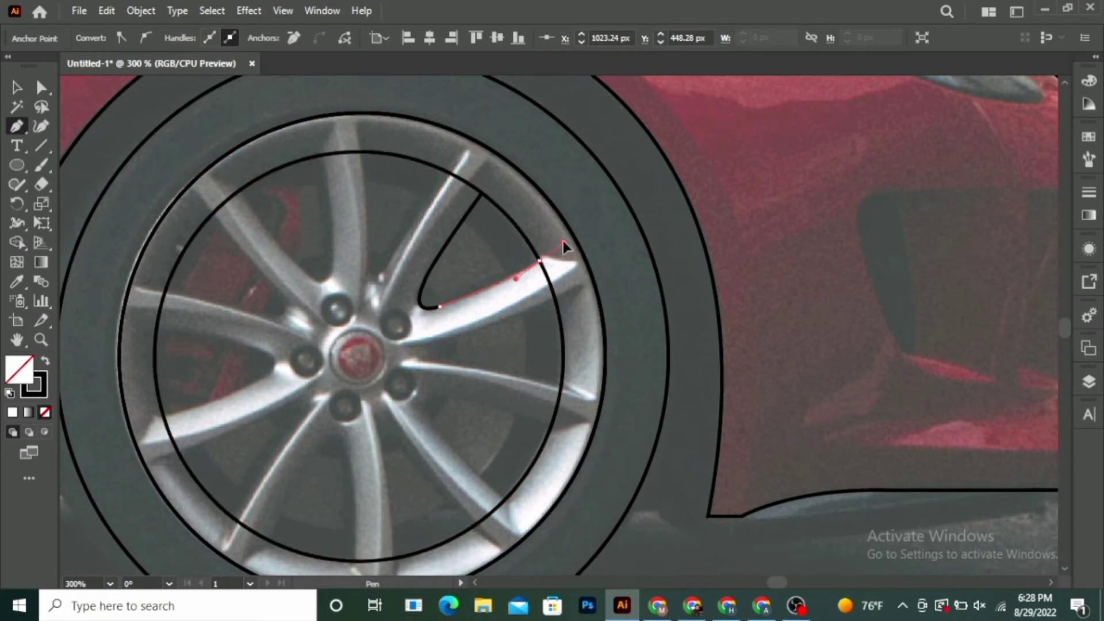
pyautogui.click(541, 264)
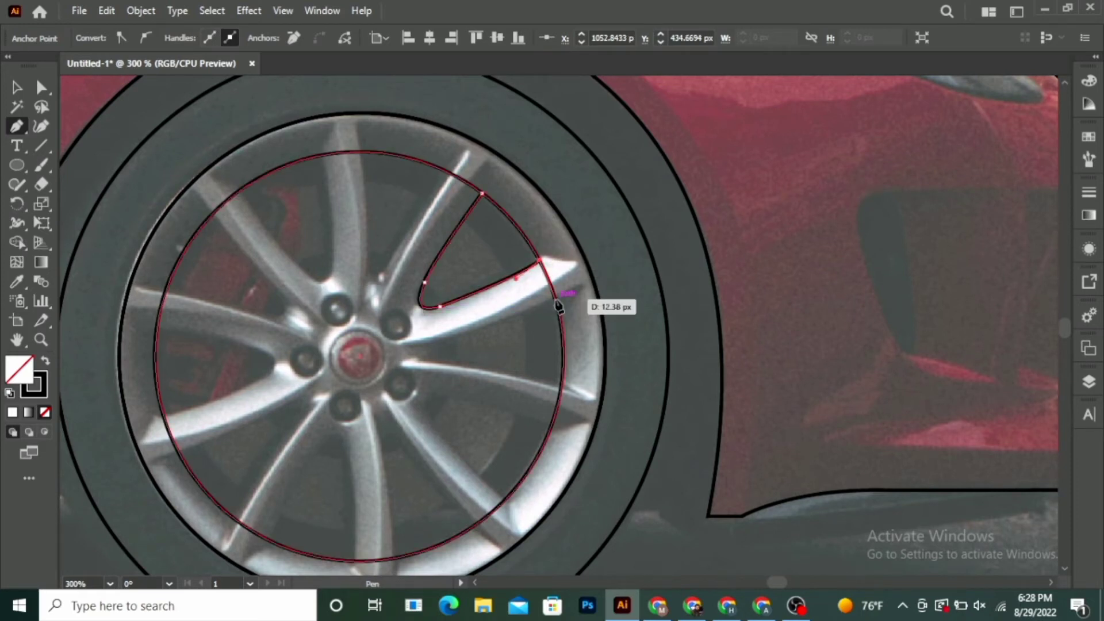
# Step: Trace the second spoke gap, rounding its inner corner near the hub
pyautogui.click(556, 298)
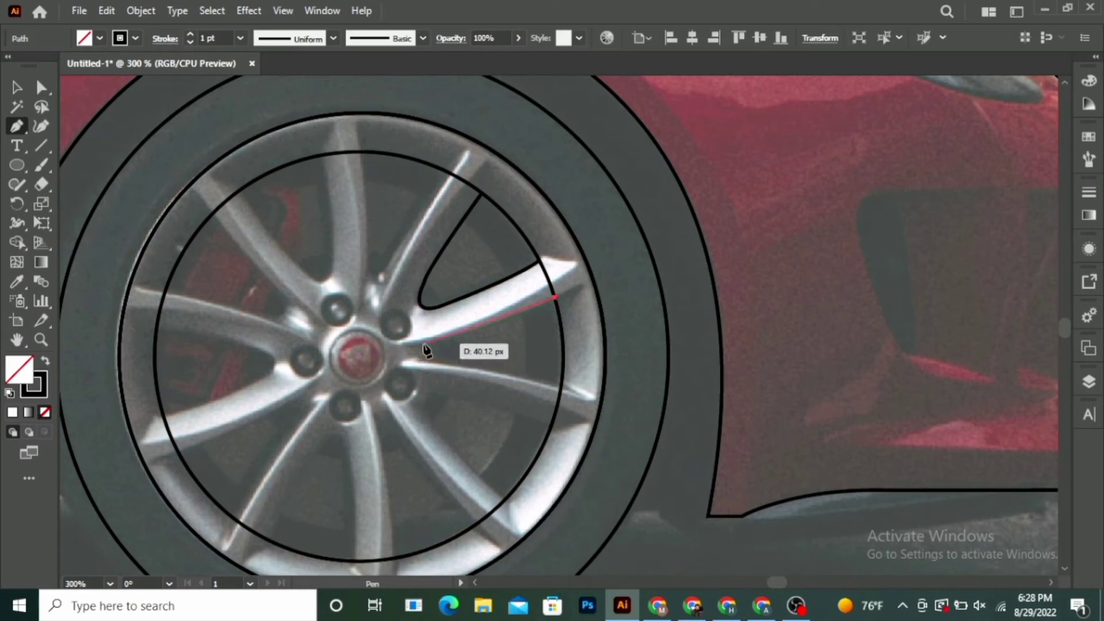
pyautogui.click(439, 343)
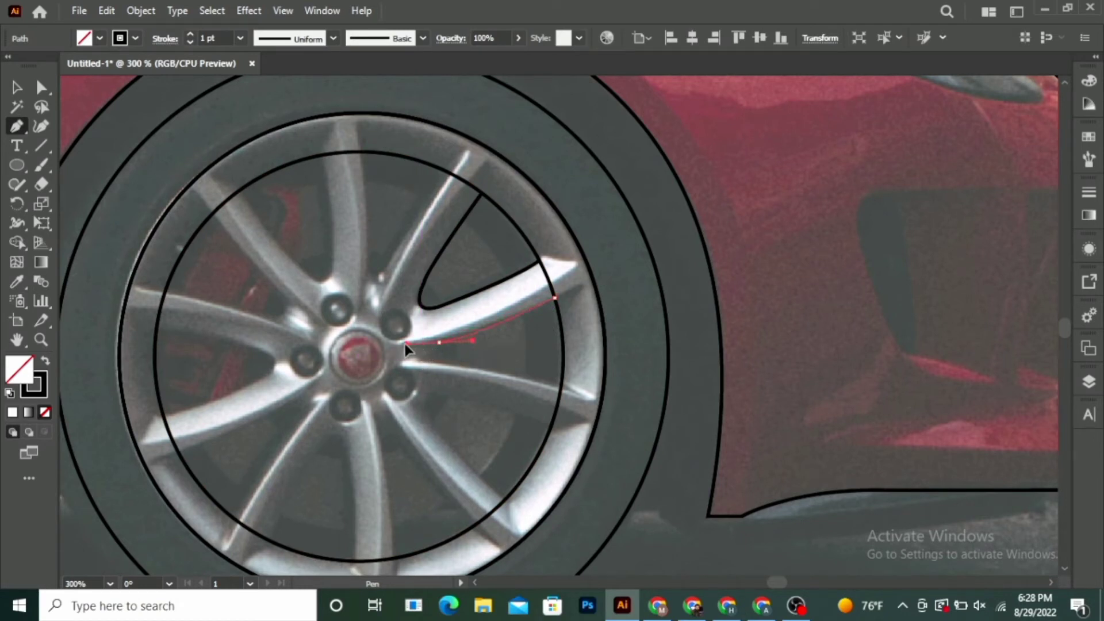
pyautogui.moveTo(406, 348); pyautogui.dragTo(443, 365)
pyautogui.click(439, 343)
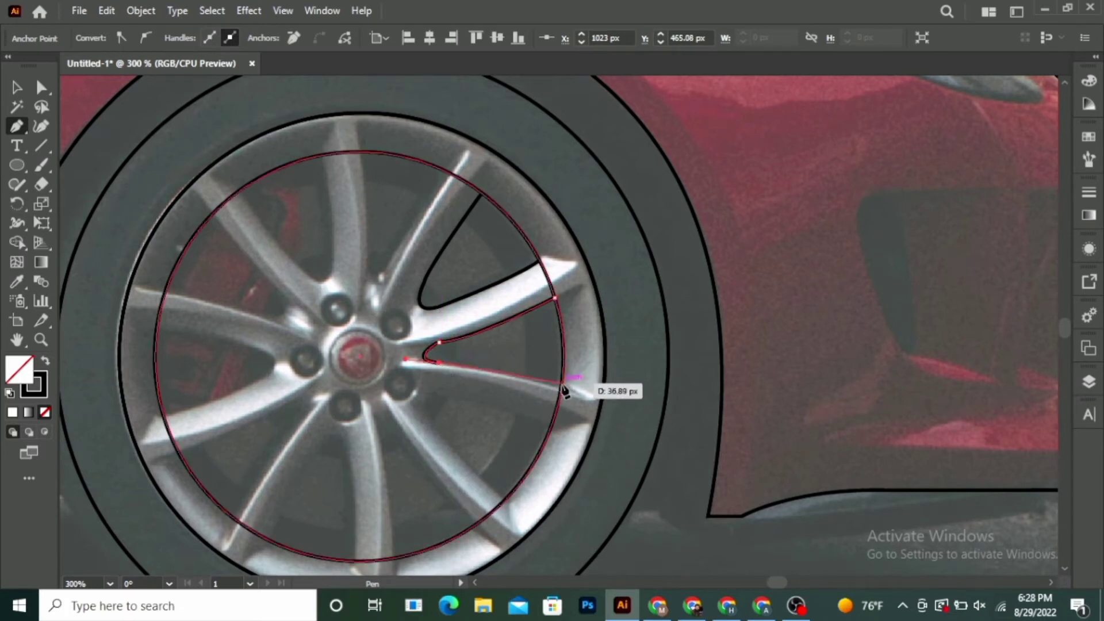
pyautogui.moveTo(565, 391); pyautogui.dragTo(587, 399)
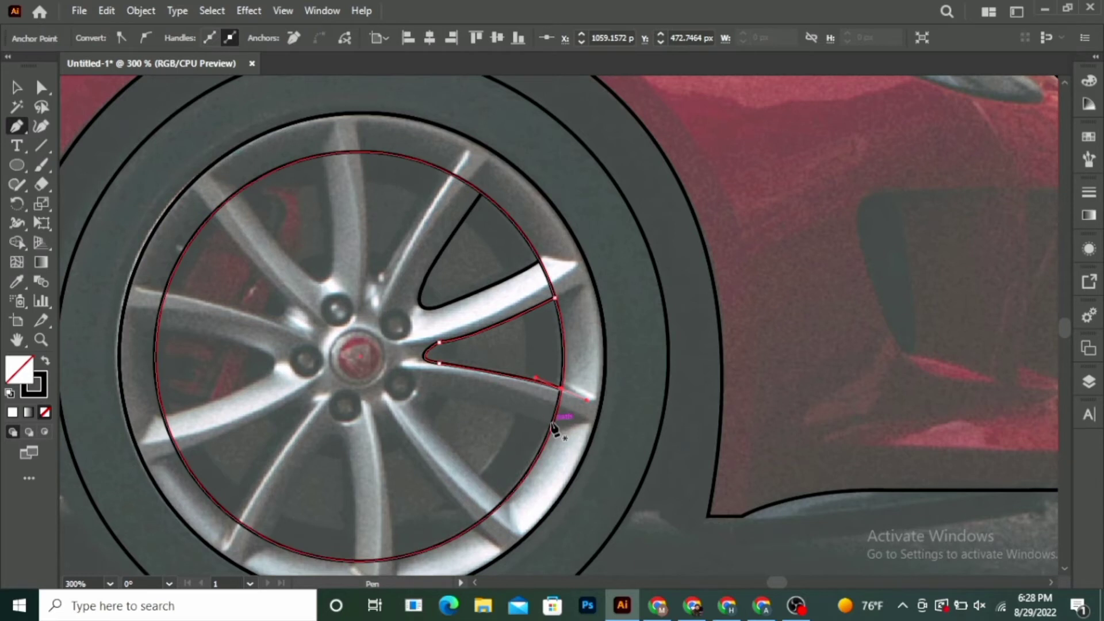
# Step: Begin the third spoke gap outline with a curved inner corner
pyautogui.click(551, 428)
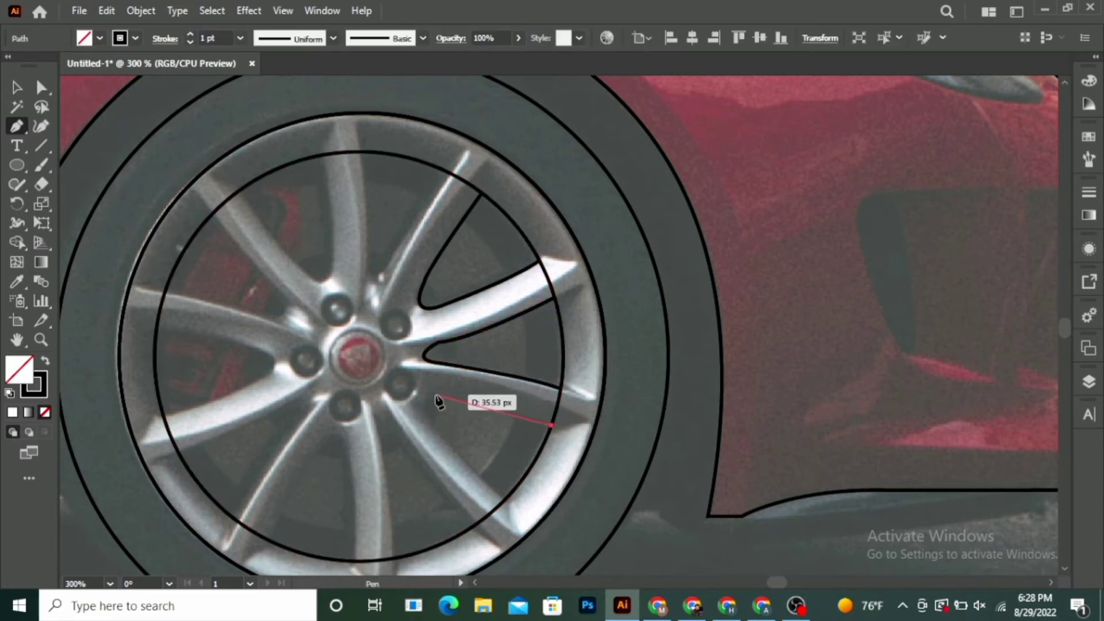
pyautogui.click(447, 394)
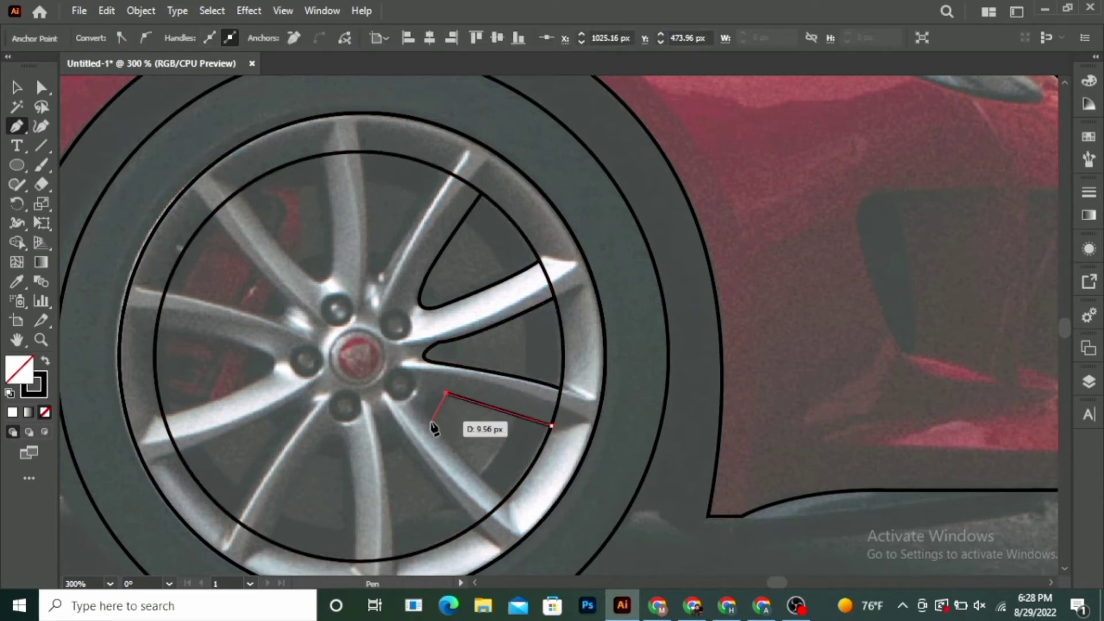
pyautogui.moveTo(433, 421)
pyautogui.mouseDown()
pyautogui.moveTo(443, 444)
pyautogui.moveTo(459, 446)
pyautogui.mouseUp()
pyautogui.click(432, 421)
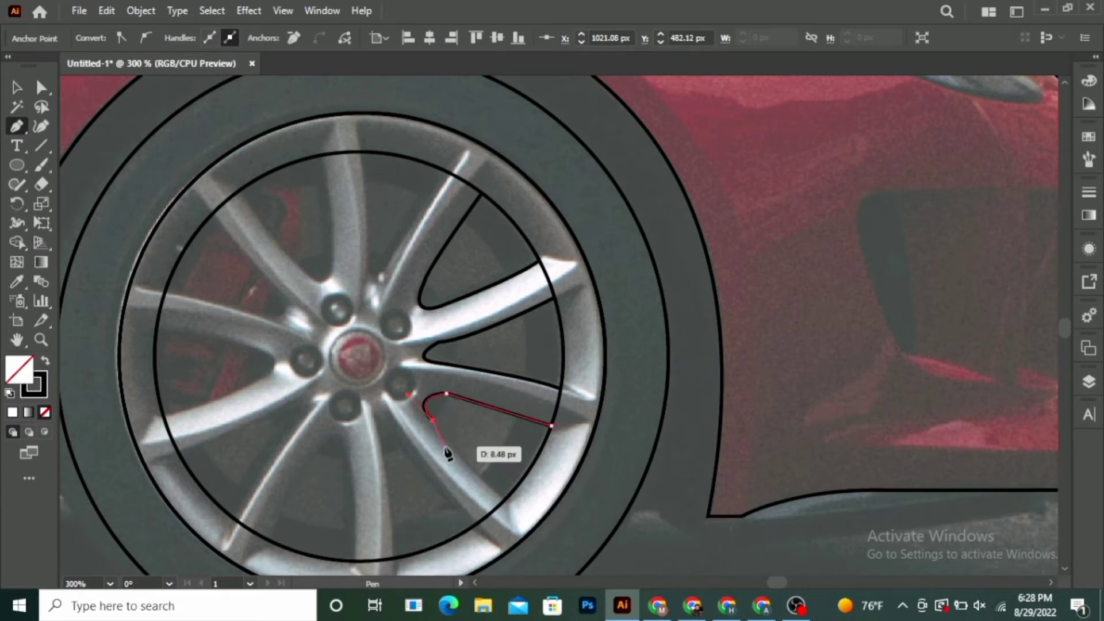
pyautogui.scroll(-2, 472, 443)
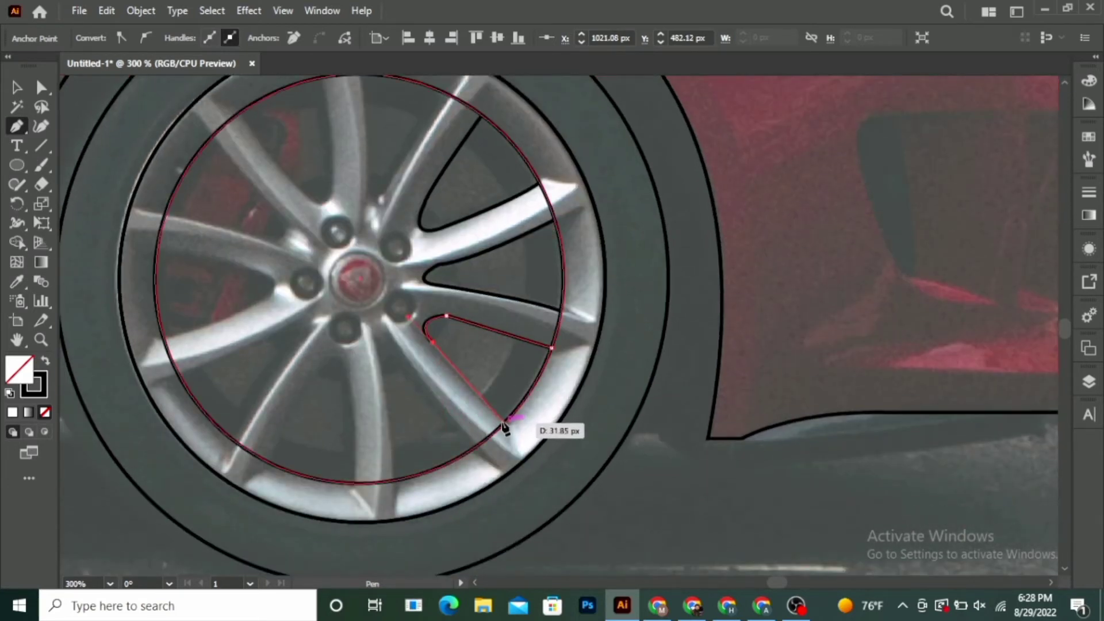
# Step: Finish the previous gap edge, then trace and close a curved outline around the lower-right spoke gap
pyautogui.click(505, 422)
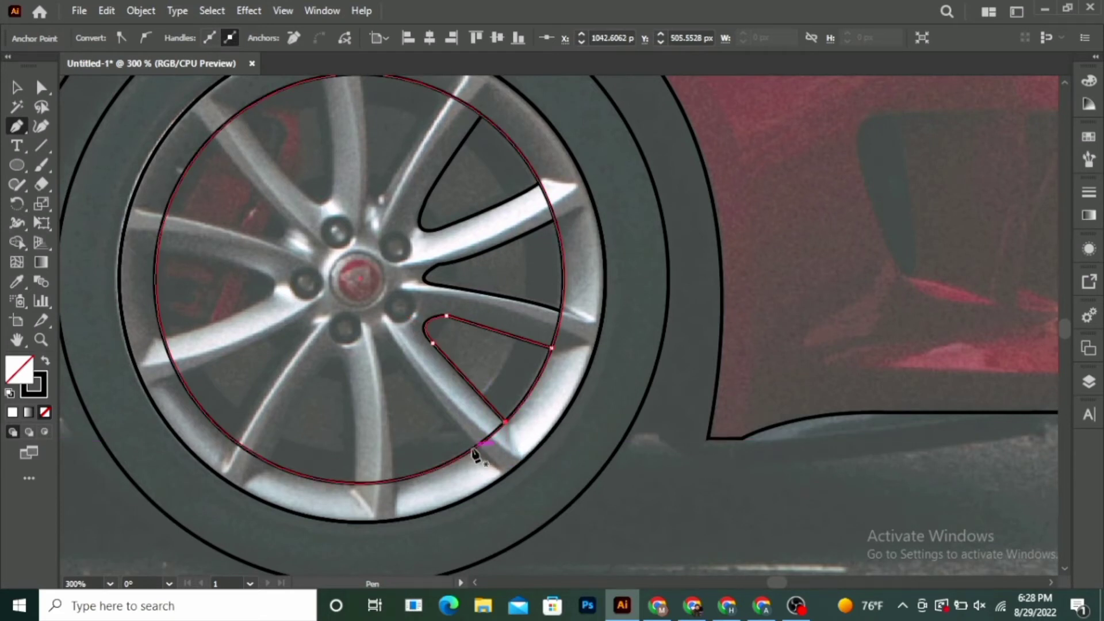
pyautogui.press('Escape')
pyautogui.click(476, 446)
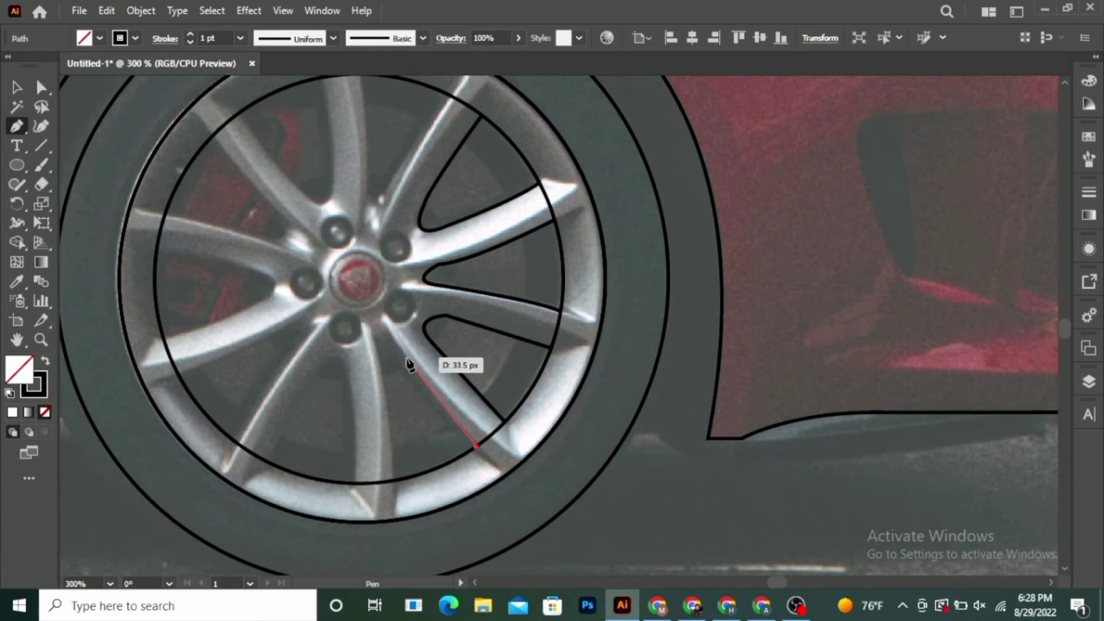
pyautogui.click(408, 358)
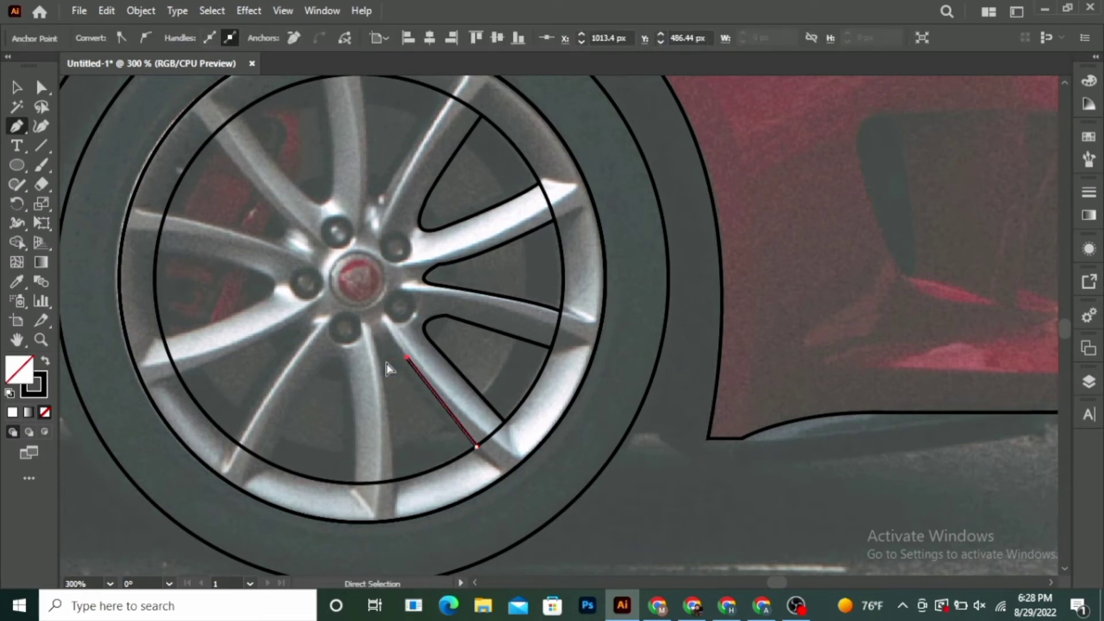
pyautogui.hotkey('ctrl', 'z')
pyautogui.moveTo(399, 348); pyautogui.dragTo(378, 356)
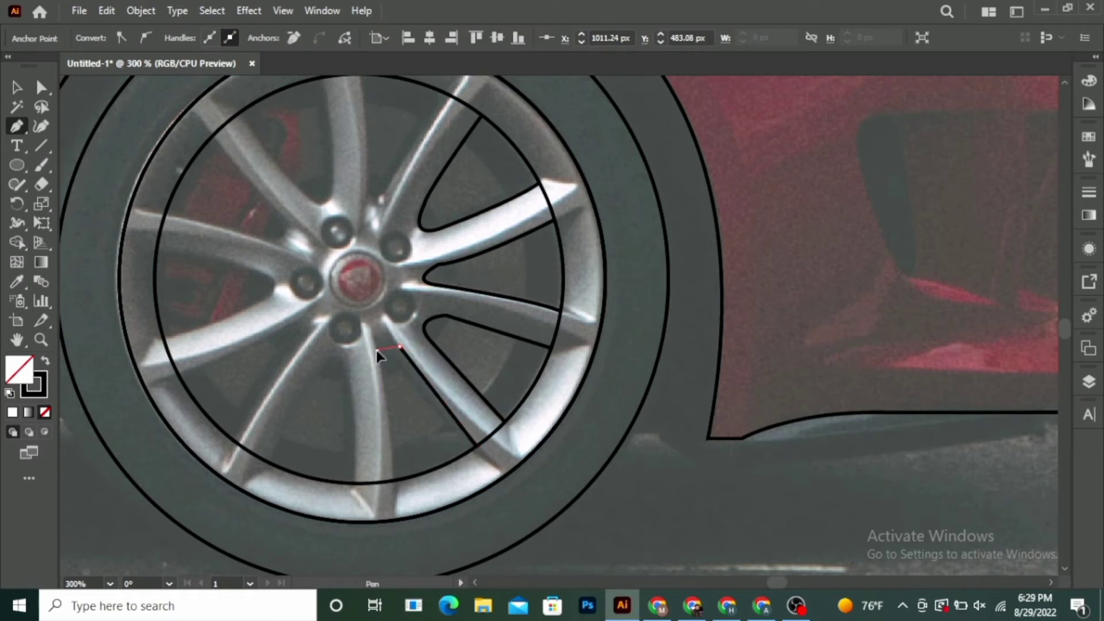
pyautogui.moveTo(386, 393)
pyautogui.mouseDown()
pyautogui.moveTo(391, 370)
pyautogui.moveTo(391, 504)
pyautogui.mouseUp()
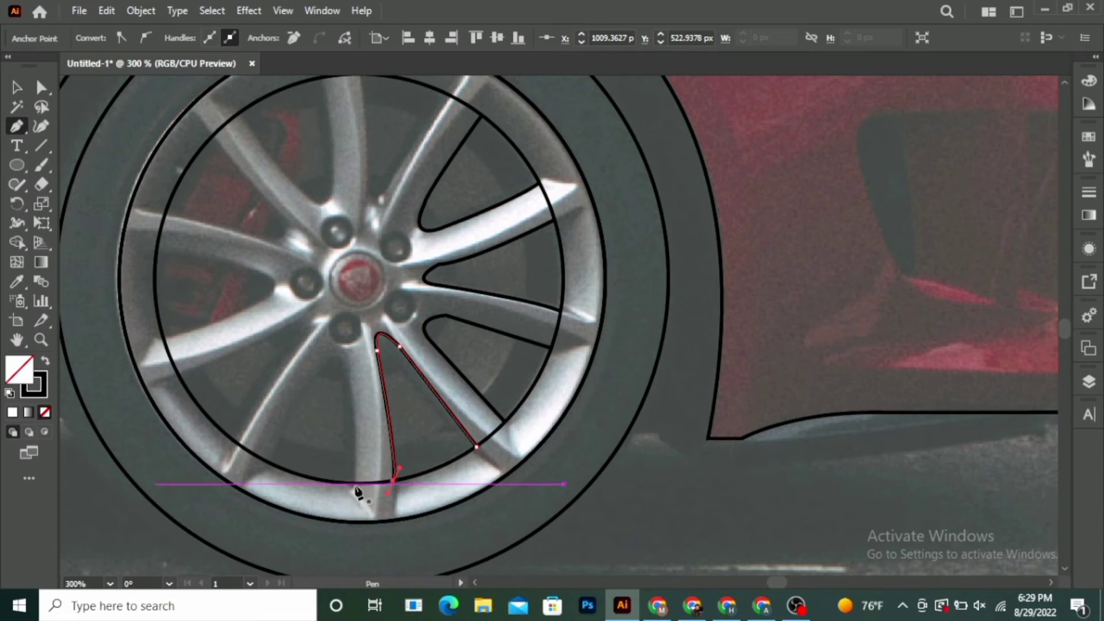
pyautogui.keyDown('ctrl'); pyautogui.click(355, 492); pyautogui.keyUp('ctrl')
# Step: Outline the bottom spoke gap from rim to hub with curved and straight segments, closing the path
pyautogui.moveTo(352, 426); pyautogui.dragTo(350, 377)
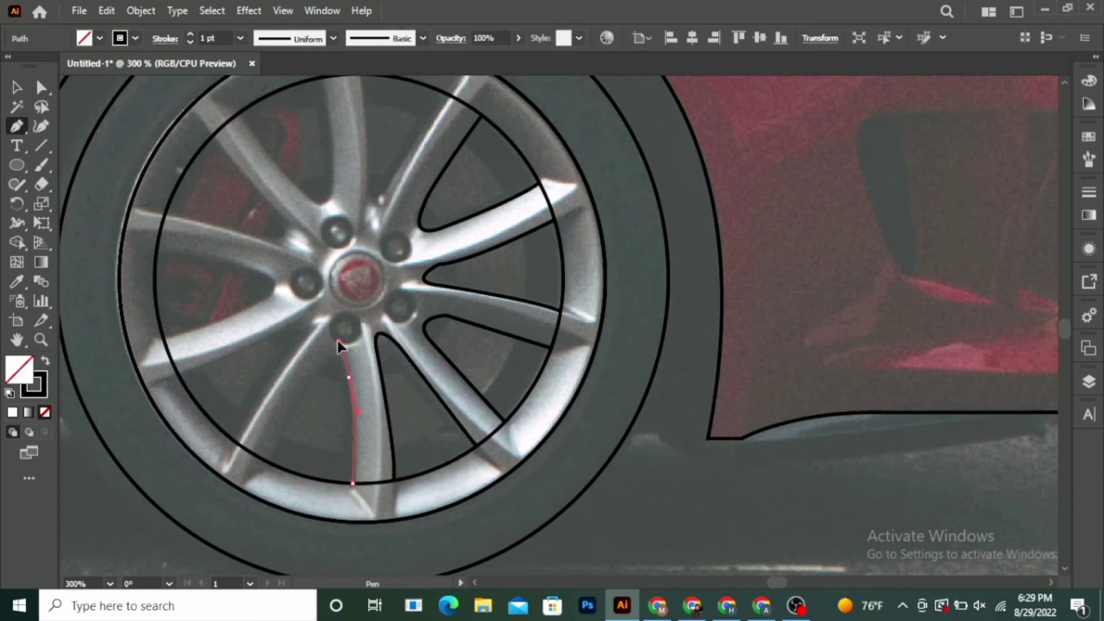
pyautogui.moveTo(337, 340)
pyautogui.mouseDown()
pyautogui.moveTo(346, 374)
pyautogui.moveTo(316, 374)
pyautogui.moveTo(294, 411)
pyautogui.mouseUp()
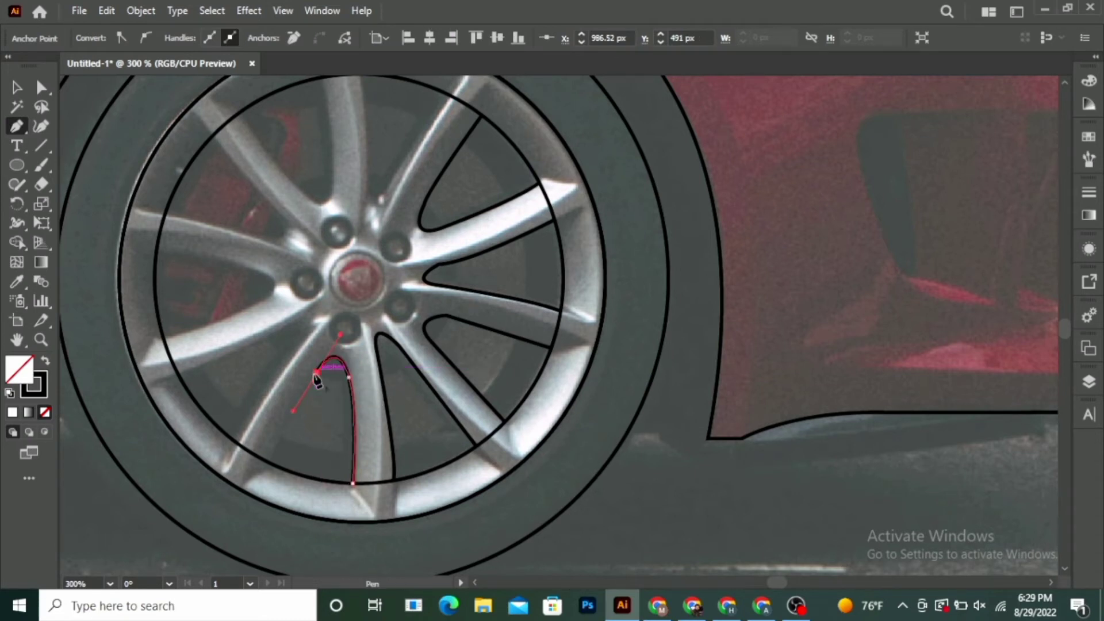
pyautogui.click(317, 373)
pyautogui.click(274, 463)
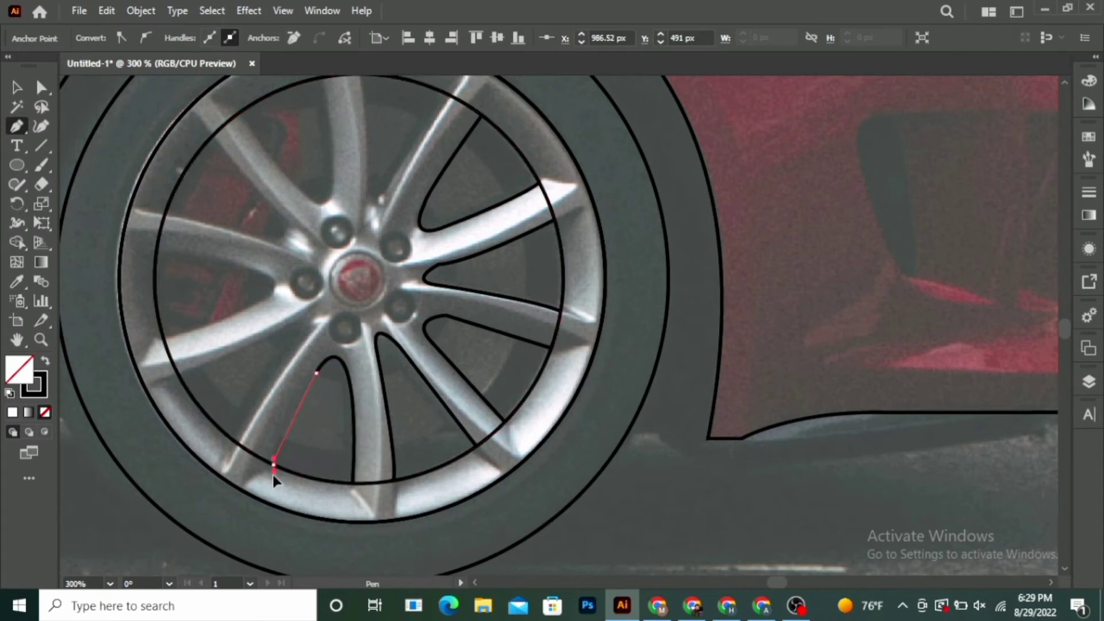
pyautogui.moveTo(274, 495); pyautogui.dragTo(214, 465)
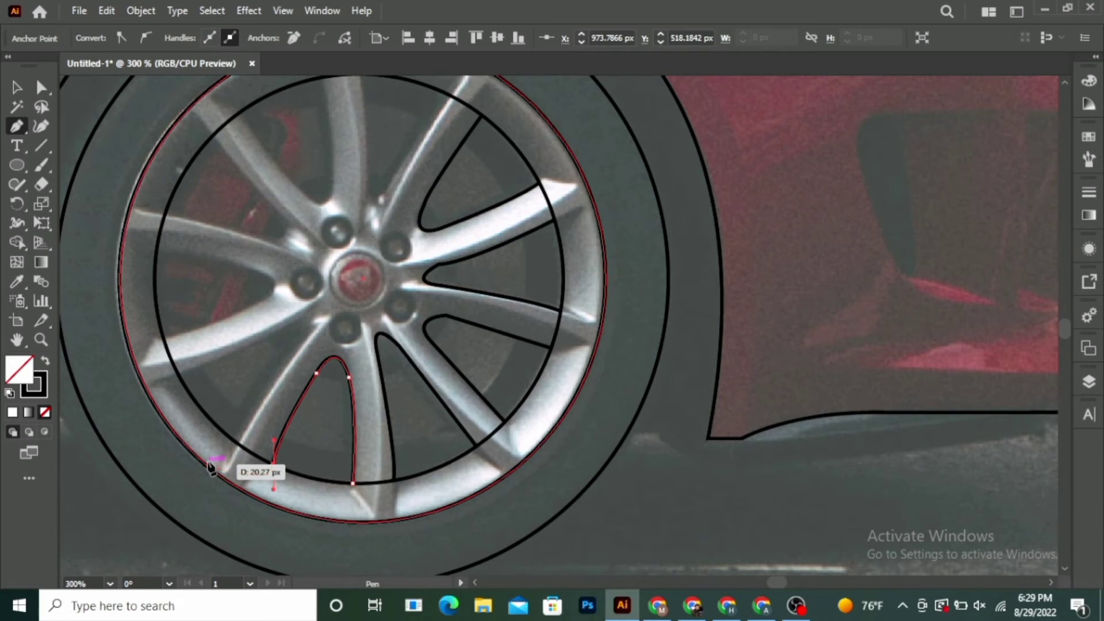
pyautogui.click(237, 442)
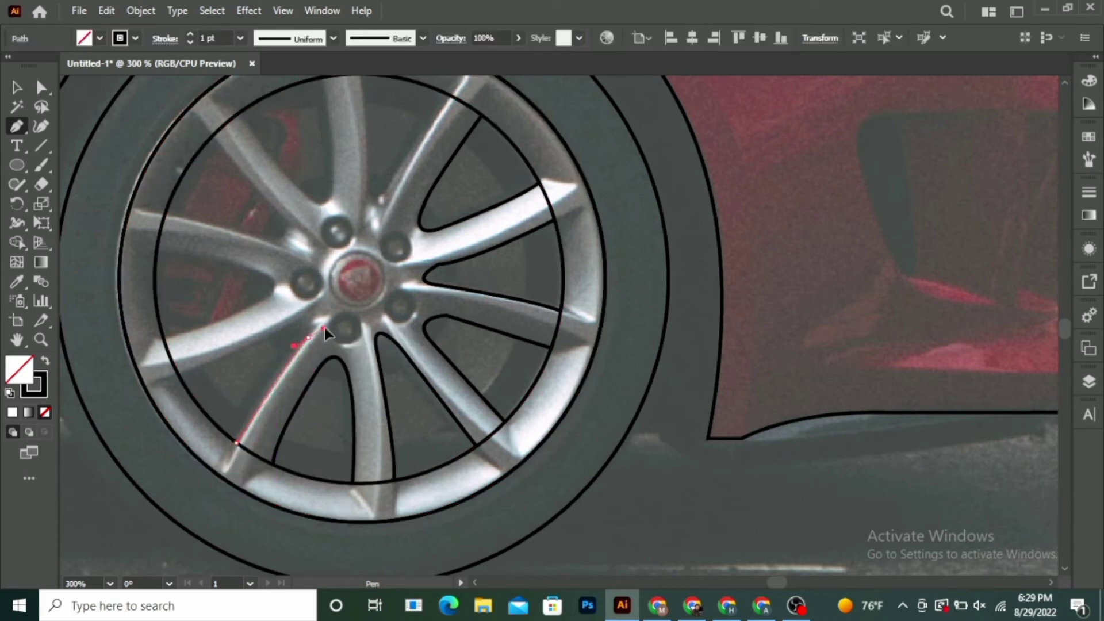
# Step: Close the lower-left spoke gap outline with a sharp hub corner and a curve back to the rim
pyautogui.moveTo(326, 322); pyautogui.dragTo(289, 320)
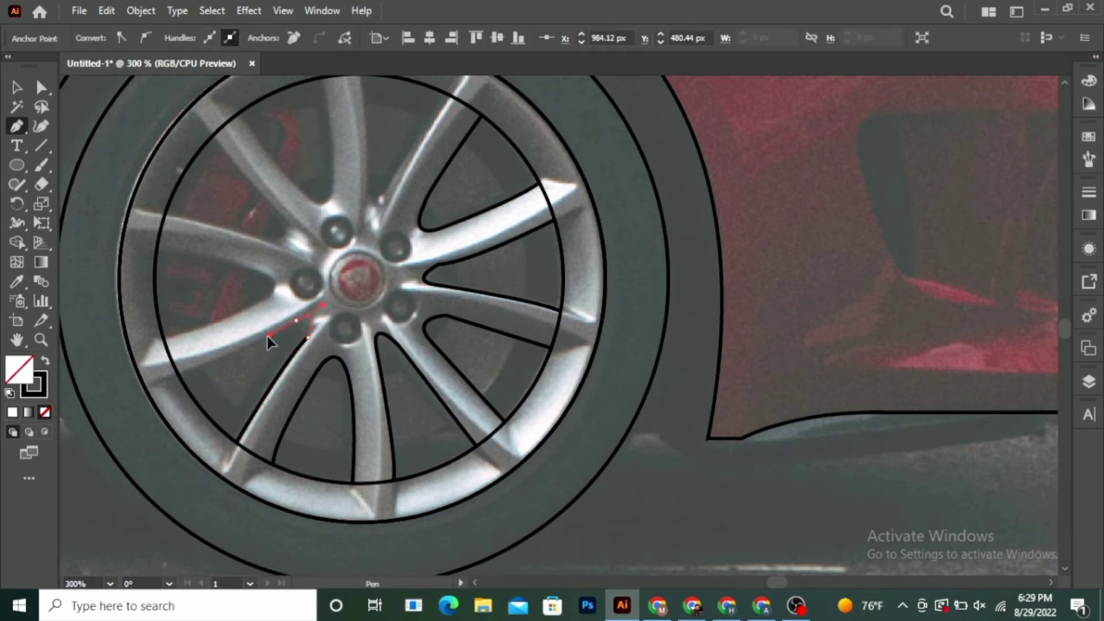
pyautogui.click(296, 320)
pyautogui.moveTo(178, 375); pyautogui.dragTo(142, 384)
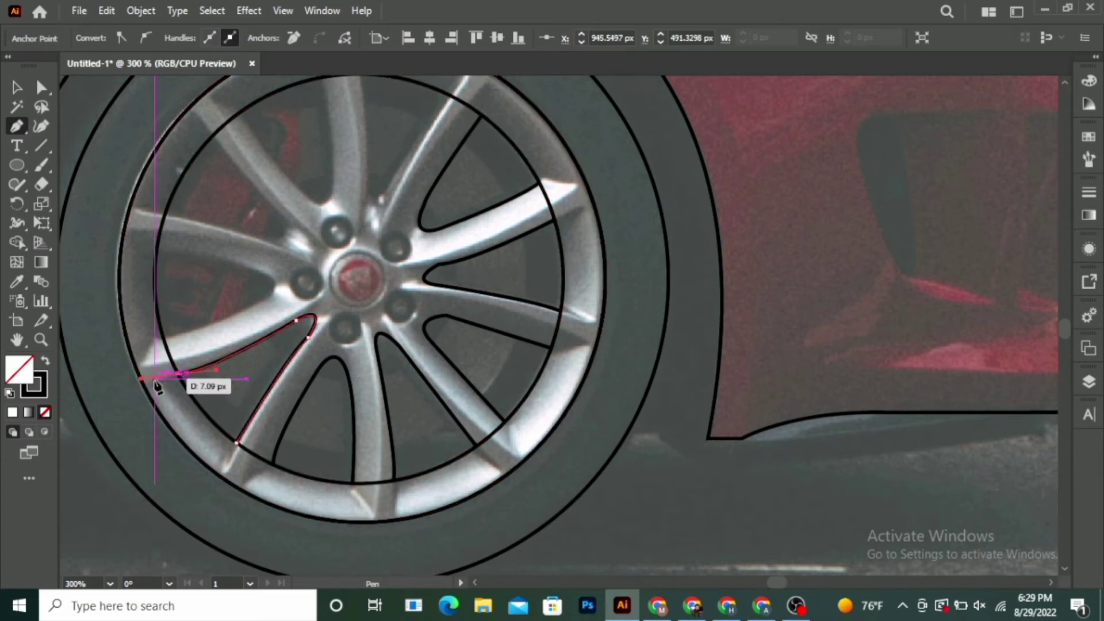
pyautogui.click(163, 333)
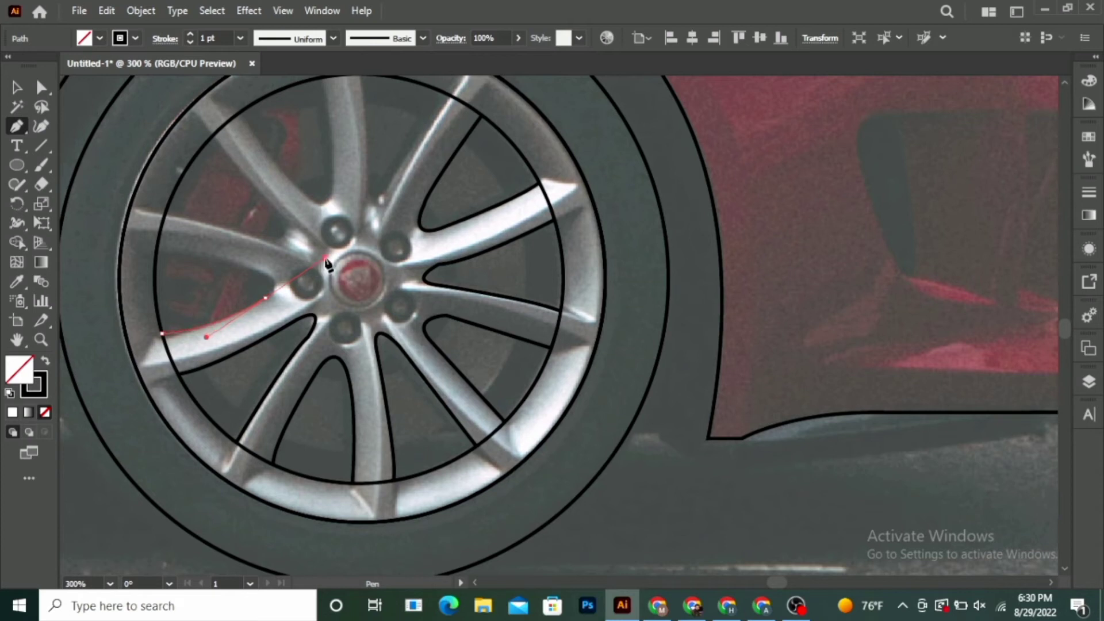
# Step: Trace and close the left spoke gap, then begin the upper-left gap with a rounded hub tip
pyautogui.moveTo(326, 261); pyautogui.dragTo(326, 262)
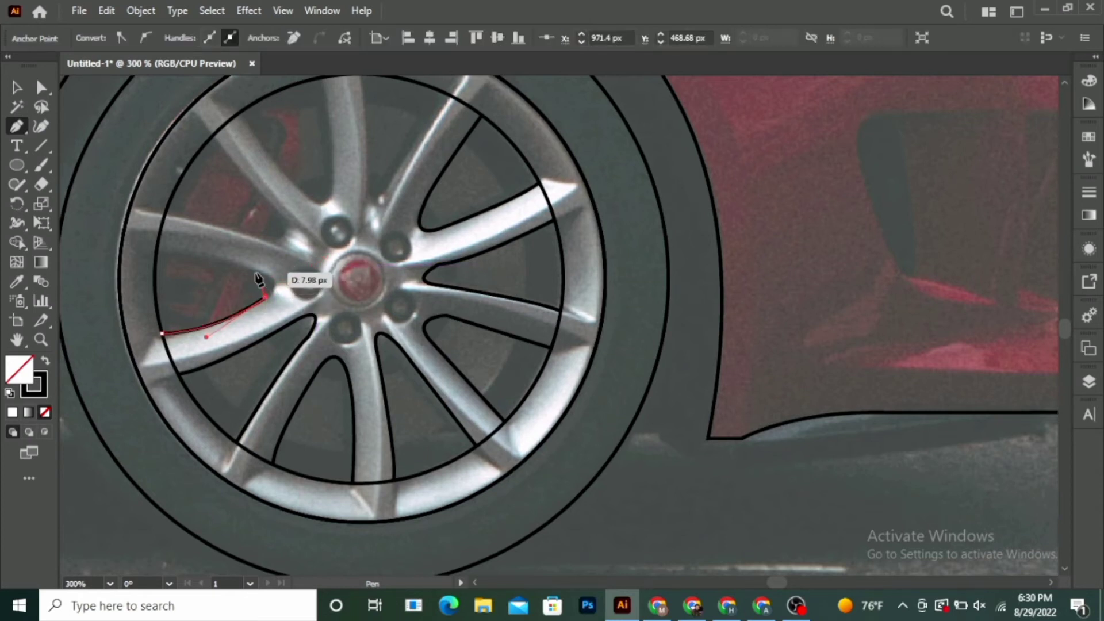
pyautogui.moveTo(256, 274); pyautogui.dragTo(258, 271)
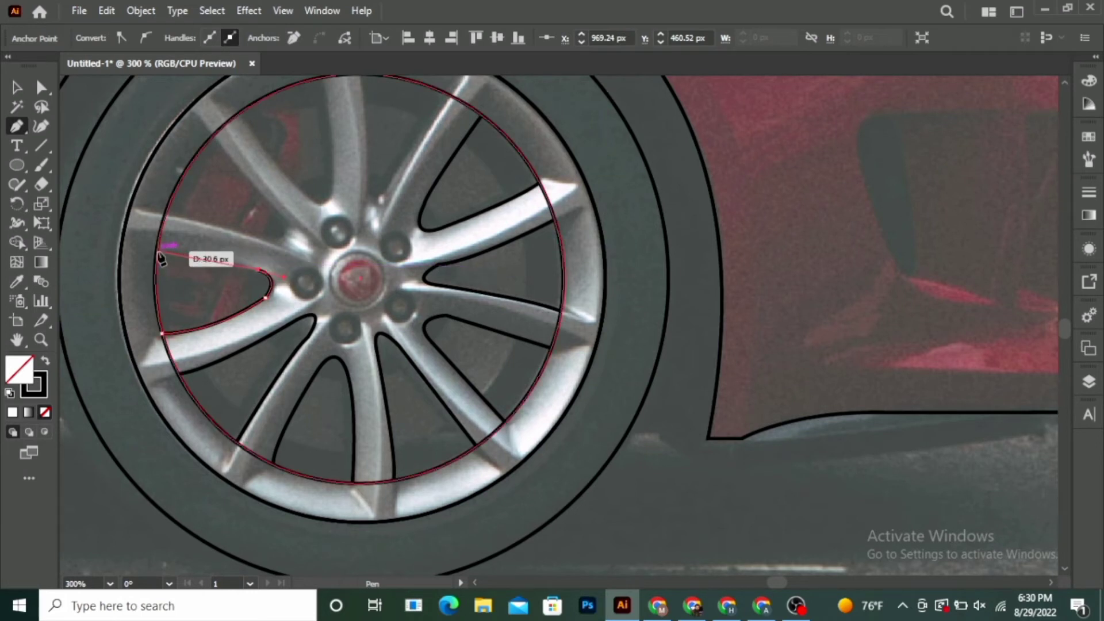
pyautogui.click(133, 257)
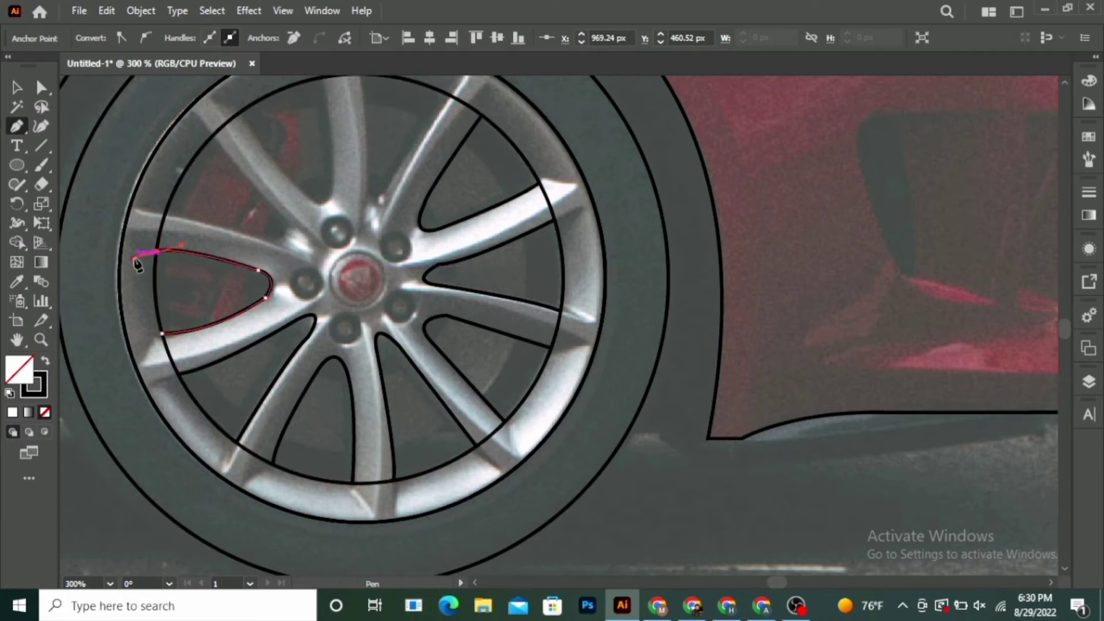
pyautogui.click(166, 213)
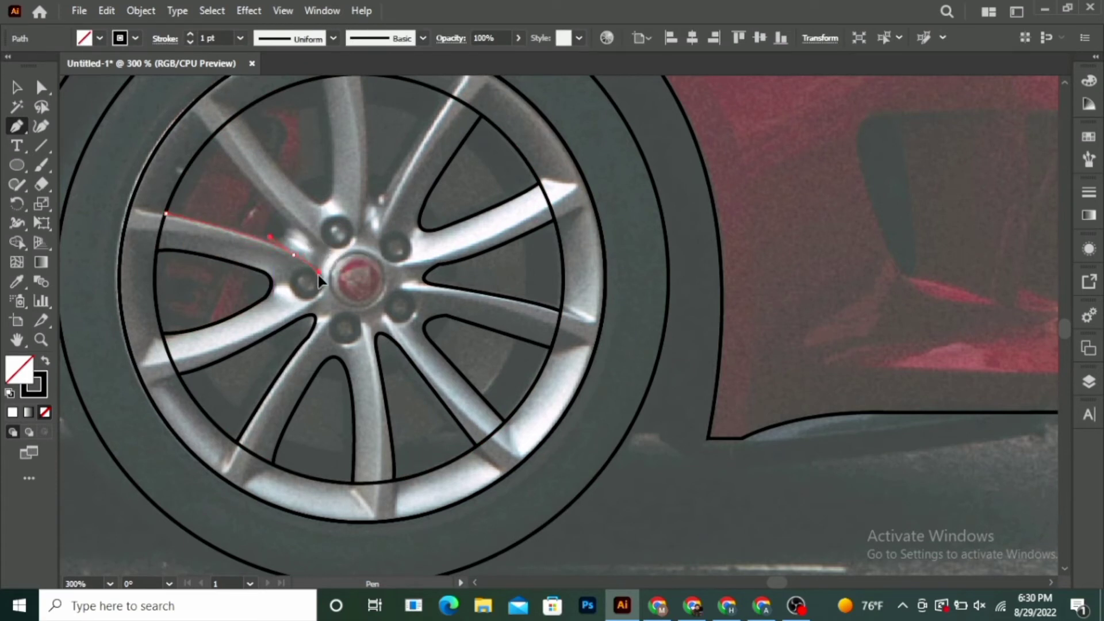
pyautogui.moveTo(312, 268); pyautogui.dragTo(318, 275)
pyautogui.moveTo(313, 237)
pyautogui.mouseDown()
pyautogui.moveTo(284, 204)
pyautogui.moveTo(275, 220)
pyautogui.moveTo(211, 140)
pyautogui.moveTo(222, 180)
pyautogui.mouseUp()
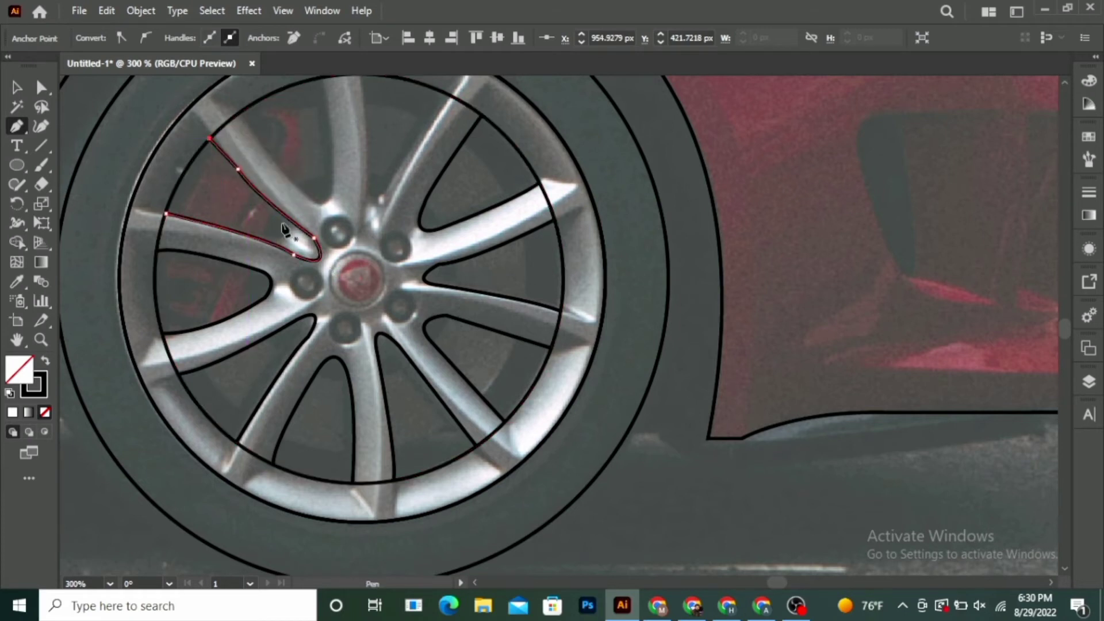
# Step: Complete the upper-left spoke gap outline around its hub tip and close it at the rim
pyautogui.scroll(3, 338, 201)
pyautogui.moveTo(321, 151)
pyautogui.mouseDown()
pyautogui.moveTo(333, 192)
pyautogui.moveTo(322, 298)
pyautogui.mouseUp()
pyautogui.press('ctrl')
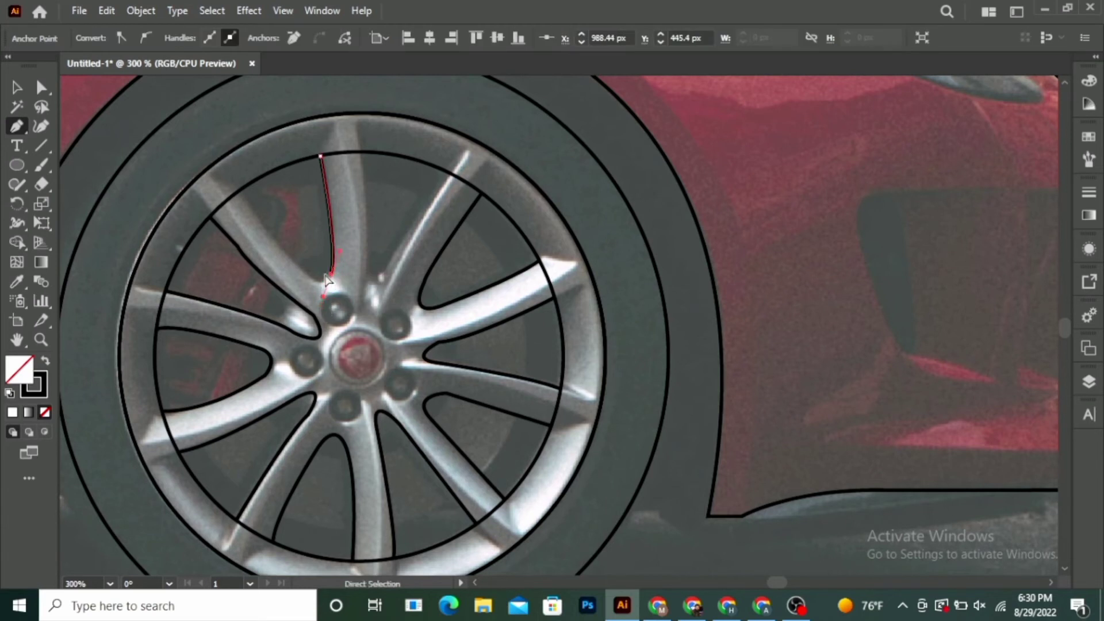
pyautogui.moveTo(332, 275); pyautogui.dragTo(302, 274)
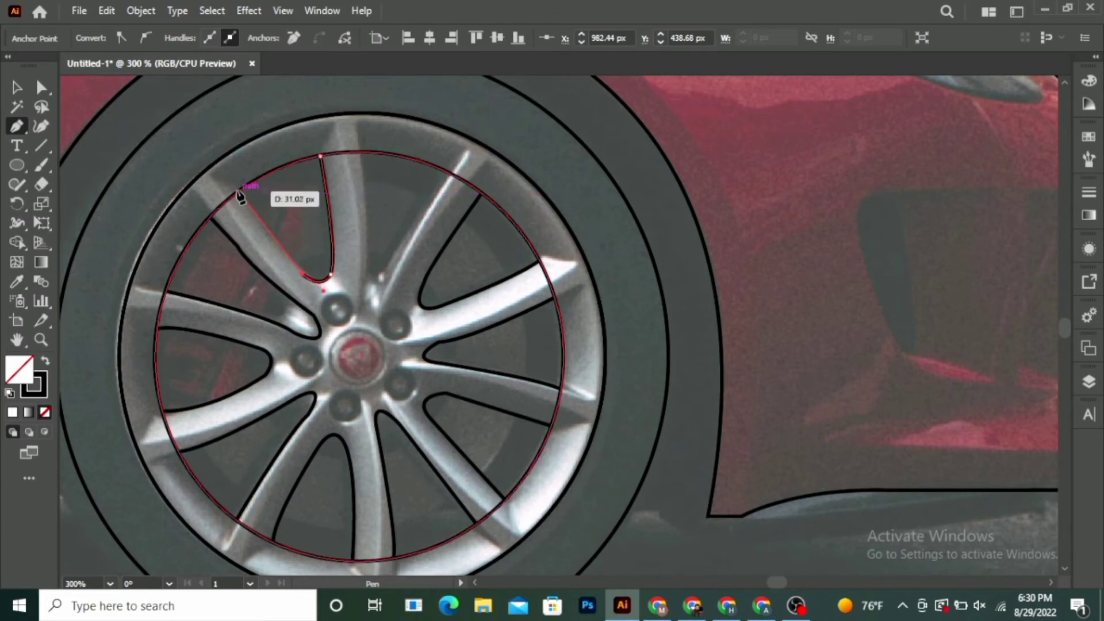
pyautogui.moveTo(240, 189); pyautogui.dragTo(230, 171)
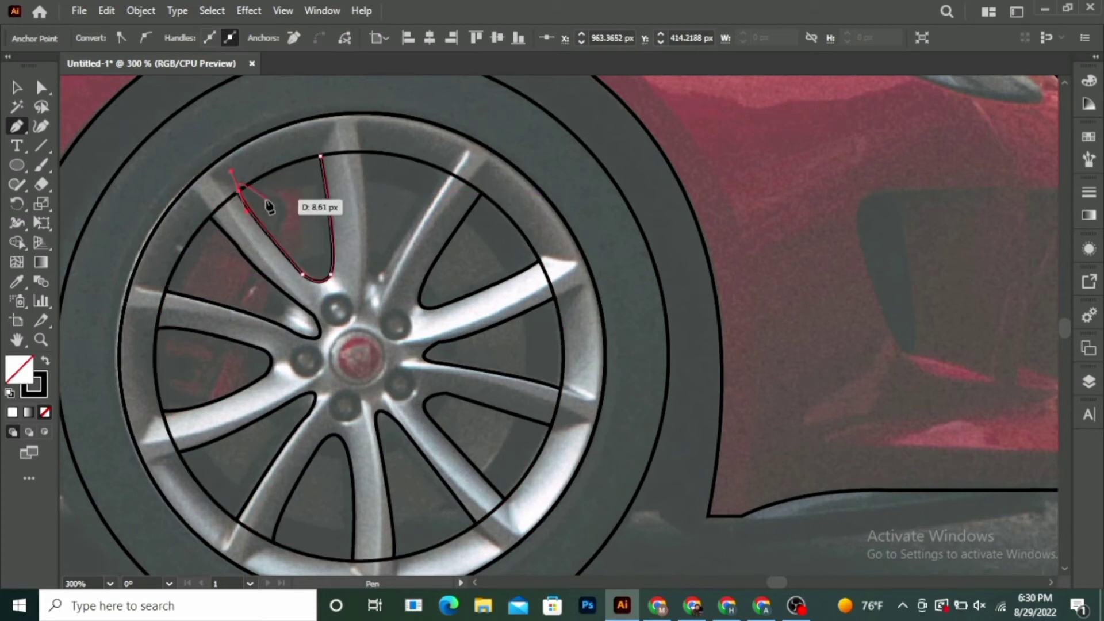
pyautogui.click(359, 152)
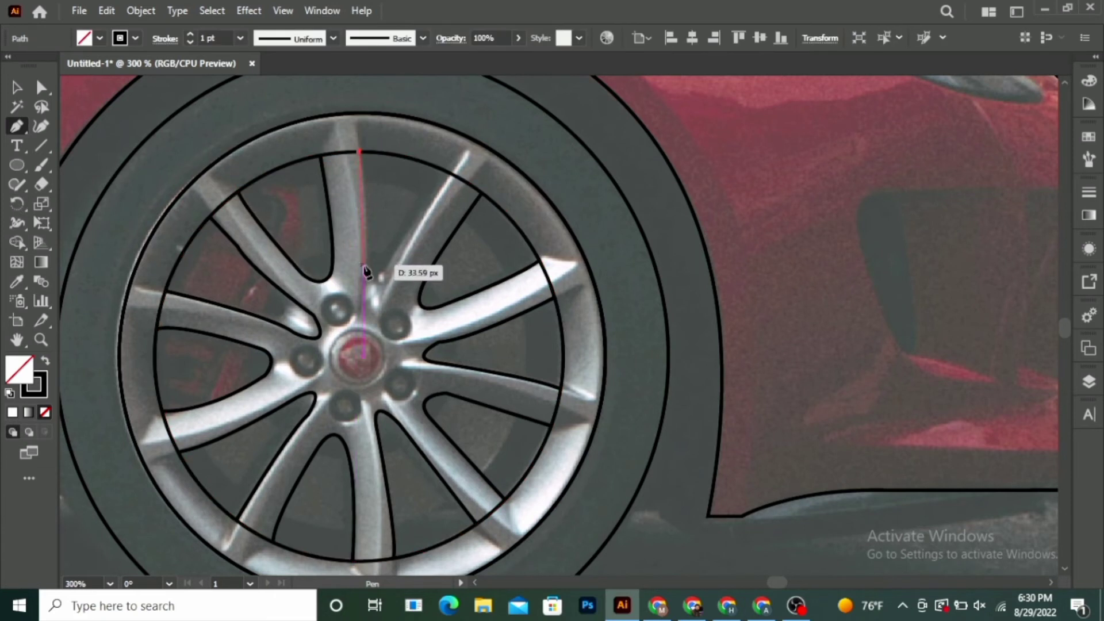
# Step: Trace the gap right of the top spoke from the rim down to a sharp hub tip and back up
pyautogui.moveTo(368, 278); pyautogui.dragTo(361, 290)
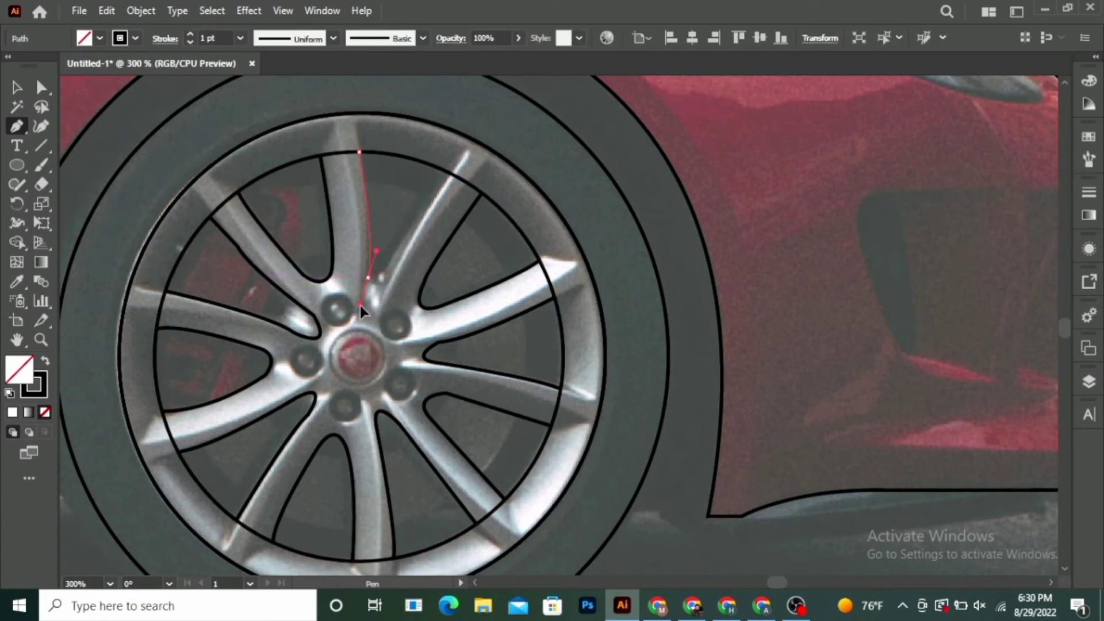
pyautogui.click(368, 278)
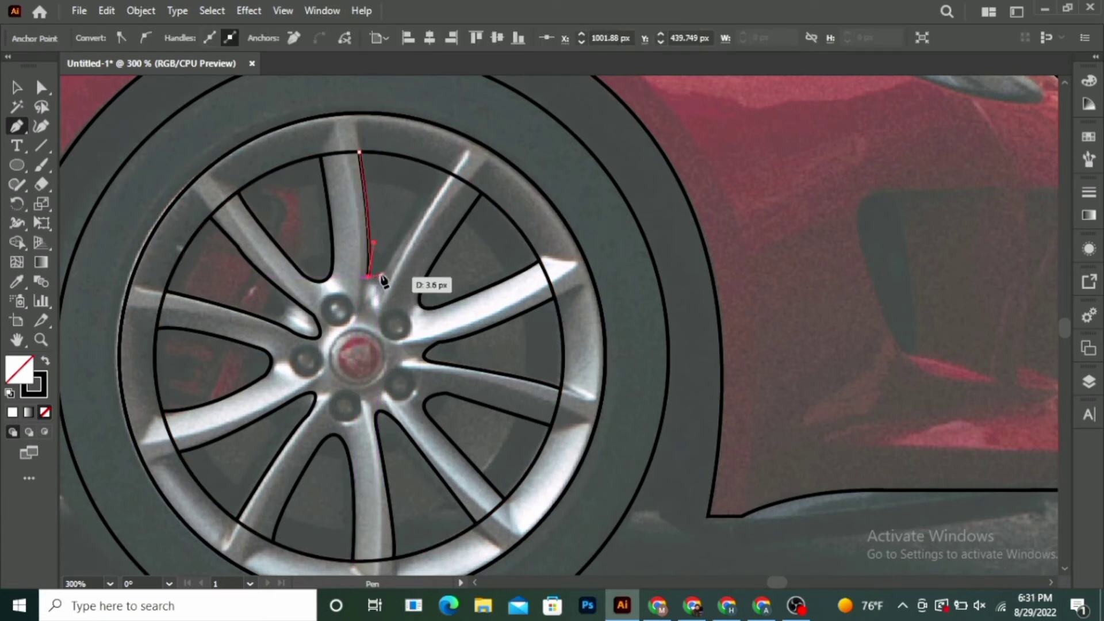
pyautogui.moveTo(383, 272)
pyautogui.mouseDown()
pyautogui.moveTo(395, 268)
pyautogui.moveTo(384, 271)
pyautogui.mouseUp()
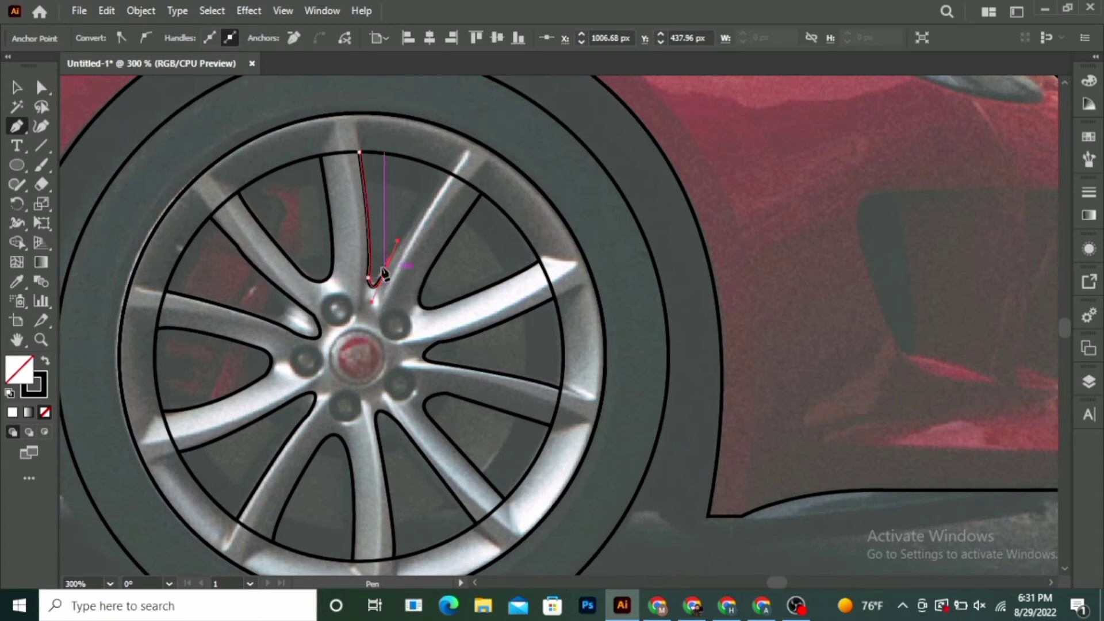
pyautogui.moveTo(448, 172); pyautogui.dragTo(458, 158)
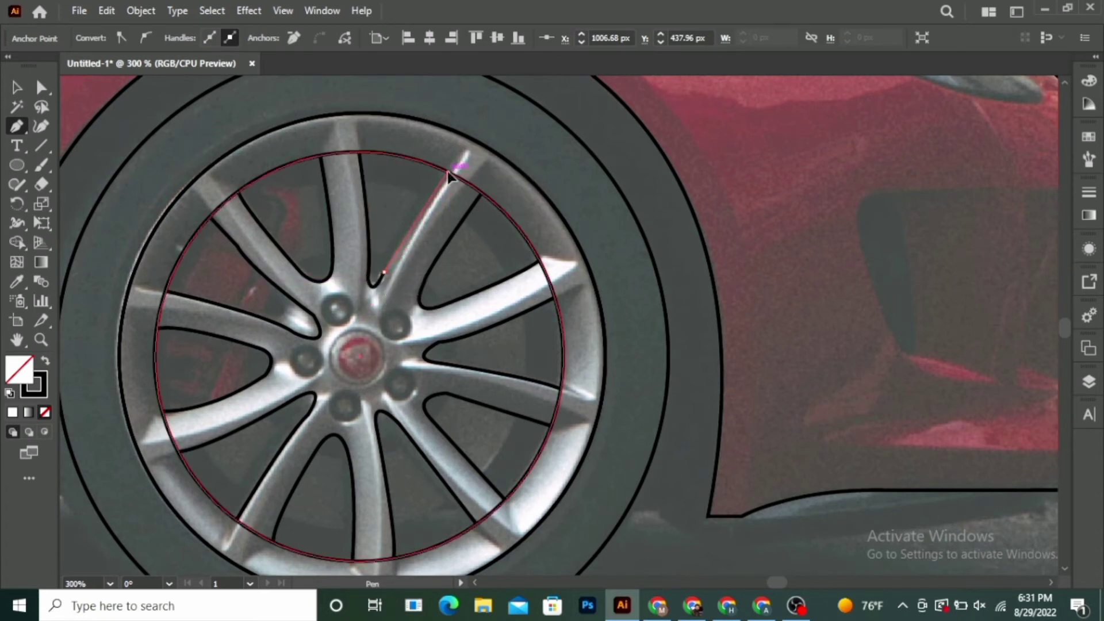
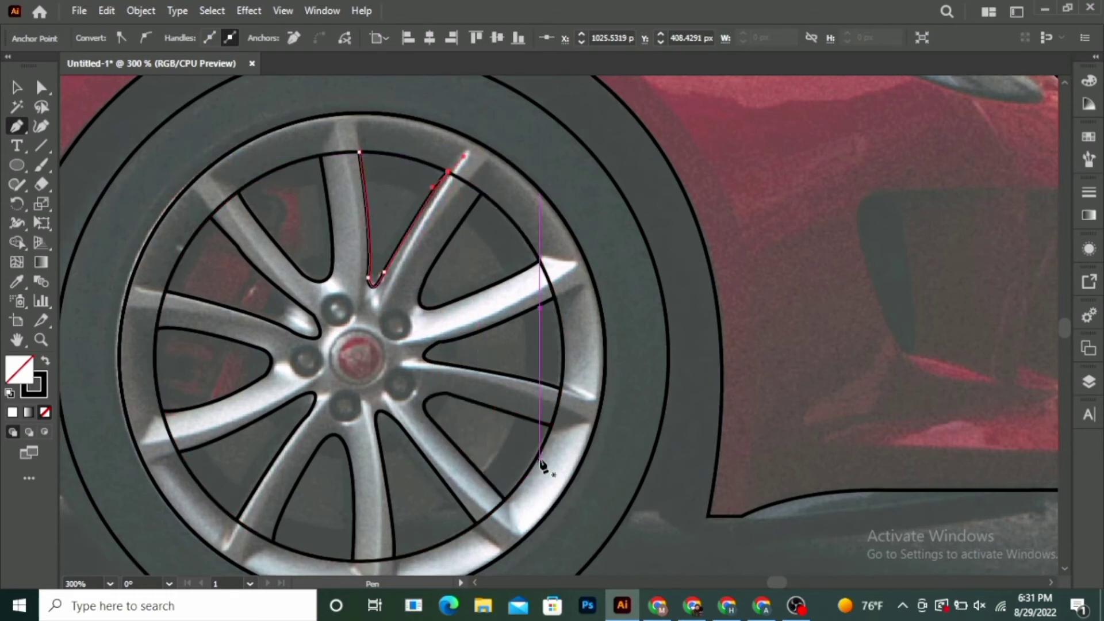
# Step: Trace the four-sided front vent opening behind the front wheel as a closed path
pyautogui.scroll(-2, 544, 463)
pyautogui.scroll(-1, 556, 461)
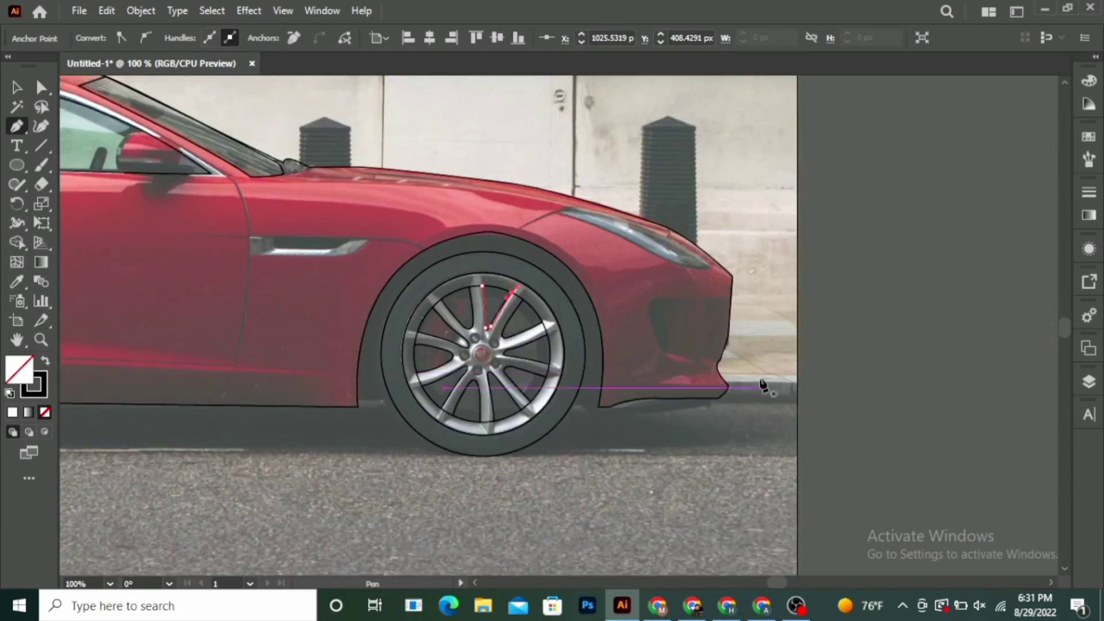
pyautogui.scroll(2, 754, 356)
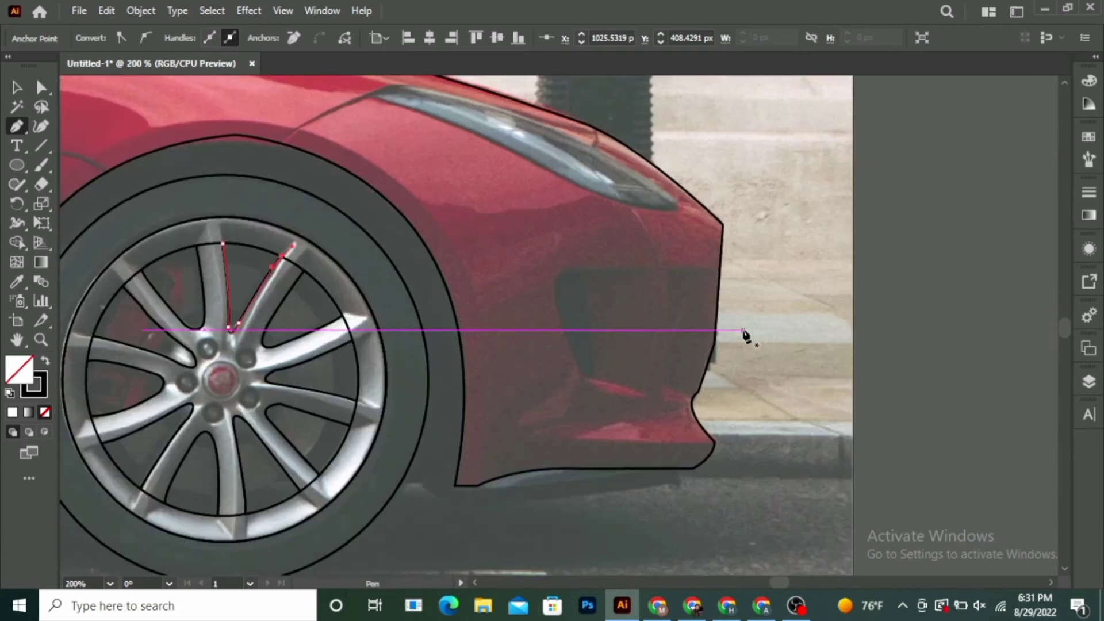
pyautogui.press('Escape')
pyautogui.click(656, 267)
pyautogui.click(577, 270)
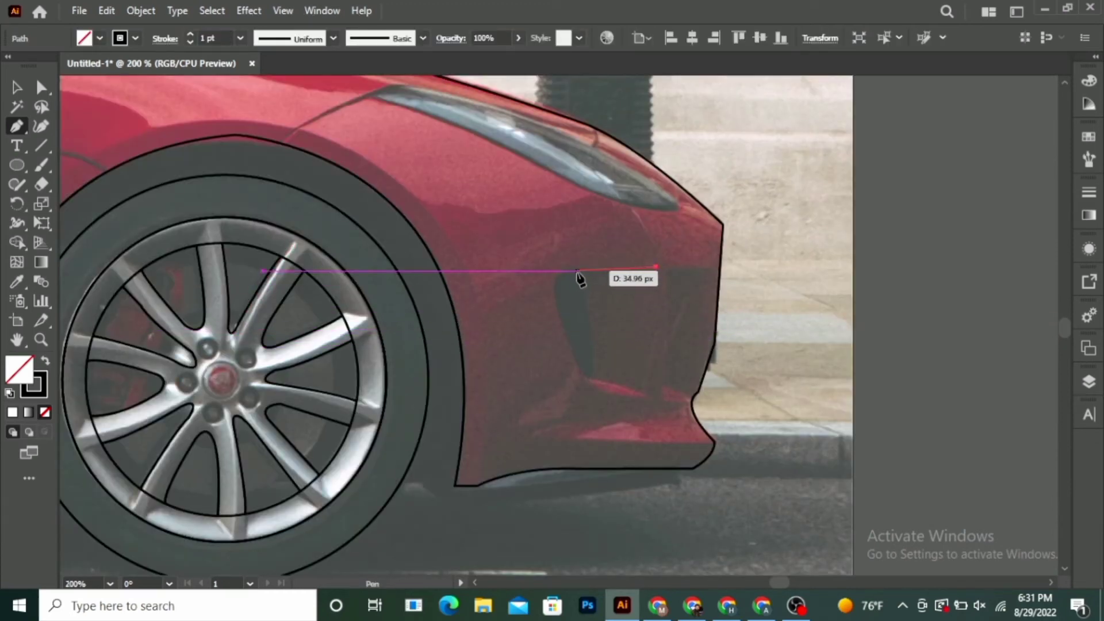
pyautogui.moveTo(589, 372); pyautogui.dragTo(583, 391)
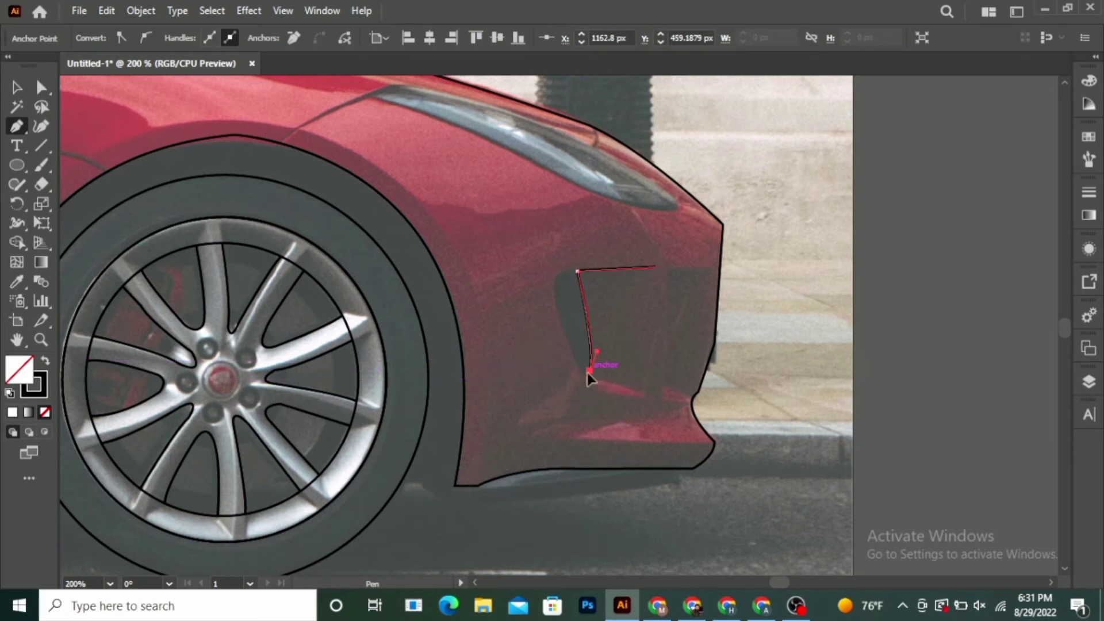
pyautogui.click(642, 392)
pyautogui.click(656, 334)
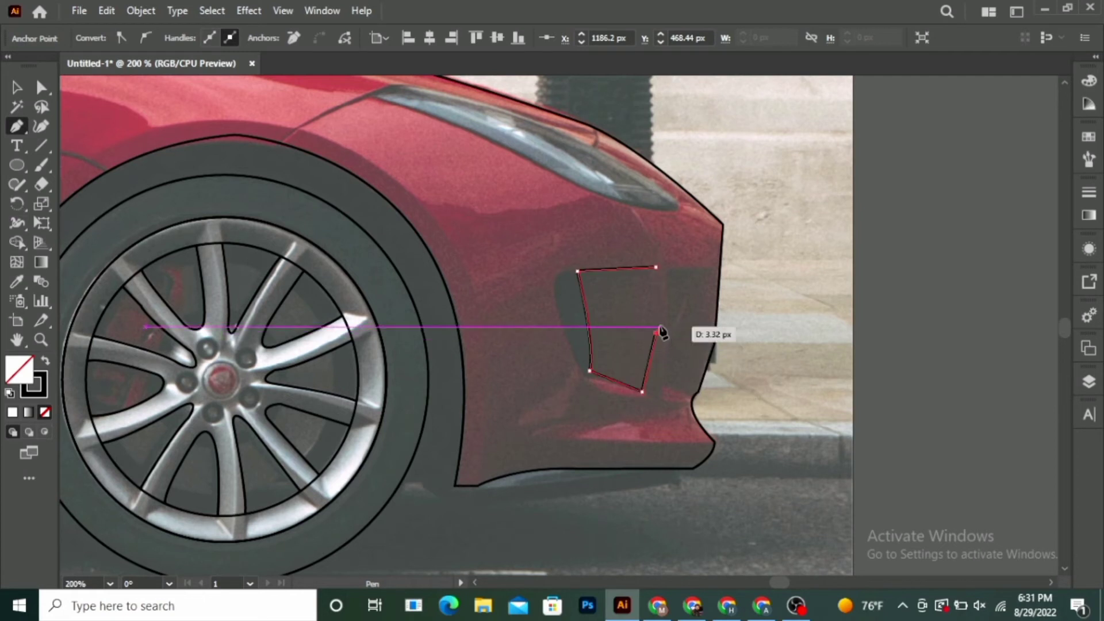
pyautogui.click(656, 268)
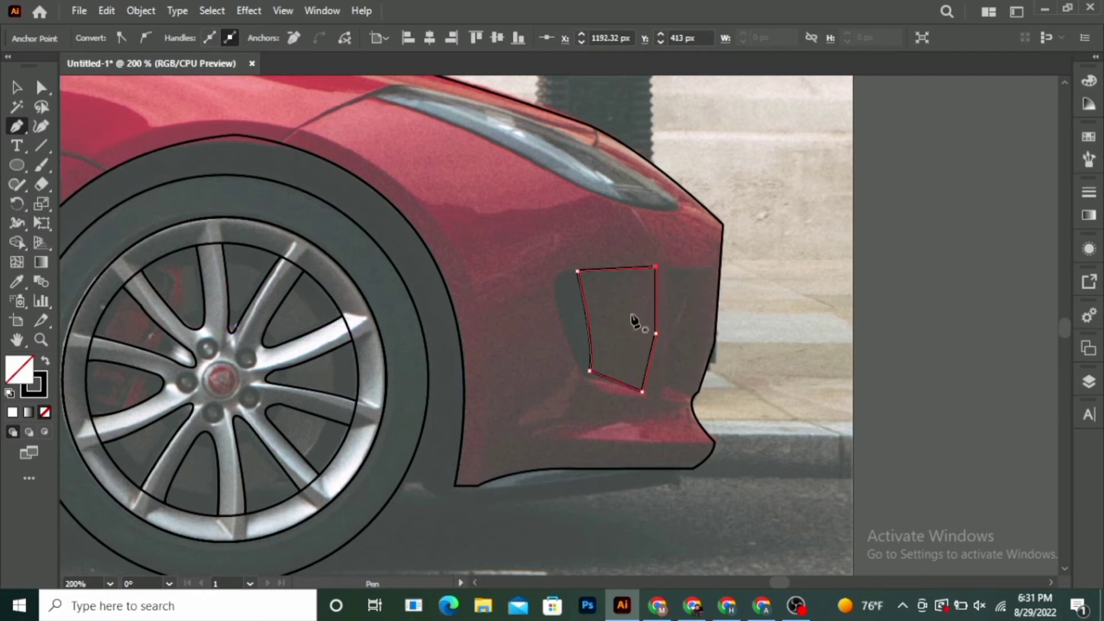
# Step: Trace the curved sliver along the vent opening's left edge as a closed shape
pyautogui.click(574, 270)
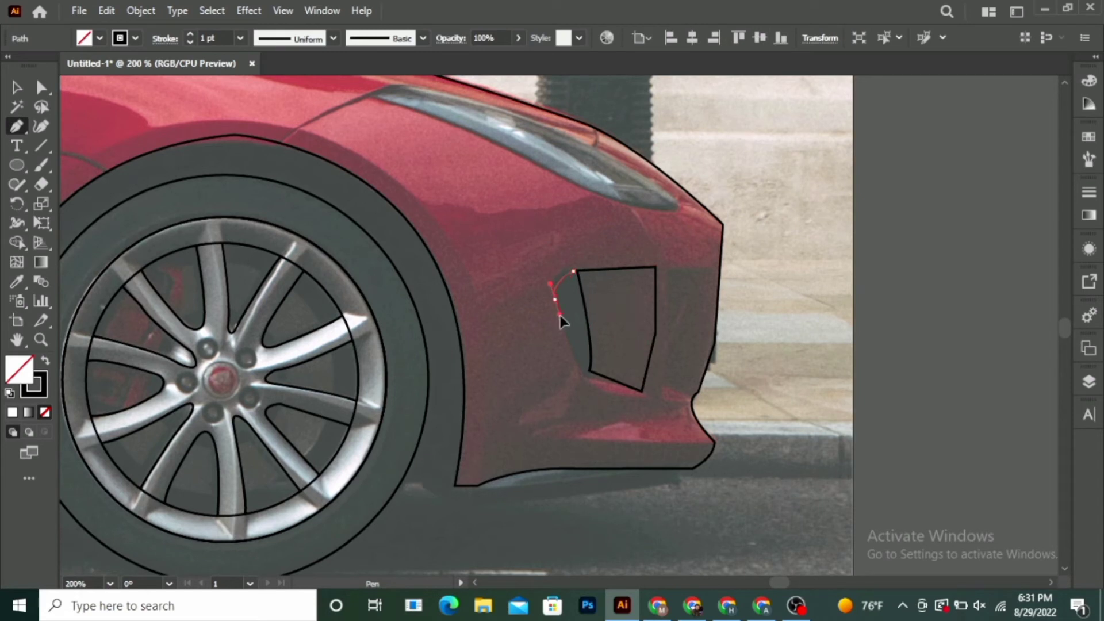
pyautogui.moveTo(559, 327); pyautogui.dragTo(575, 357)
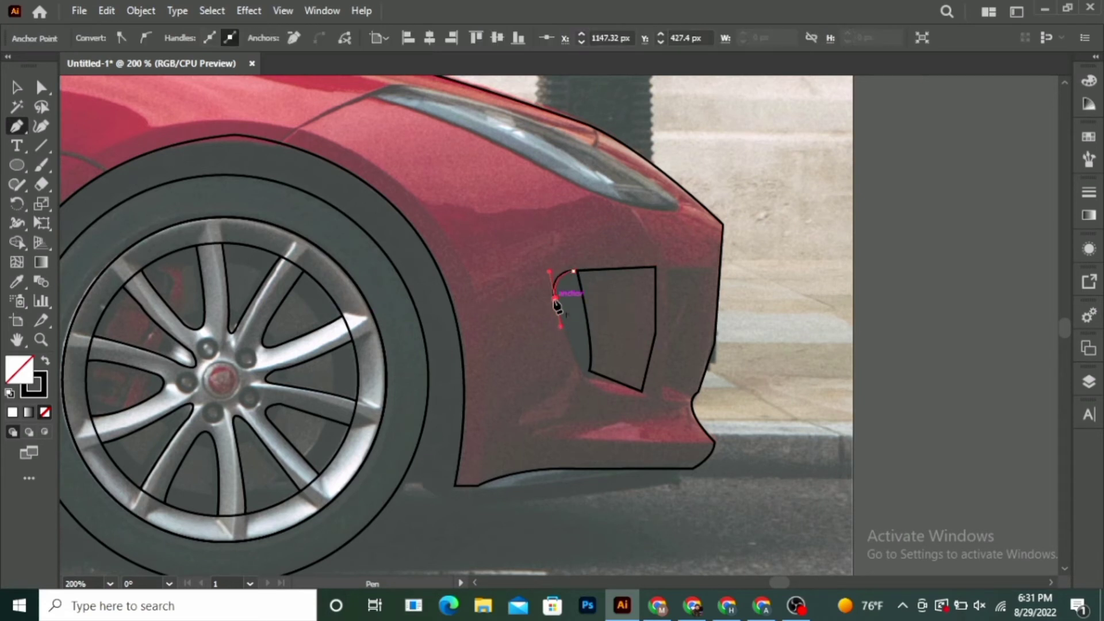
pyautogui.click(581, 370)
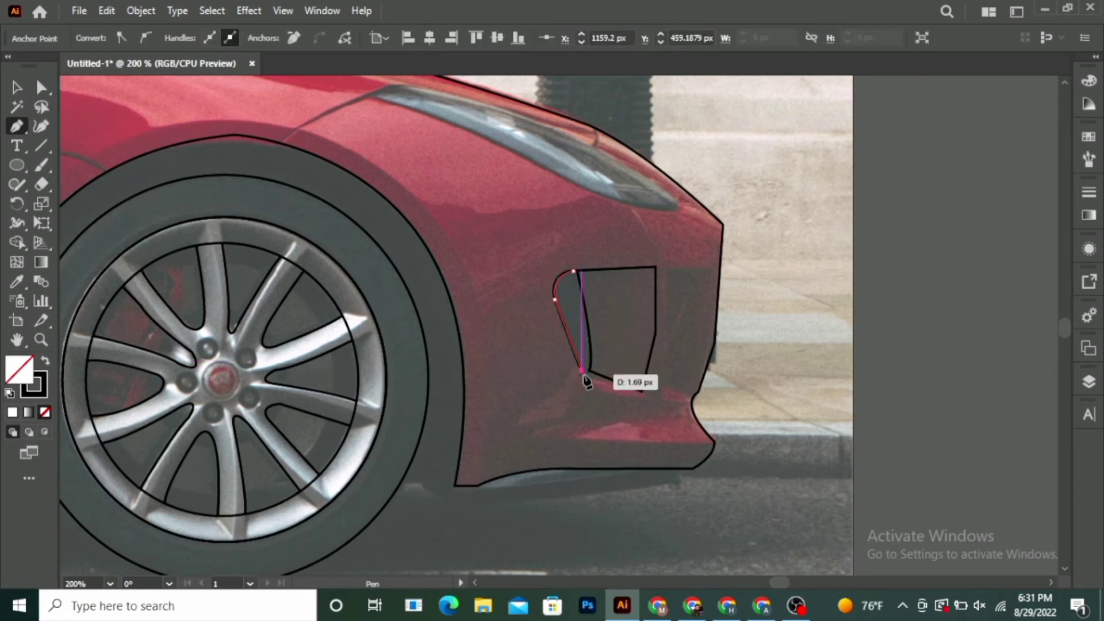
pyautogui.click(611, 384)
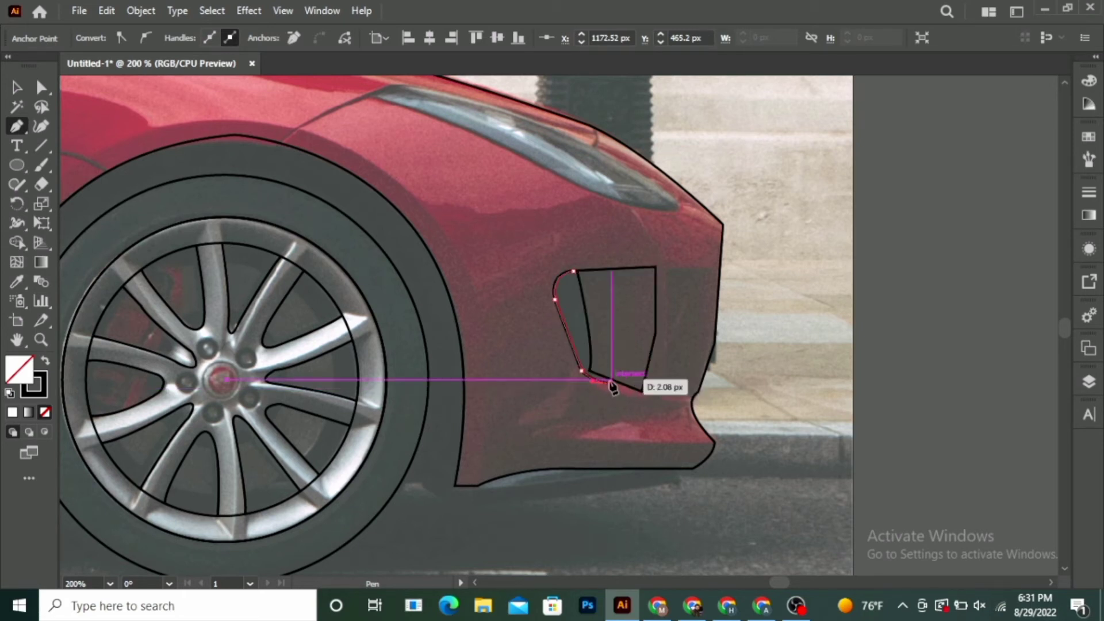
pyautogui.click(611, 386)
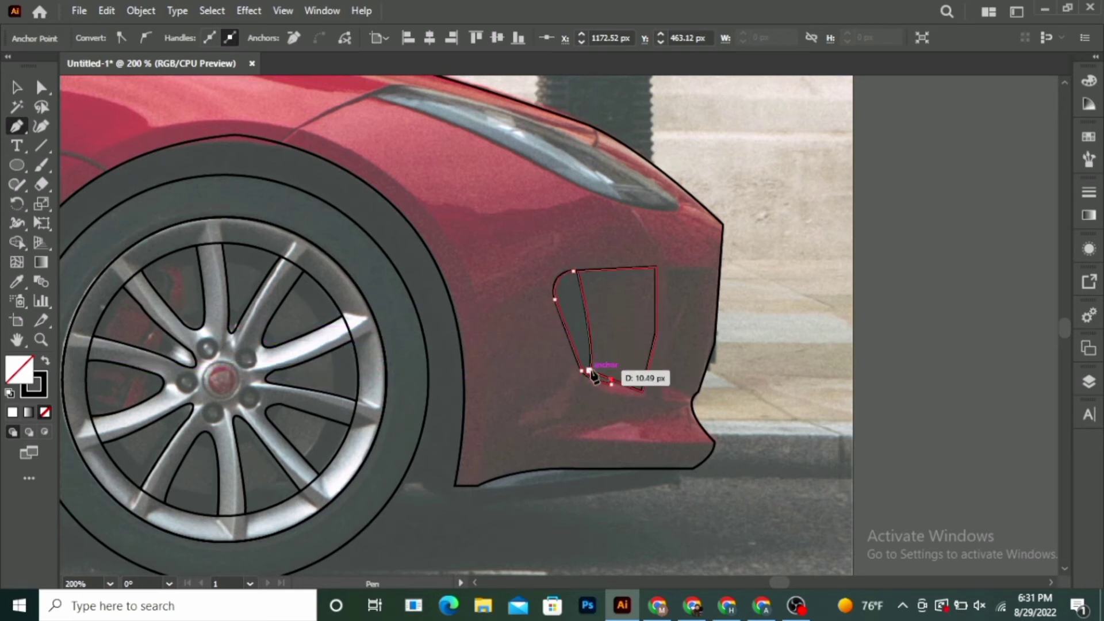
pyautogui.click(589, 372)
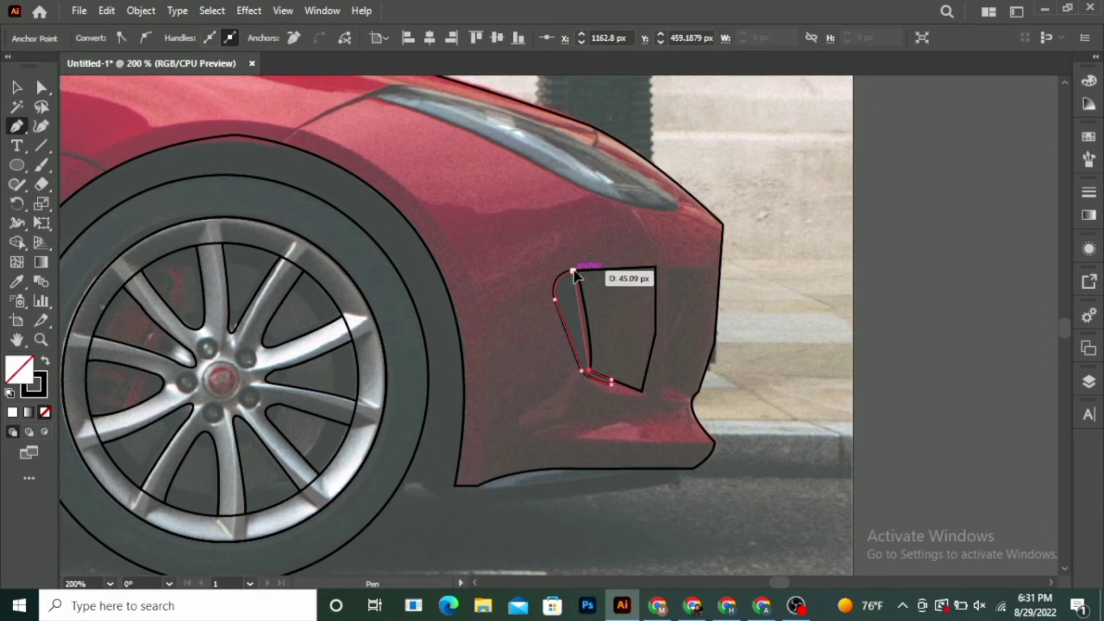
pyautogui.moveTo(574, 270); pyautogui.dragTo(549, 272)
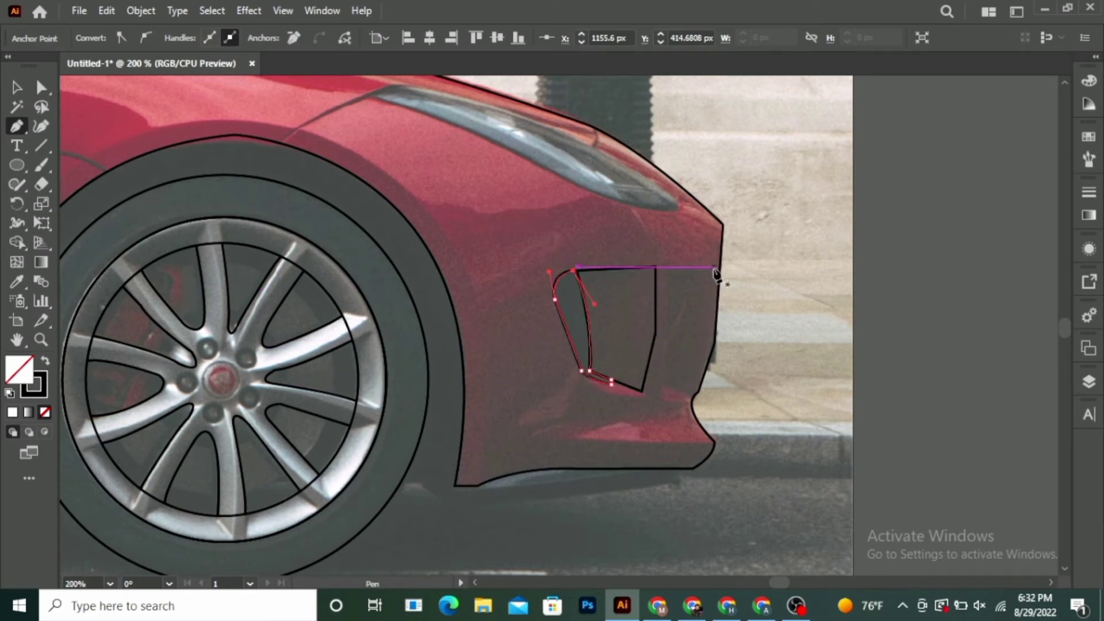
pyautogui.moveTo(716, 271); pyautogui.dragTo(672, 279)
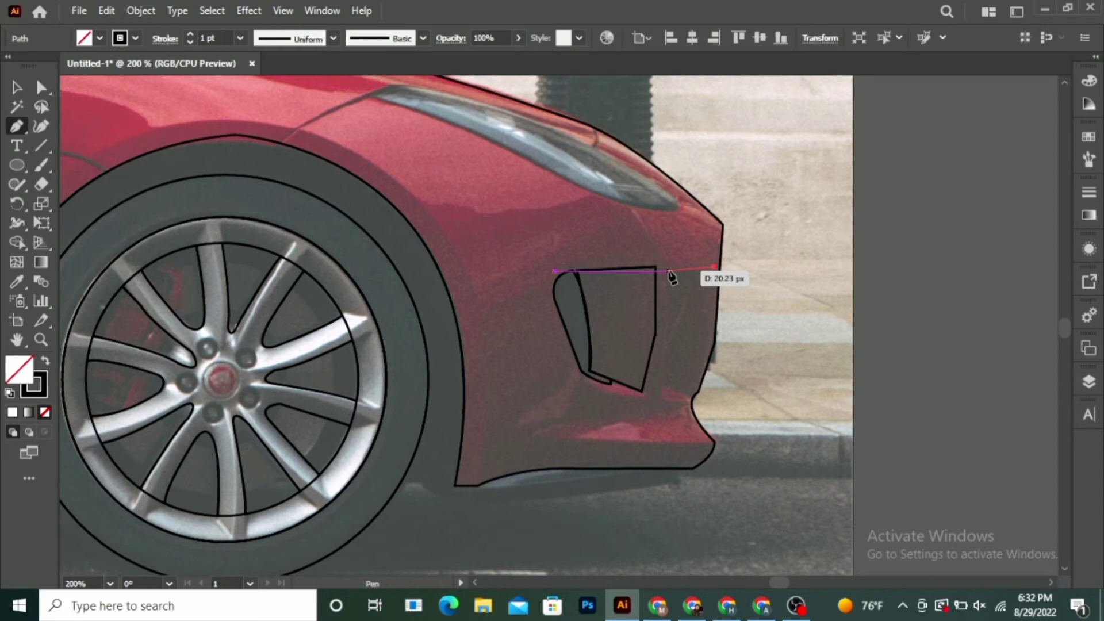
# Step: Trace the outer vent section against the bumper's front edge as a closed path
pyautogui.click(670, 271)
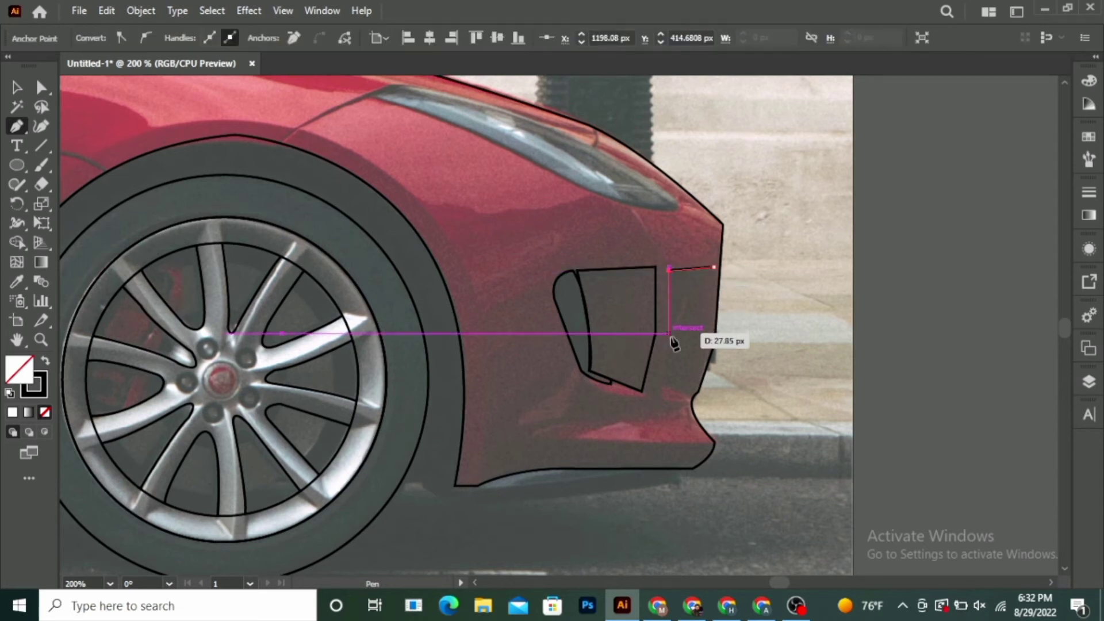
pyautogui.click(662, 396)
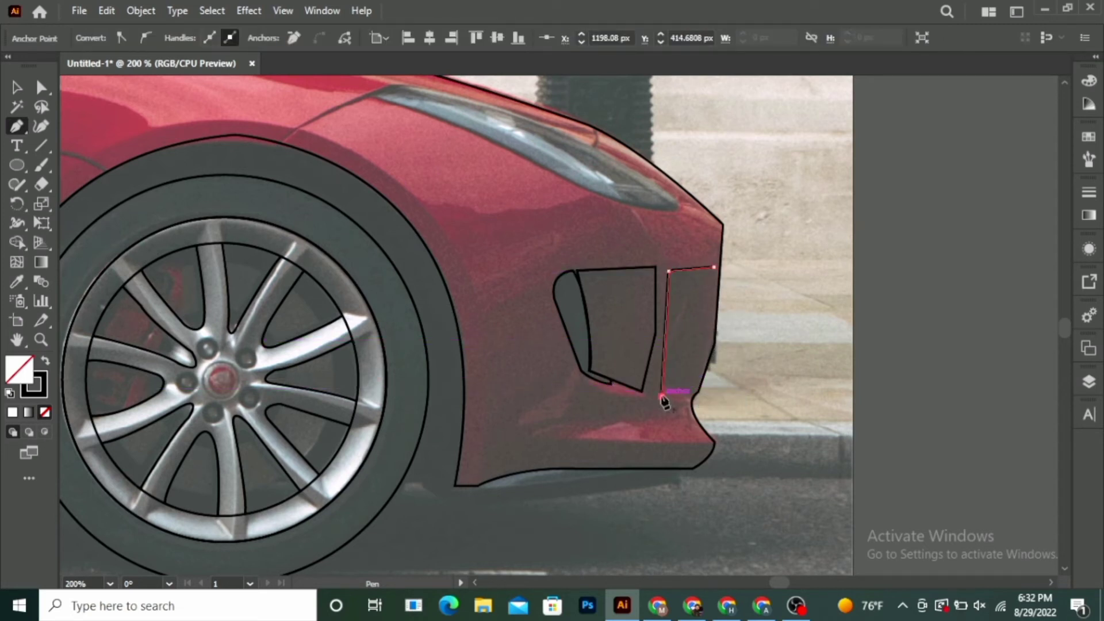
pyautogui.click(692, 403)
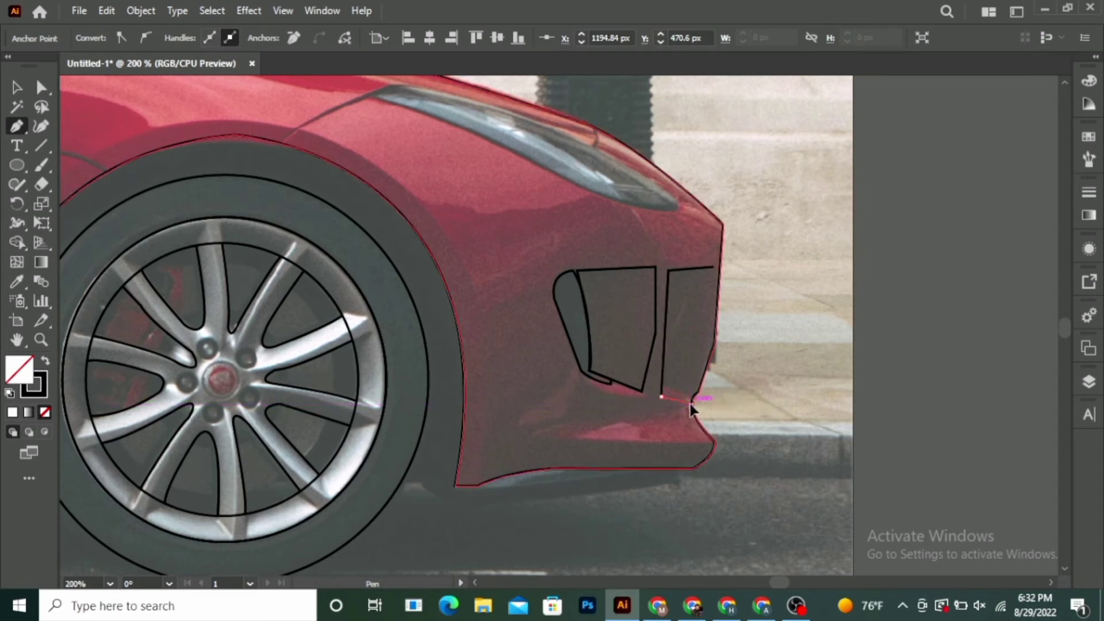
pyautogui.click(715, 345)
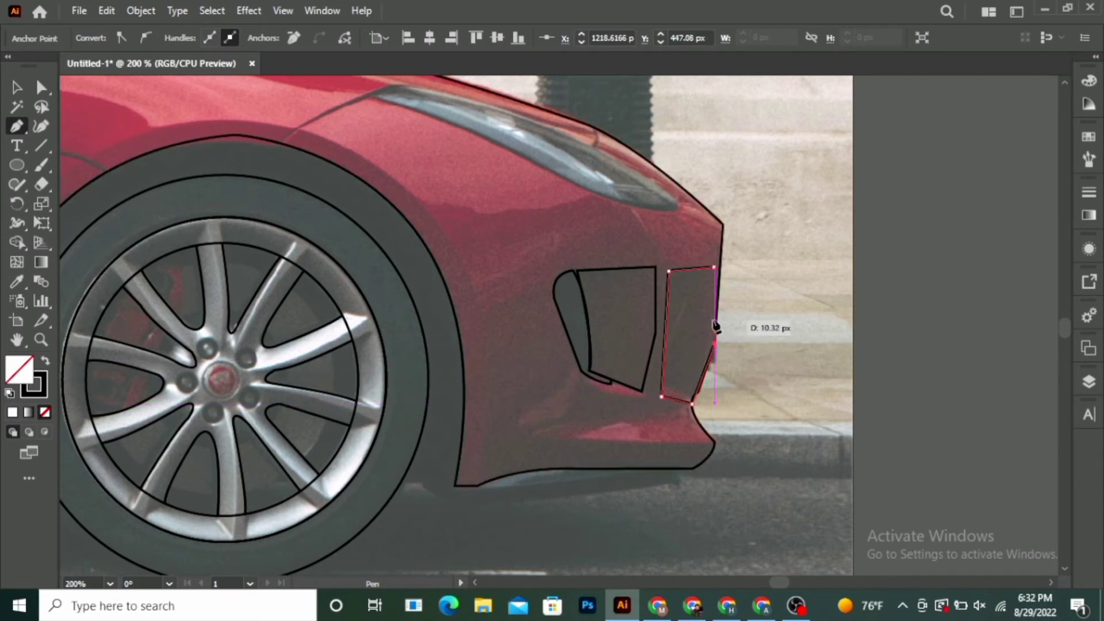
pyautogui.click(714, 268)
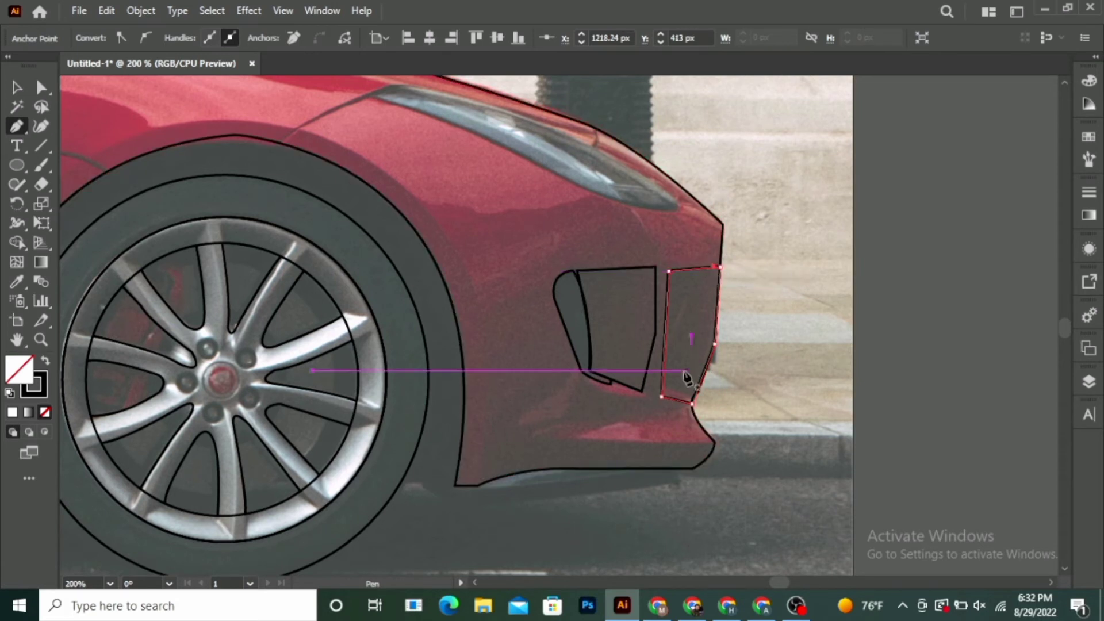
# Step: Draw two small closed slat shapes, lower and upper, inside the outer vent section
pyautogui.moveTo(681, 338); pyautogui.dragTo(670, 343)
pyautogui.click(669, 342)
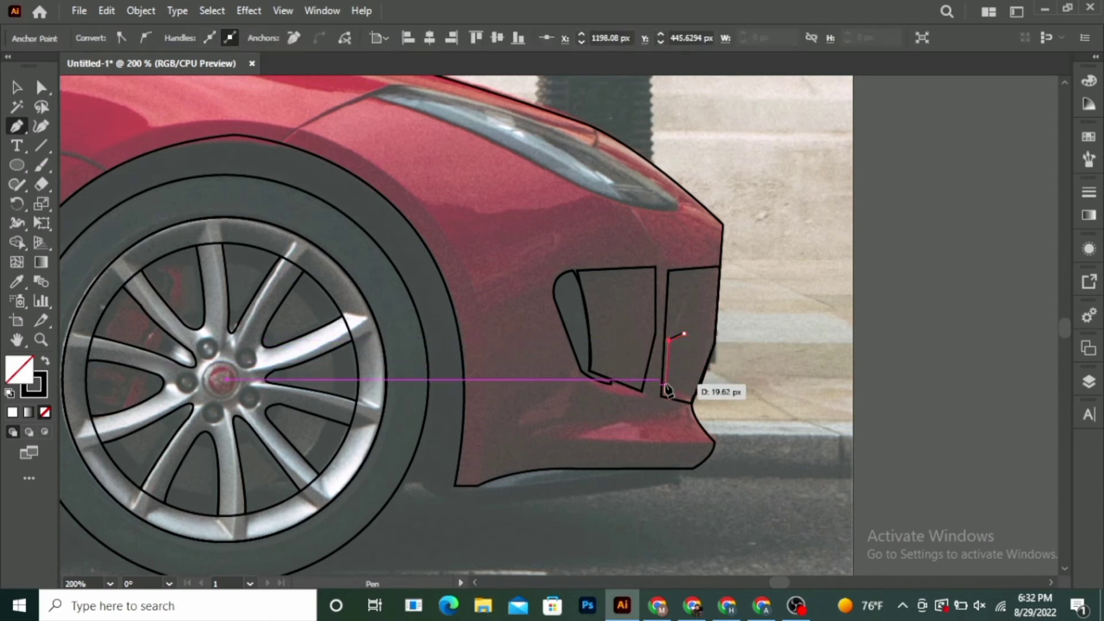
pyautogui.click(665, 383)
pyautogui.click(688, 392)
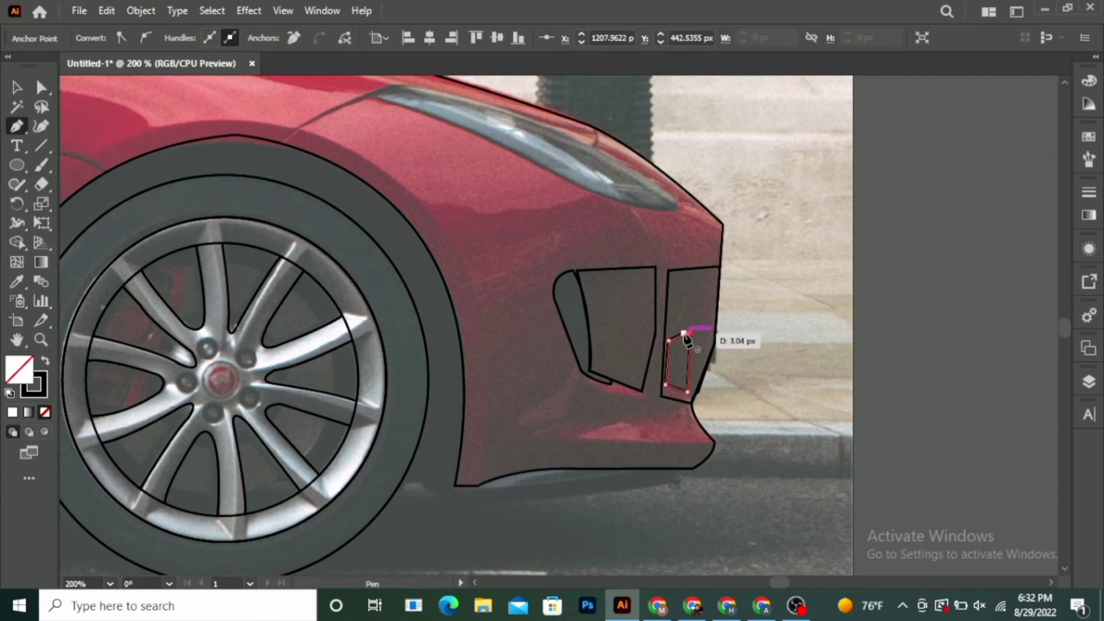
pyautogui.click(686, 333)
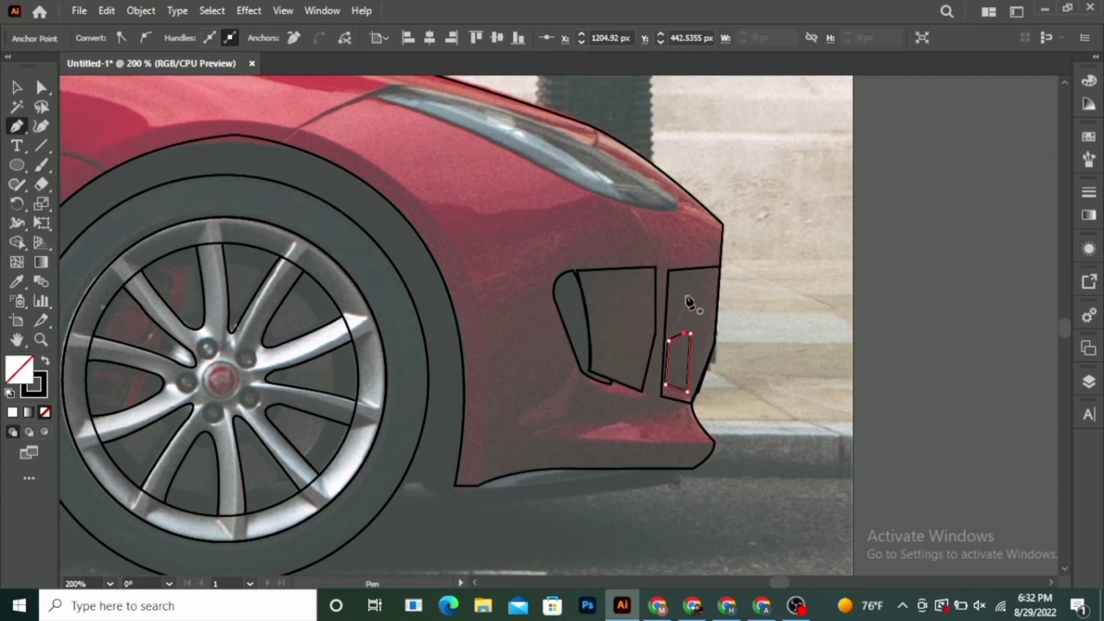
pyautogui.click(677, 278)
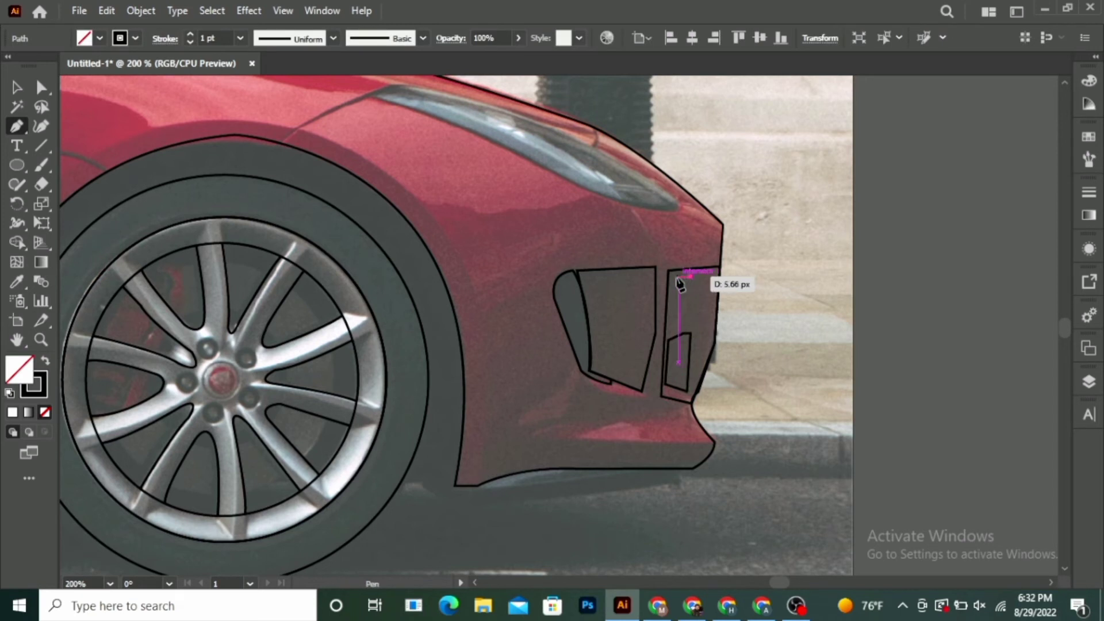
pyautogui.click(671, 328)
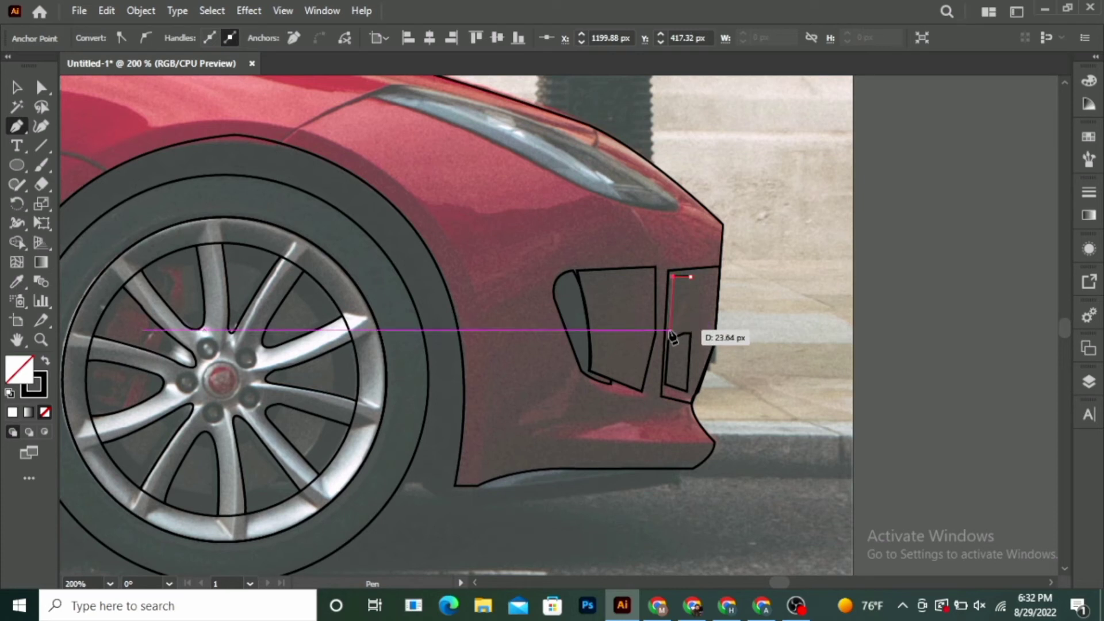
pyautogui.click(672, 330)
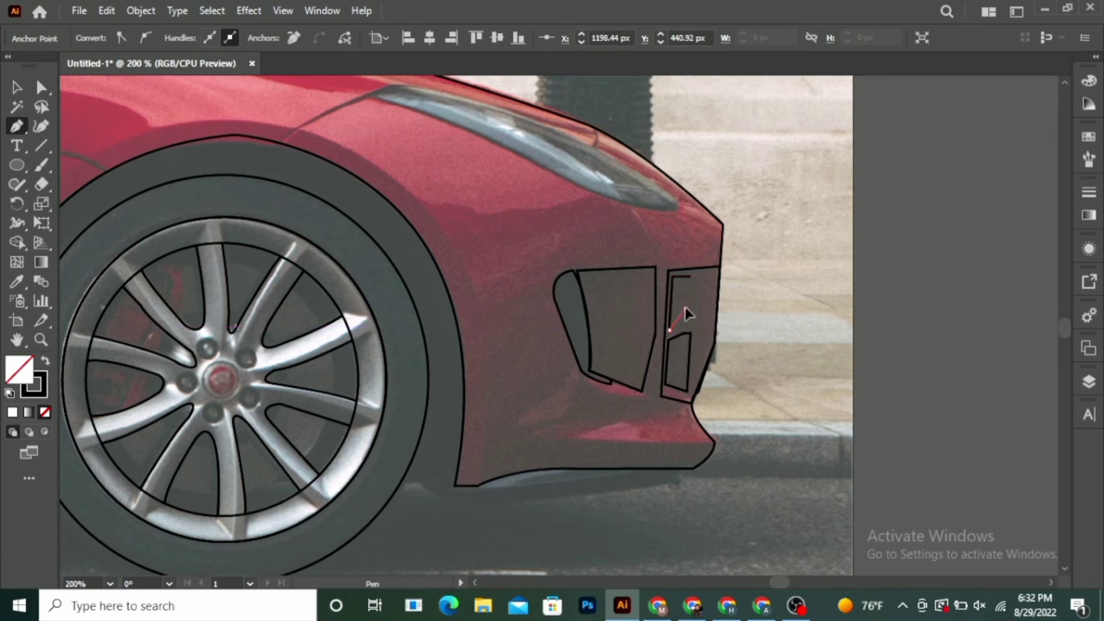
pyautogui.moveTo(693, 292); pyautogui.dragTo(686, 307)
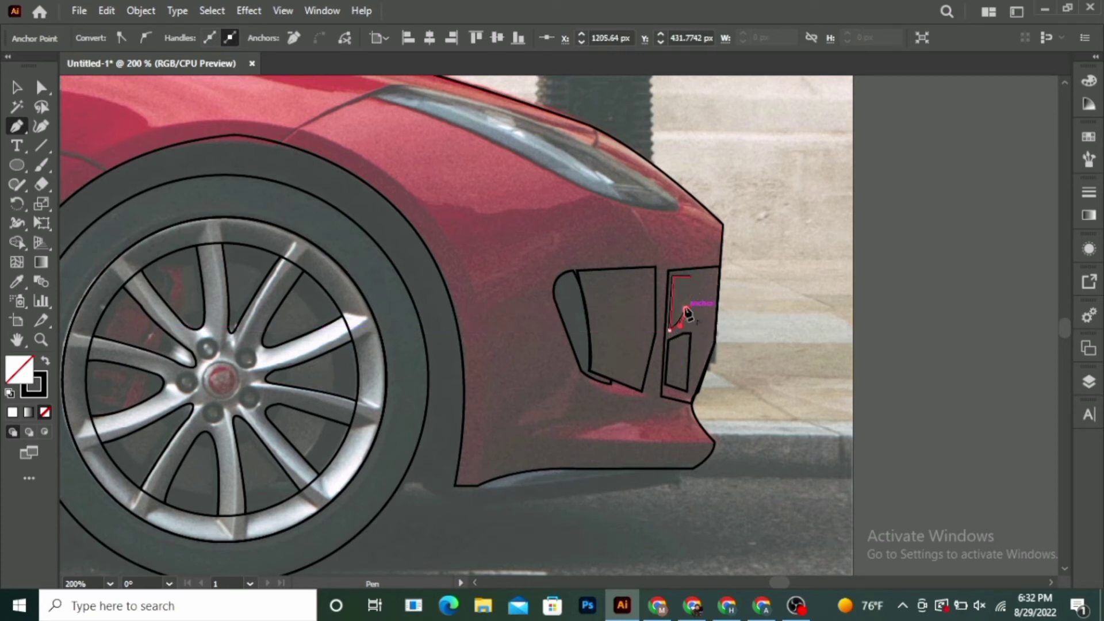
pyautogui.click(690, 278)
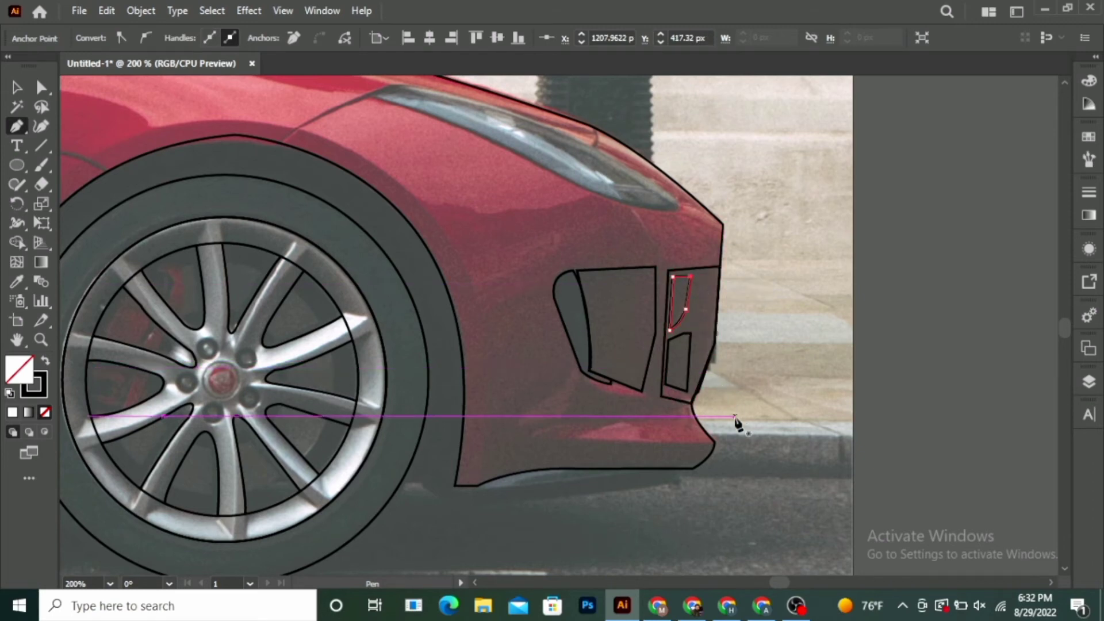
# Step: At 200% zoom, trace a closed curved path around the headlight on the front fender
pyautogui.scroll(-1, 737, 422)
pyautogui.scroll(-1, 735, 424)
pyautogui.scroll(-1, 739, 424)
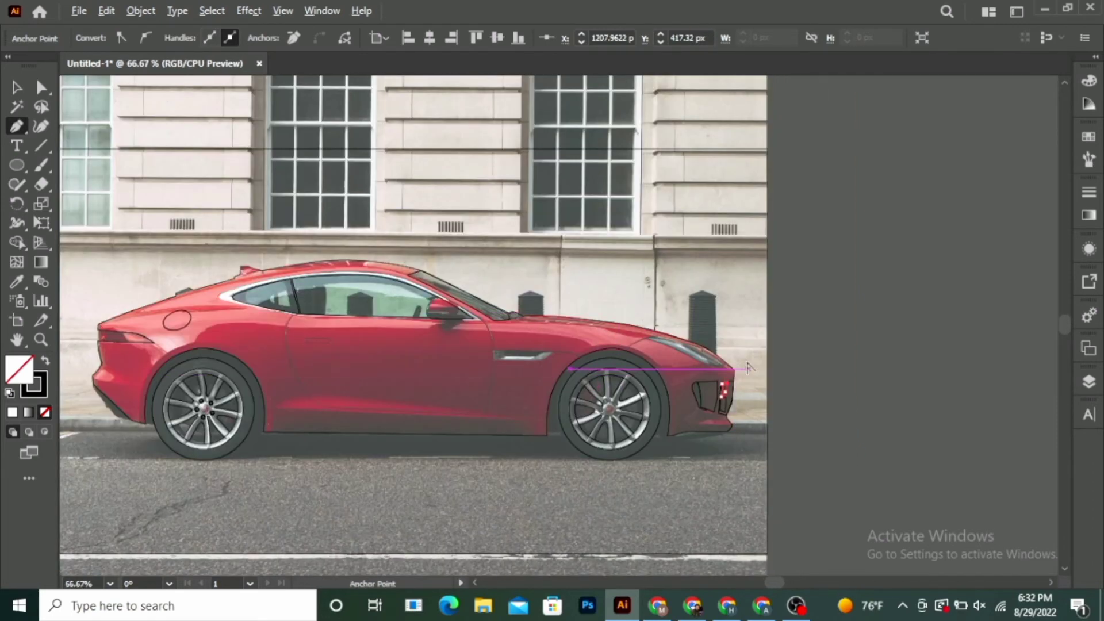
pyautogui.scroll(3, 748, 368)
pyautogui.hscroll(-1, 457, 267)
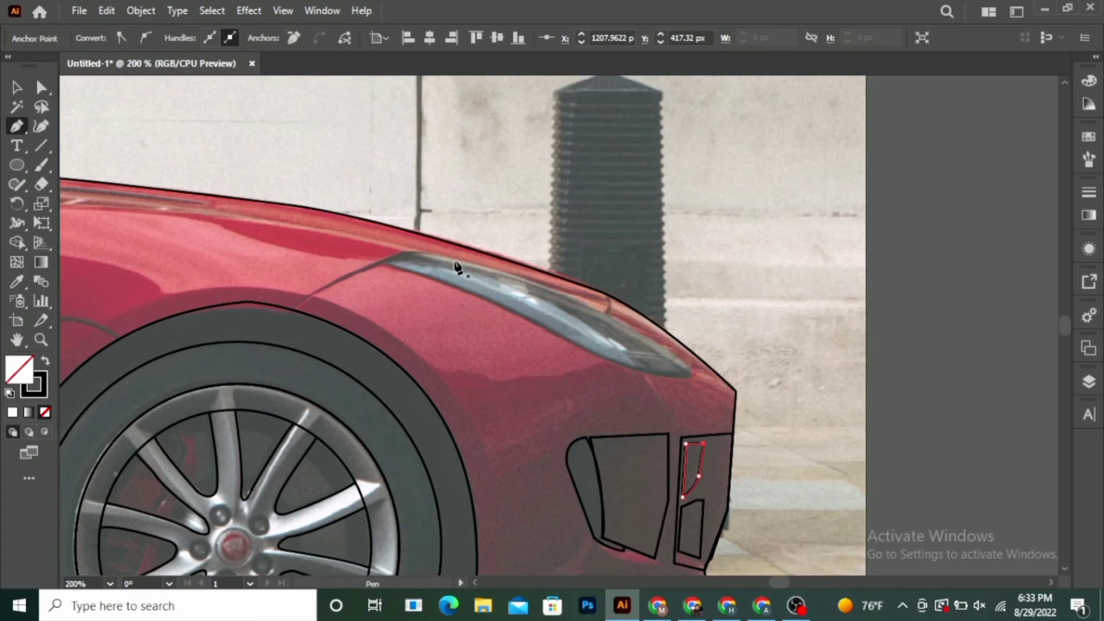
pyautogui.click(406, 254)
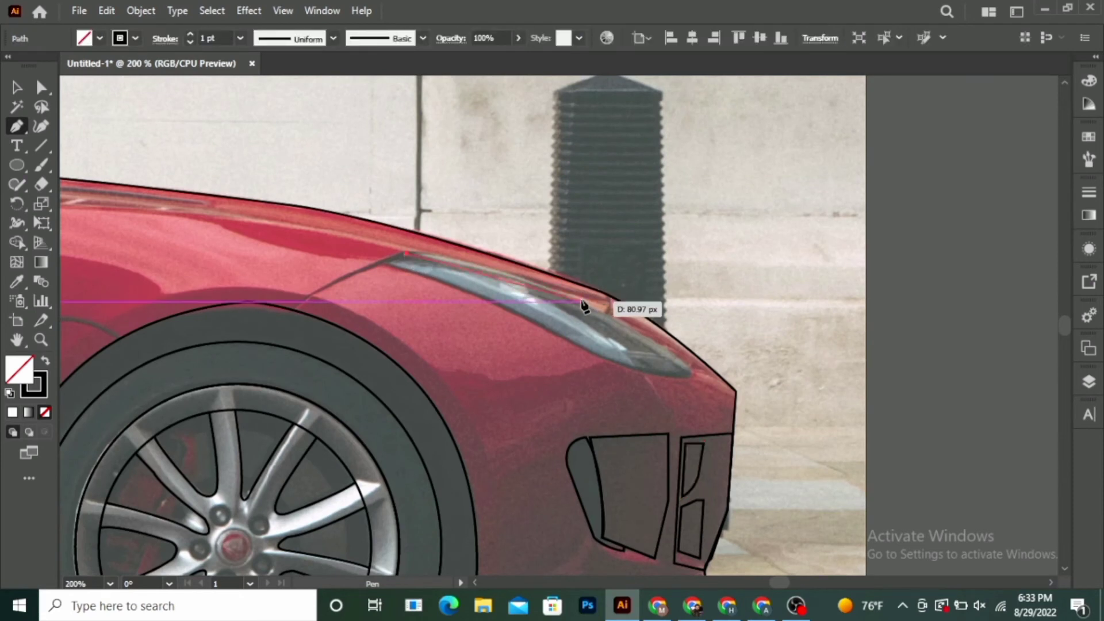
pyautogui.moveTo(587, 302)
pyautogui.mouseDown()
pyautogui.moveTo(612, 321)
pyautogui.moveTo(601, 318)
pyautogui.mouseUp()
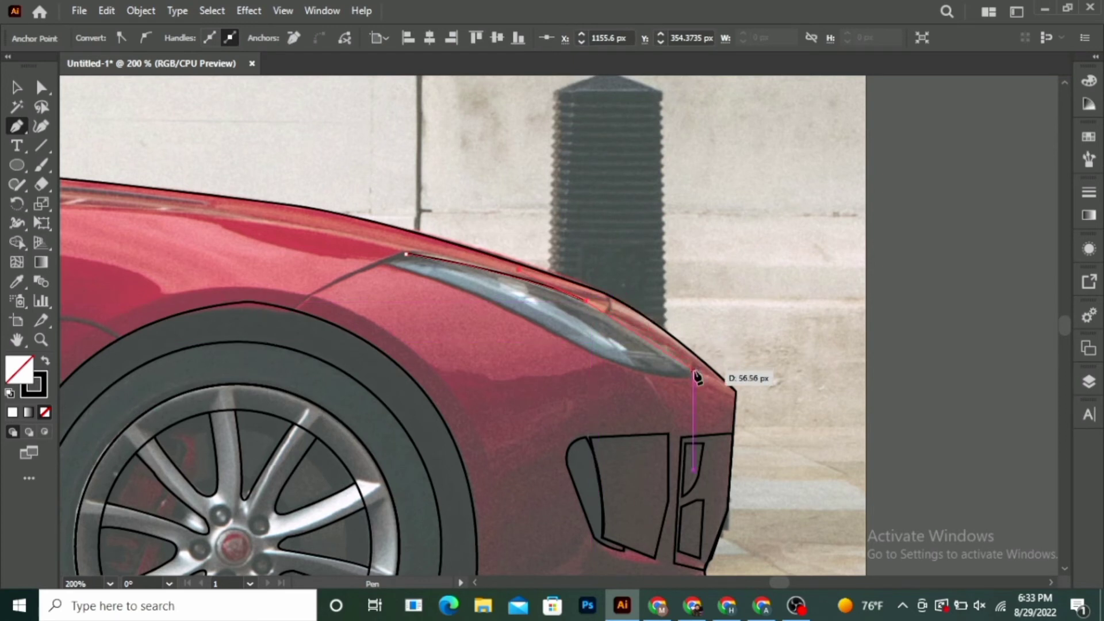
pyautogui.moveTo(691, 375)
pyautogui.mouseDown()
pyautogui.moveTo(681, 393)
pyautogui.moveTo(627, 379)
pyautogui.moveTo(580, 342)
pyautogui.mouseUp()
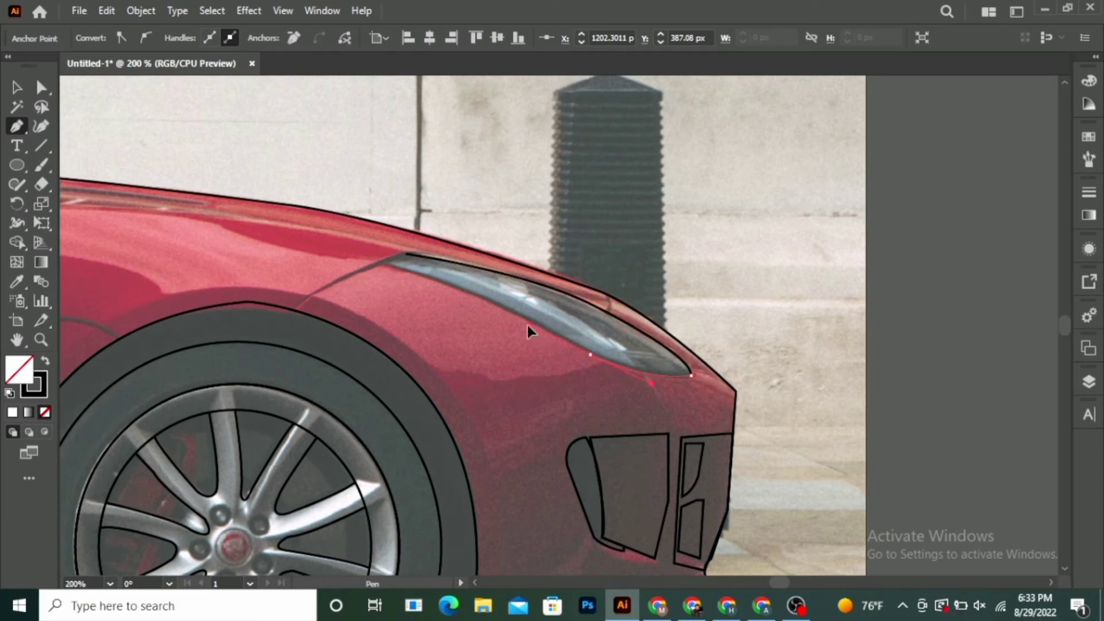
pyautogui.moveTo(556, 348)
pyautogui.mouseDown()
pyautogui.moveTo(591, 359)
pyautogui.moveTo(460, 291)
pyautogui.mouseUp()
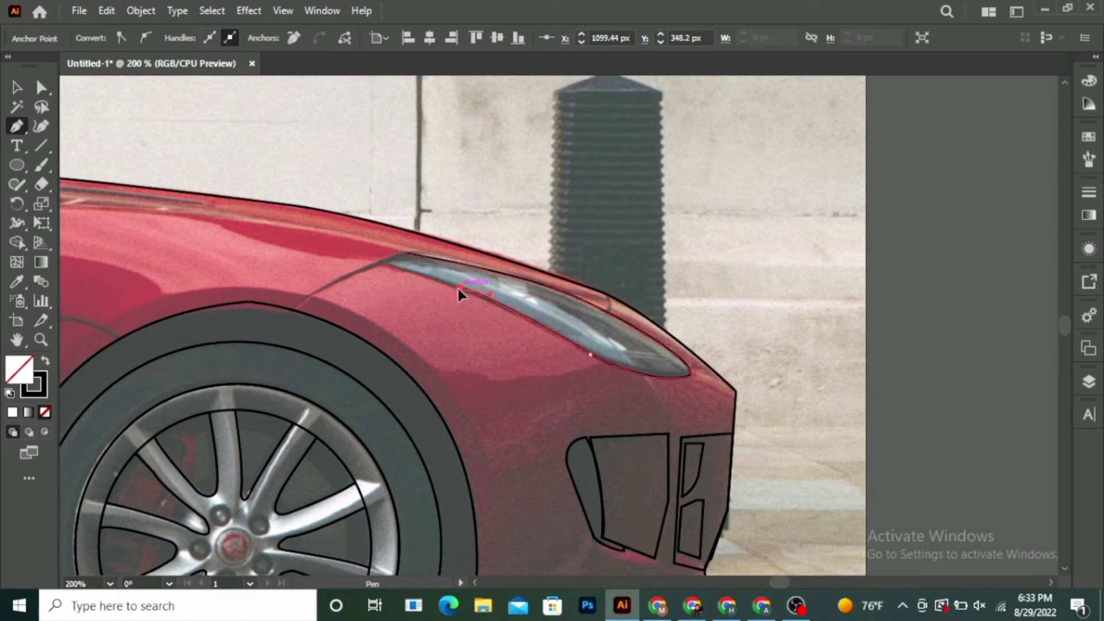
pyautogui.moveTo(406, 254)
pyautogui.mouseDown()
pyautogui.moveTo(401, 274)
pyautogui.moveTo(379, 264)
pyautogui.moveTo(397, 257)
pyautogui.mouseUp()
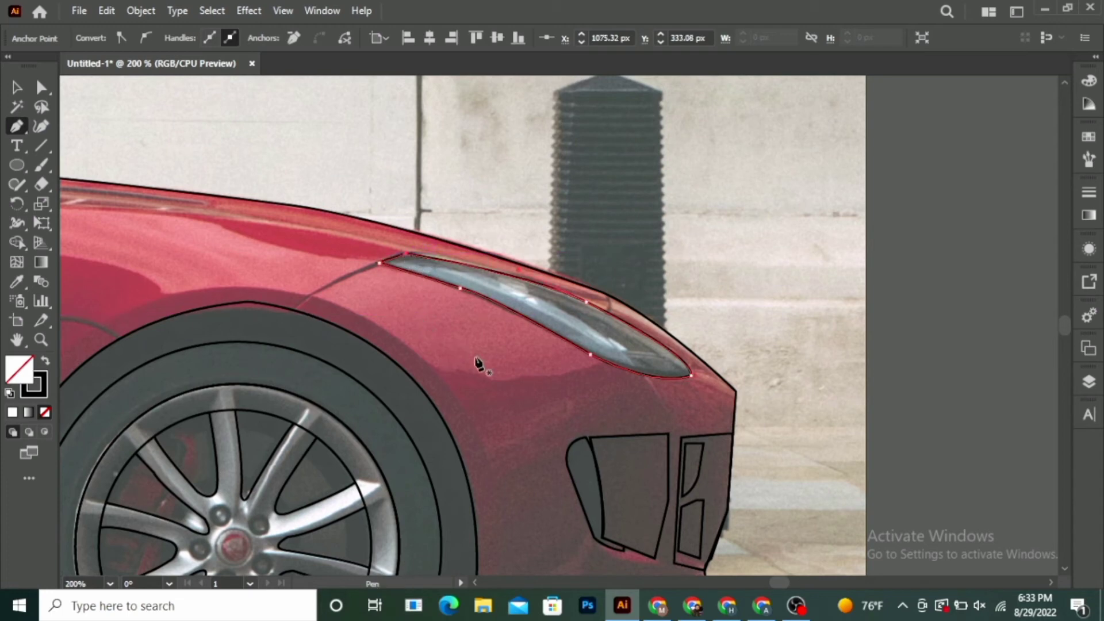
pyautogui.scroll(-1, 828, 413)
# Step: Trace the chrome side vent's corners and curved right tip as a closed path
pyautogui.scroll(-1, 829, 403)
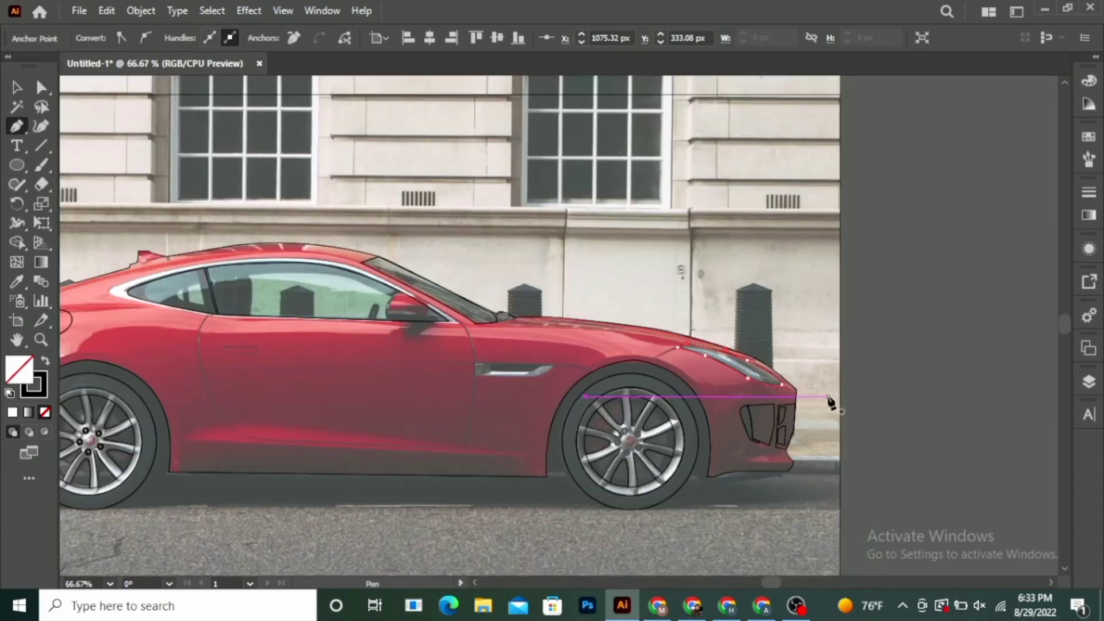
pyautogui.scroll(2, 420, 387)
pyautogui.scroll(1, 759, 359)
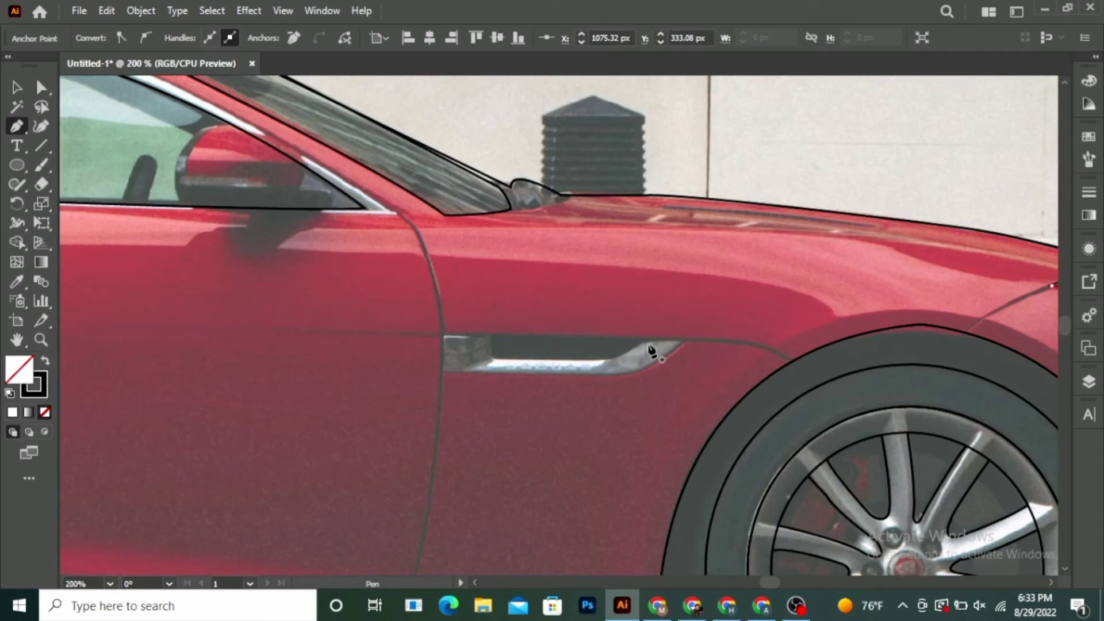
pyautogui.moveTo(647, 340); pyautogui.dragTo(614, 366)
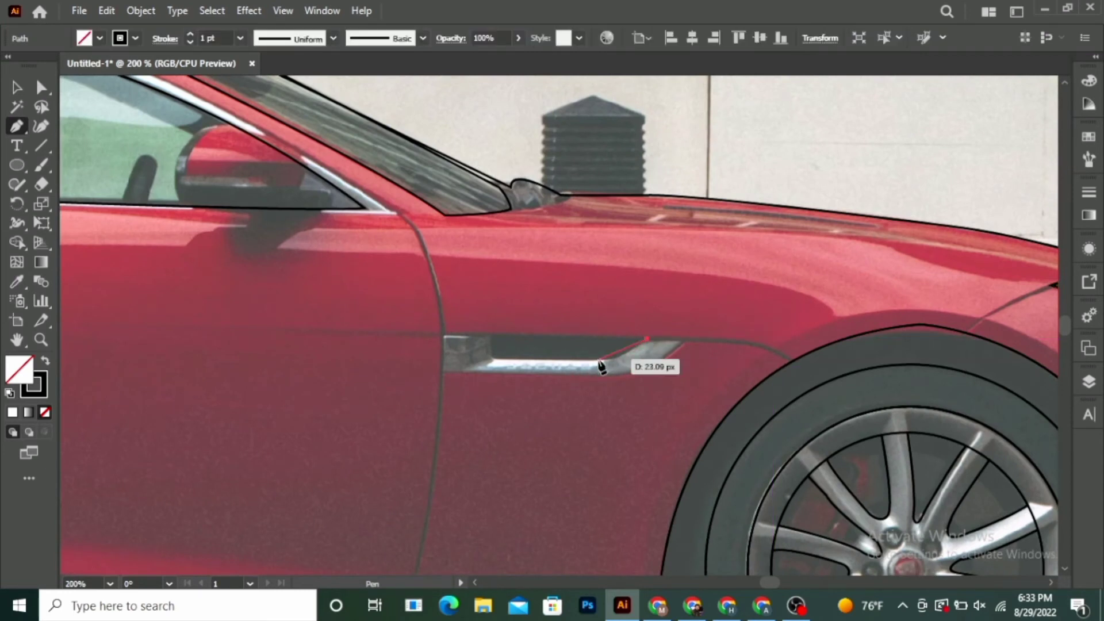
pyautogui.click(607, 358)
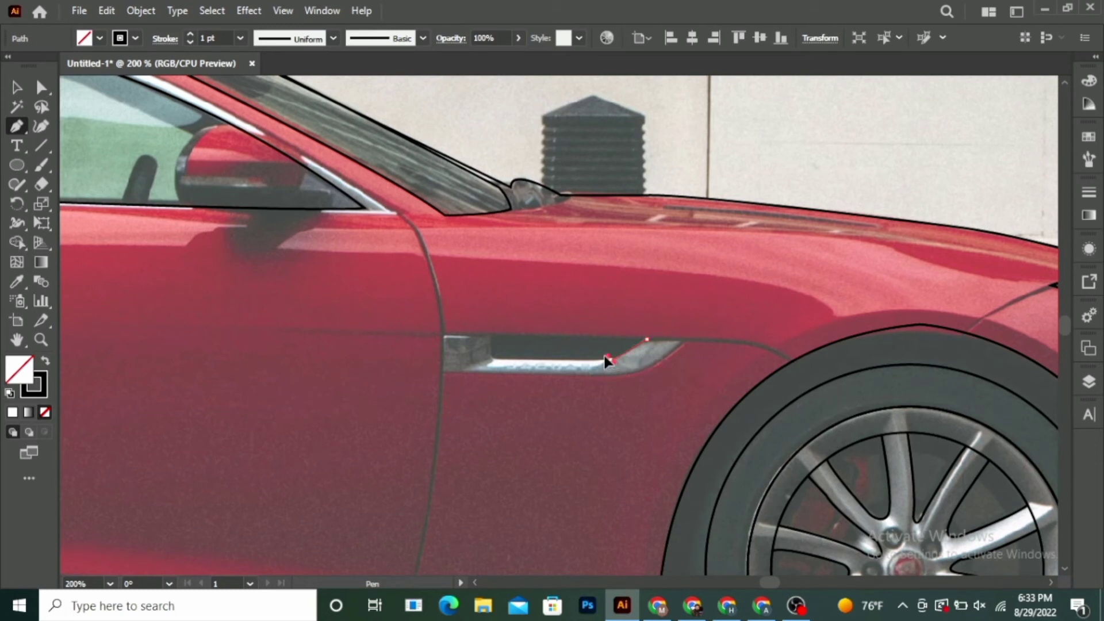
pyautogui.moveTo(597, 365); pyautogui.dragTo(495, 364)
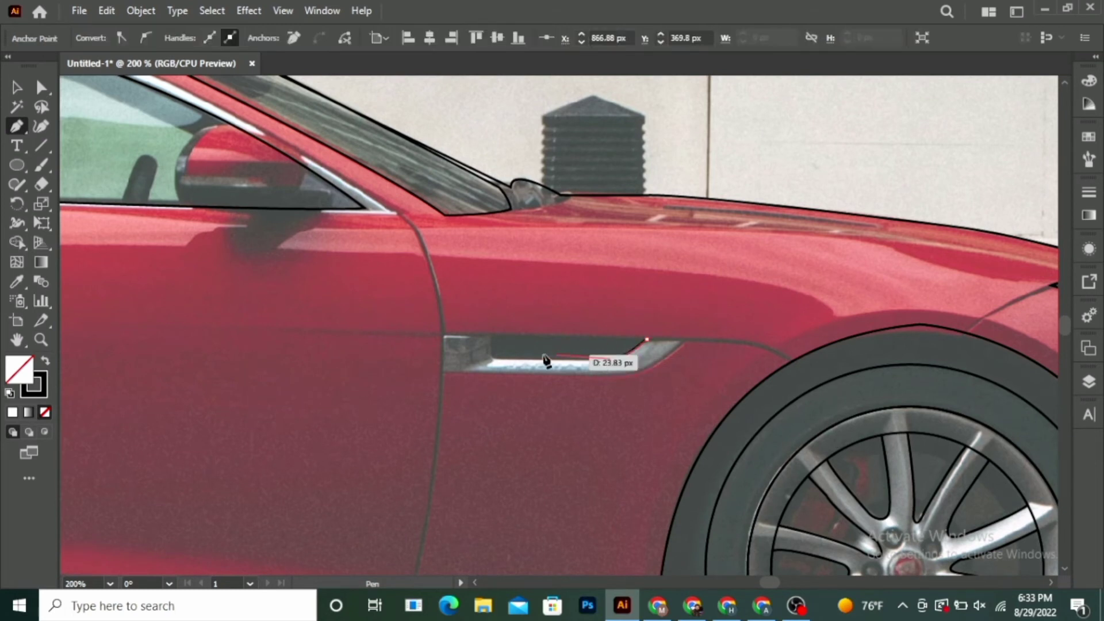
pyautogui.click(494, 362)
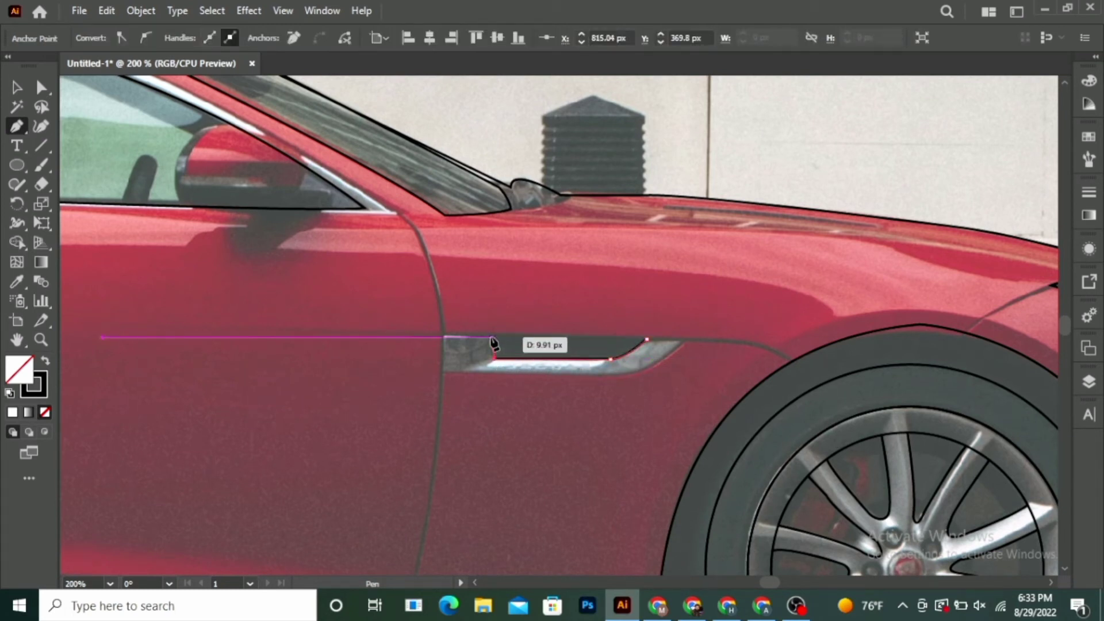
pyautogui.moveTo(458, 340); pyautogui.dragTo(448, 343)
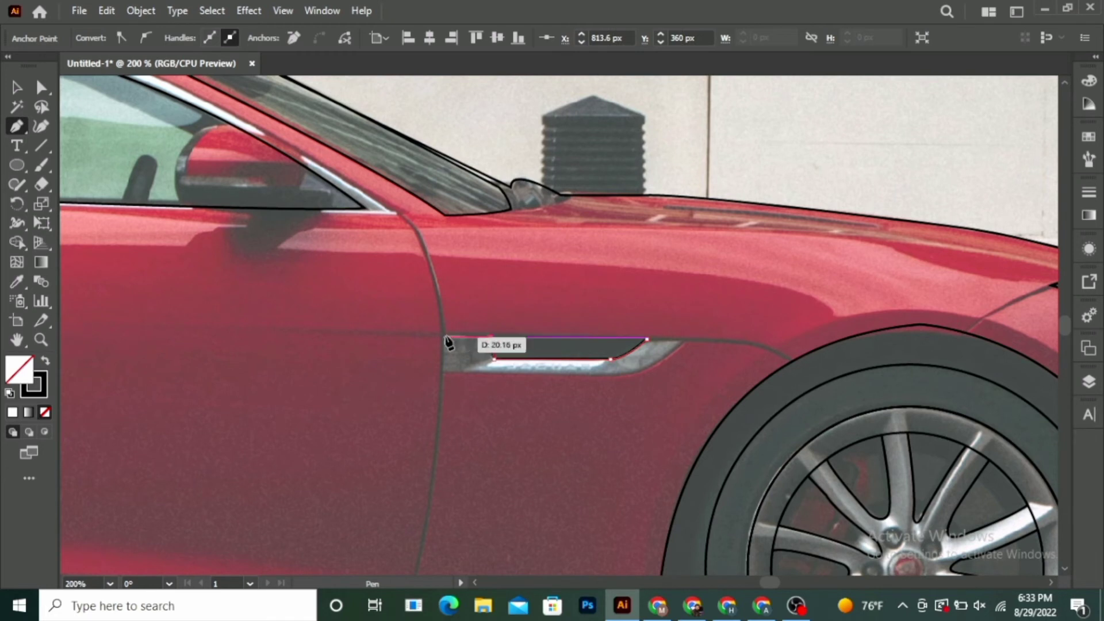
pyautogui.click(446, 338)
pyautogui.click(446, 375)
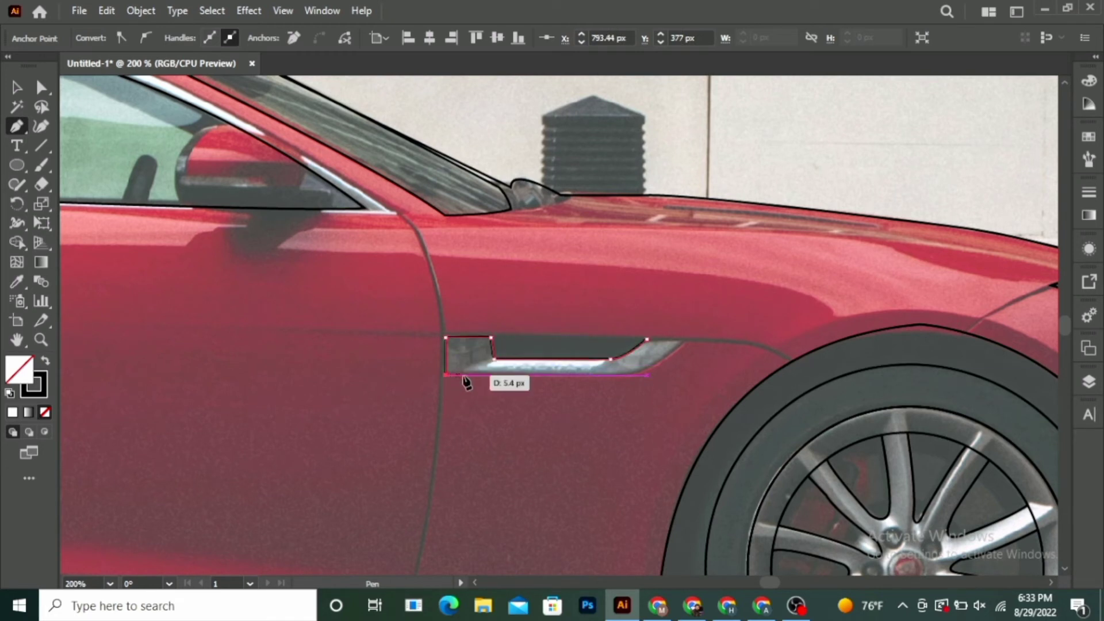
pyautogui.click(619, 375)
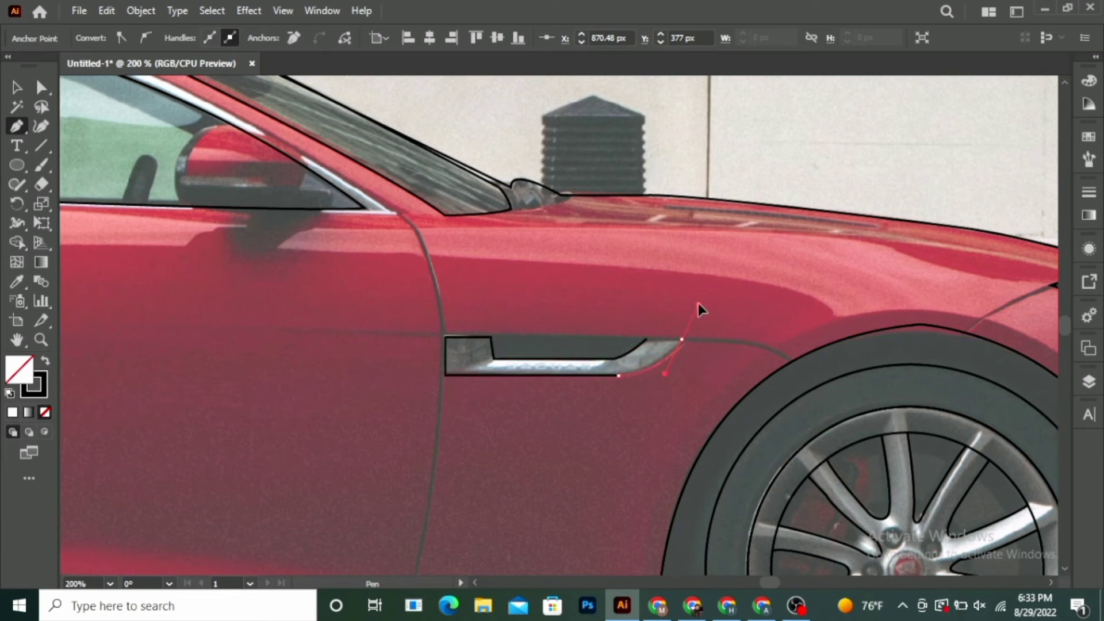
pyautogui.moveTo(647, 339)
pyautogui.mouseDown()
pyautogui.moveTo(662, 345)
pyautogui.moveTo(649, 348)
pyautogui.mouseUp()
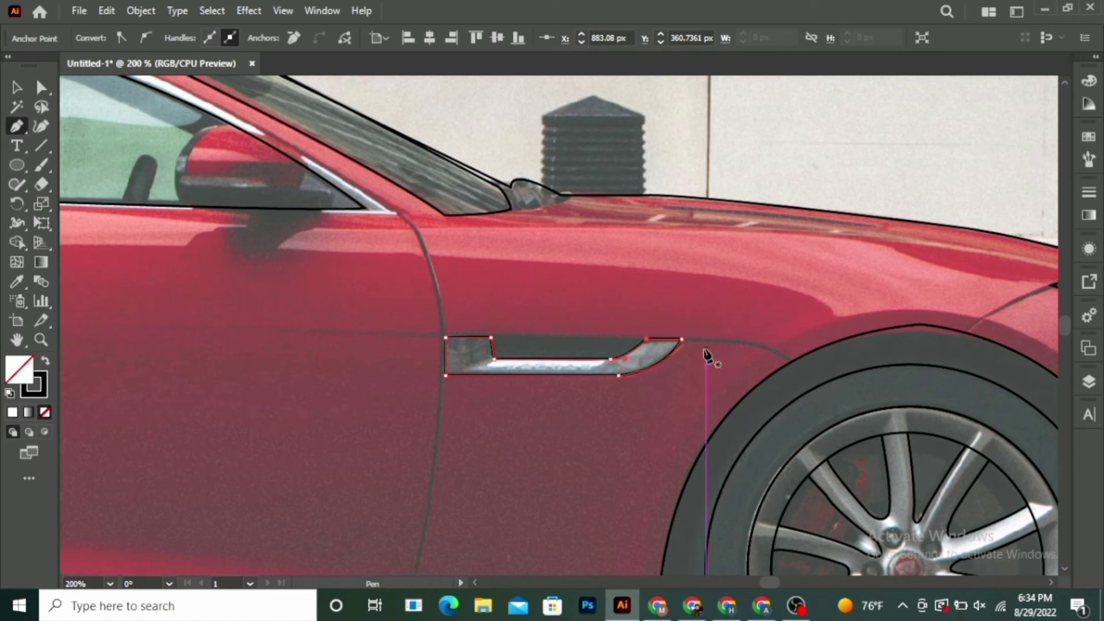
# Step: Draw a thin curved crease strip from the side vent's tip down to the wheel arch
pyautogui.click(685, 344)
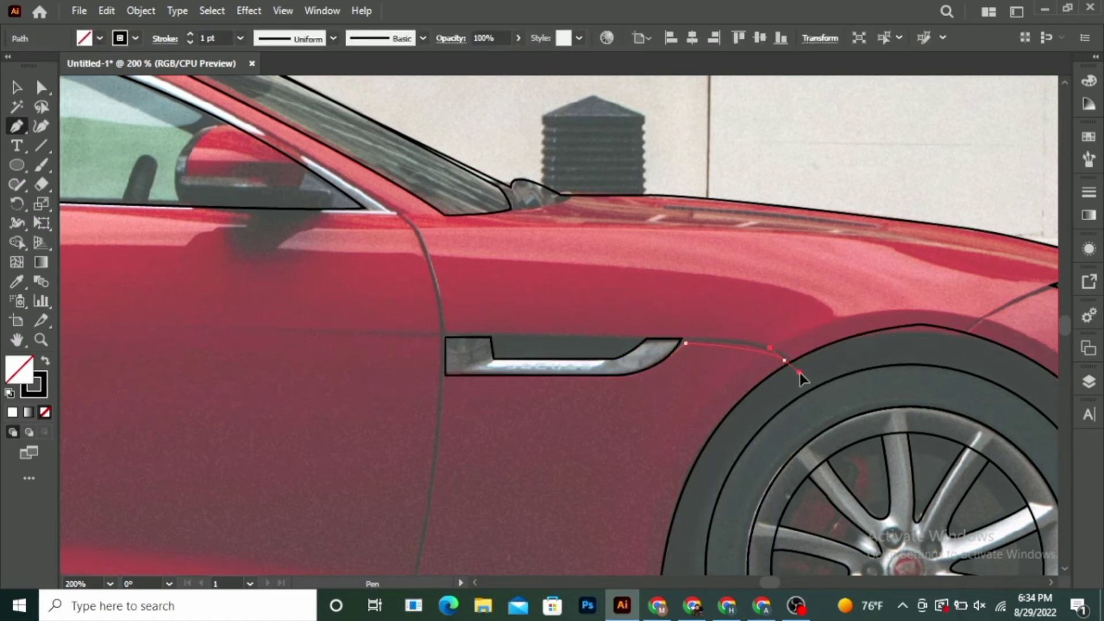
pyautogui.moveTo(799, 372); pyautogui.dragTo(810, 380)
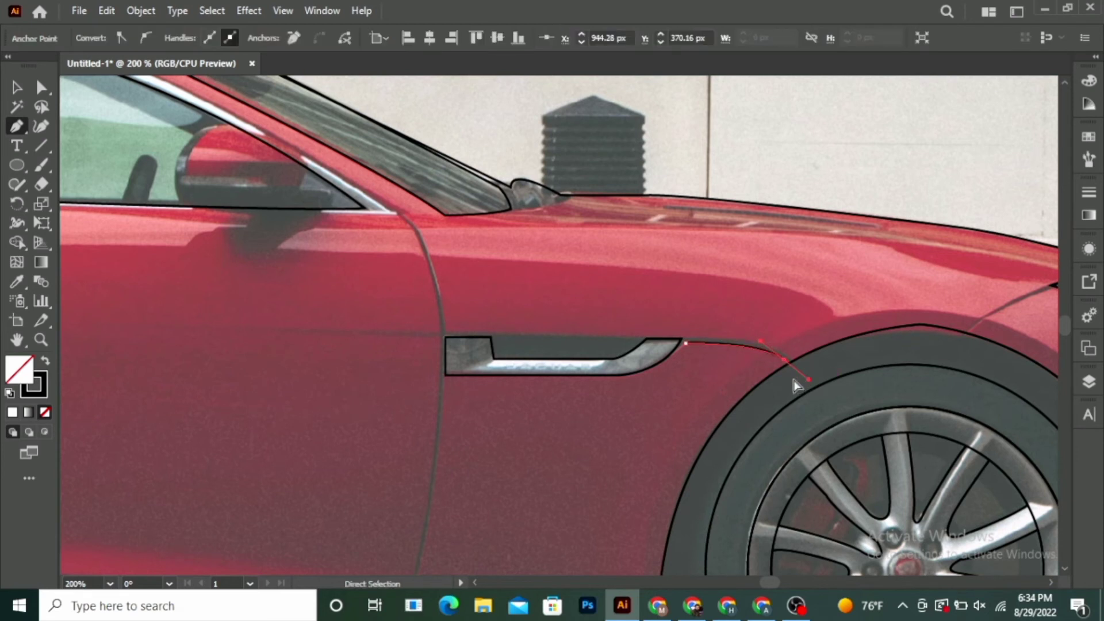
pyautogui.hotkey('ctrl', 'z')
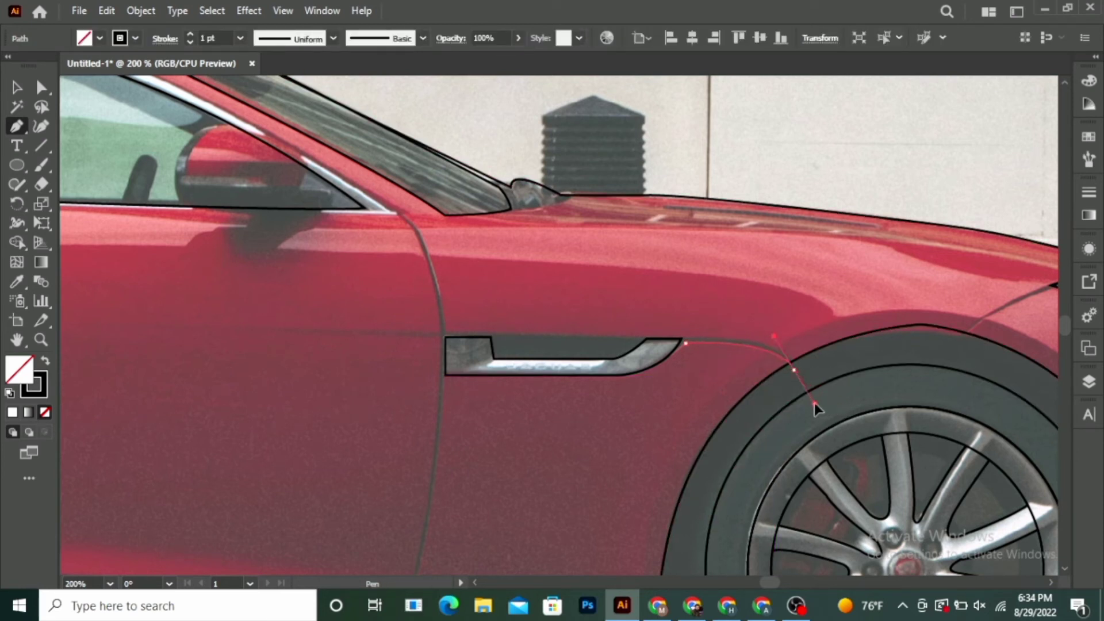
pyautogui.moveTo(814, 403)
pyautogui.mouseDown()
pyautogui.moveTo(811, 374)
pyautogui.moveTo(709, 328)
pyautogui.moveTo(725, 320)
pyautogui.mouseUp()
pyautogui.scroll(1, 811, 374)
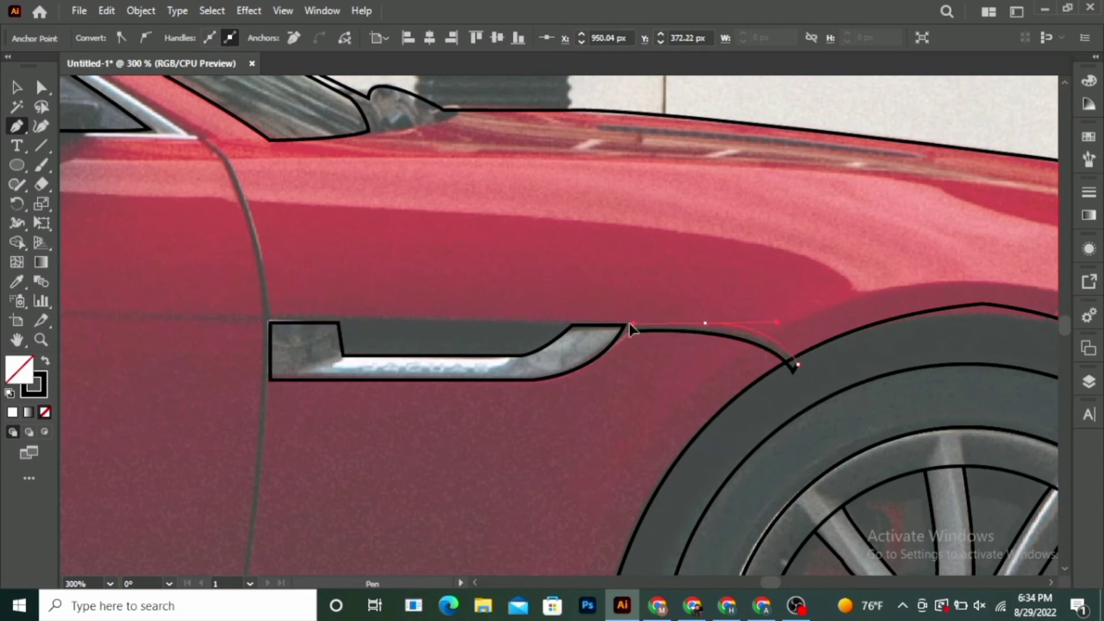
pyautogui.moveTo(629, 324); pyautogui.dragTo(631, 335)
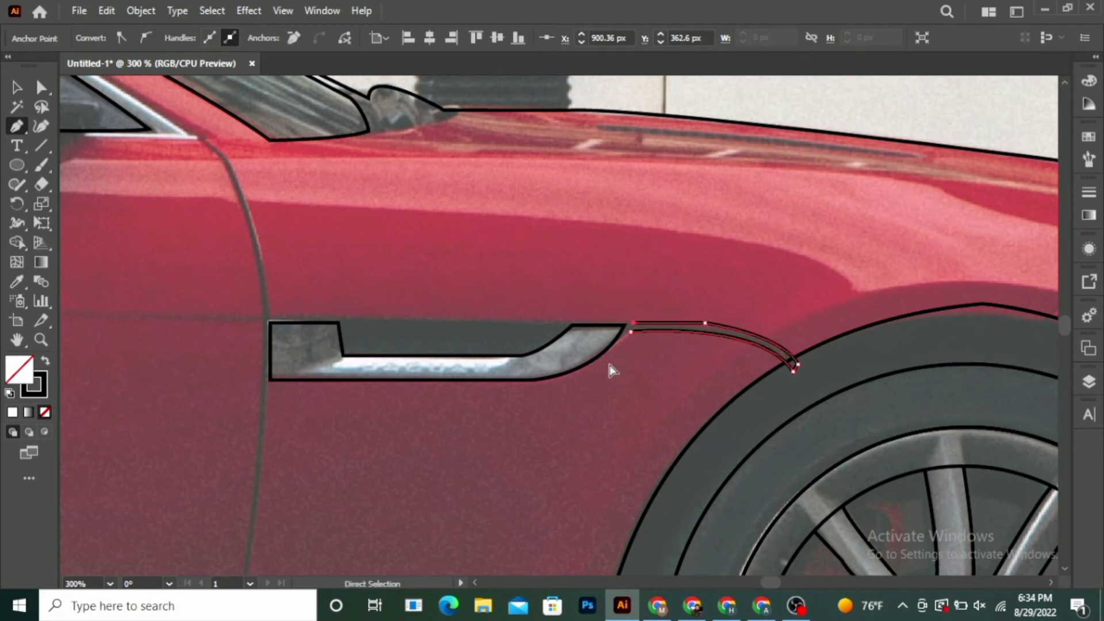
pyautogui.moveTo(625, 328); pyautogui.dragTo(631, 331)
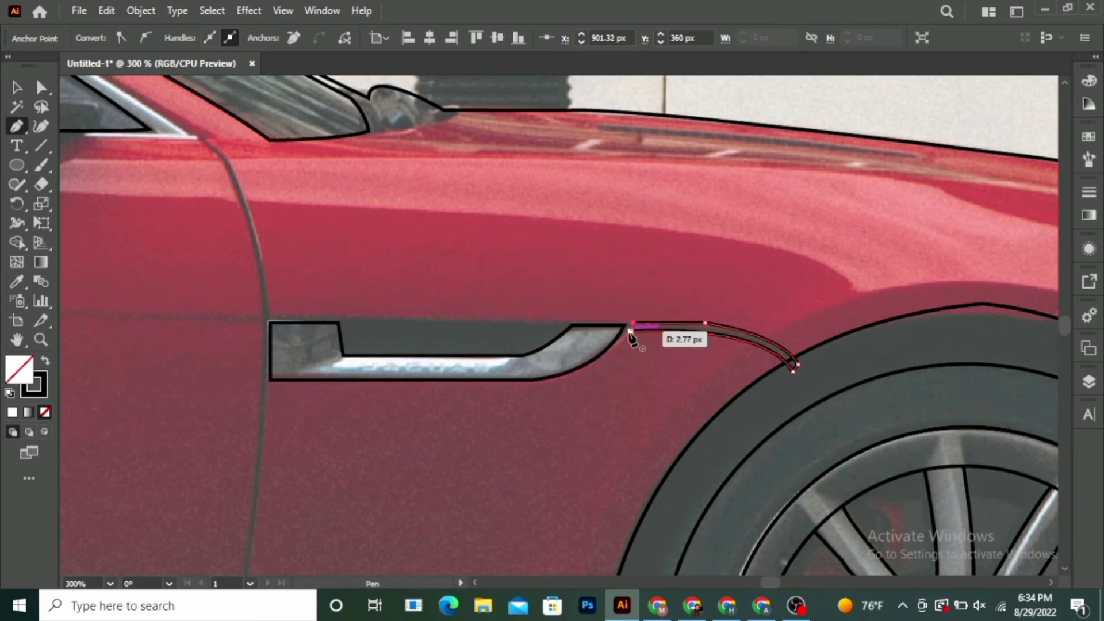
# Step: At 300% zoom, outline the side vent's dark inner slot with four corners and close it
pyautogui.scroll(-2, 402, 301)
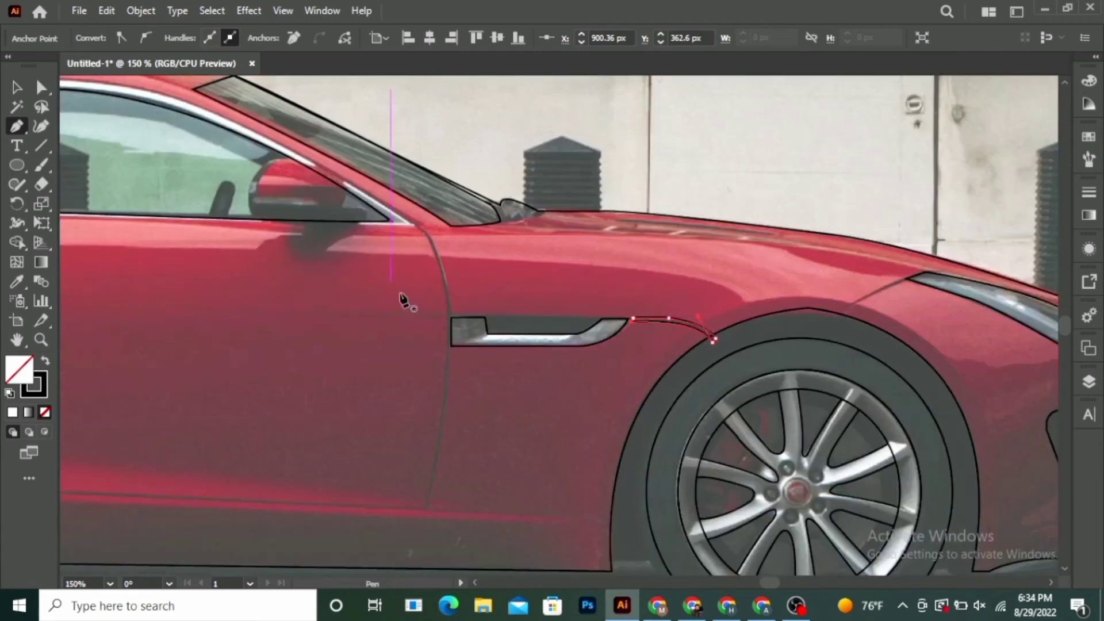
pyautogui.scroll(3, 535, 342)
pyautogui.click(791, 332)
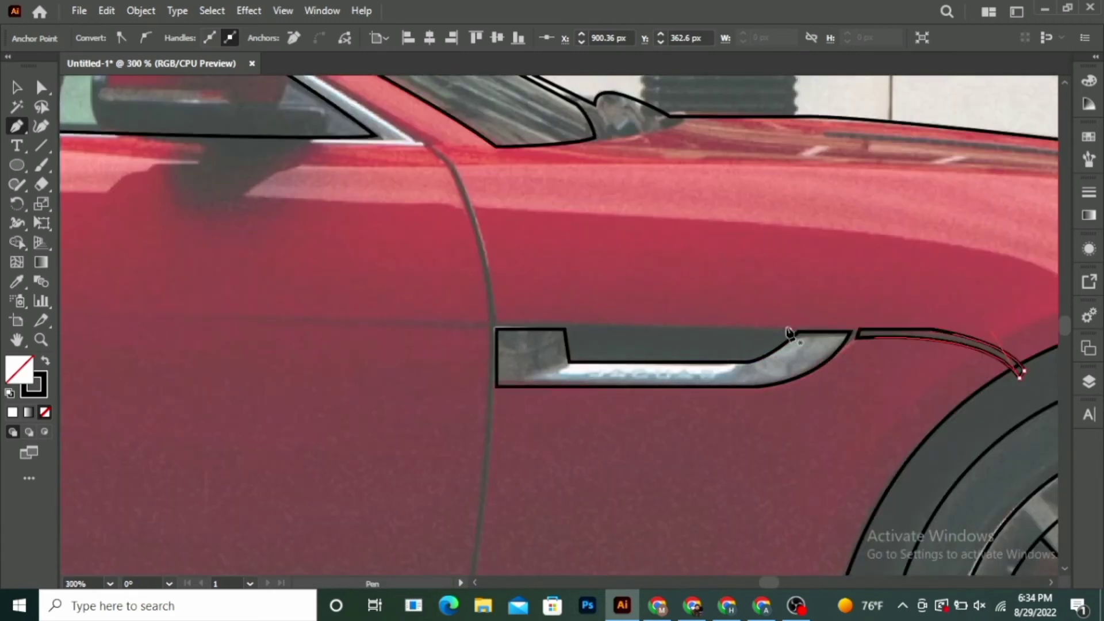
pyautogui.click(568, 326)
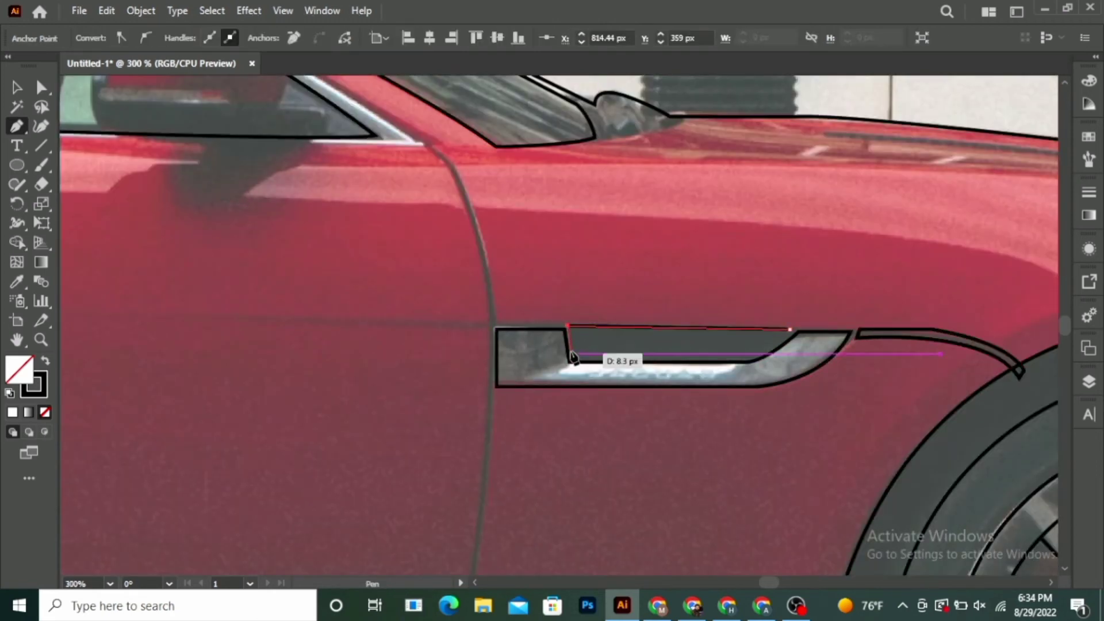
pyautogui.click(572, 359)
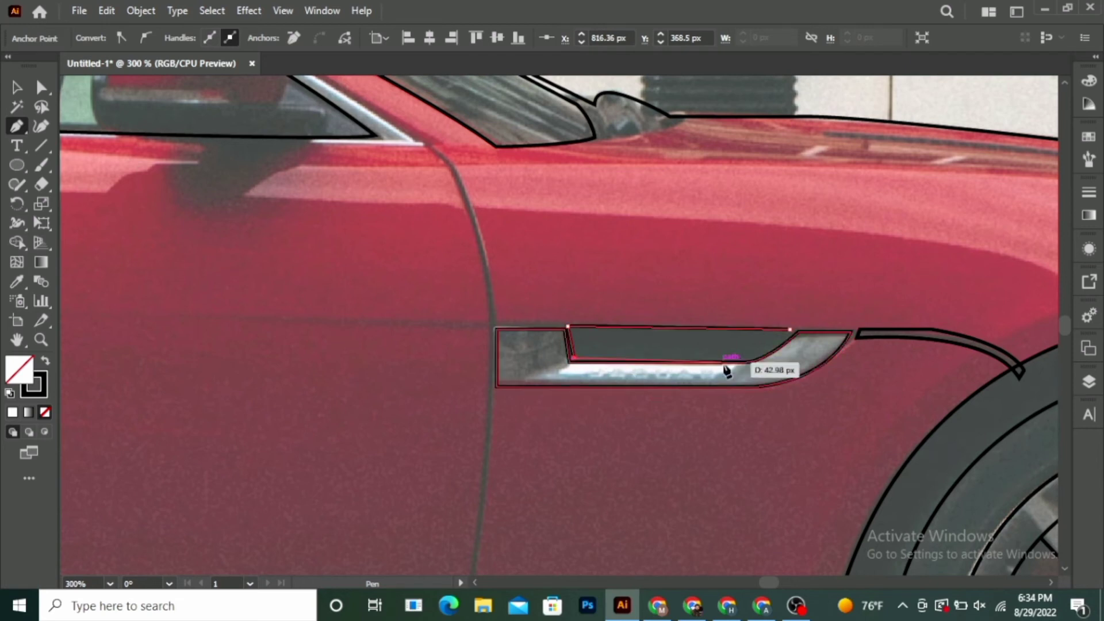
pyautogui.click(746, 359)
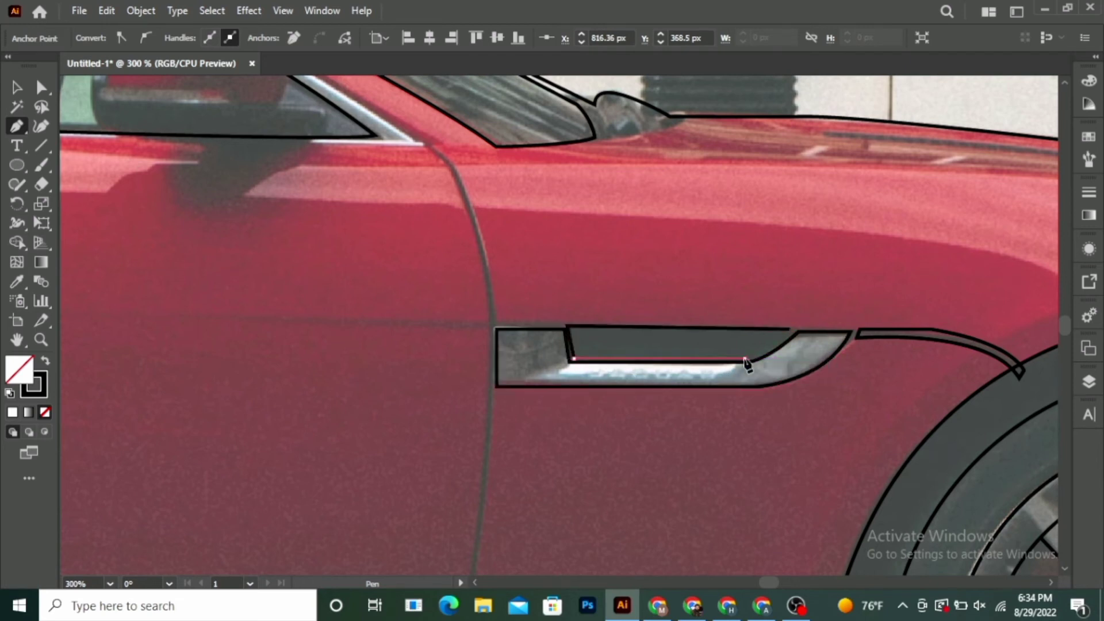
pyautogui.click(790, 330)
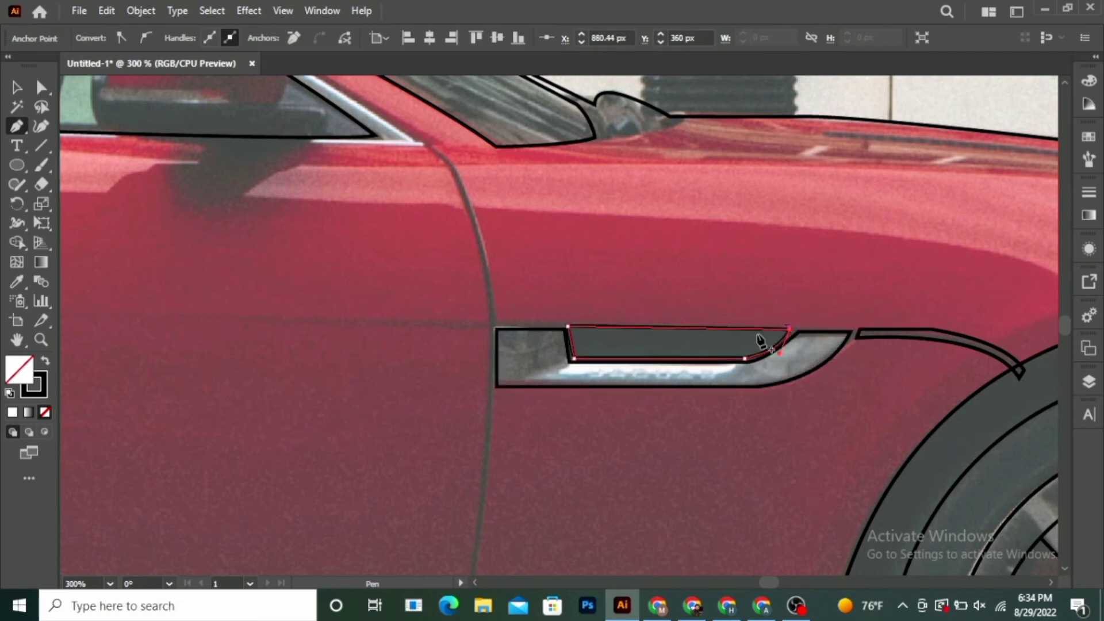
pyautogui.scroll(-1, 500, 257)
pyautogui.keyDown('alt'); pyautogui.scroll(-1, 557, 263); pyautogui.keyUp('alt')
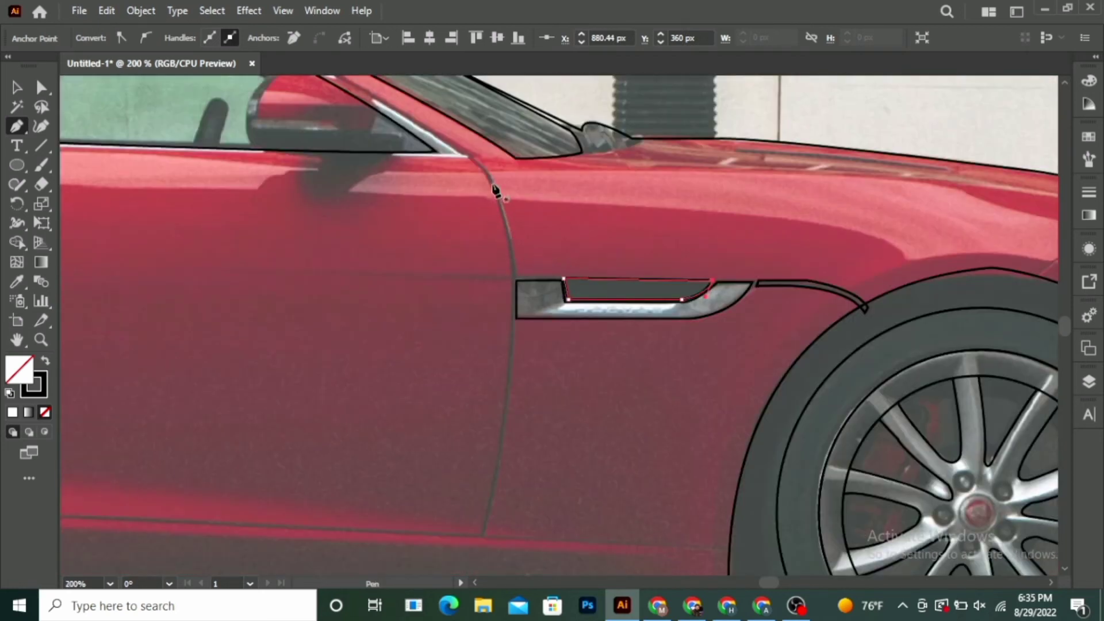
# Step: Trace the door's front seam from its top down to the bottom front corner
pyautogui.click(475, 160)
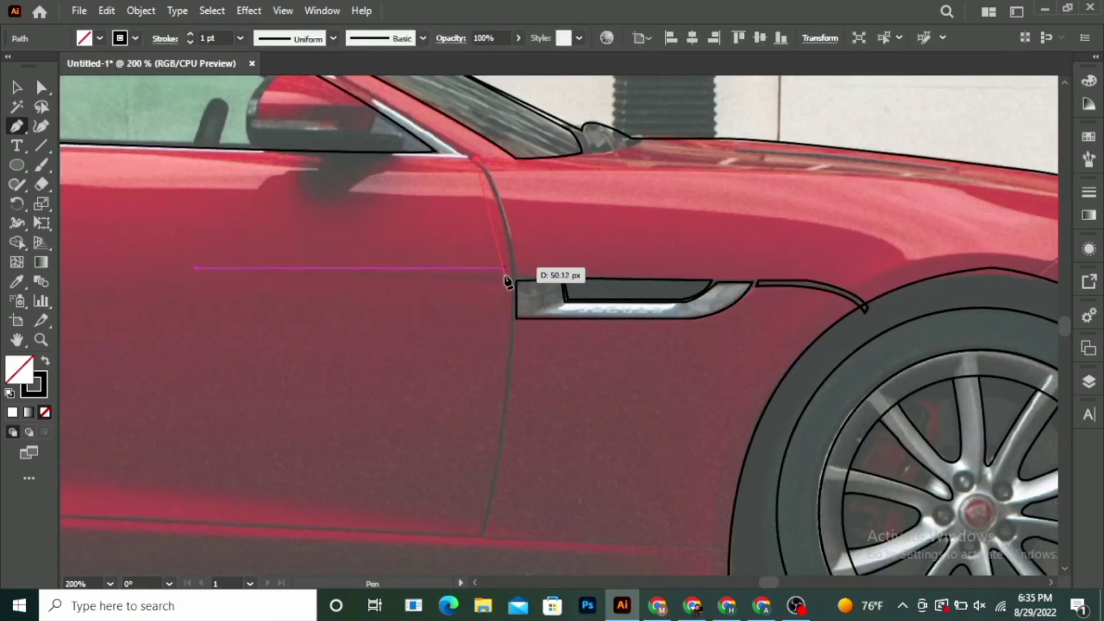
pyautogui.click(518, 281)
pyautogui.moveTo(517, 348); pyautogui.dragTo(516, 345)
pyautogui.click(516, 392)
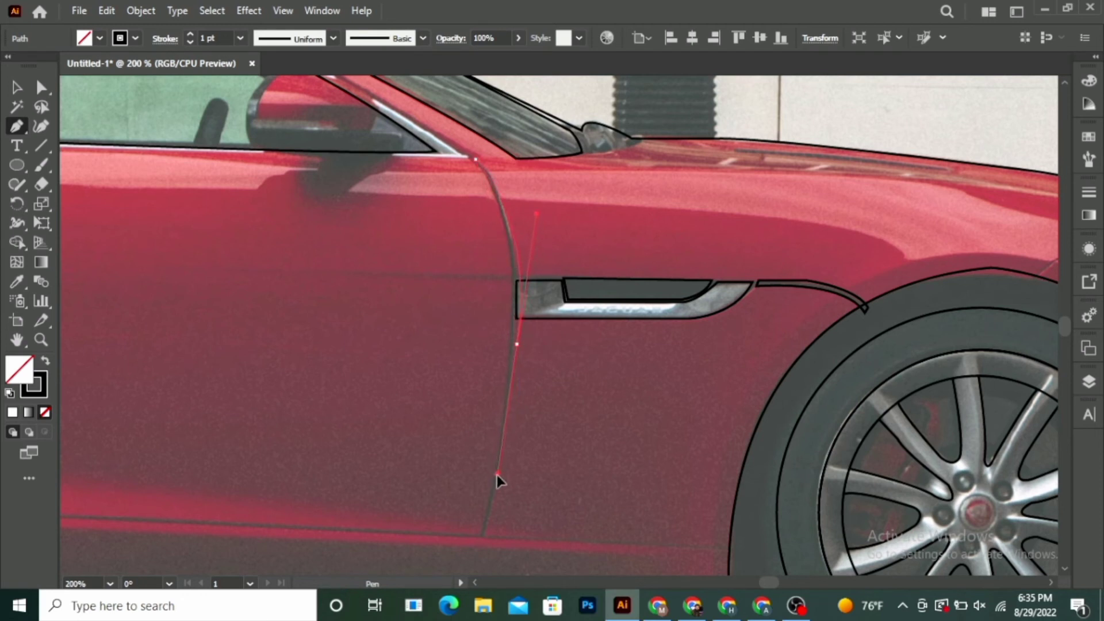
pyautogui.moveTo(501, 475); pyautogui.dragTo(512, 457)
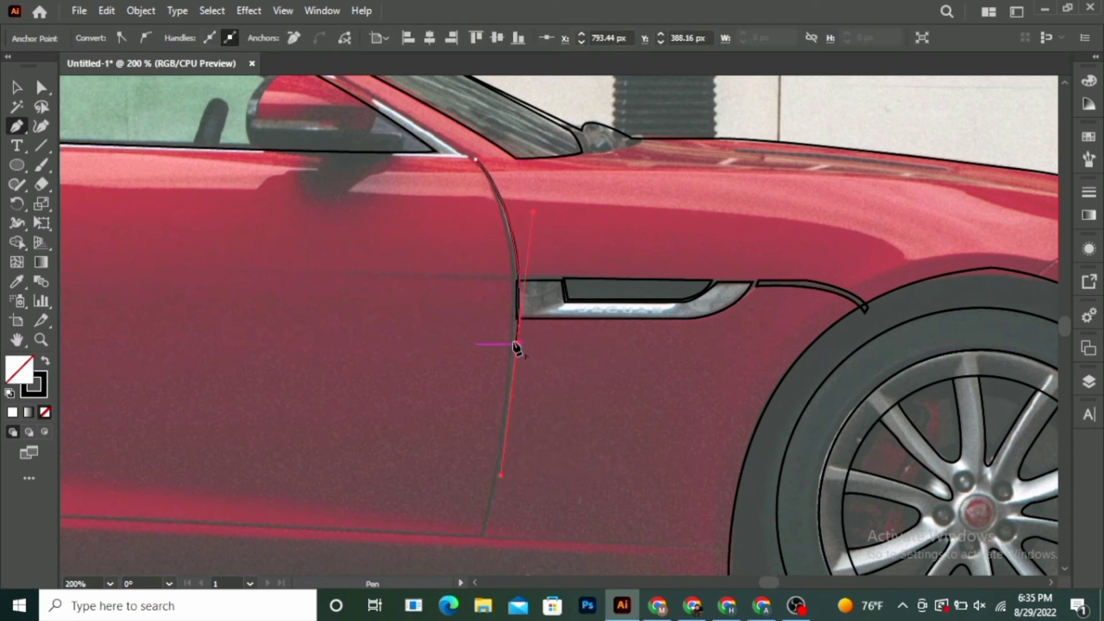
pyautogui.moveTo(518, 345); pyautogui.dragTo(492, 543)
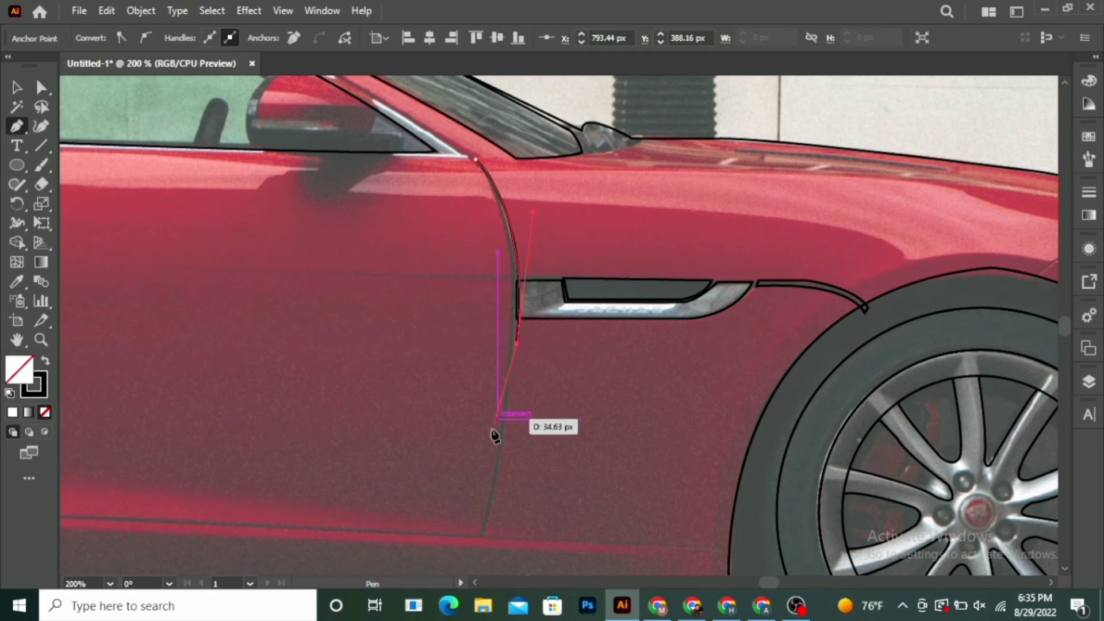
pyautogui.click(488, 538)
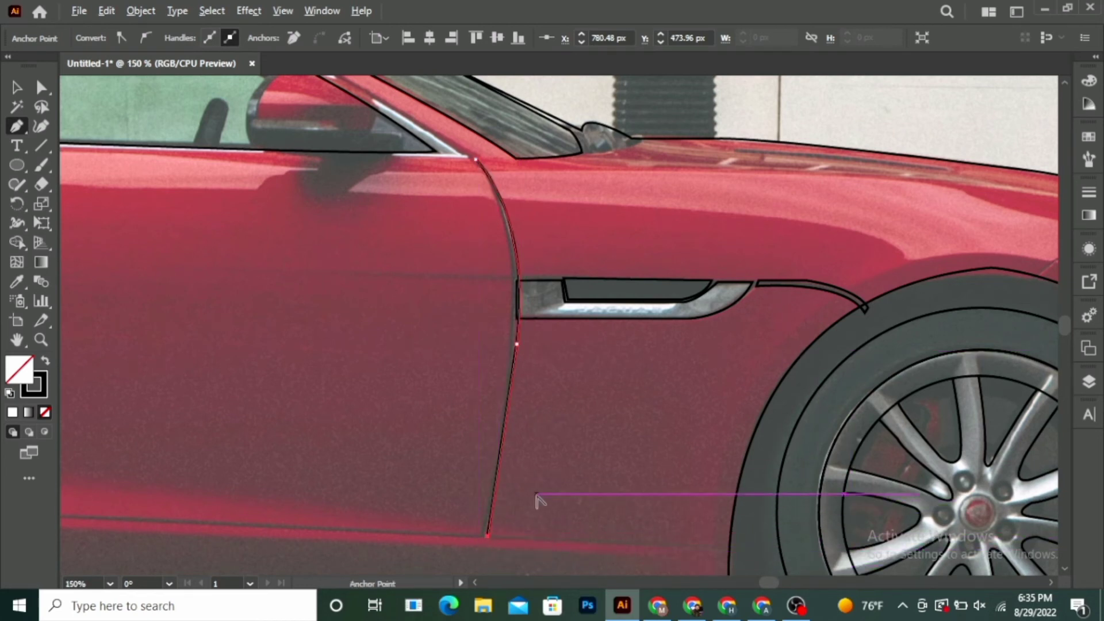
pyautogui.scroll(-2, 538, 498)
pyautogui.scroll(1, 135, 484)
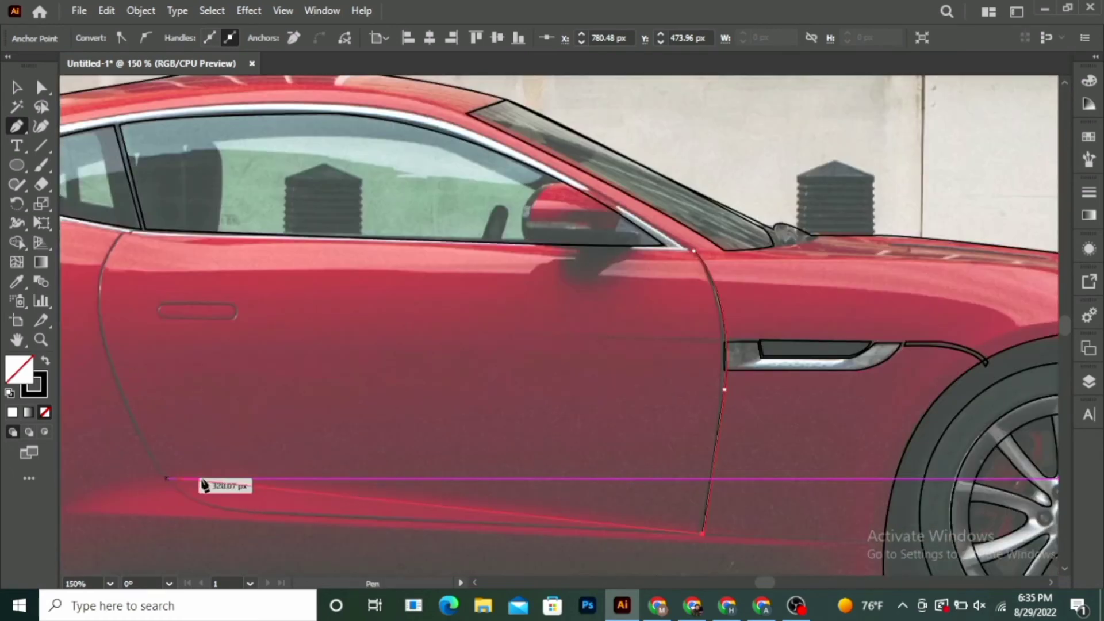
pyautogui.scroll(1, 240, 468)
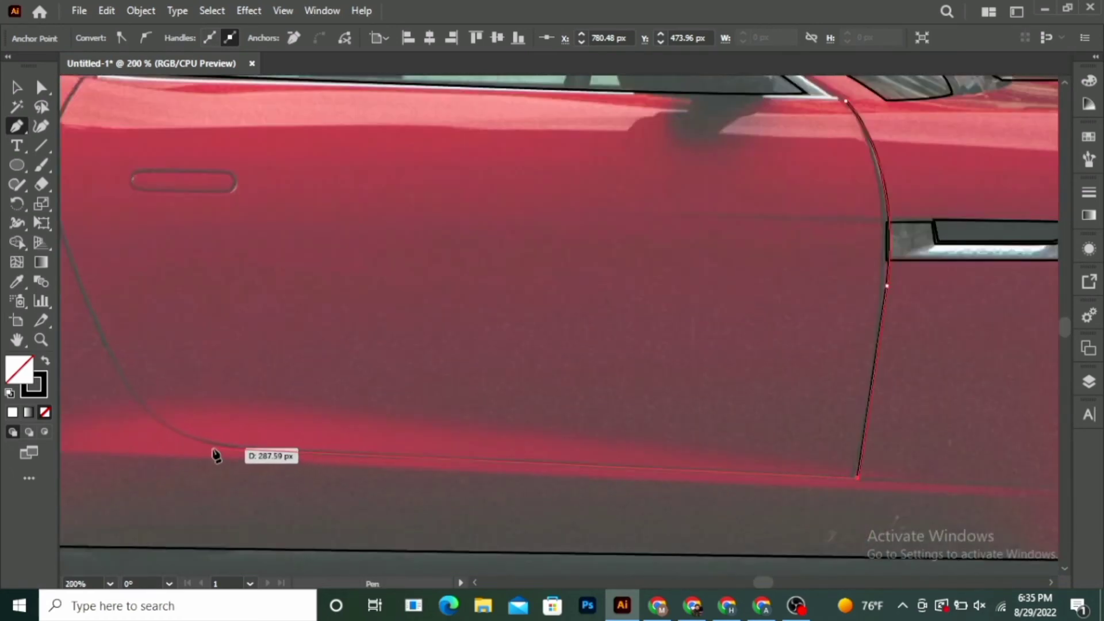
# Step: Continue the door outline along the bottom and up the rear edge to the window sill
pyautogui.click(272, 456)
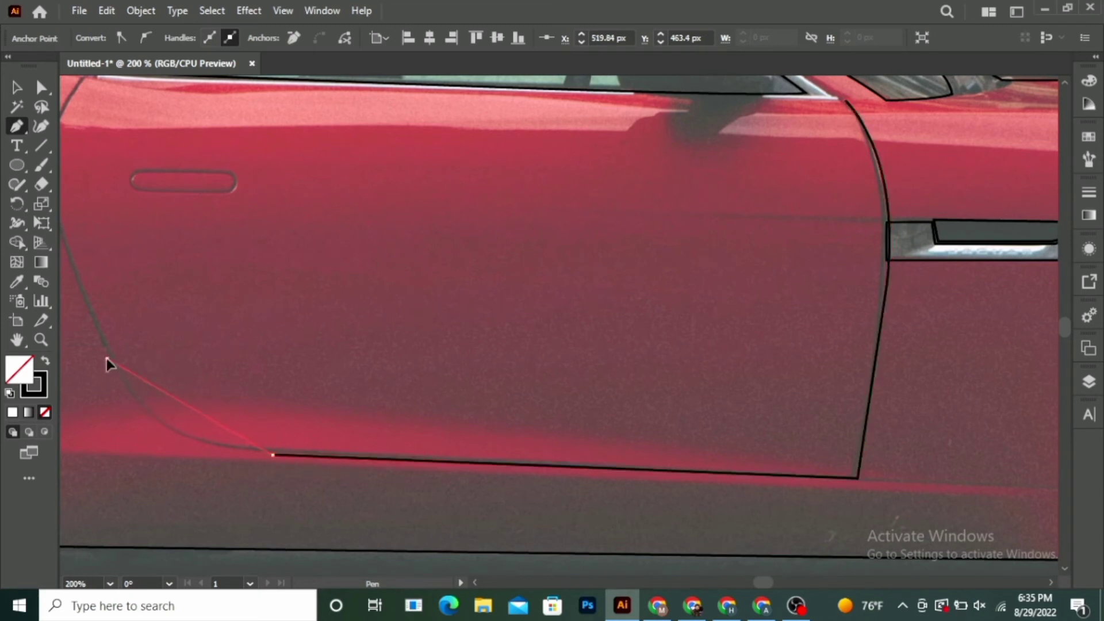
pyautogui.hscroll(-2, 81, 268)
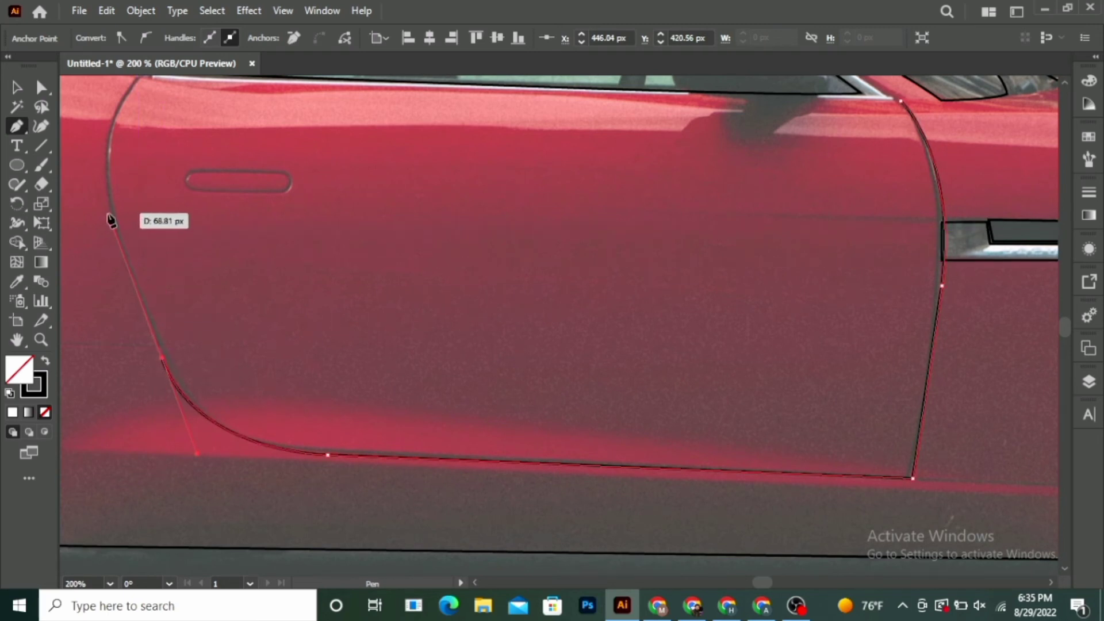
pyautogui.moveTo(108, 210); pyautogui.dragTo(109, 182)
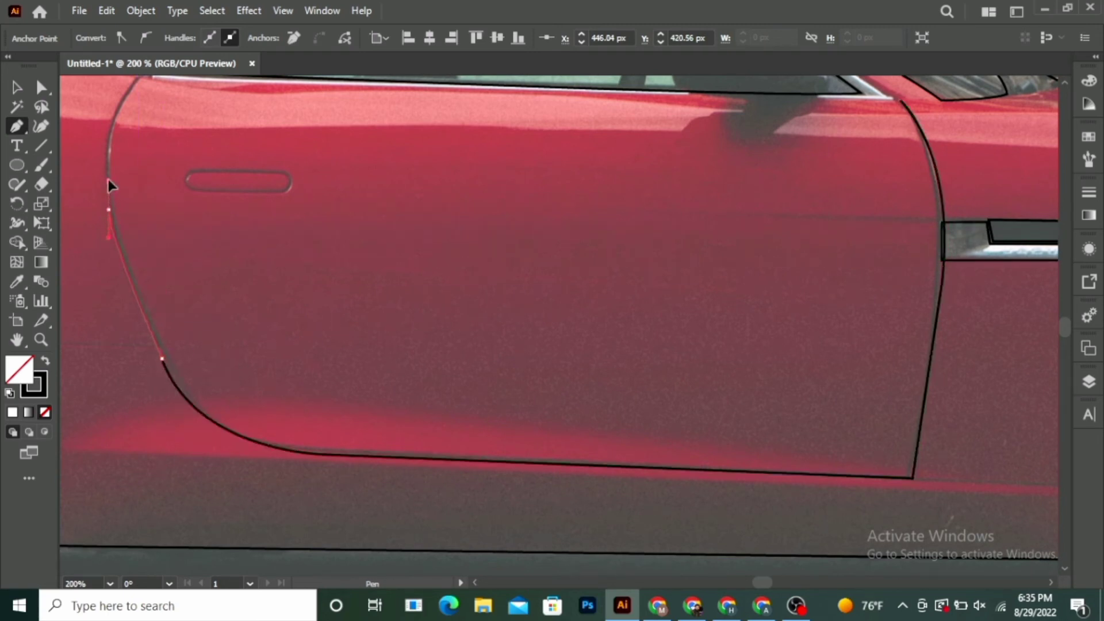
pyautogui.click(108, 176)
pyautogui.scroll(3, 105, 270)
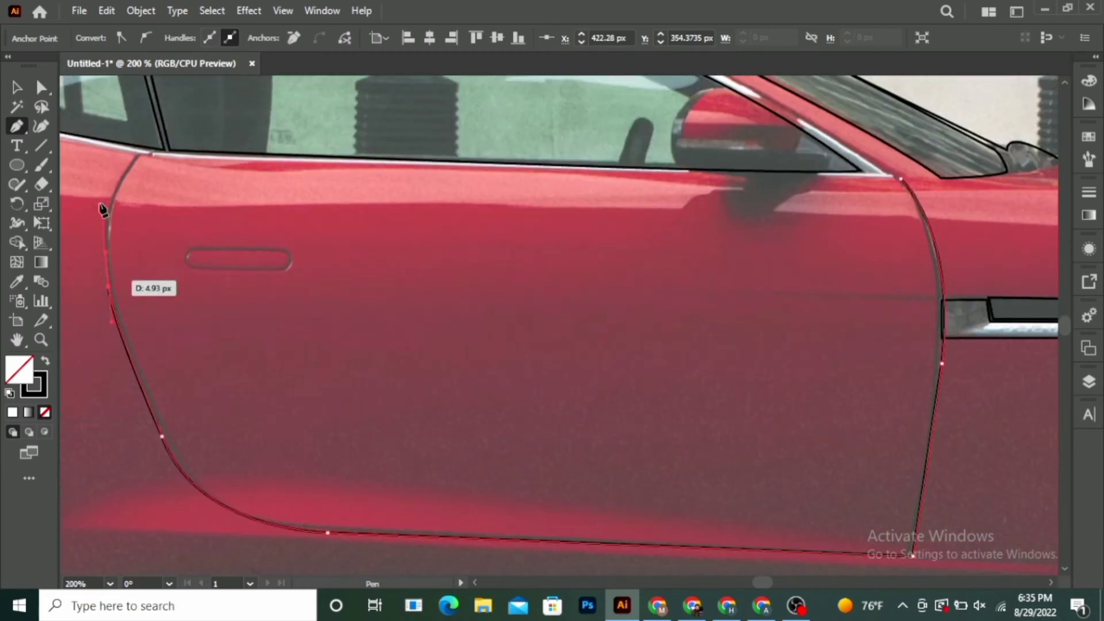
pyautogui.moveTo(103, 282); pyautogui.dragTo(112, 296)
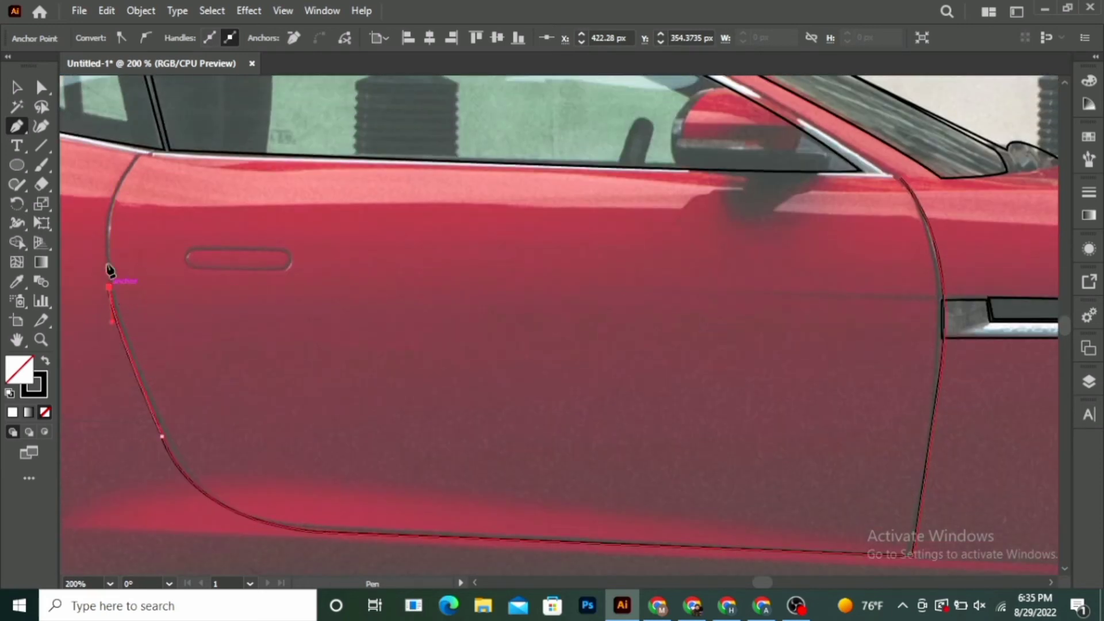
pyautogui.scroll(2, 140, 159)
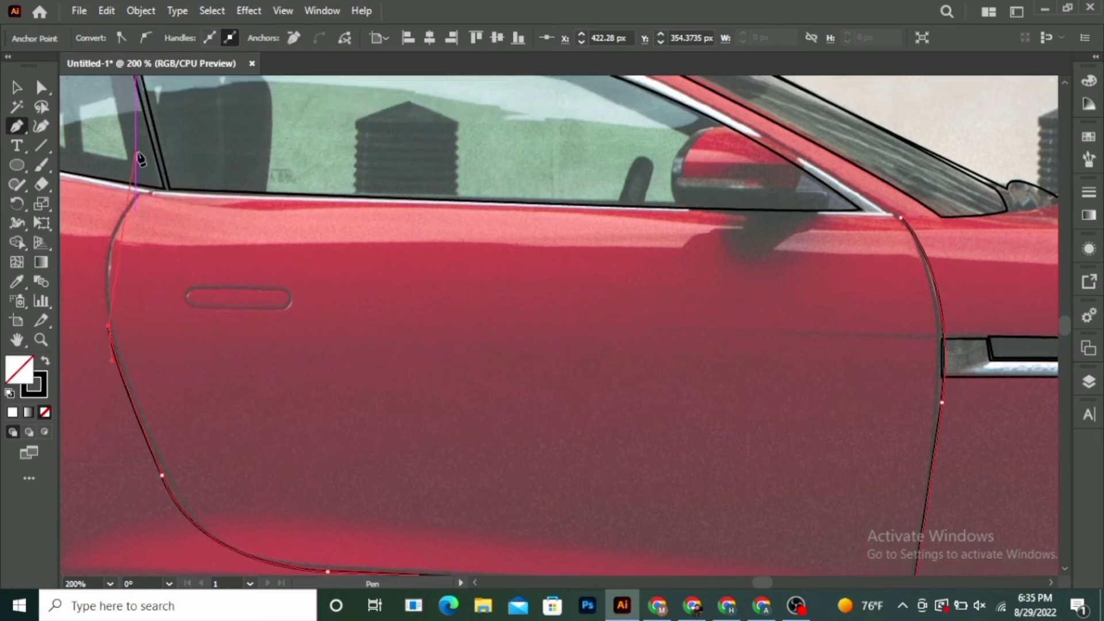
pyautogui.moveTo(140, 159)
pyautogui.mouseDown()
pyautogui.moveTo(137, 201)
pyautogui.moveTo(165, 180)
pyautogui.moveTo(182, 139)
pyautogui.mouseUp()
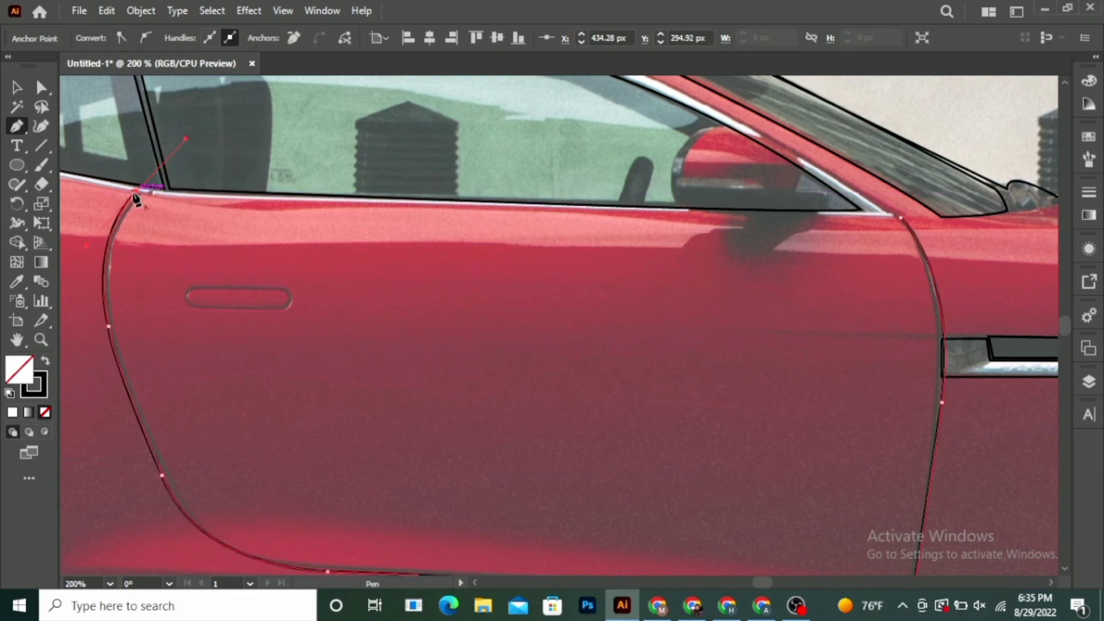
pyautogui.moveTo(143, 197)
pyautogui.mouseDown()
pyautogui.moveTo(109, 264)
pyautogui.moveTo(117, 337)
pyautogui.mouseUp()
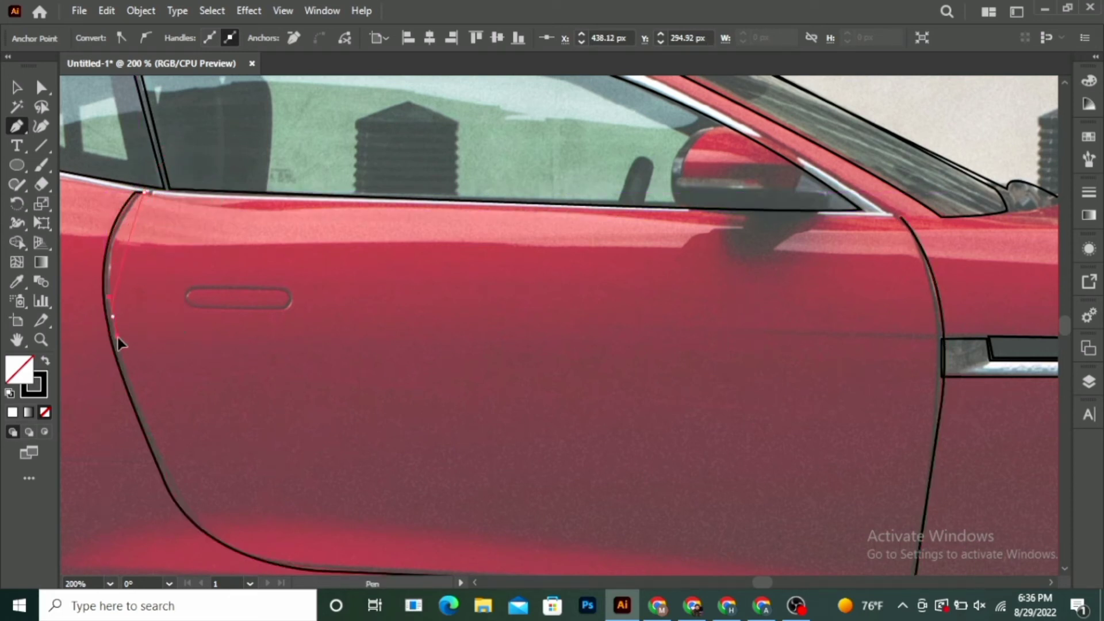
# Step: Smooth the door's lower rear curve and begin a parallel line along the door bottom
pyautogui.moveTo(128, 401)
pyautogui.mouseDown()
pyautogui.moveTo(128, 328)
pyautogui.moveTo(116, 323)
pyautogui.moveTo(124, 336)
pyautogui.mouseUp()
pyautogui.moveTo(163, 476); pyautogui.dragTo(161, 456)
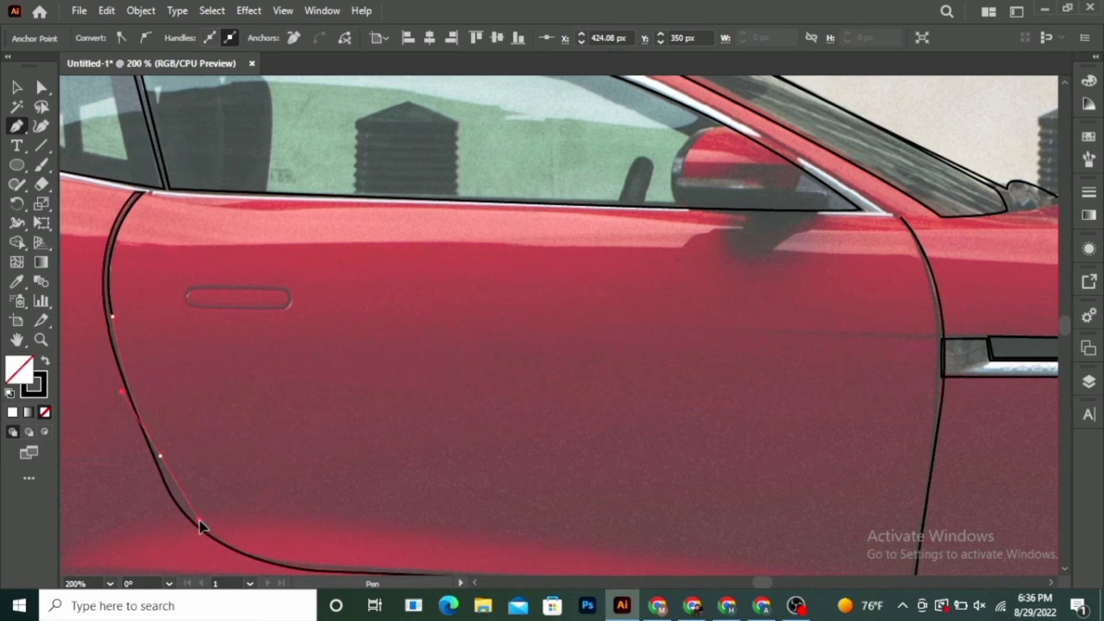
pyautogui.click(198, 526)
pyautogui.moveTo(161, 457)
pyautogui.mouseDown()
pyautogui.moveTo(303, 483)
pyautogui.moveTo(296, 459)
pyautogui.mouseUp()
pyautogui.scroll(-3, 166, 460)
pyautogui.scroll(2, 303, 483)
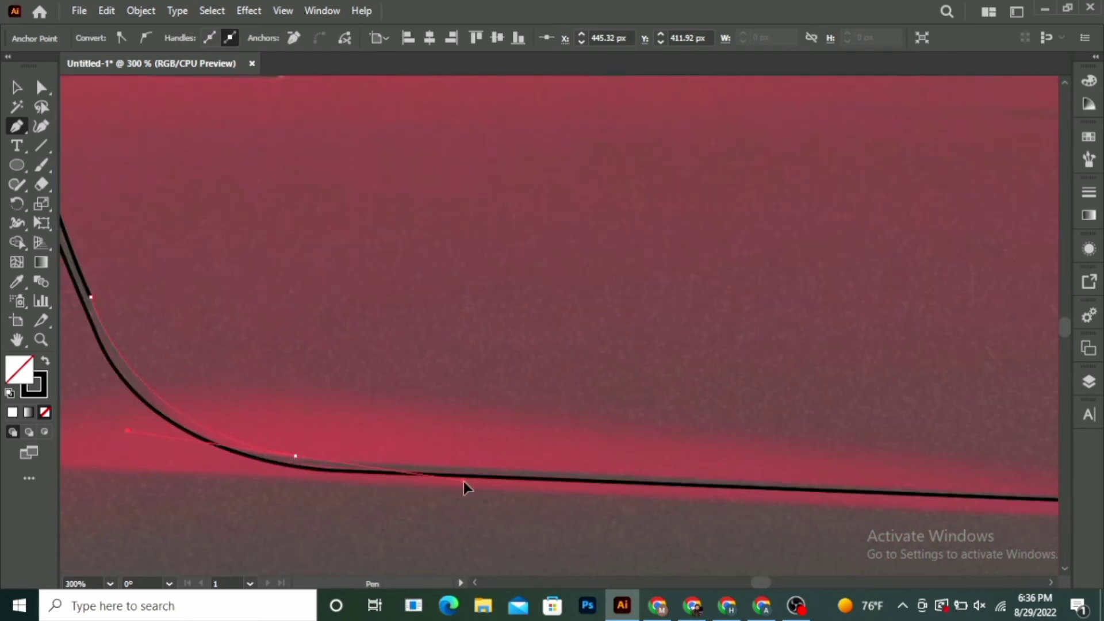
pyautogui.moveTo(455, 474); pyautogui.dragTo(449, 469)
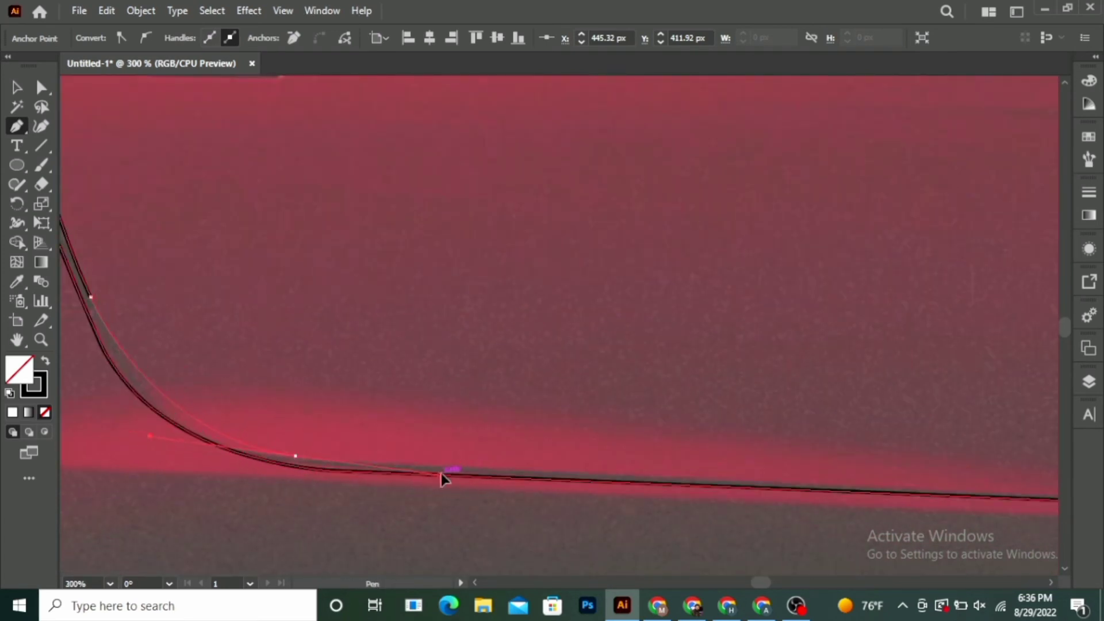
pyautogui.moveTo(450, 468); pyautogui.dragTo(583, 451)
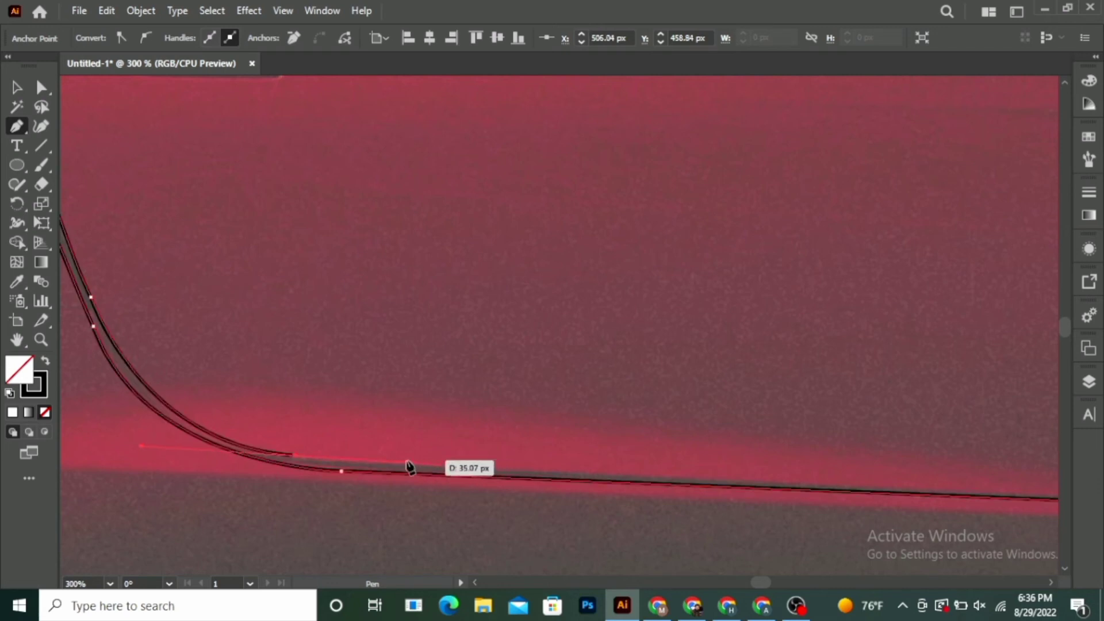
# Step: Run the parallel line to the bottom front corner and up the front shut line
pyautogui.scroll(-2, 258, 417)
pyautogui.scroll(1, 582, 452)
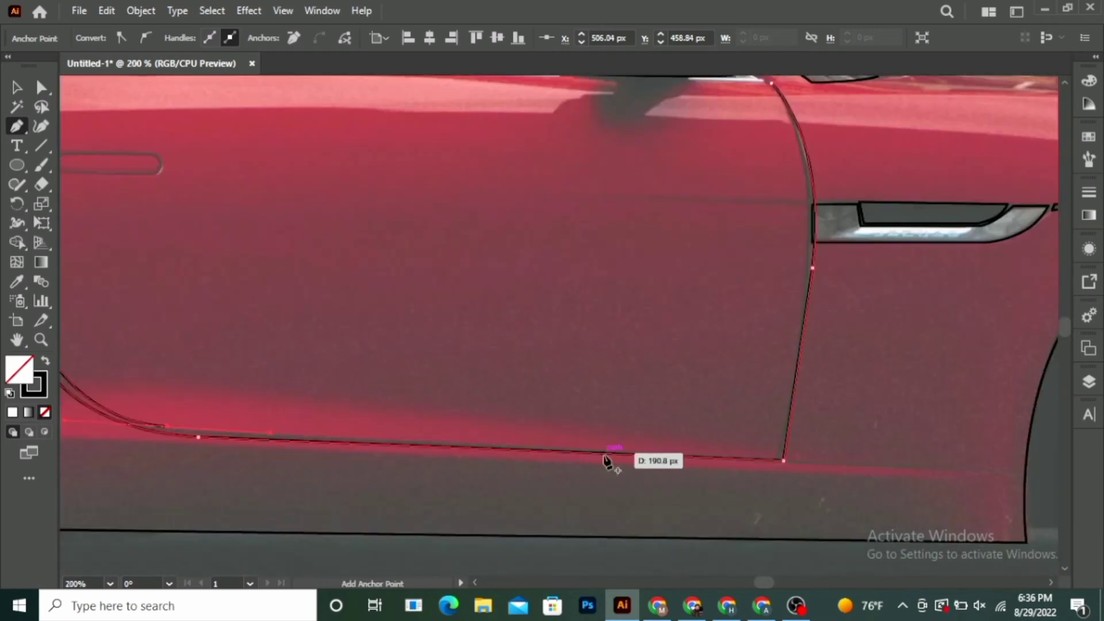
pyautogui.click(781, 461)
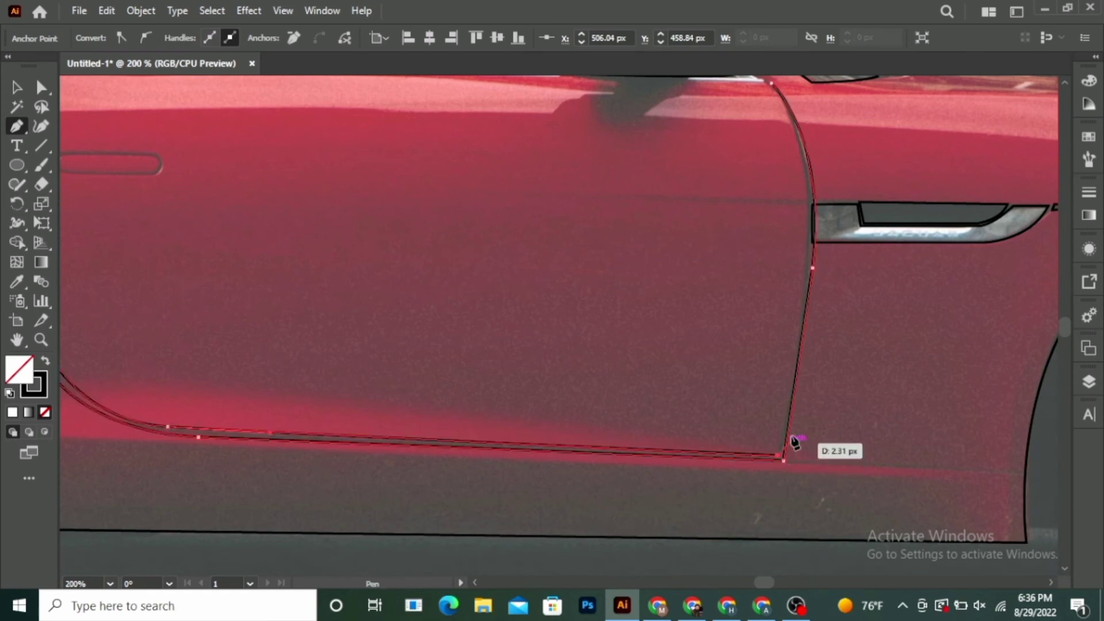
pyautogui.scroll(2, 792, 379)
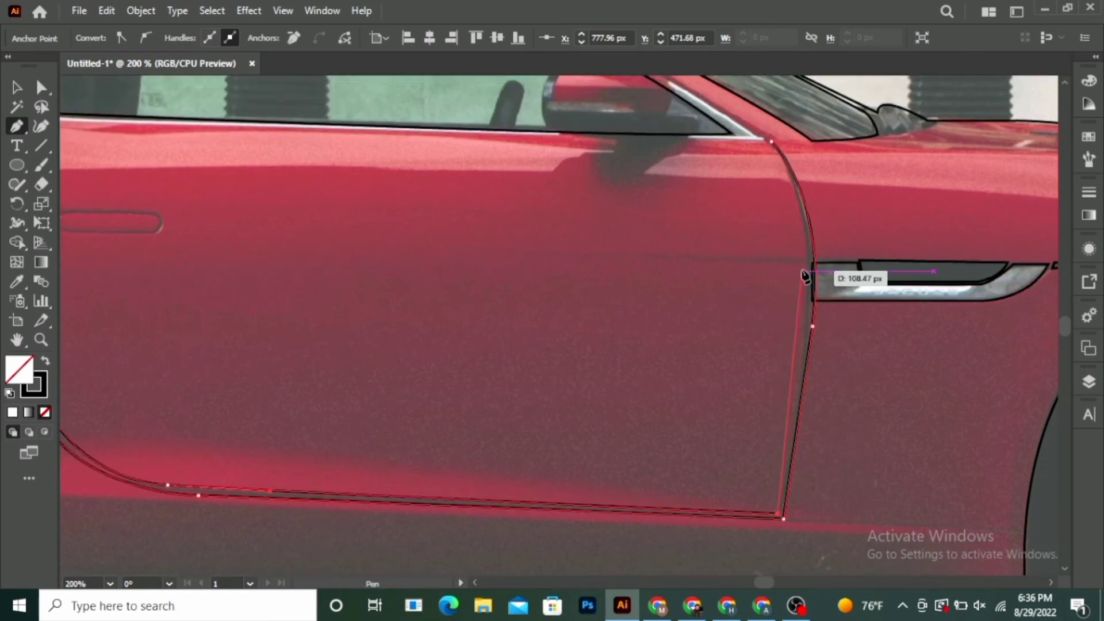
pyautogui.moveTo(796, 255); pyautogui.dragTo(811, 266)
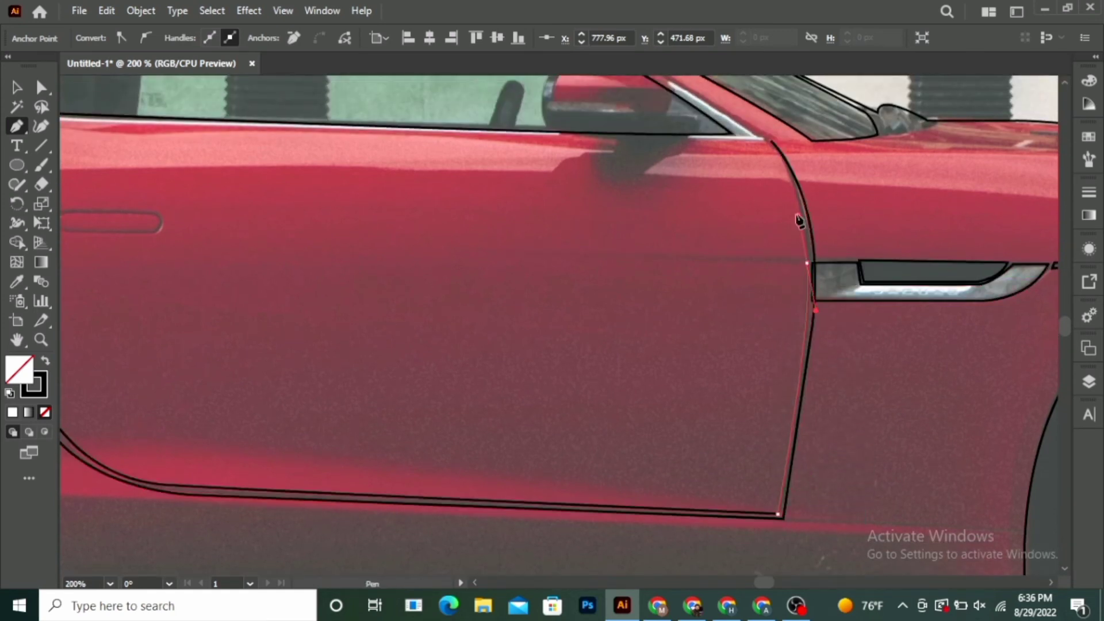
pyautogui.moveTo(772, 140)
pyautogui.mouseDown()
pyautogui.moveTo(792, 198)
pyautogui.moveTo(762, 139)
pyautogui.mouseUp()
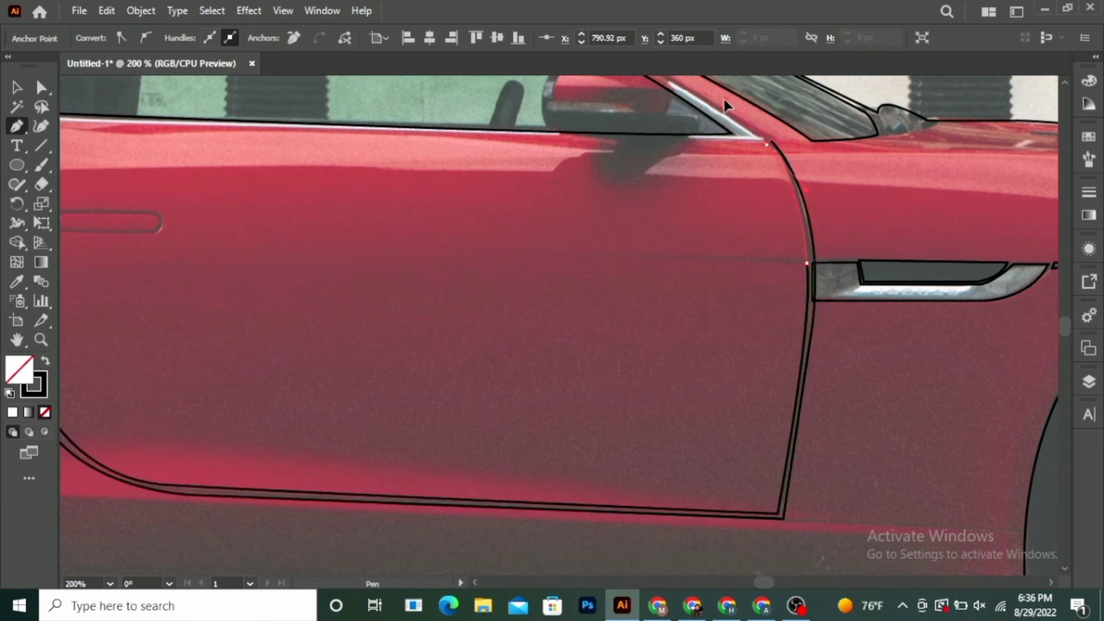
pyautogui.keyDown('ctrl'); pyautogui.click(768, 142); pyautogui.keyUp('ctrl')
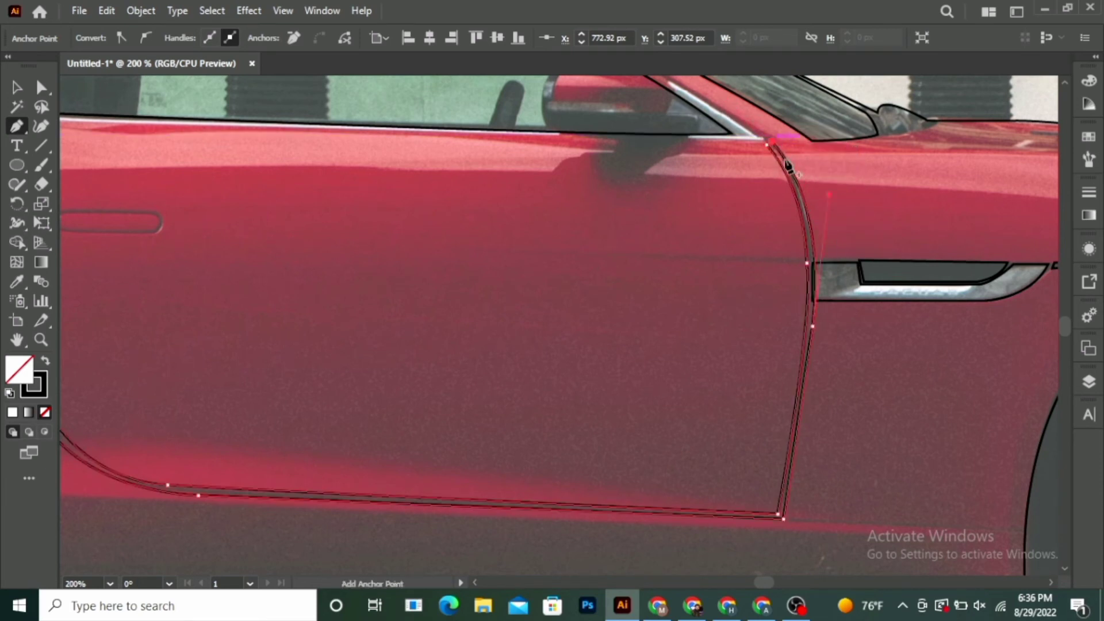
# Step: Trace the slanted strip on the rear spoiler as a closed shape and start a thin line above it
pyautogui.scroll(-2, 735, 328)
pyautogui.scroll(-2, 897, 424)
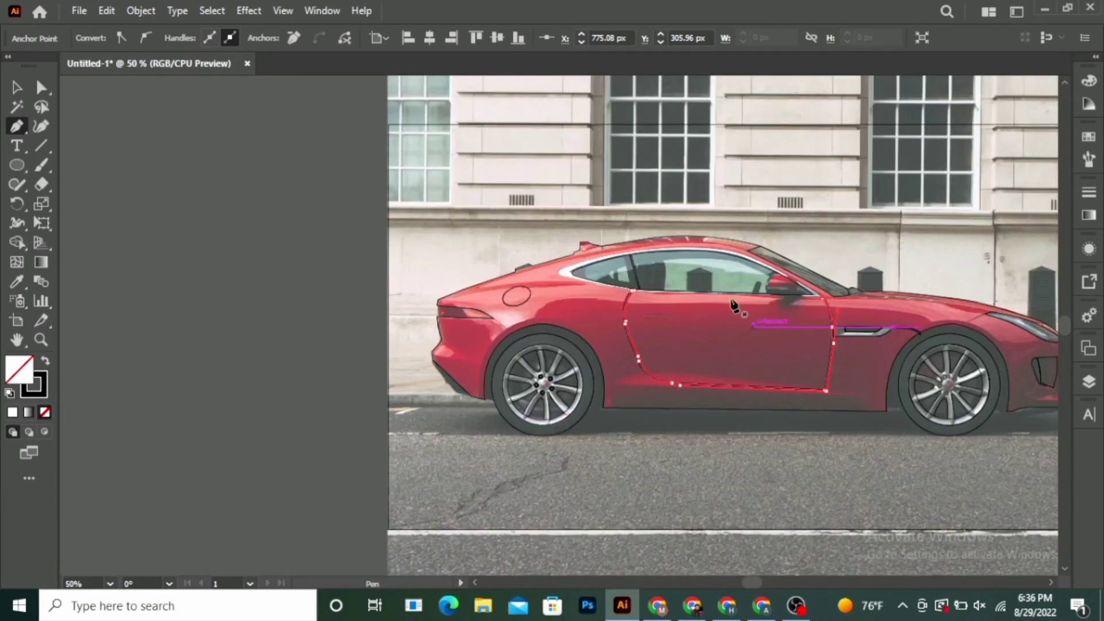
pyautogui.scroll(1, 734, 307)
pyautogui.scroll(1, 641, 271)
pyautogui.scroll(1, 586, 256)
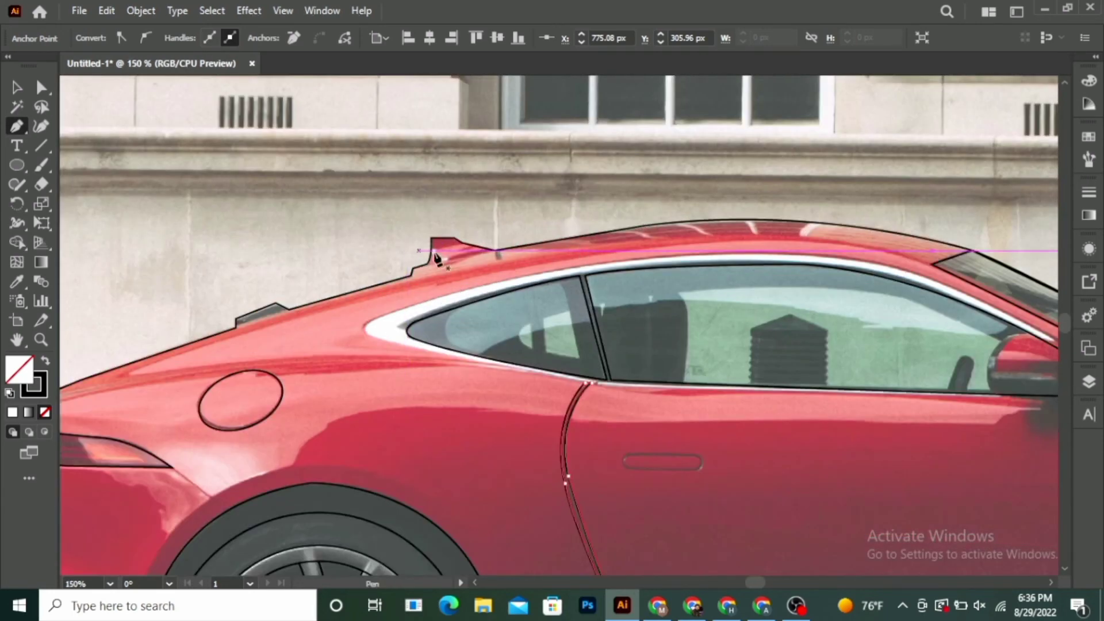
pyautogui.scroll(1, 436, 256)
pyautogui.scroll(2, 469, 253)
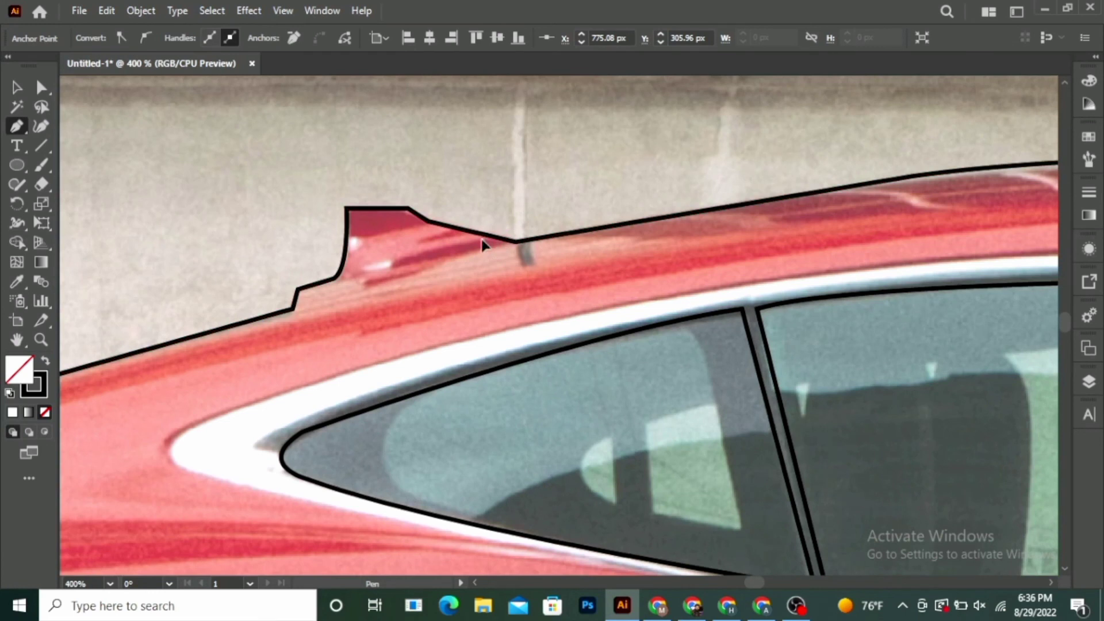
pyautogui.click(482, 240)
pyautogui.moveTo(394, 258); pyautogui.dragTo(396, 272)
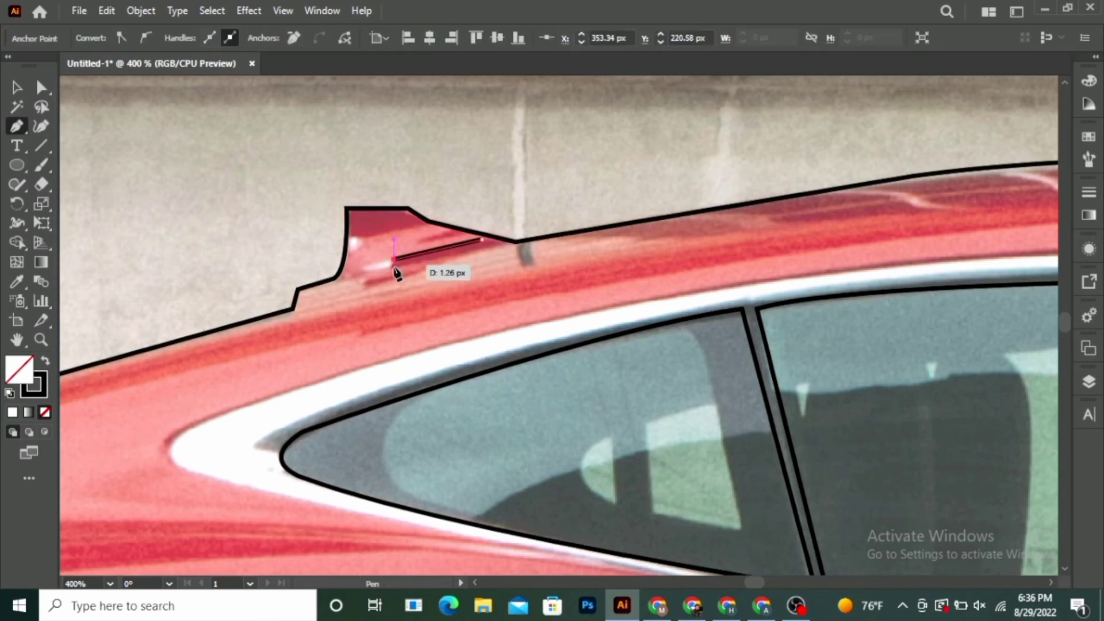
pyautogui.moveTo(501, 247); pyautogui.dragTo(505, 251)
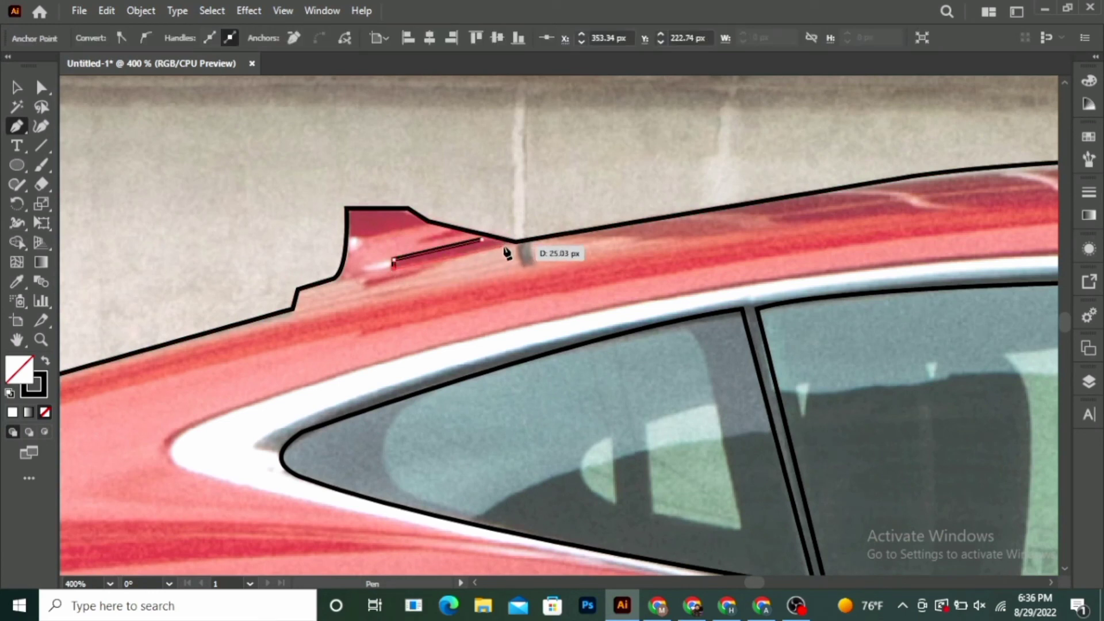
pyautogui.click(423, 245)
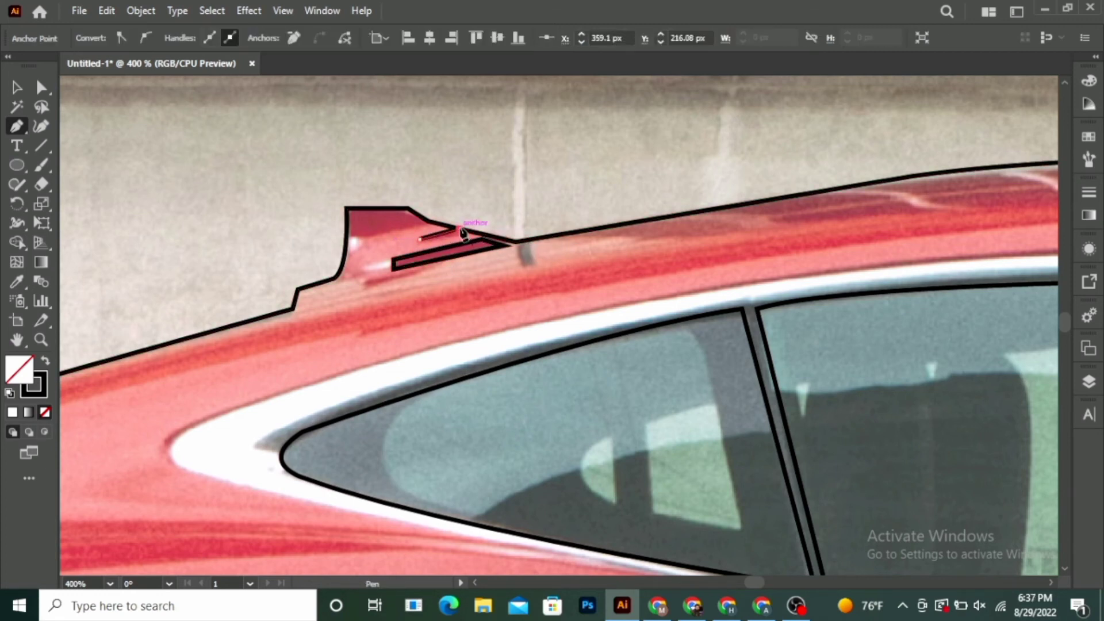
pyautogui.moveTo(460, 228)
pyautogui.mouseDown()
pyautogui.moveTo(475, 241)
pyautogui.moveTo(423, 244)
pyautogui.moveTo(435, 260)
pyautogui.mouseUp()
# Step: Show the Layers panel and hide the reference photo layer to inspect the line art
pyautogui.scroll(-3, 506, 275)
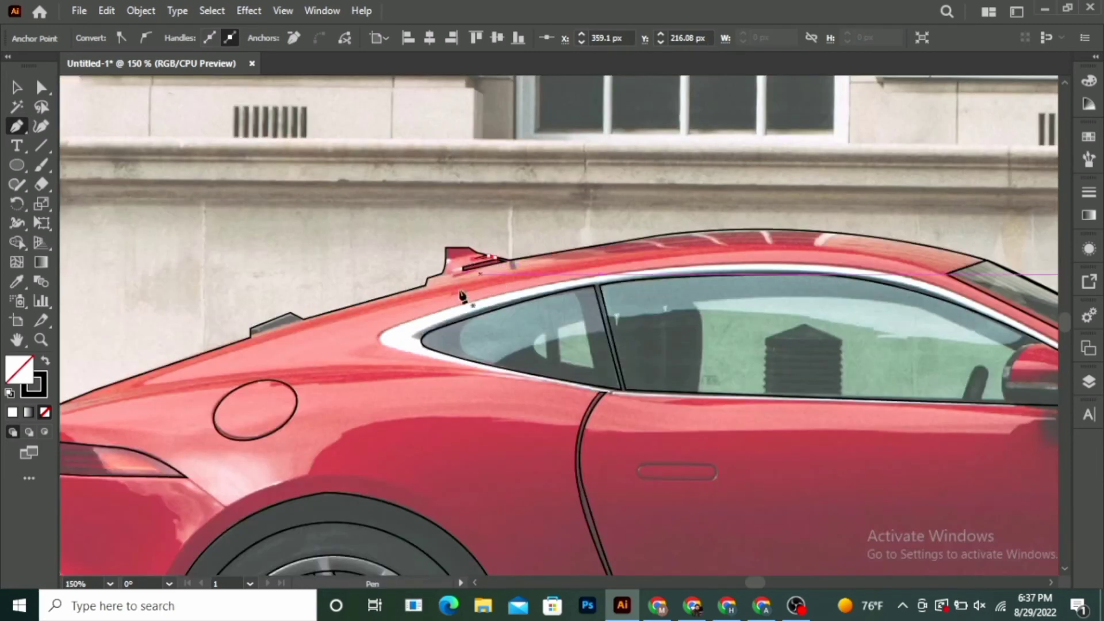
pyautogui.scroll(-2, 457, 313)
pyautogui.scroll(-2, 456, 333)
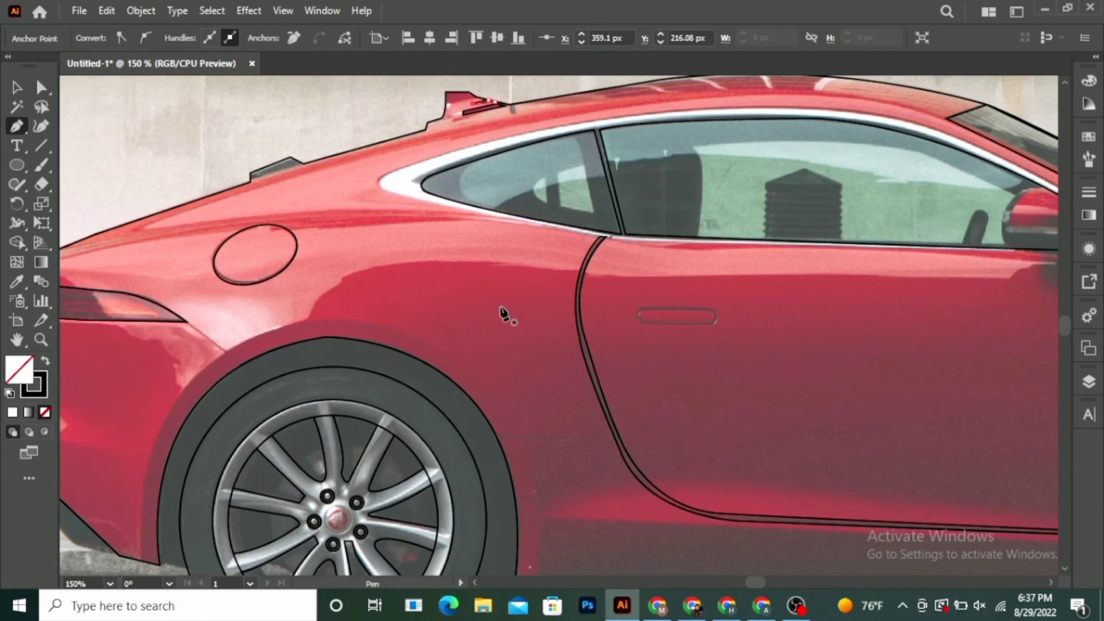
pyautogui.keyDown('alt'); pyautogui.scroll(-2, 509, 331); pyautogui.keyUp('alt')
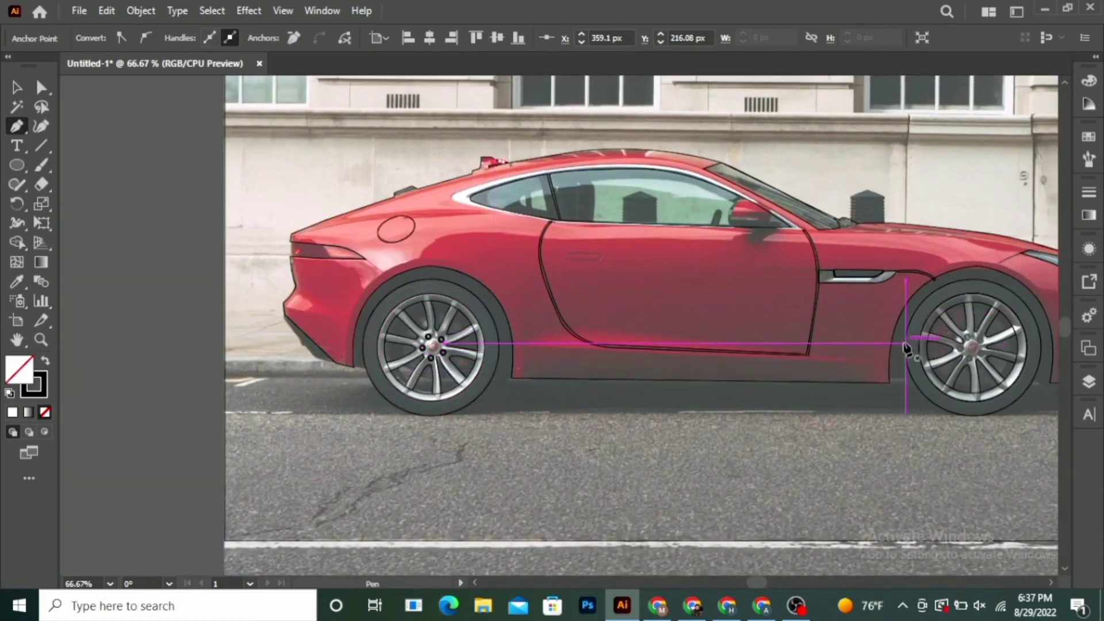
pyautogui.keyDown('alt'); pyautogui.scroll(-2, 906, 348); pyautogui.keyUp('alt')
pyautogui.keyDown('alt'); pyautogui.scroll(1, 722, 345); pyautogui.keyUp('alt')
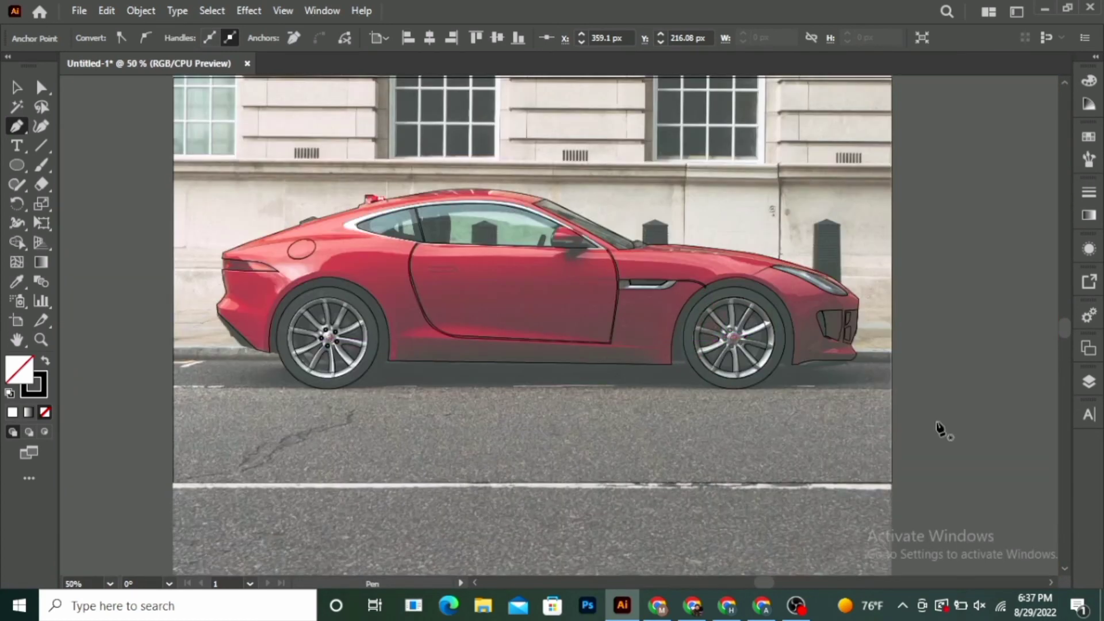
pyautogui.click(1089, 383)
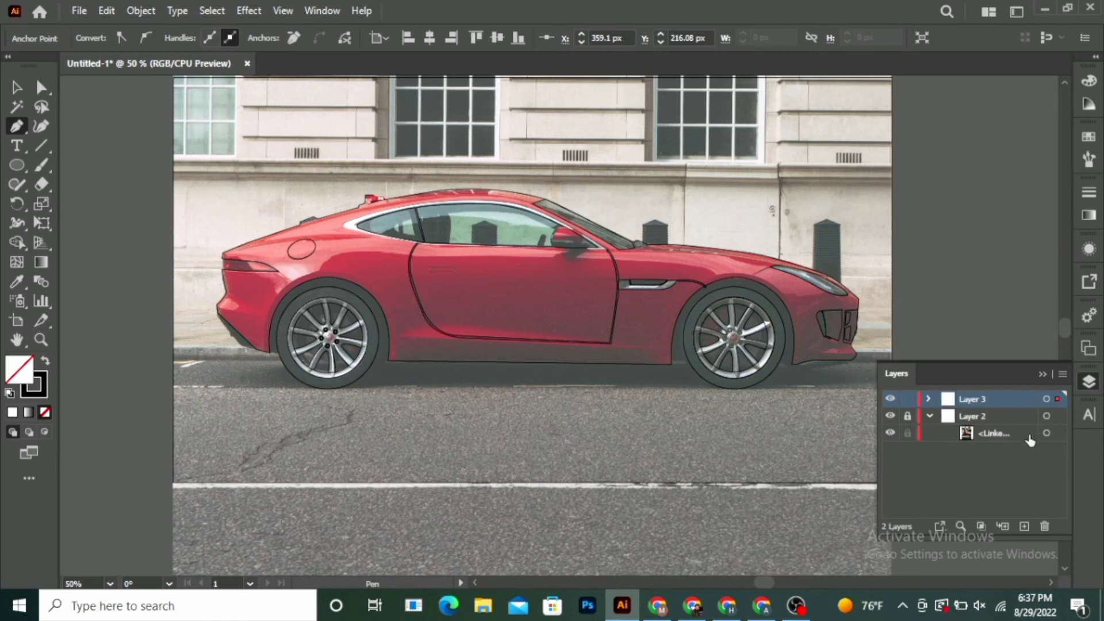
pyautogui.click(890, 416)
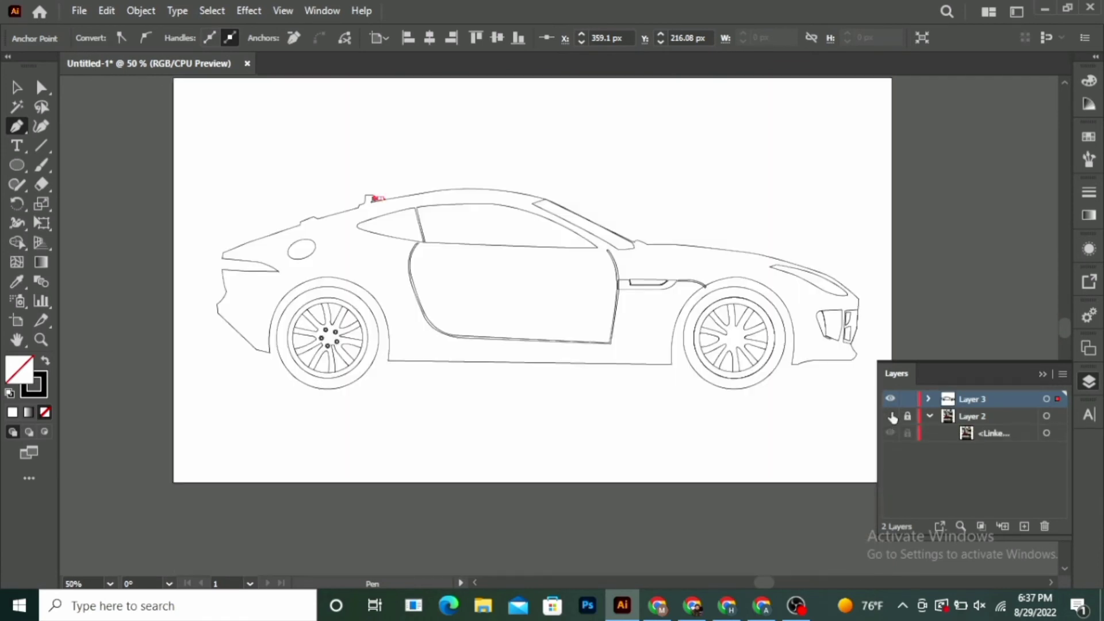
pyautogui.keyDown('ctrl'); pyautogui.click(719, 479); pyautogui.keyUp('ctrl')
# Step: Bring the reference photo back behind the tracing with Ctrl+Y and zoom around
pyautogui.scroll(1, 748, 506)
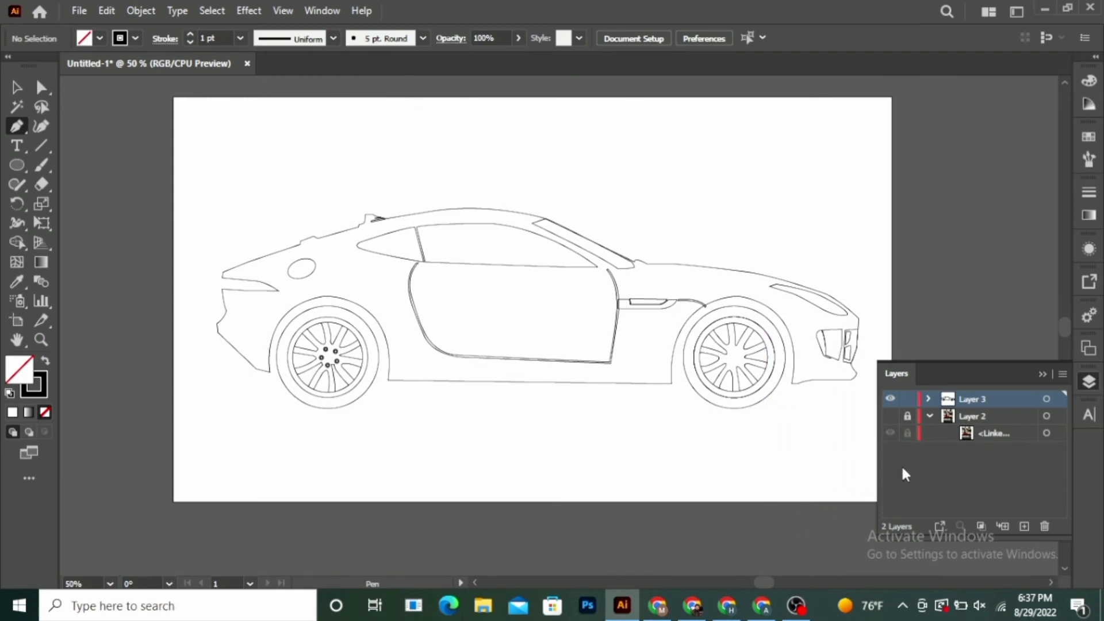
pyautogui.hotkey('ctrl', 'y')
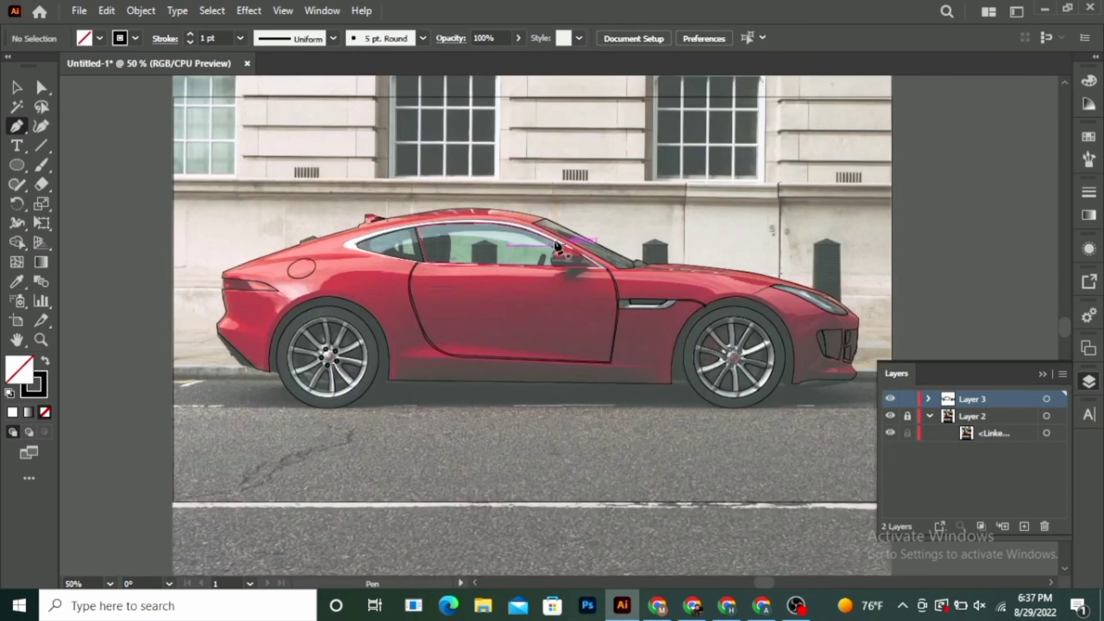
pyautogui.scroll(2, 627, 305)
pyautogui.scroll(2, 627, 304)
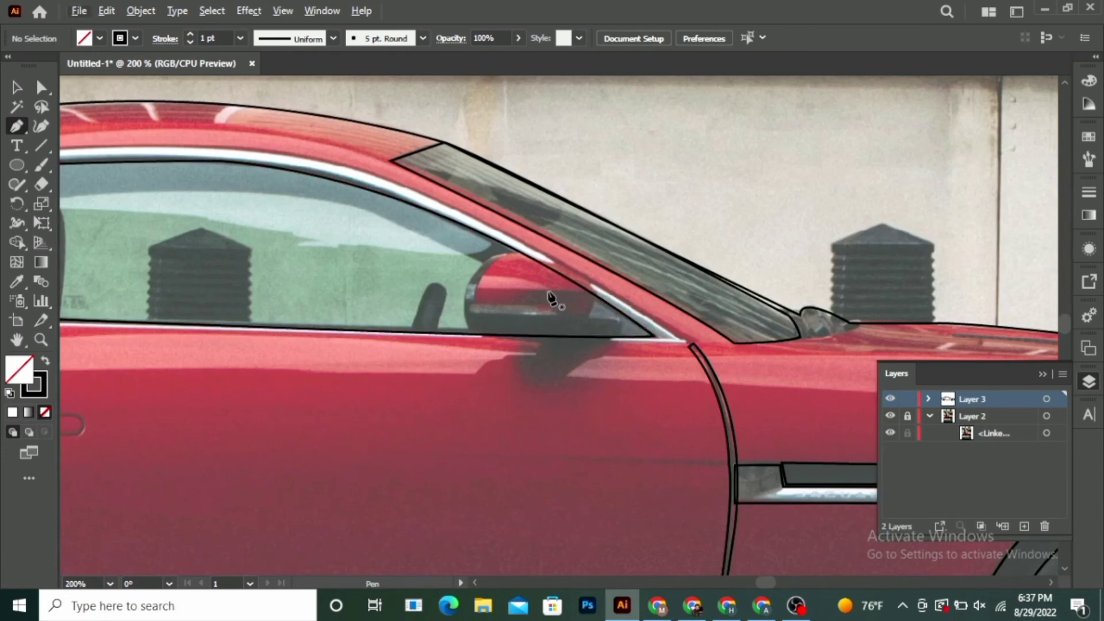
pyautogui.scroll(-2, 590, 337)
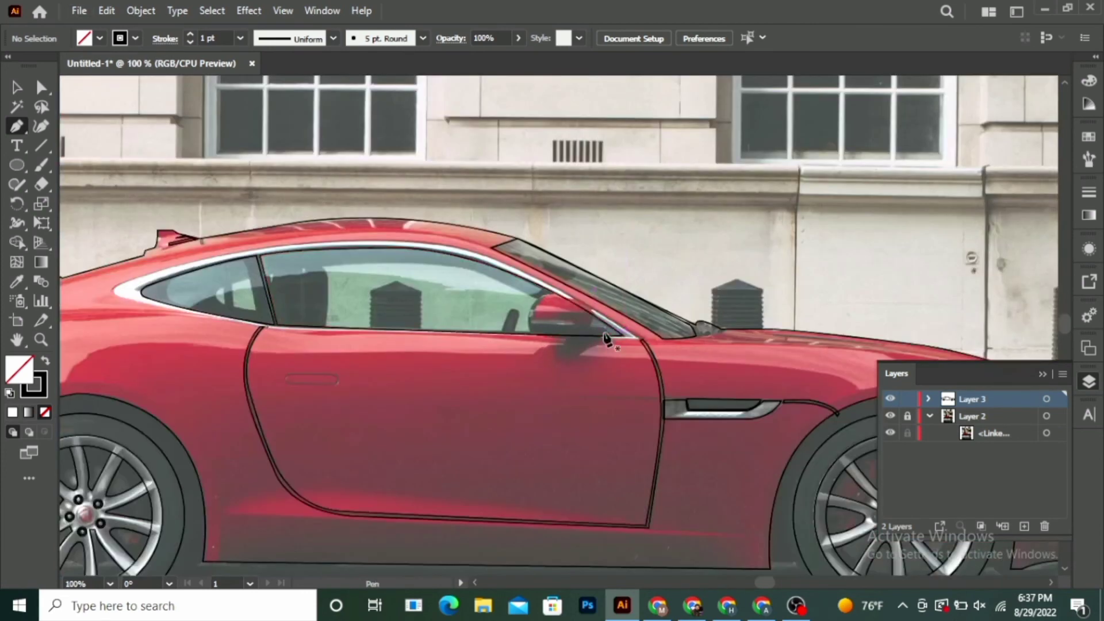
pyautogui.scroll(-1, 590, 336)
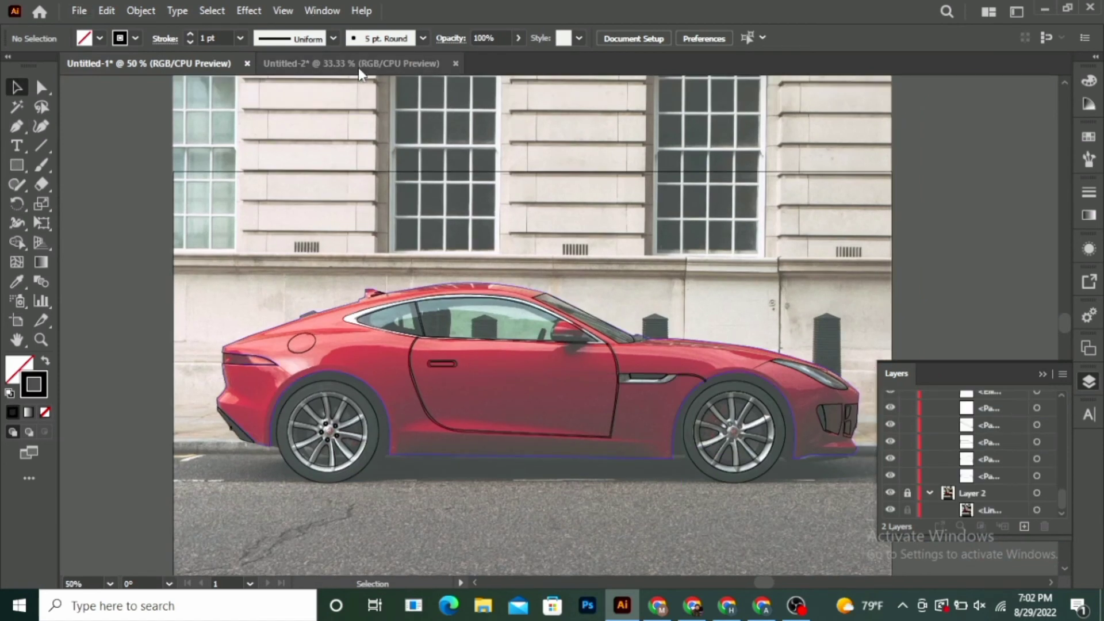
# Step: Copy the six colour swatches from Untitled-2 beside the car artboard's left edge in Untitled-1
pyautogui.click(358, 64)
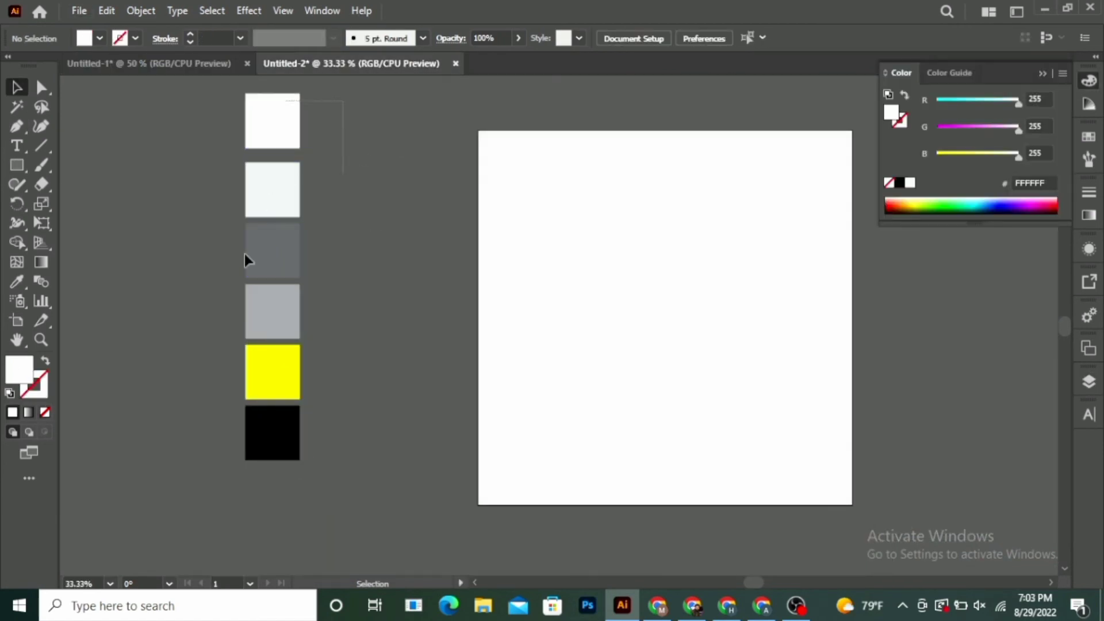
pyautogui.moveTo(287, 84); pyautogui.dragTo(244, 452)
pyautogui.moveTo(295, 405); pyautogui.dragTo(155, 154)
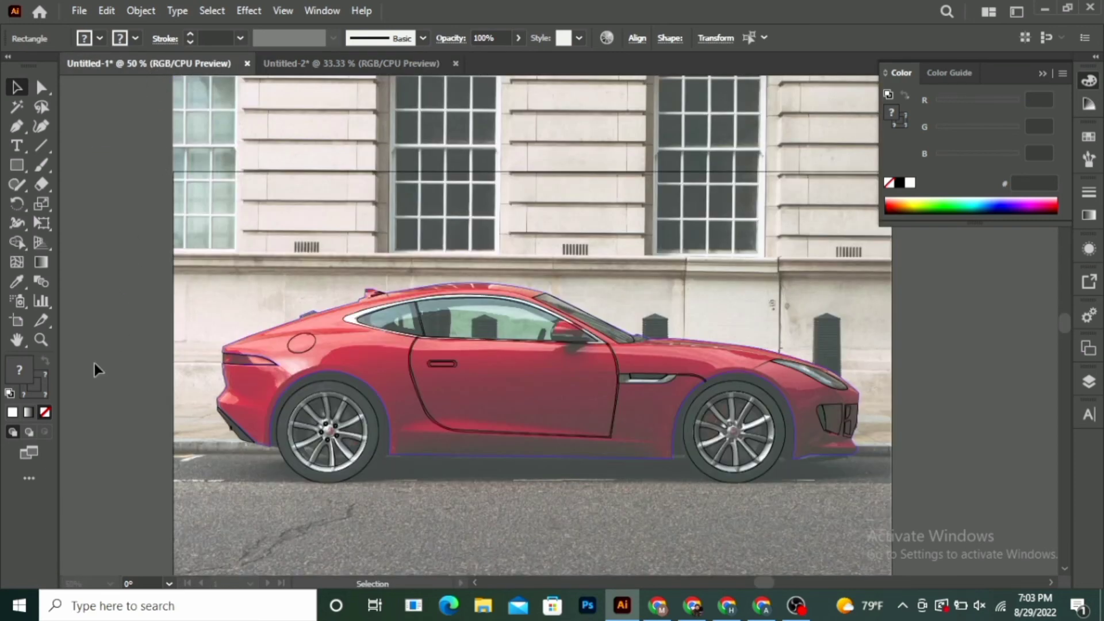
pyautogui.moveTo(95, 363); pyautogui.dragTo(94, 364)
pyautogui.scroll(-1, 557, 477)
pyautogui.scroll(-1, 557, 477)
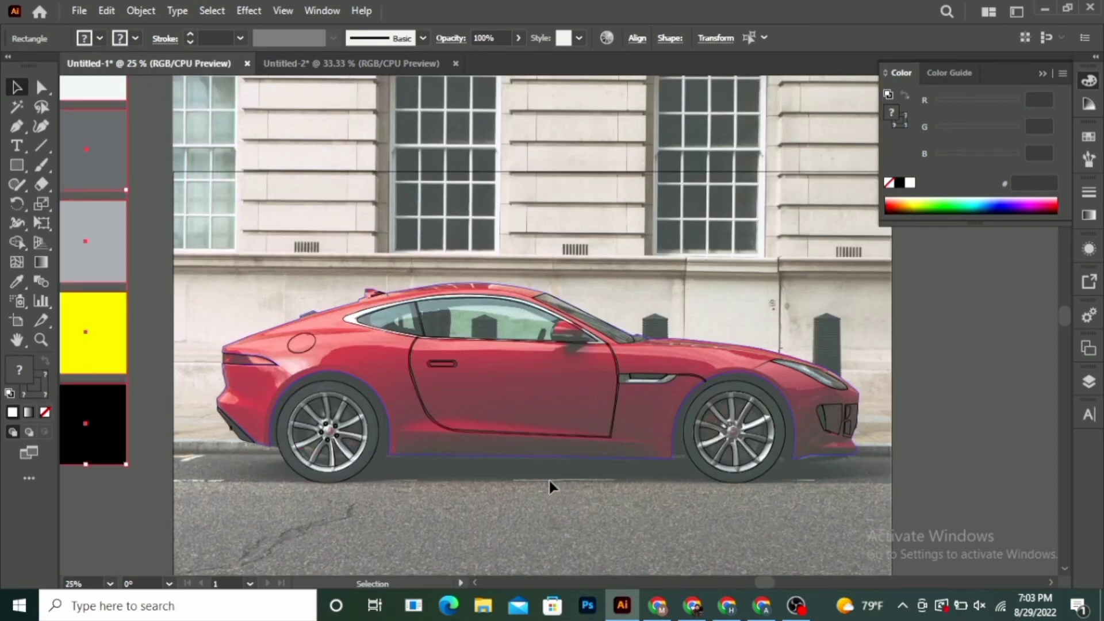
pyautogui.click(812, 418)
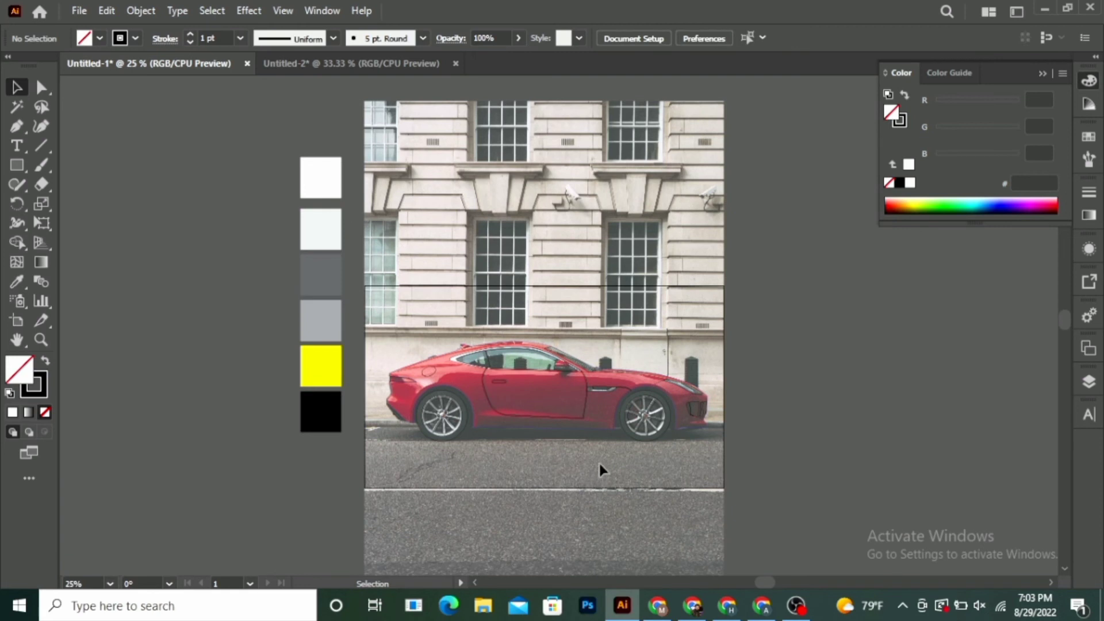
# Step: In Layers, collapse Layer 3 and hide the car photo on Layer 2
pyautogui.click(1090, 381)
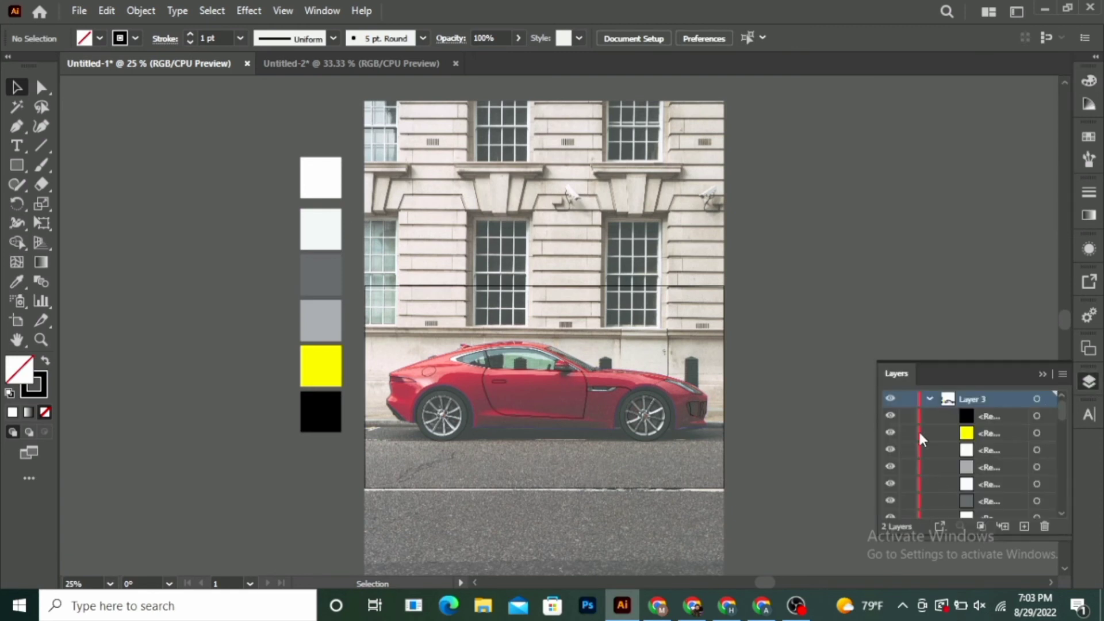
pyautogui.click(930, 398)
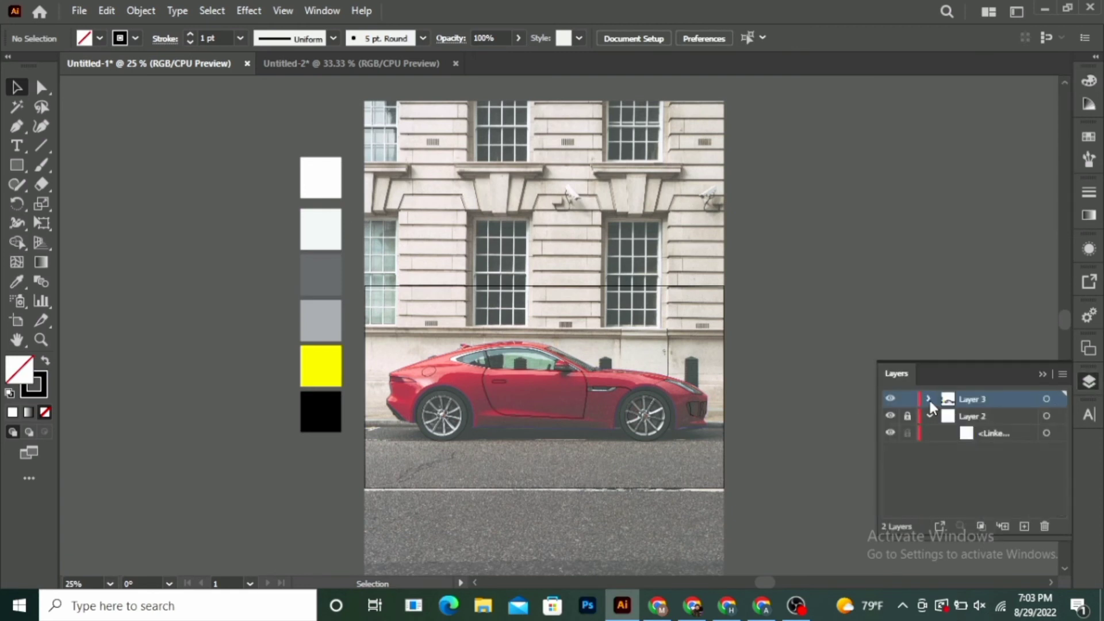
pyautogui.click(890, 416)
pyautogui.scroll(1, 644, 461)
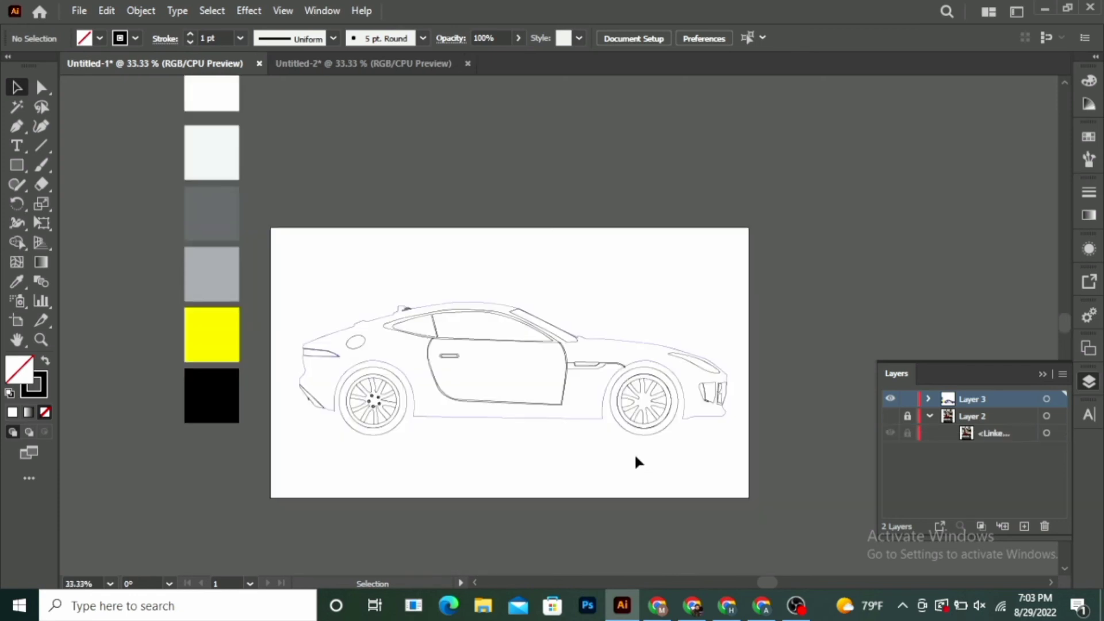
# Step: Eyedrop the yellow swatch onto the car body outline, leaving wheels and details white
pyautogui.click(412, 393)
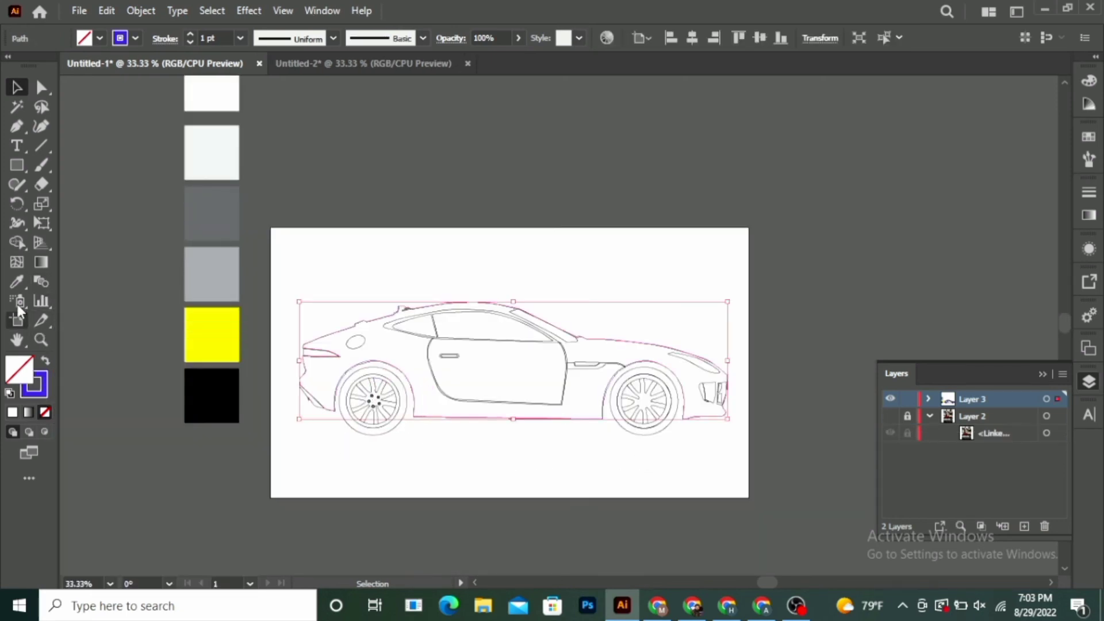
pyautogui.click(18, 283)
pyautogui.click(222, 329)
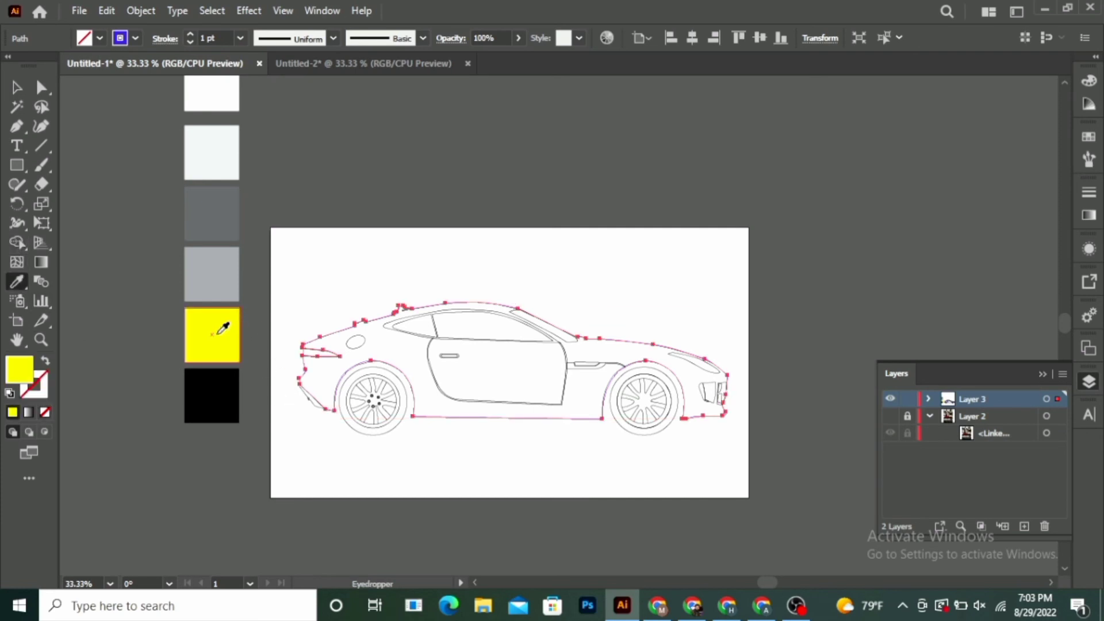
pyautogui.press('l')
pyautogui.scroll(2, 426, 484)
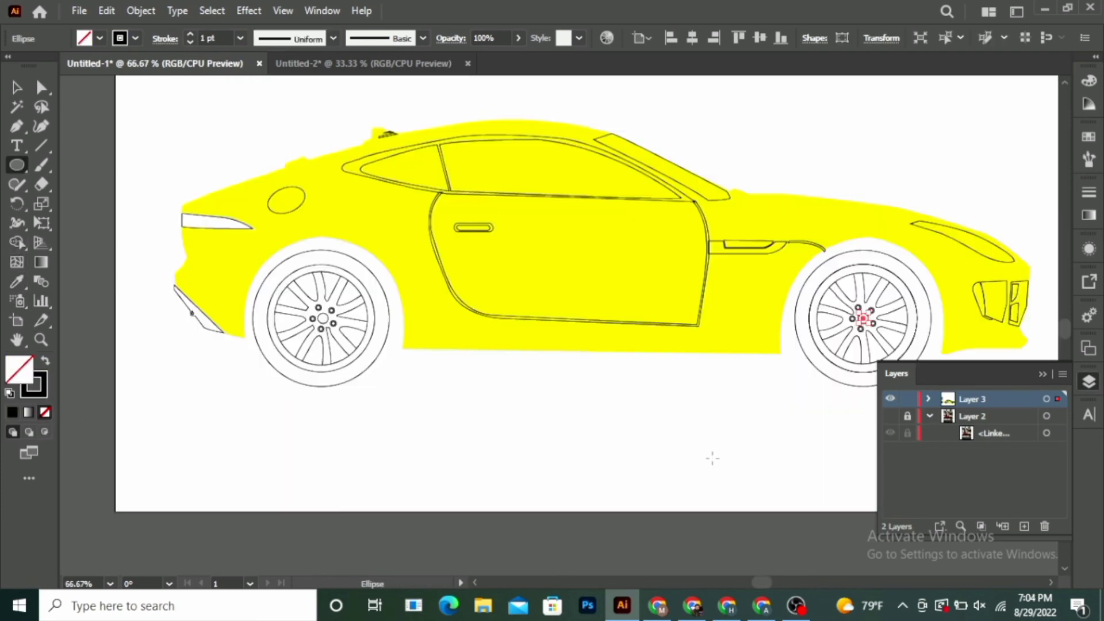
pyautogui.click(616, 426)
pyautogui.press('v')
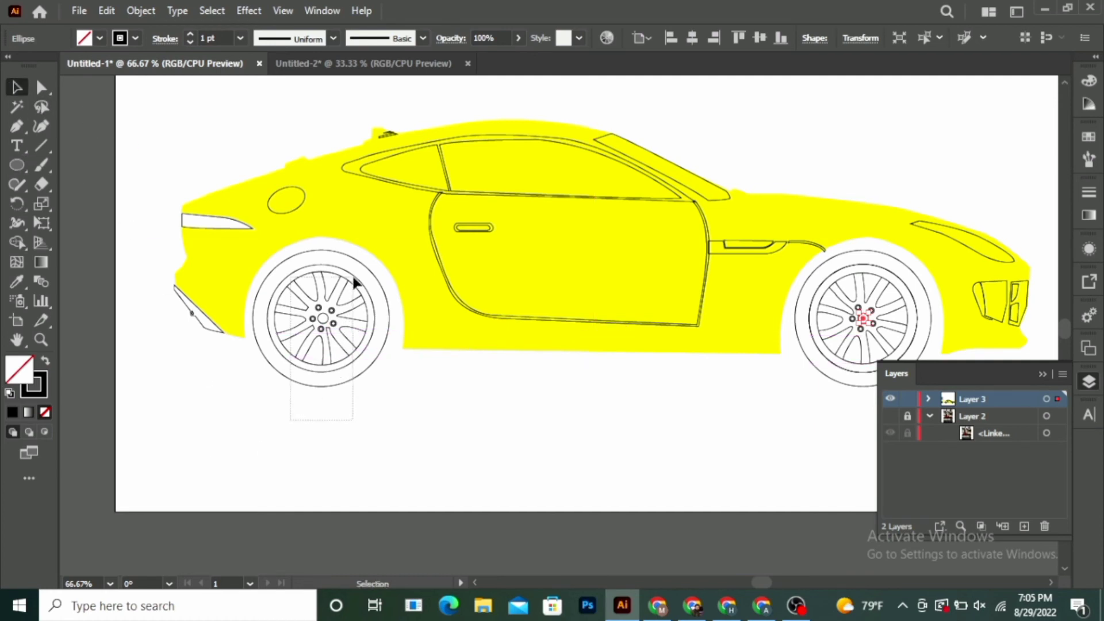
# Step: Select both wheels and merge the front wheel's spoke and rim regions with Shape Builder
pyautogui.click(357, 258)
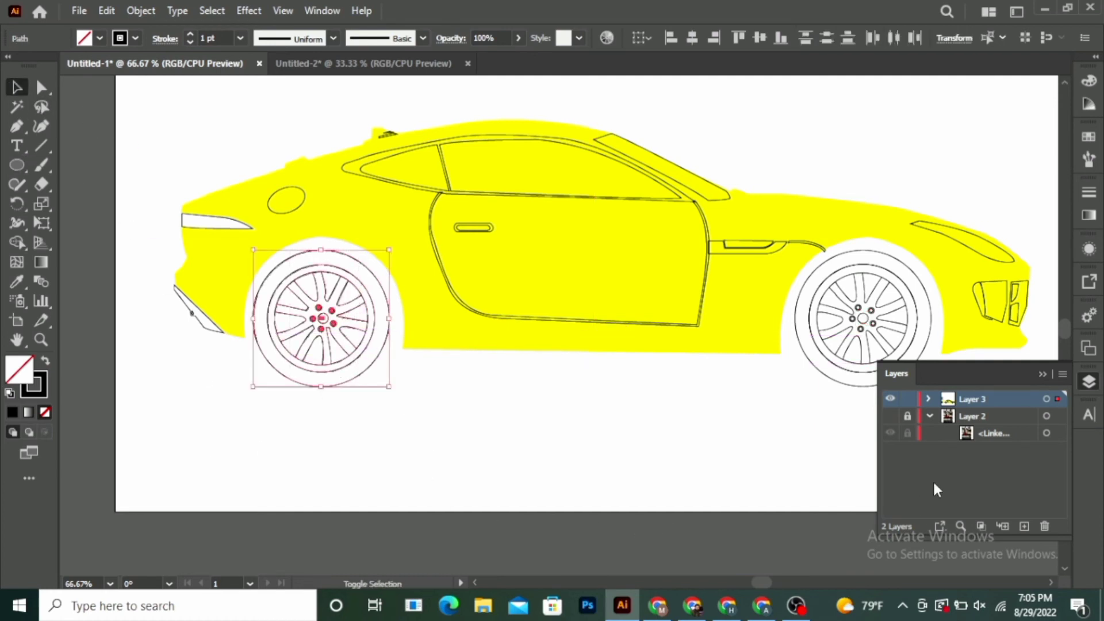
pyautogui.keyDown('shift'); pyautogui.click(889, 251); pyautogui.keyUp('shift')
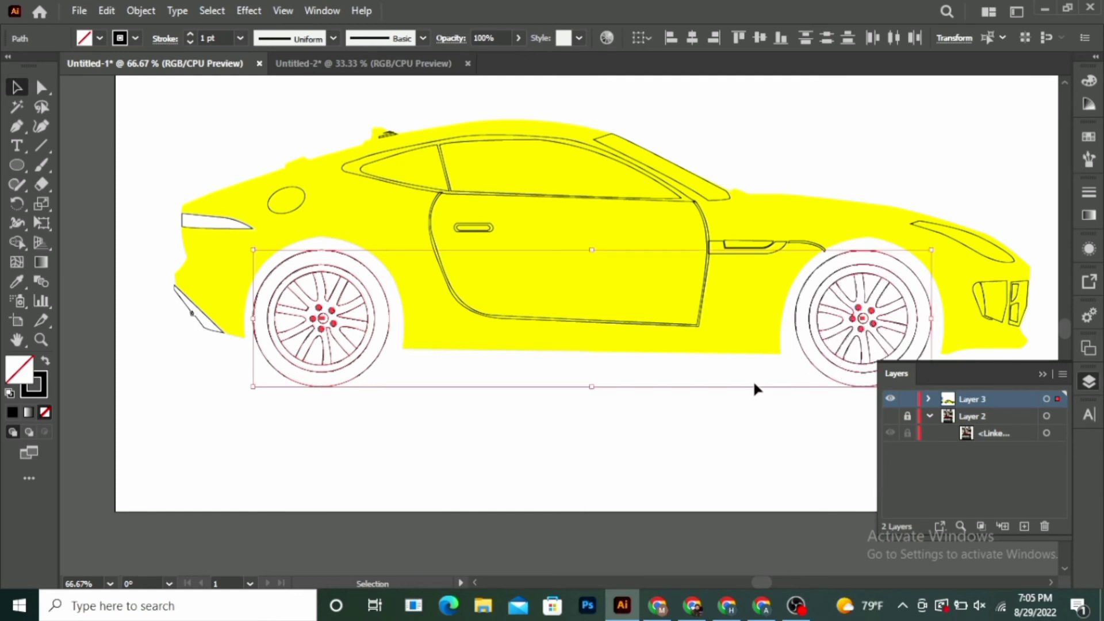
pyautogui.scroll(1, 308, 323)
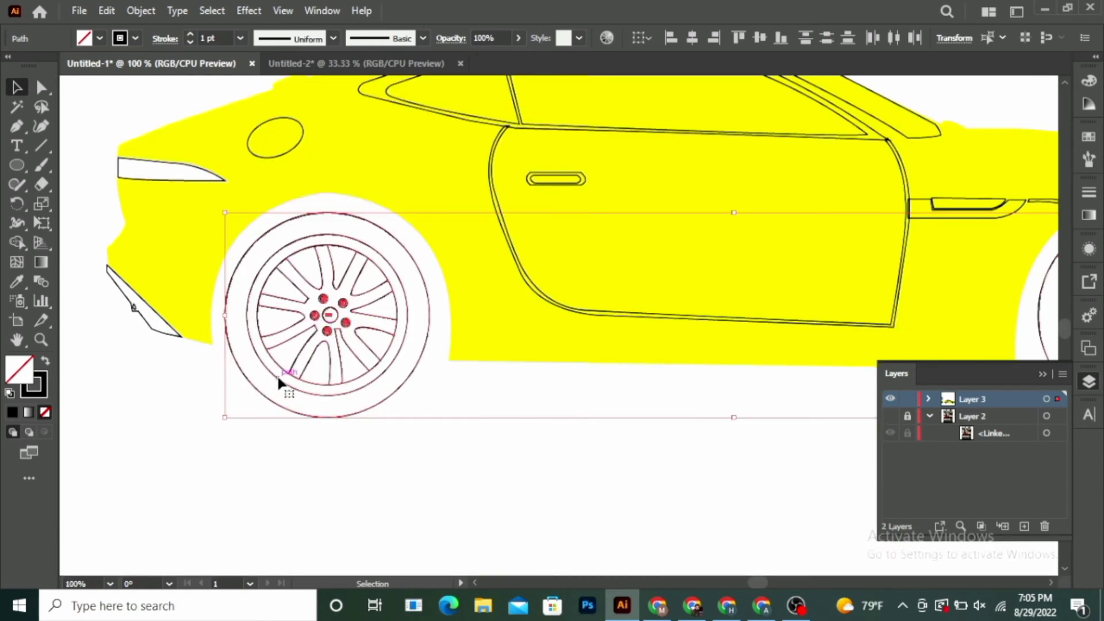
pyautogui.click(17, 242)
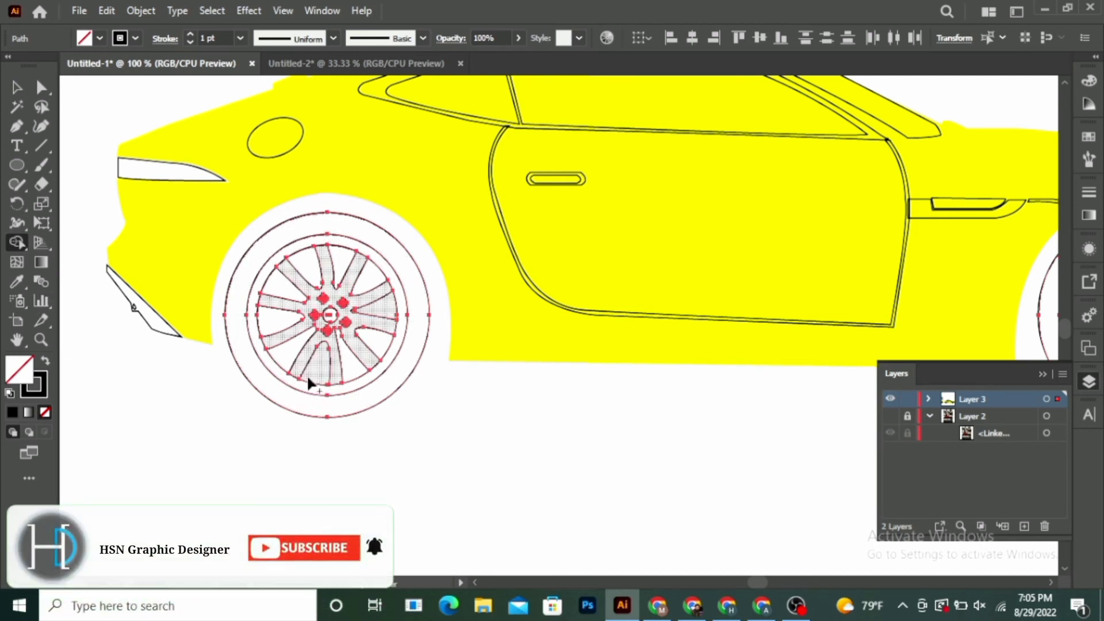
pyautogui.click(308, 380)
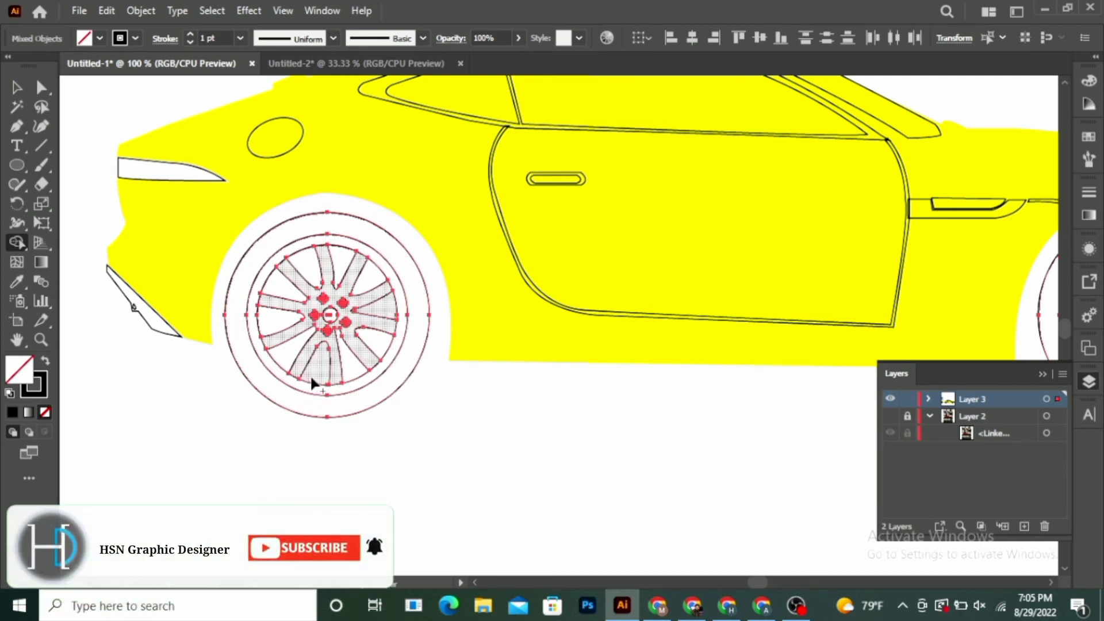
pyautogui.click(331, 335)
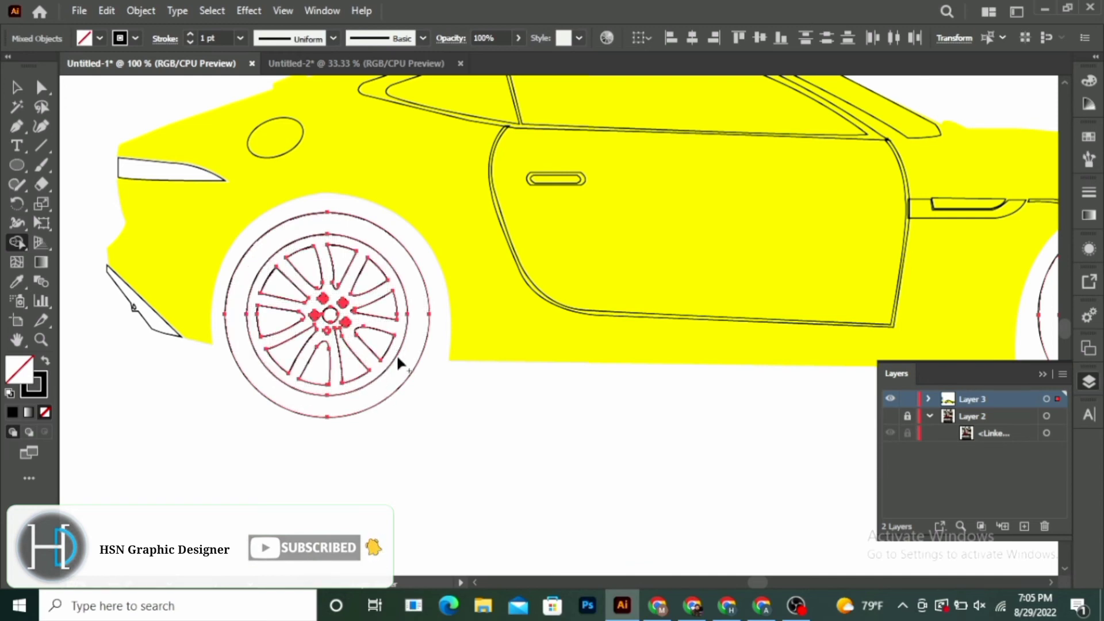
# Step: Merge the rear wheel's rim regions, then undo that last merge
pyautogui.scroll(-4, 282, 350)
pyautogui.scroll(4, 817, 354)
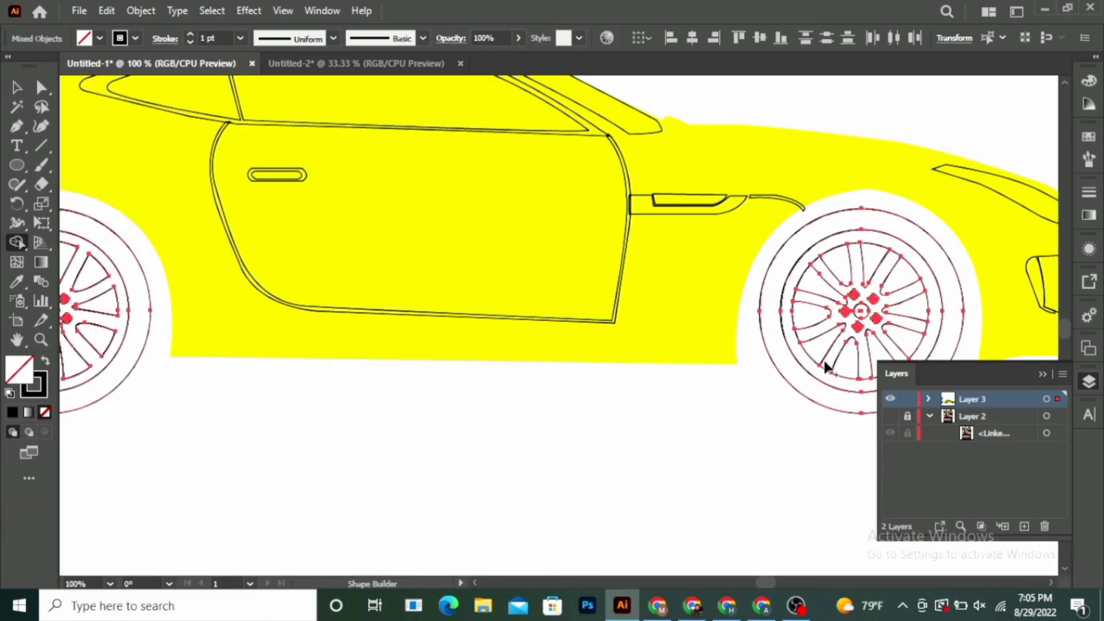
pyautogui.click(817, 378)
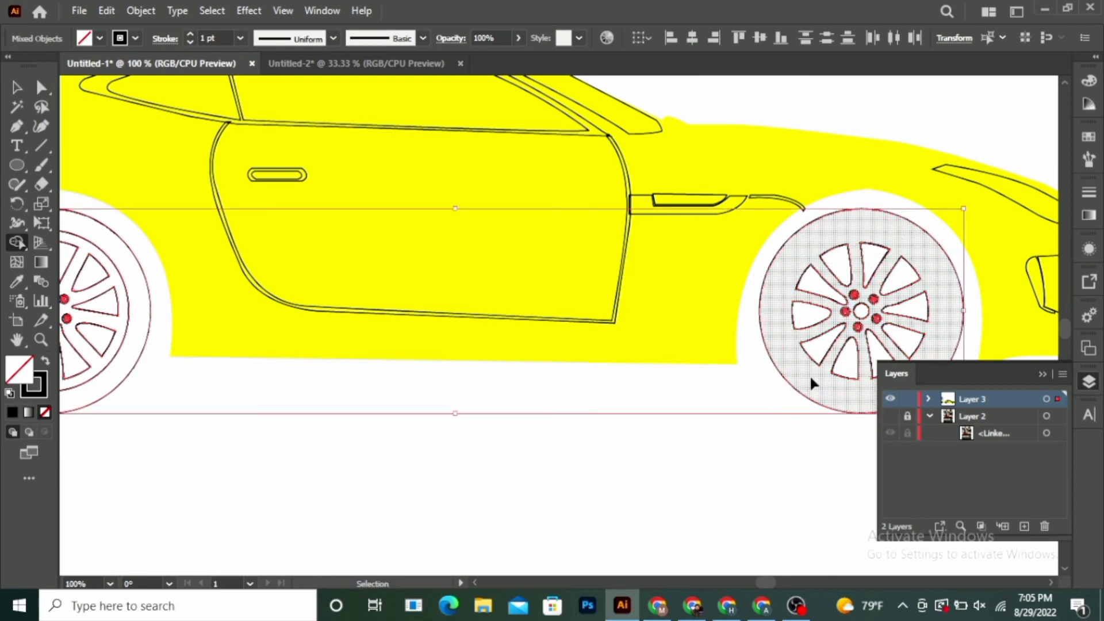
pyautogui.hotkey('ctrl', 'z')
pyautogui.scroll(-1, 634, 411)
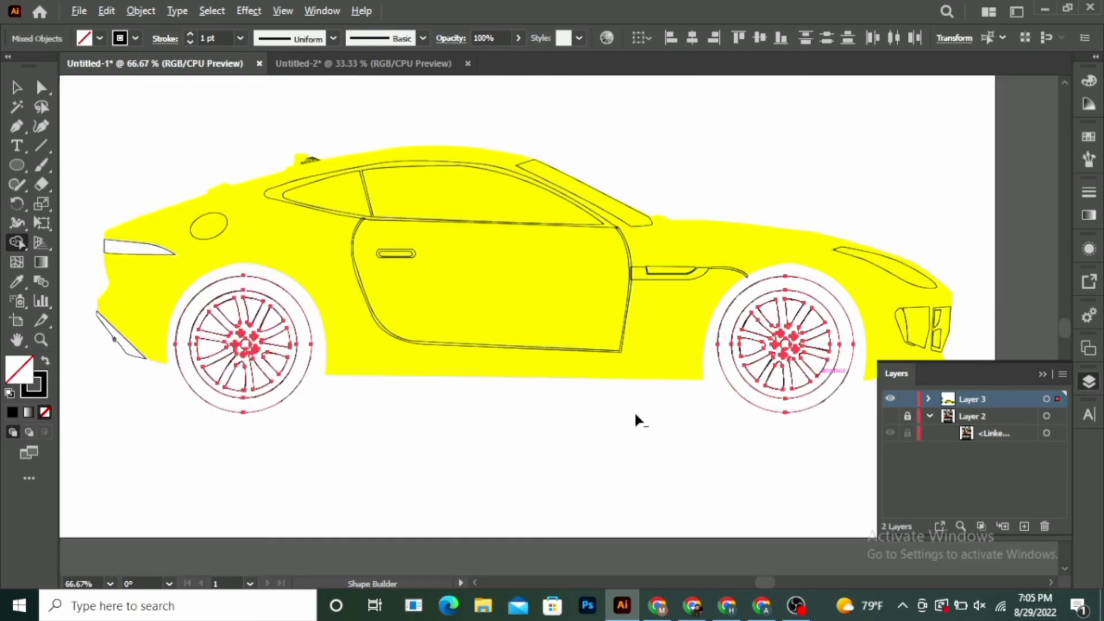
pyautogui.scroll(1, 798, 360)
pyautogui.scroll(2, 794, 357)
pyautogui.scroll(2, 771, 345)
pyautogui.scroll(2, 755, 339)
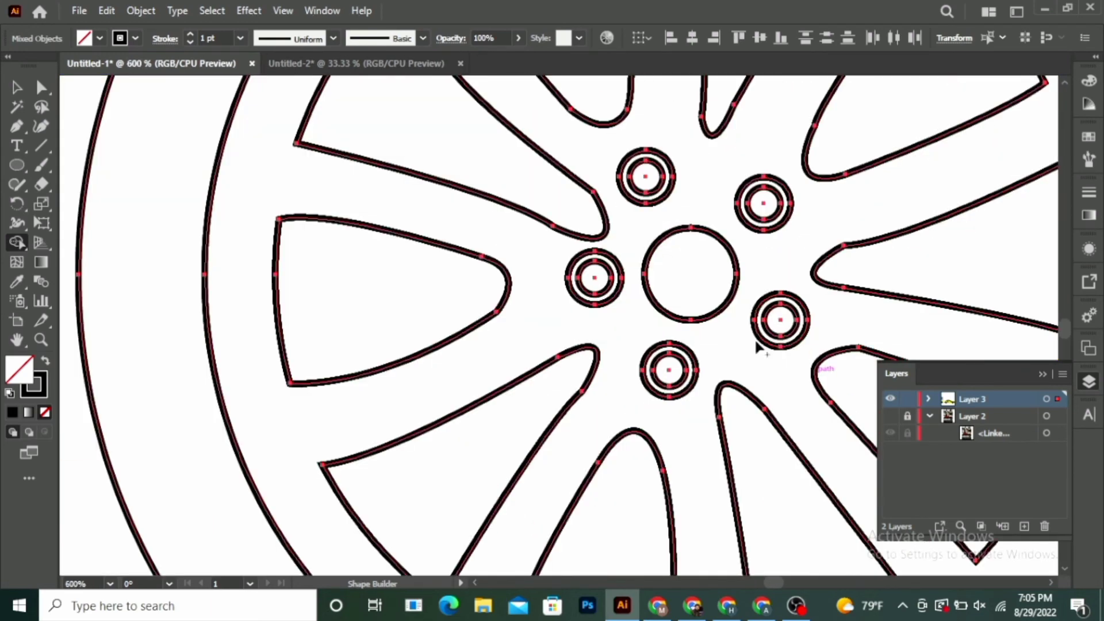
pyautogui.scroll(-4, 699, 325)
pyautogui.scroll(-2, 696, 325)
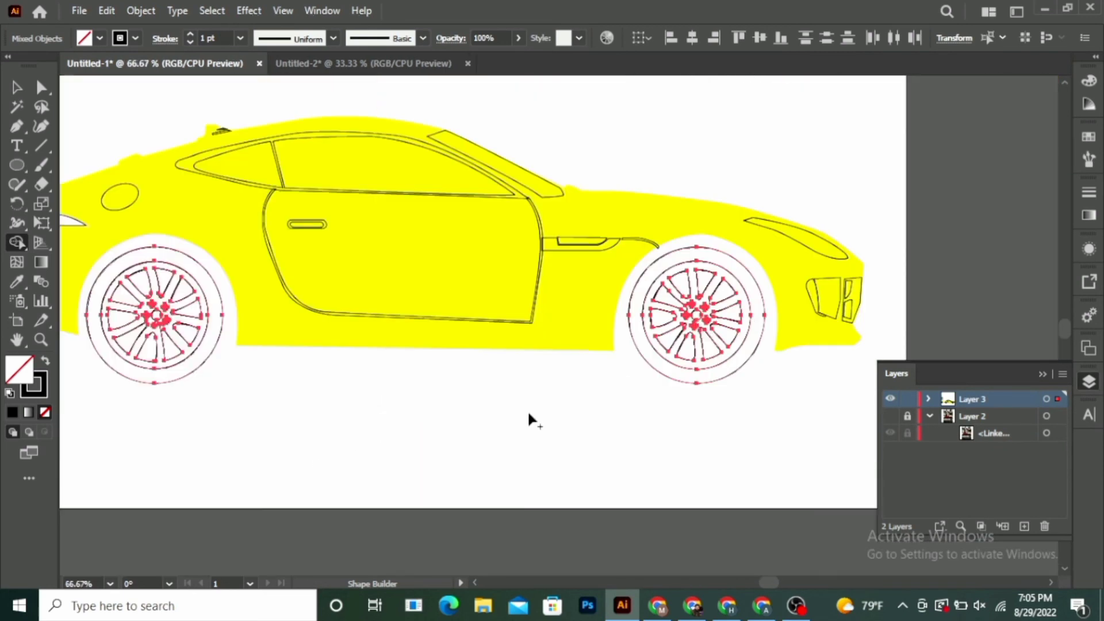
# Step: Fill the front wheel's rim with the grey swatch colour
pyautogui.press('v')
pyautogui.click(242, 466)
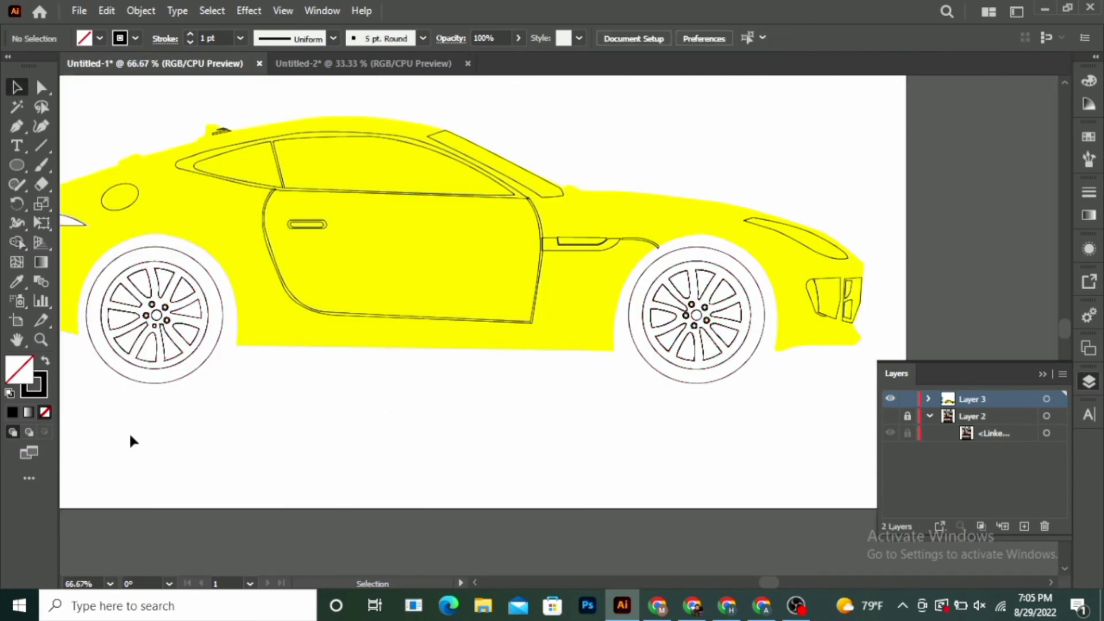
pyautogui.scroll(1, 115, 403)
pyautogui.scroll(1, 161, 362)
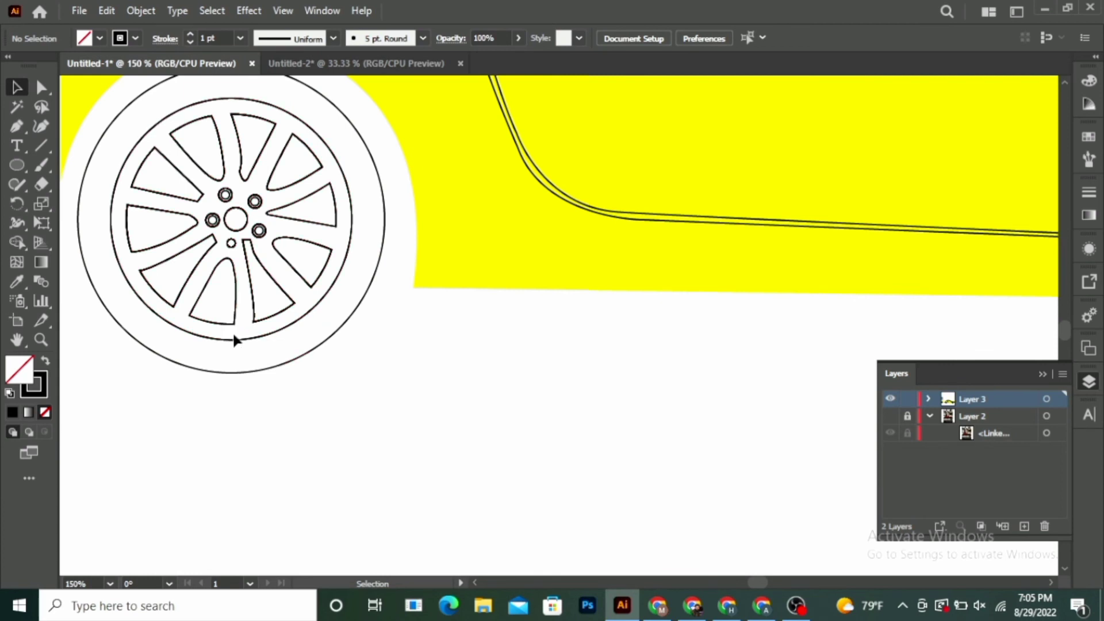
pyautogui.click(232, 338)
pyautogui.scroll(-1, 503, 406)
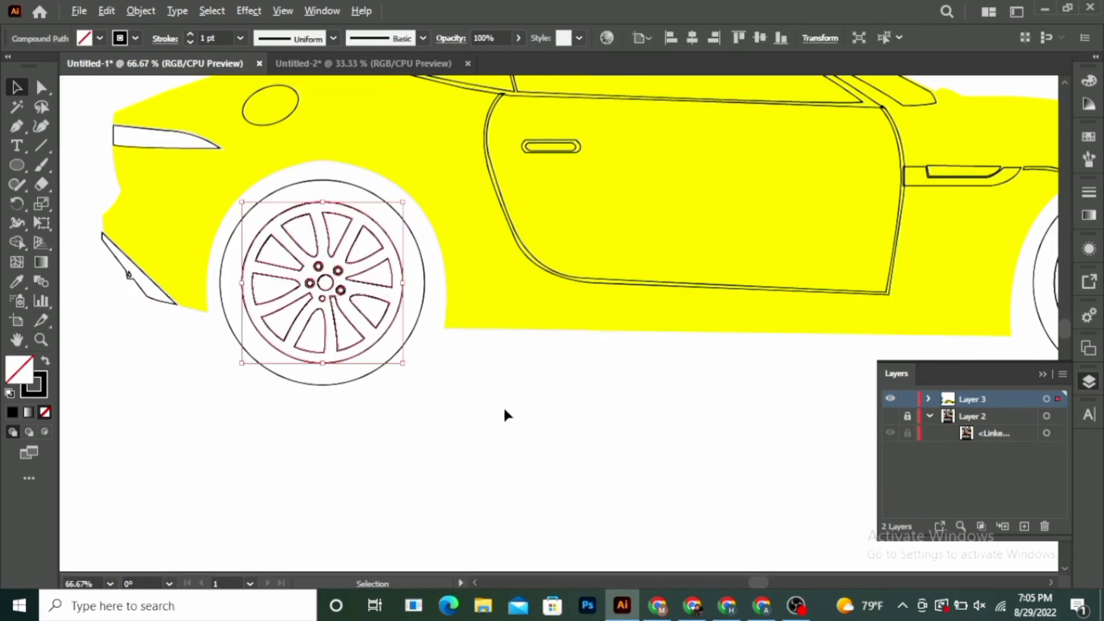
pyautogui.scroll(-2, 328, 345)
pyautogui.scroll(2, 202, 225)
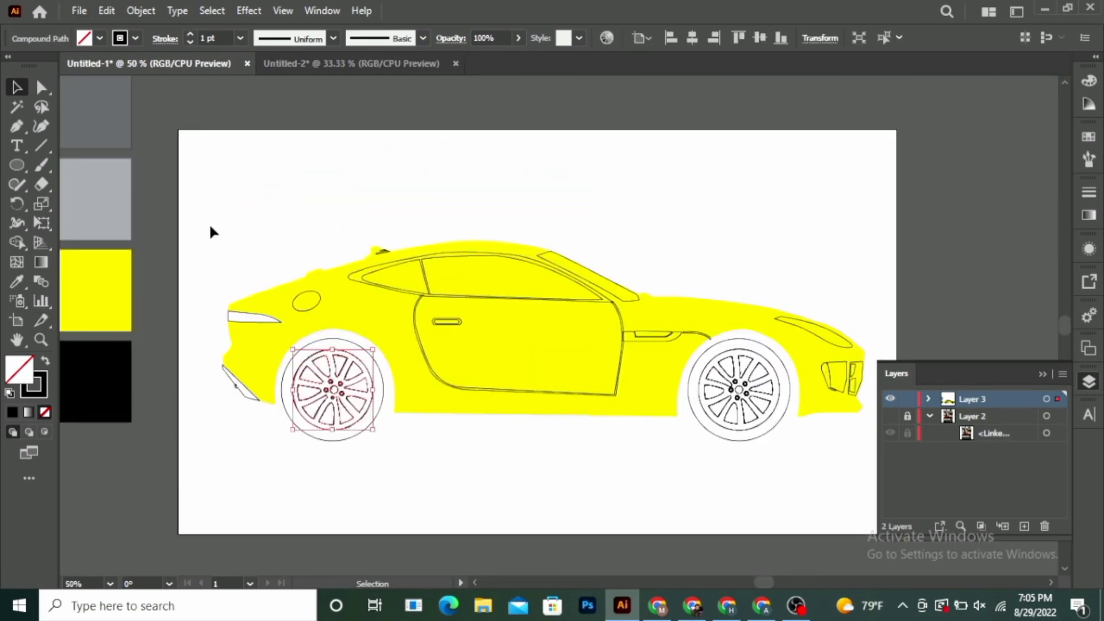
pyautogui.scroll(-1, 208, 237)
pyautogui.scroll(1, 315, 352)
pyautogui.scroll(-1, 315, 352)
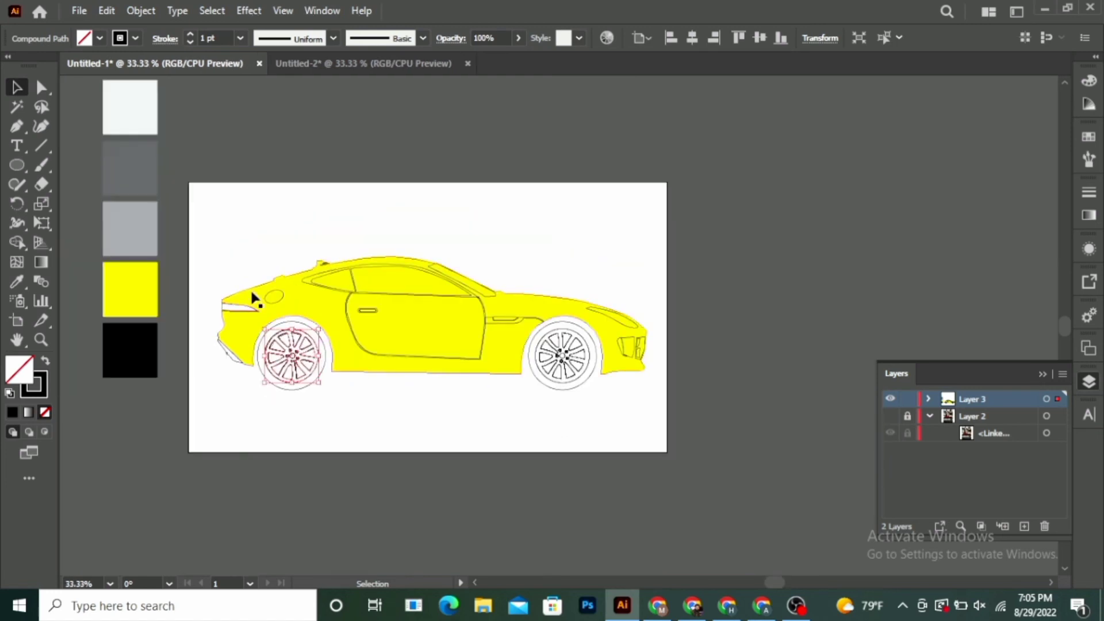
pyautogui.press('i')
pyautogui.click(134, 163)
pyautogui.click(134, 162)
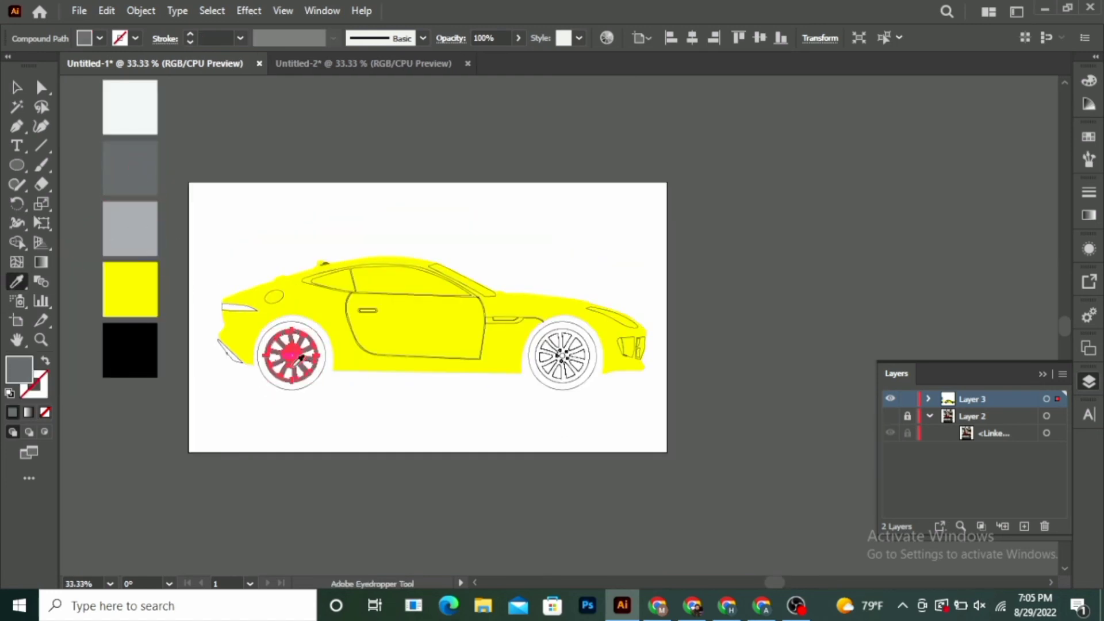
pyautogui.scroll(3, 577, 392)
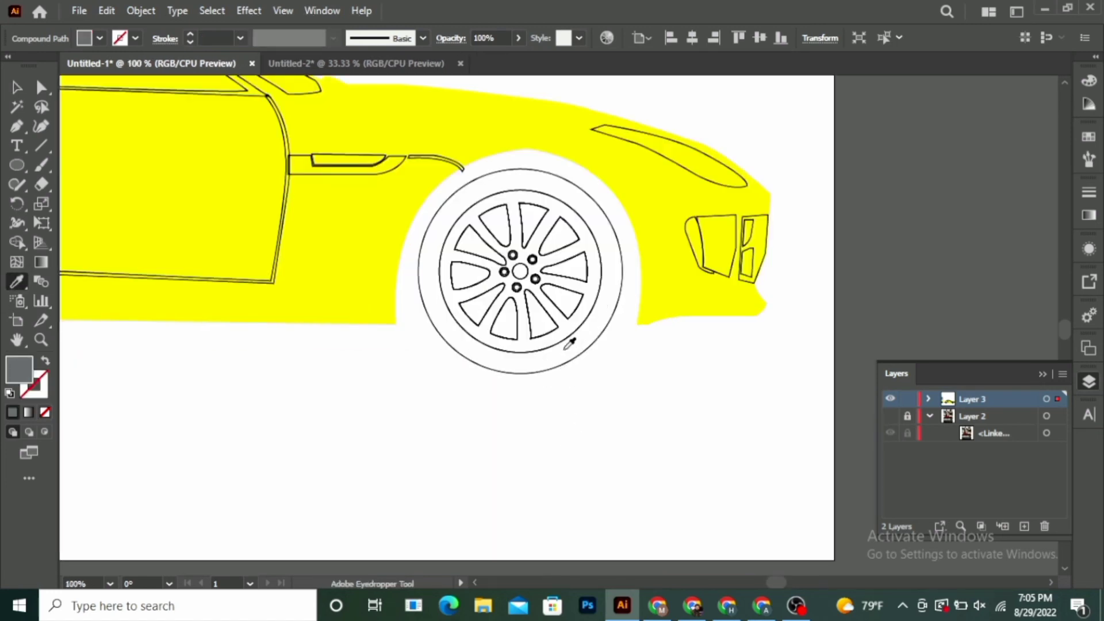
# Step: Give the other wheel's rim the same grey and deselect
pyautogui.click(547, 341)
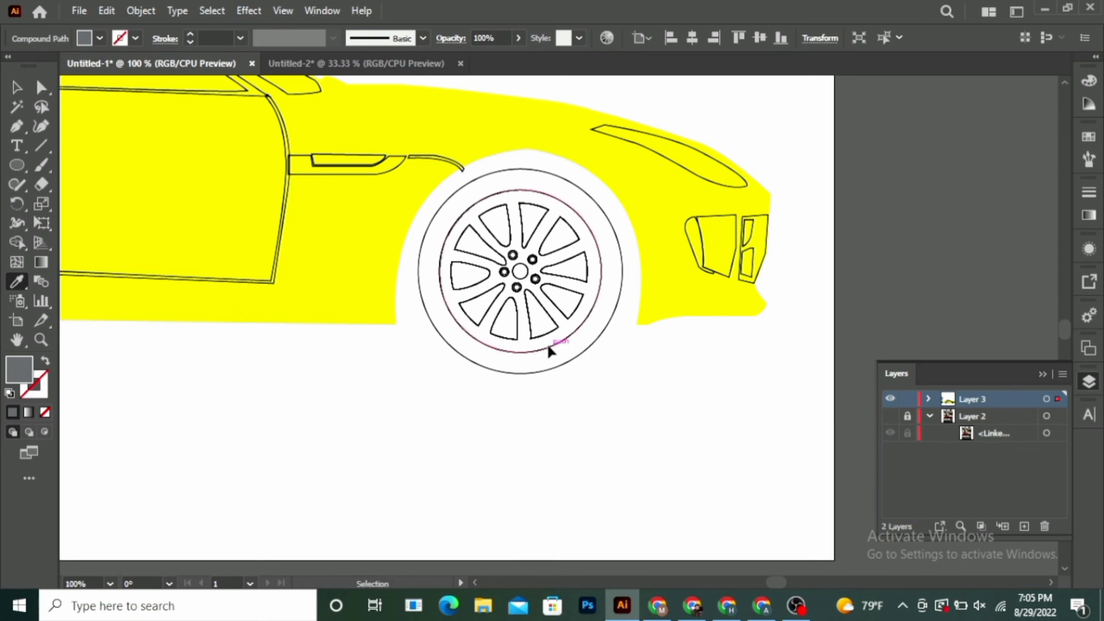
pyautogui.press('i')
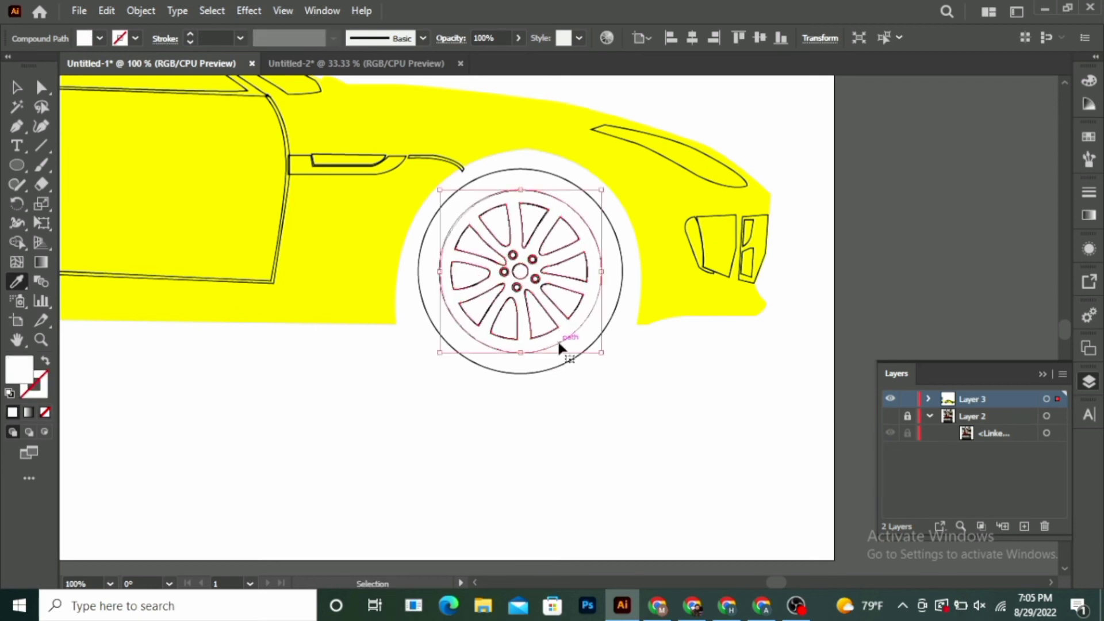
pyautogui.click(557, 339)
pyautogui.scroll(-2, 676, 375)
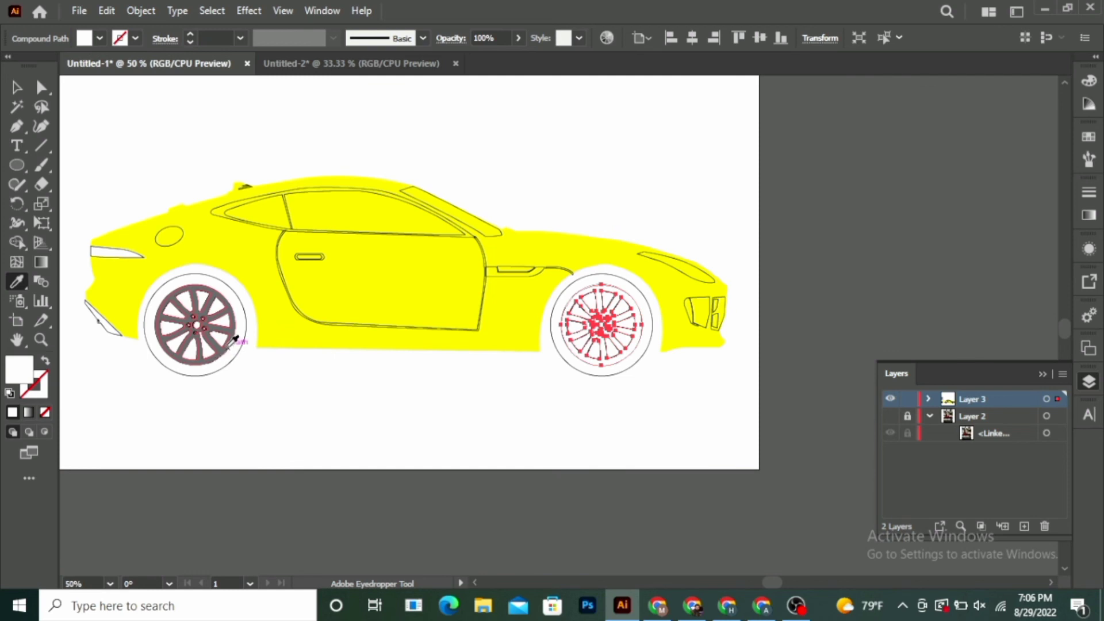
pyautogui.click(236, 339)
pyautogui.scroll(-1, 529, 417)
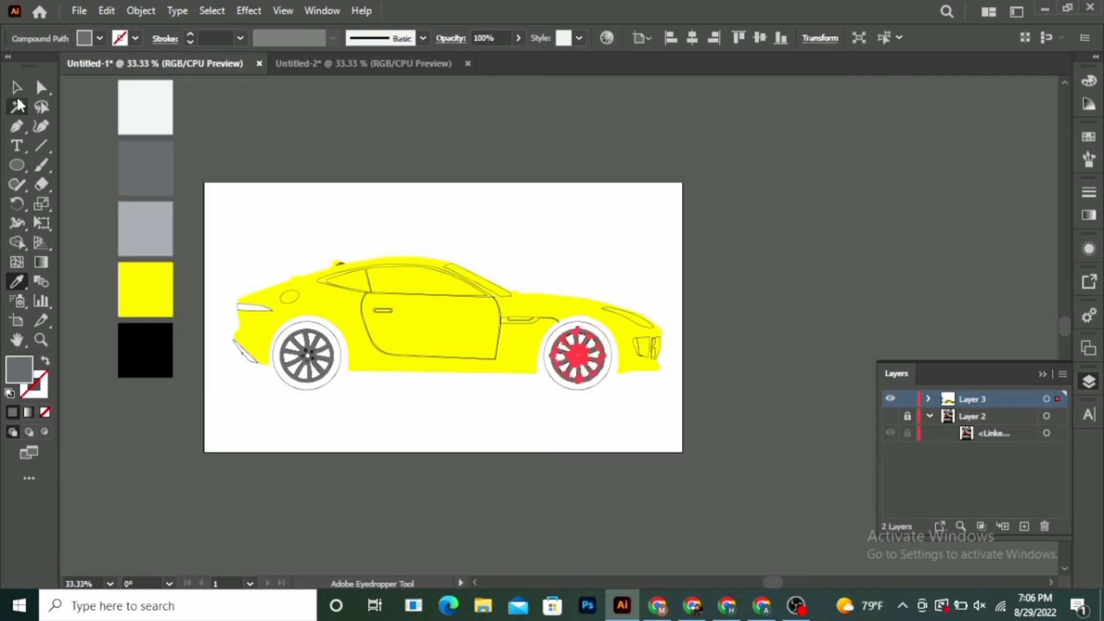
pyautogui.click(16, 87)
pyautogui.click(234, 396)
# Step: Send both wheels behind the car body
pyautogui.scroll(1, 469, 403)
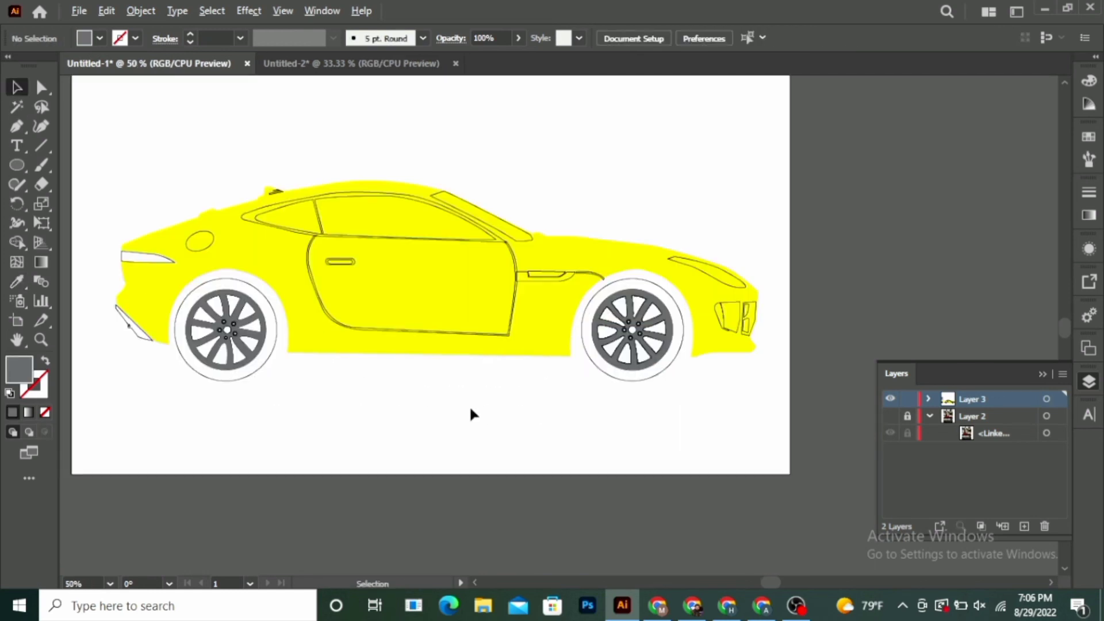
pyautogui.rightClick(639, 378)
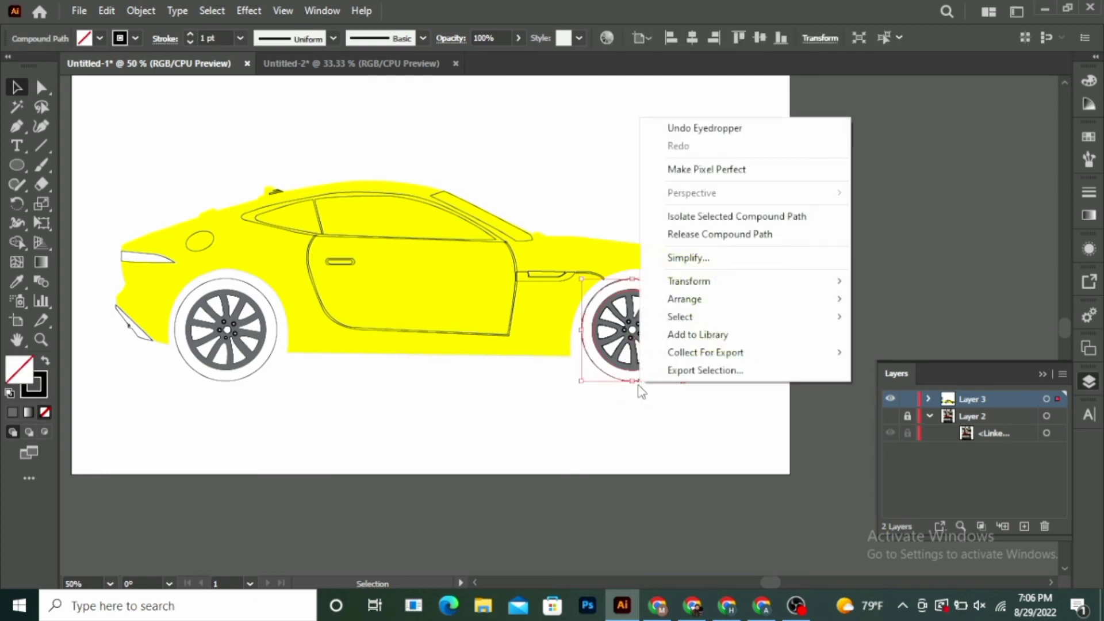
pyautogui.click(245, 380)
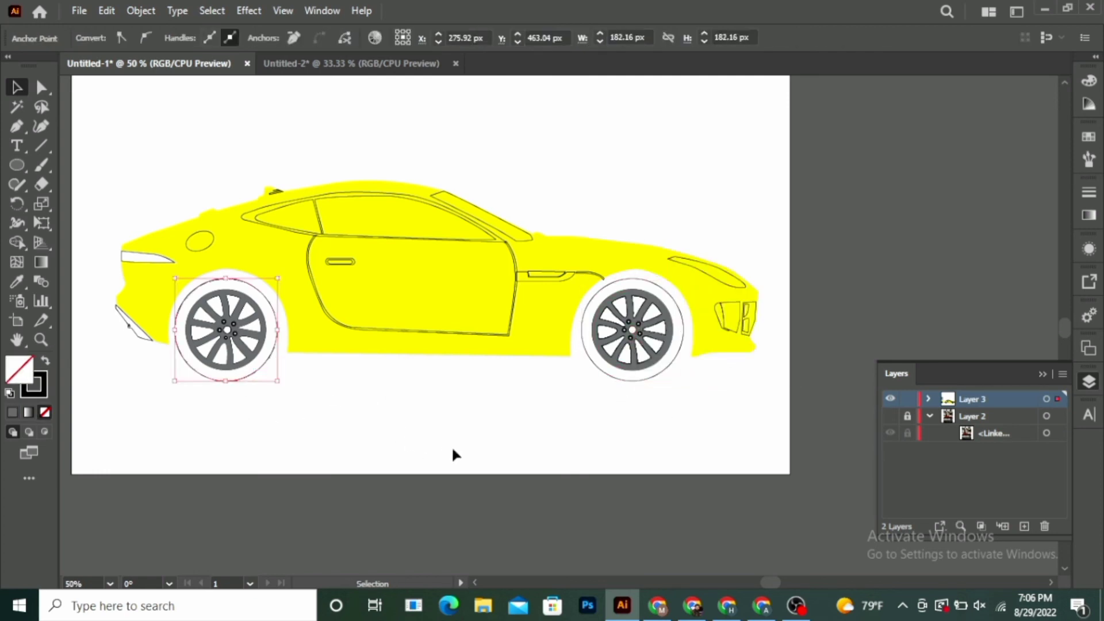
pyautogui.keyDown('shift'); pyautogui.click(633, 380); pyautogui.keyUp('shift')
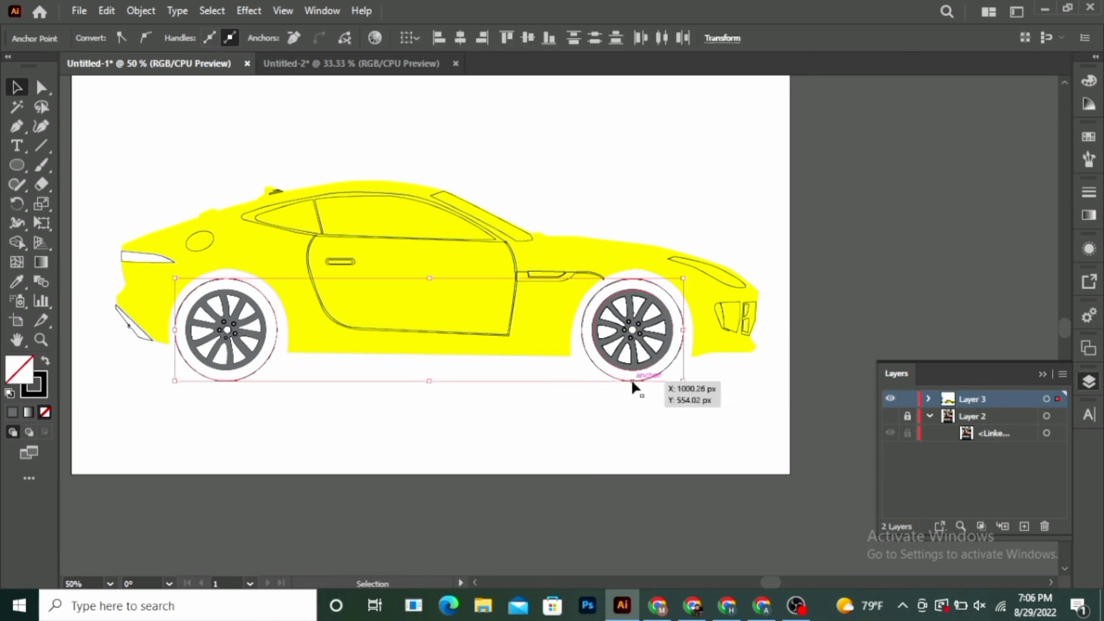
pyautogui.rightClick(634, 380)
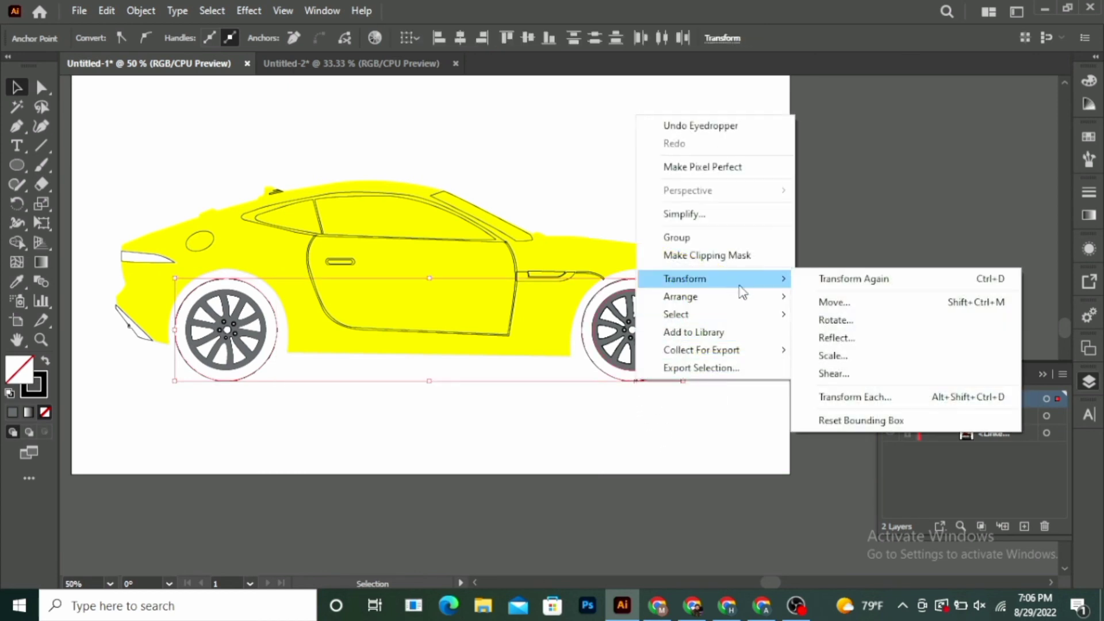
pyautogui.click(831, 350)
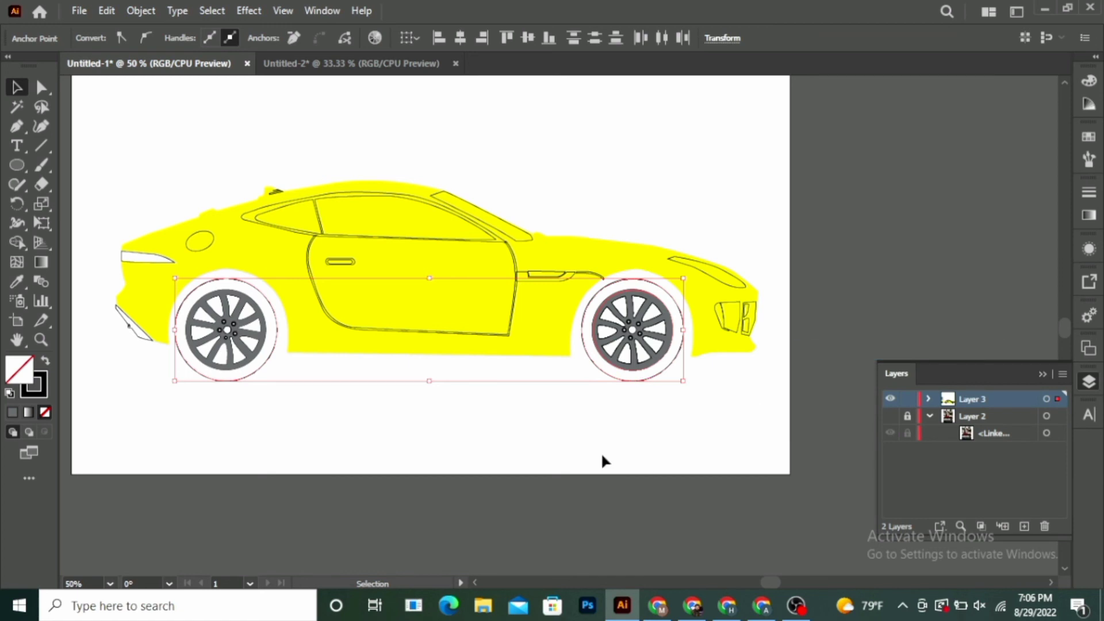
pyautogui.click(636, 388)
# Step: Make both tyres black by swapping their fill and stroke
pyautogui.click(635, 381)
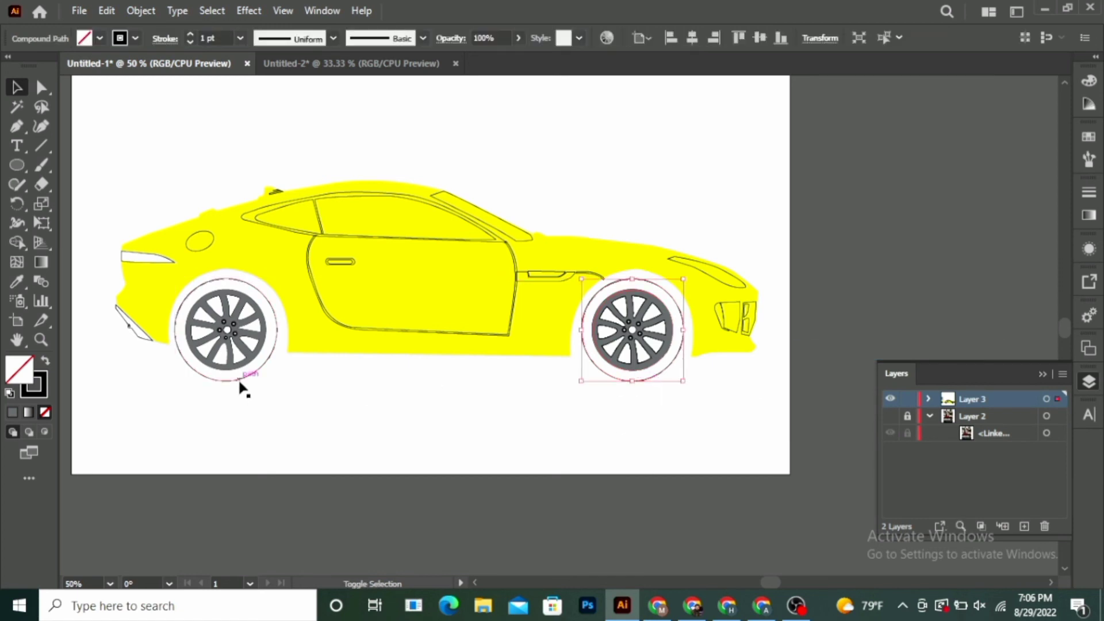
pyautogui.keyDown('shift'); pyautogui.click(239, 381); pyautogui.keyUp('shift')
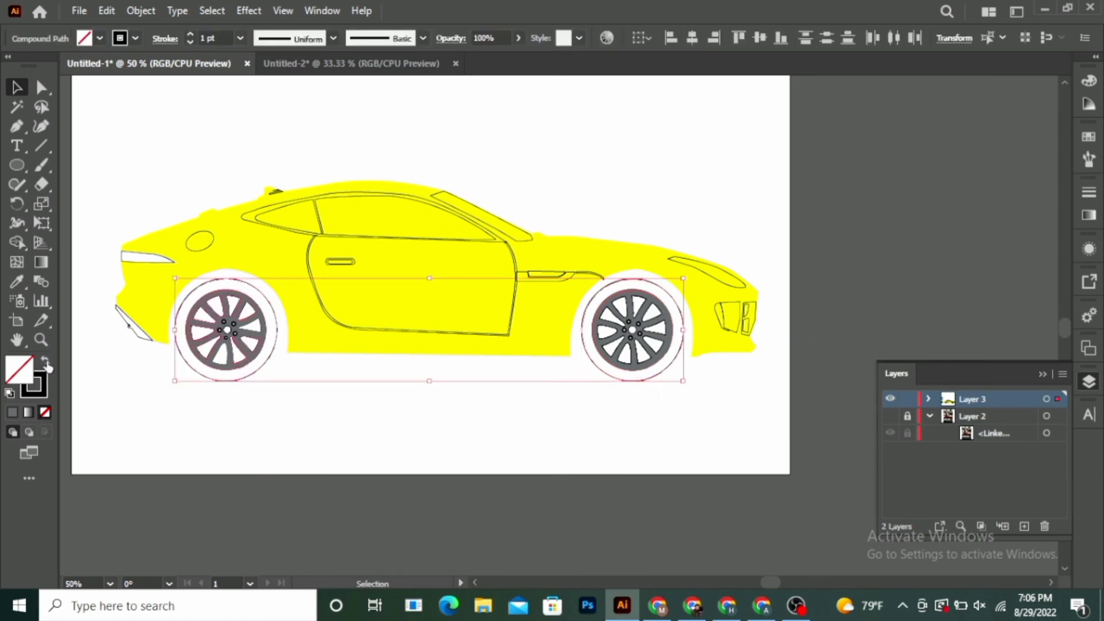
pyautogui.click(46, 364)
pyautogui.click(220, 417)
# Step: With Shape Builder, clear the black gaps between the front wheel's spokes and fill the remaining three
pyautogui.click(17, 242)
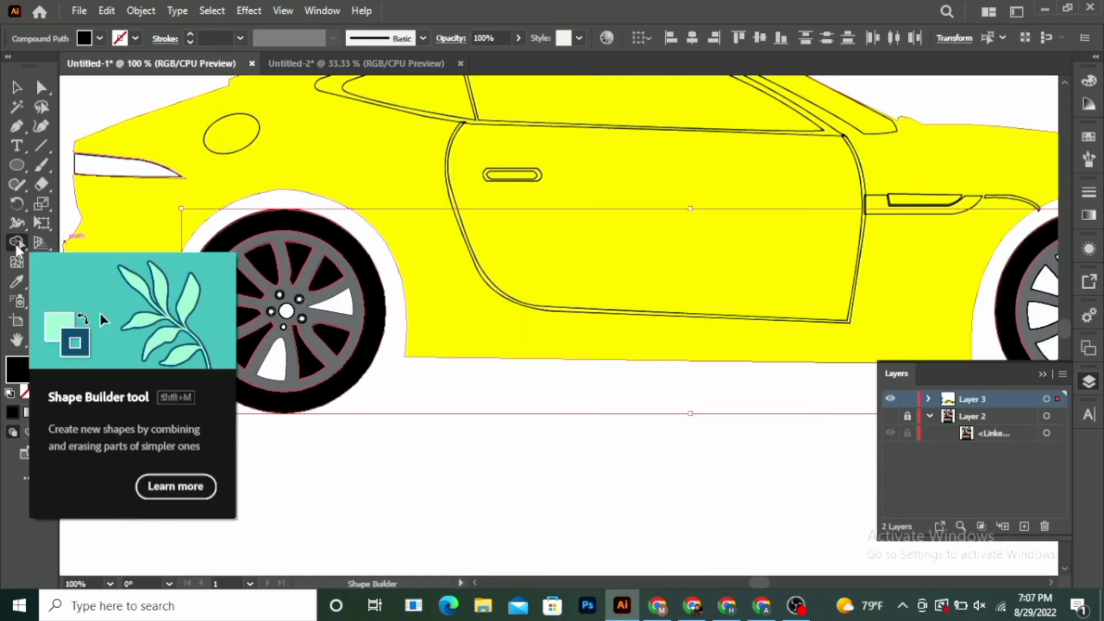
pyautogui.keyDown('alt'); pyautogui.click(304, 361); pyautogui.keyUp('alt')
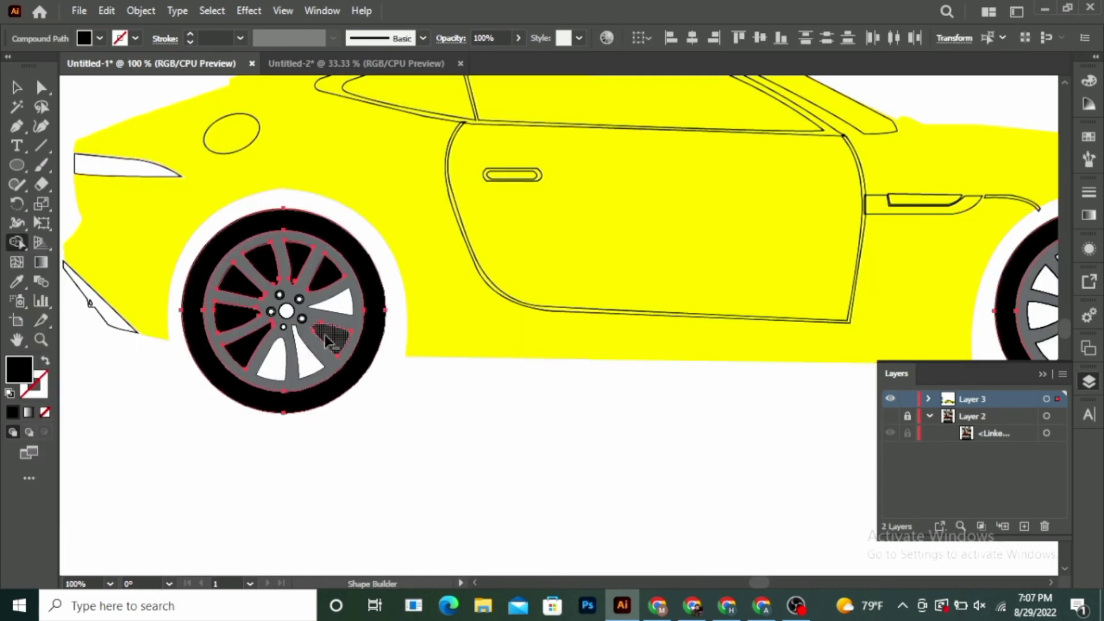
pyautogui.keyDown('alt'); pyautogui.click(331, 339); pyautogui.keyUp('alt')
pyautogui.keyDown('alt'); pyautogui.click(328, 272); pyautogui.keyUp('alt')
pyautogui.keyDown('alt'); pyautogui.click(296, 256); pyautogui.keyUp('alt')
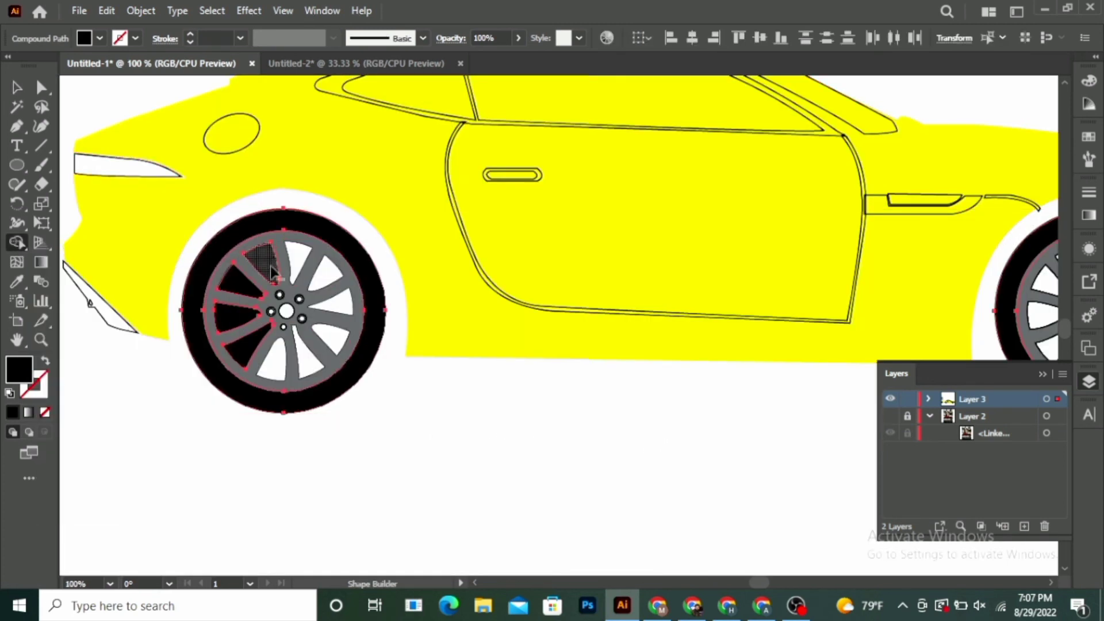
pyautogui.keyDown('alt'); pyautogui.click(260, 259); pyautogui.keyUp('alt')
pyautogui.keyDown('alt'); pyautogui.click(242, 285); pyautogui.keyUp('alt')
pyautogui.keyDown('alt'); pyautogui.click(233, 317); pyautogui.keyUp('alt')
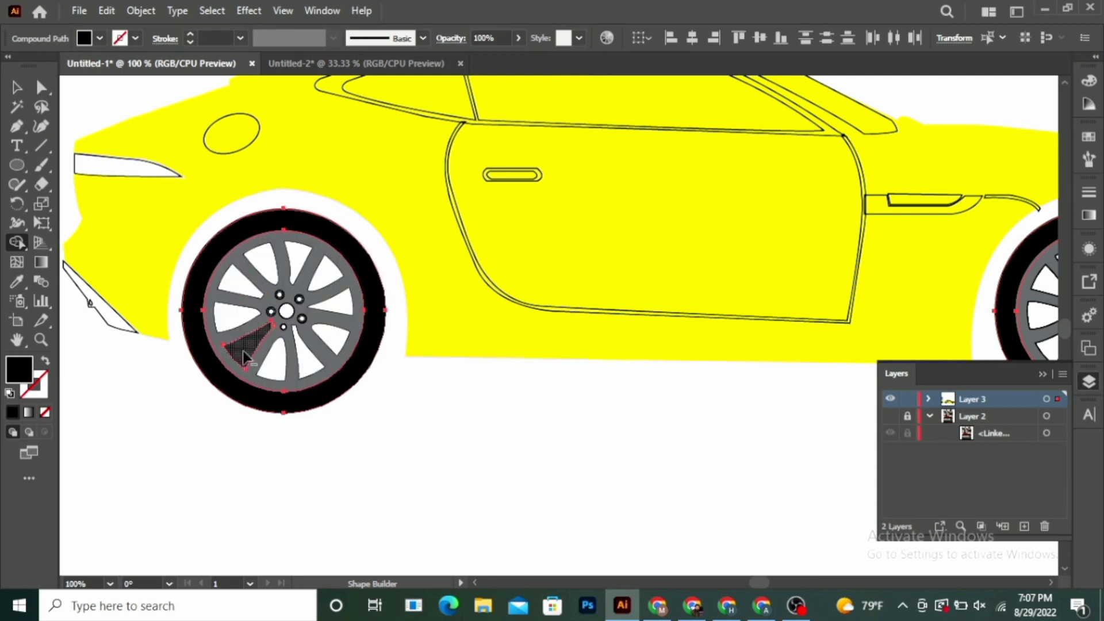
pyautogui.keyDown('alt'); pyautogui.click(243, 351); pyautogui.keyUp('alt')
pyautogui.click(16, 87)
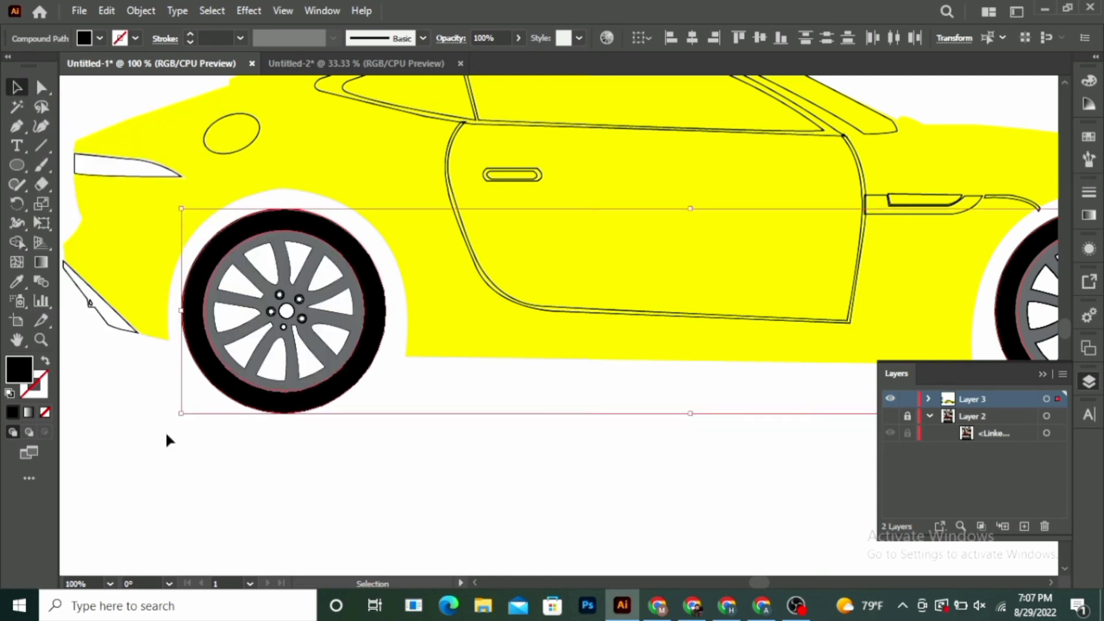
# Step: Fill the main side window with the pale grey swatch colour
pyautogui.click(253, 494)
pyautogui.scroll(-3, 277, 454)
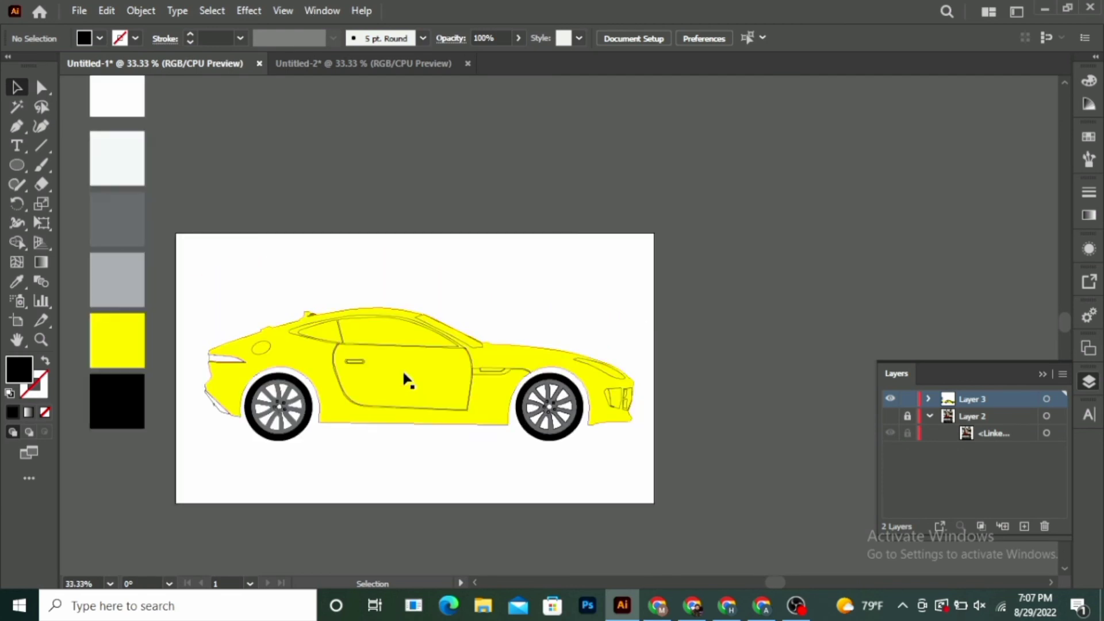
pyautogui.scroll(2, 403, 362)
pyautogui.scroll(-1, 398, 353)
pyautogui.scroll(-1, 506, 374)
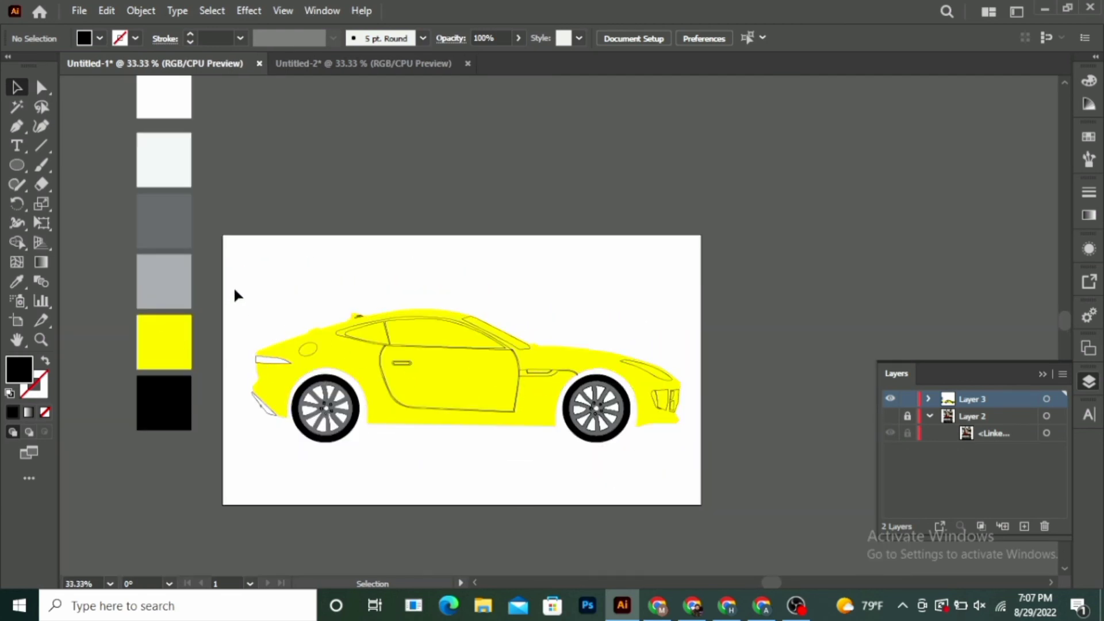
pyautogui.click(426, 353)
pyautogui.scroll(1, 433, 351)
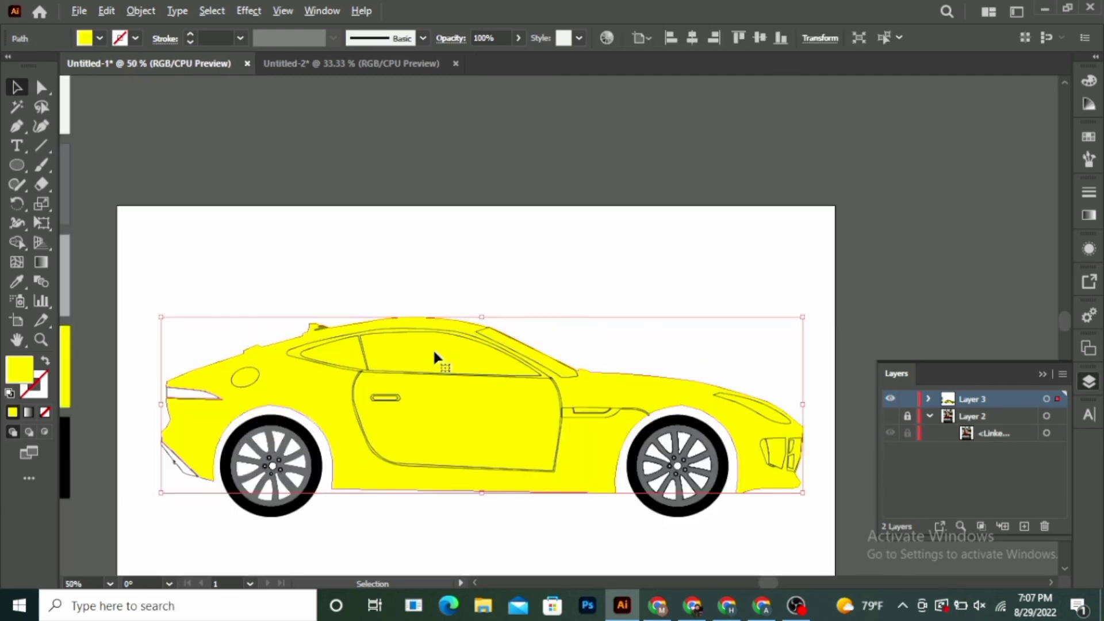
pyautogui.click(377, 335)
pyautogui.scroll(-1, 446, 267)
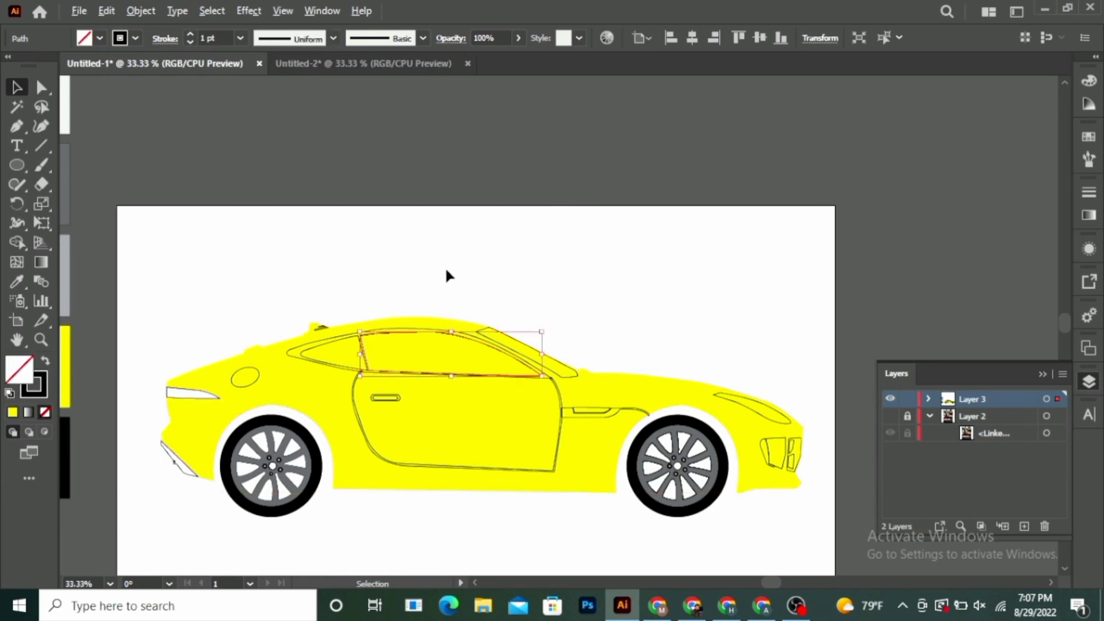
pyautogui.click(17, 283)
pyautogui.click(168, 150)
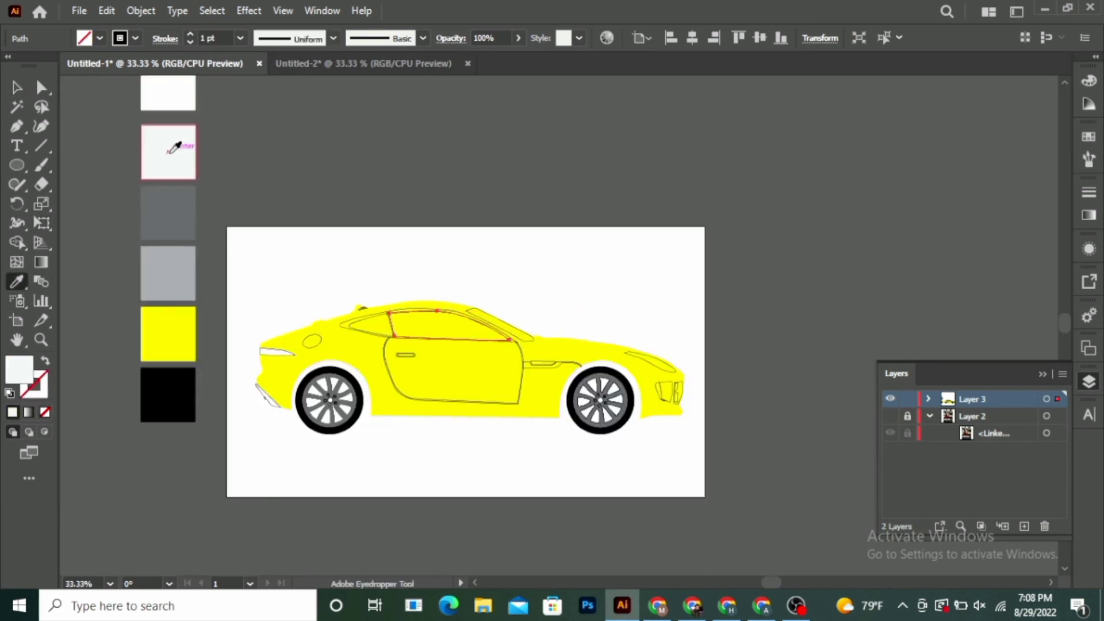
# Step: Give the quarter window and windshield strip the same pale grey fill
pyautogui.scroll(2, 375, 331)
pyautogui.keyDown('ctrl'); pyautogui.click(377, 320); pyautogui.keyUp('ctrl')
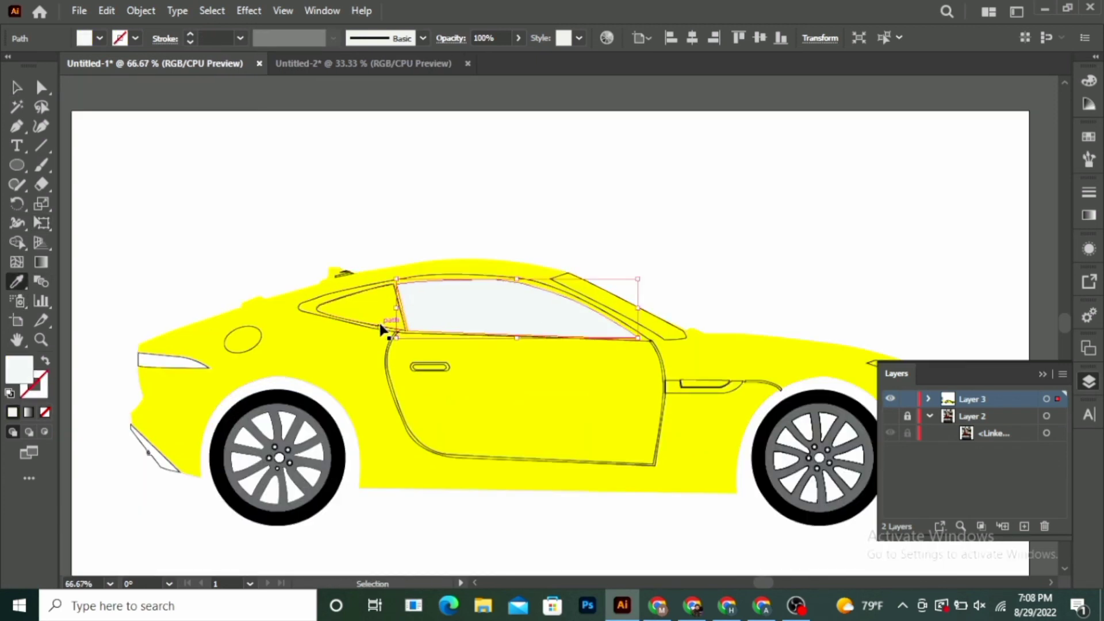
pyautogui.click(430, 314)
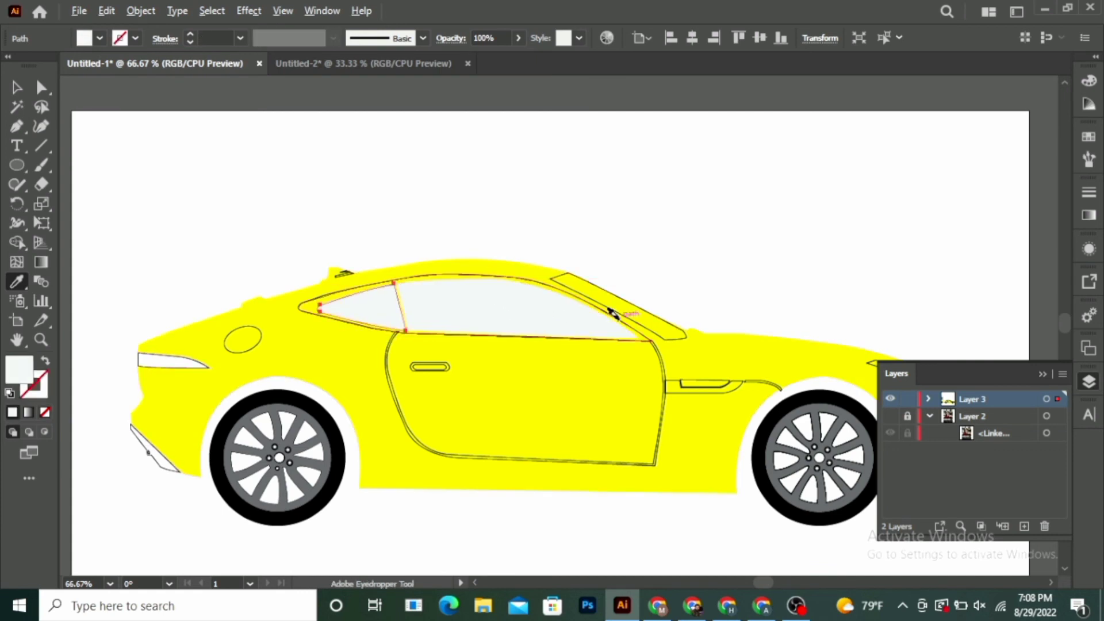
pyautogui.keyDown('ctrl'); pyautogui.click(646, 329); pyautogui.keyUp('ctrl')
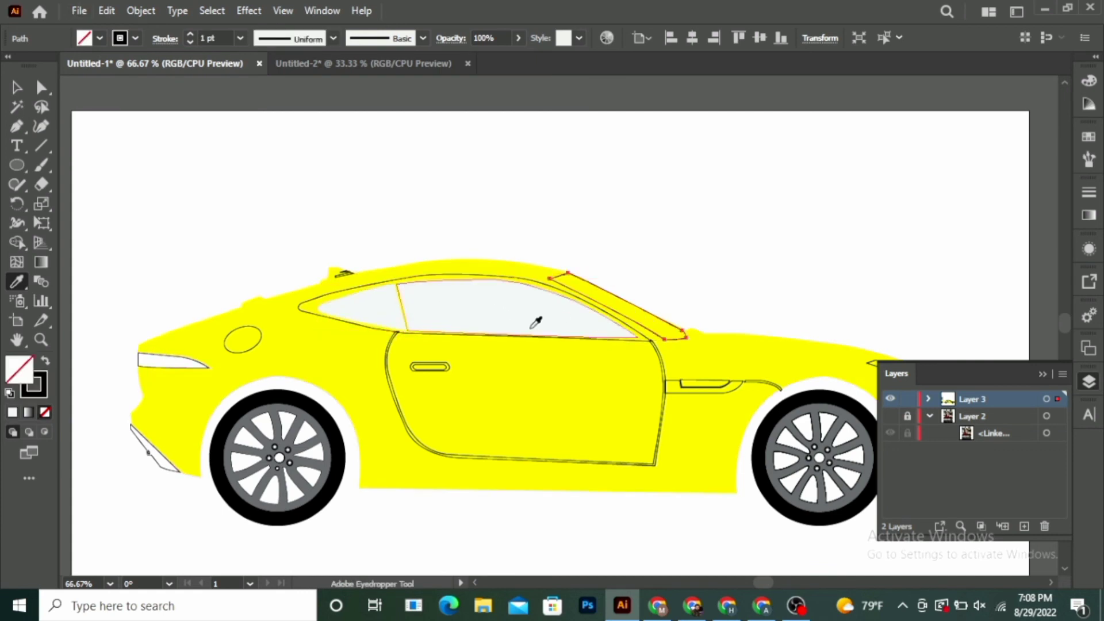
pyautogui.click(532, 320)
pyautogui.hotkey('ctrl', '-')
pyautogui.scroll(2, 648, 414)
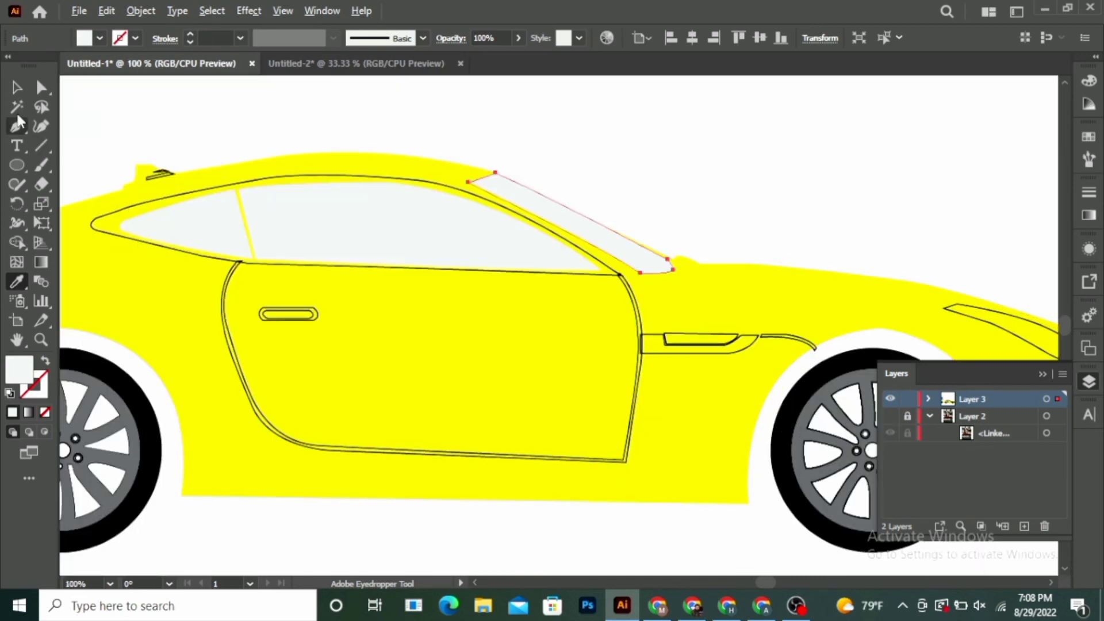
# Step: Turn the door outline into a bold black stroke
pyautogui.click(14, 88)
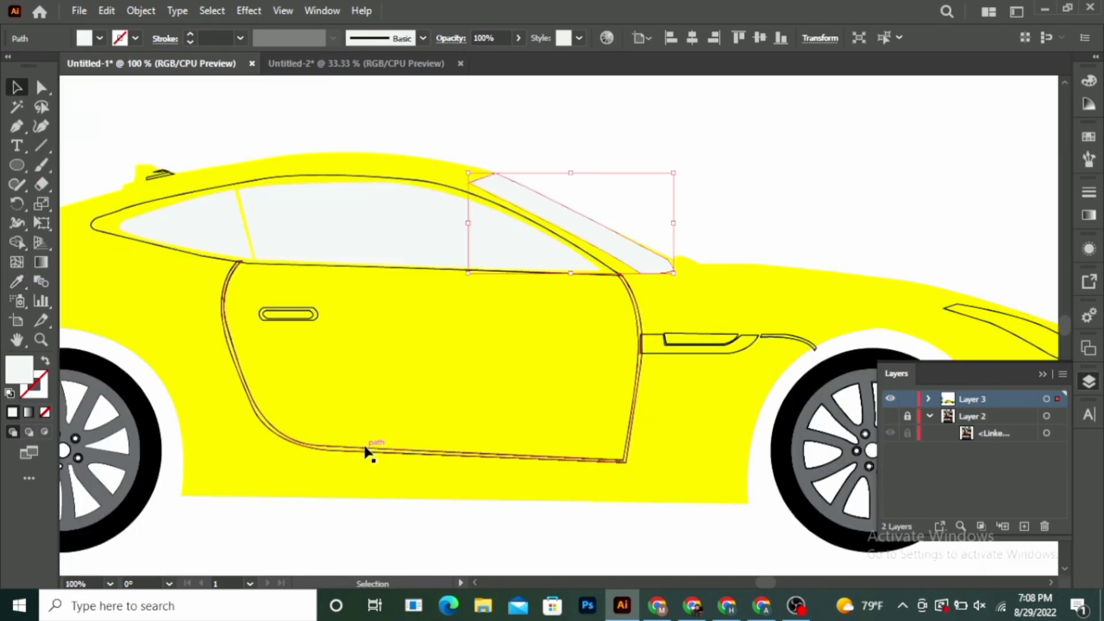
pyautogui.click(284, 440)
pyautogui.click(43, 359)
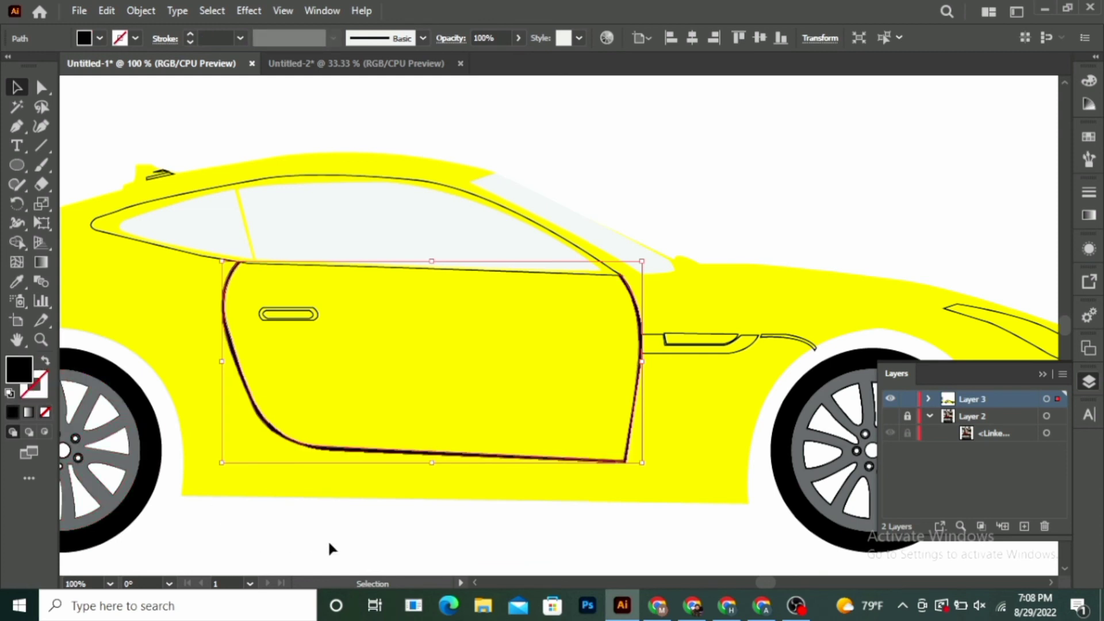
pyautogui.click(327, 539)
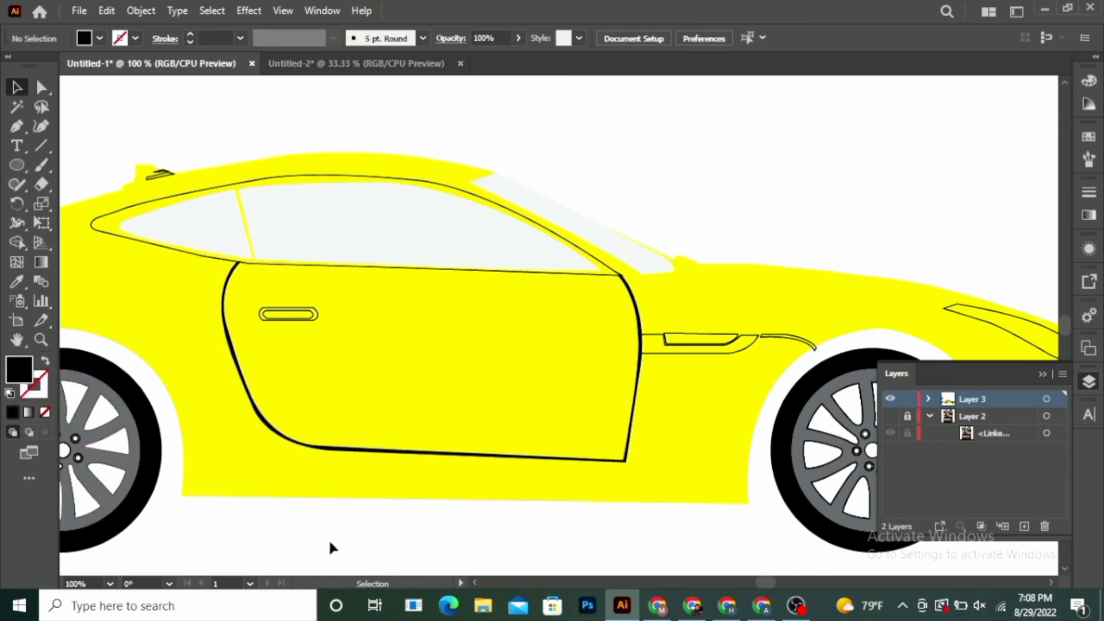
# Step: Fill the small vent behind the door solid black
pyautogui.click(715, 347)
pyautogui.click(44, 361)
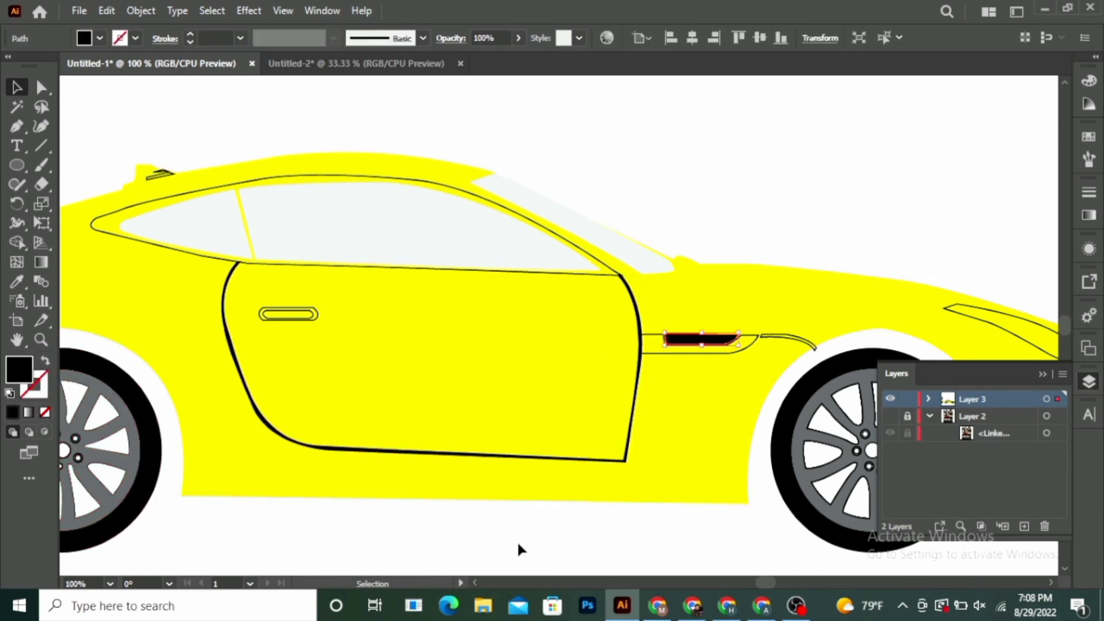
pyautogui.click(516, 540)
pyautogui.click(711, 352)
pyautogui.keyDown('alt'); pyautogui.scroll(-2, 734, 443); pyautogui.keyUp('alt')
# Step: Fill the side vent red and set its stroke to None
pyautogui.keyDown('alt'); pyautogui.scroll(-1, 735, 443); pyautogui.keyUp('alt')
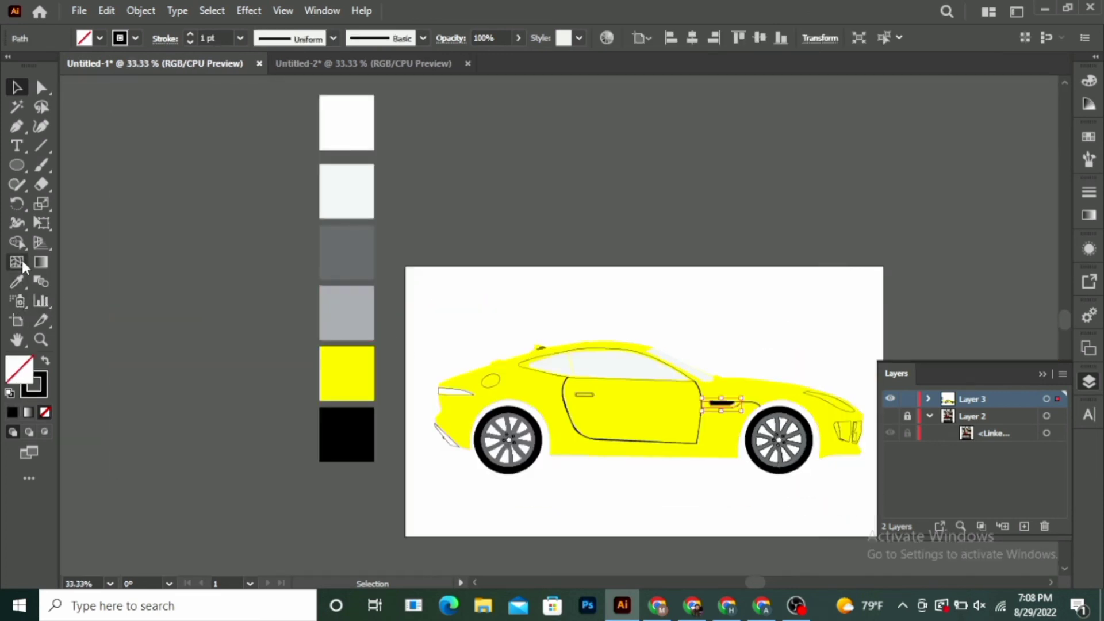
pyautogui.click(100, 38)
pyautogui.click(56, 65)
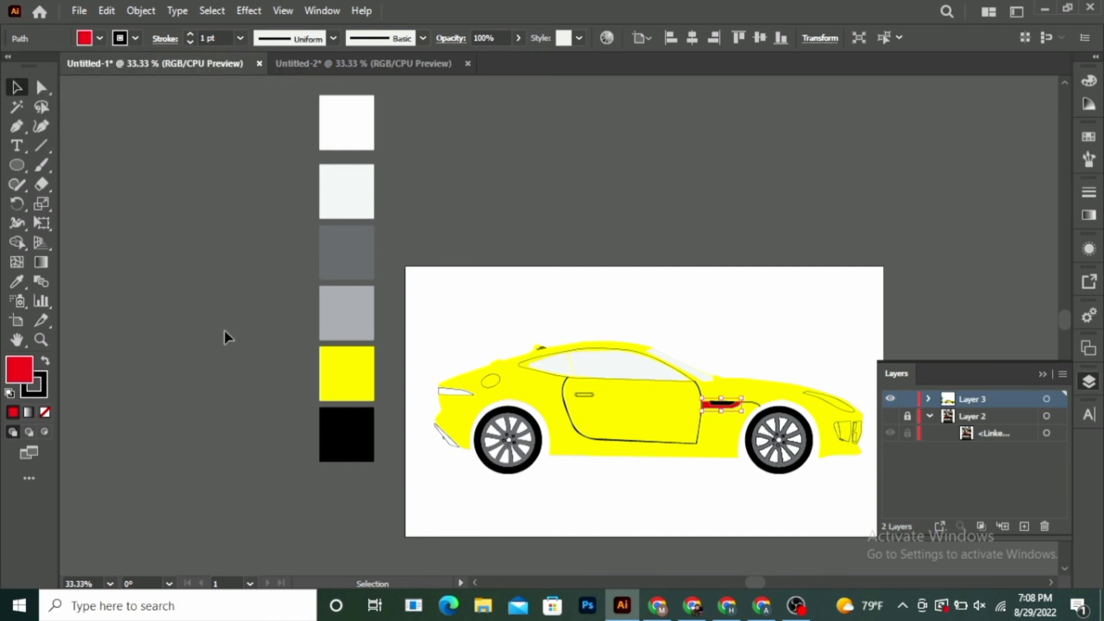
pyautogui.click(804, 481)
pyautogui.scroll(2, 788, 466)
pyautogui.click(34, 384)
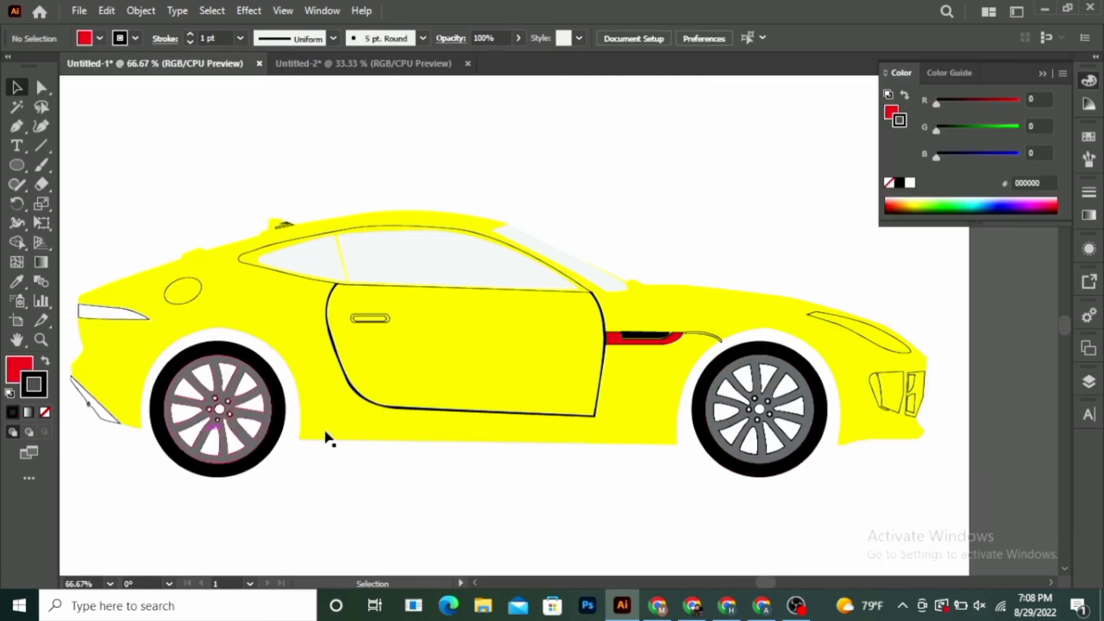
pyautogui.click(652, 342)
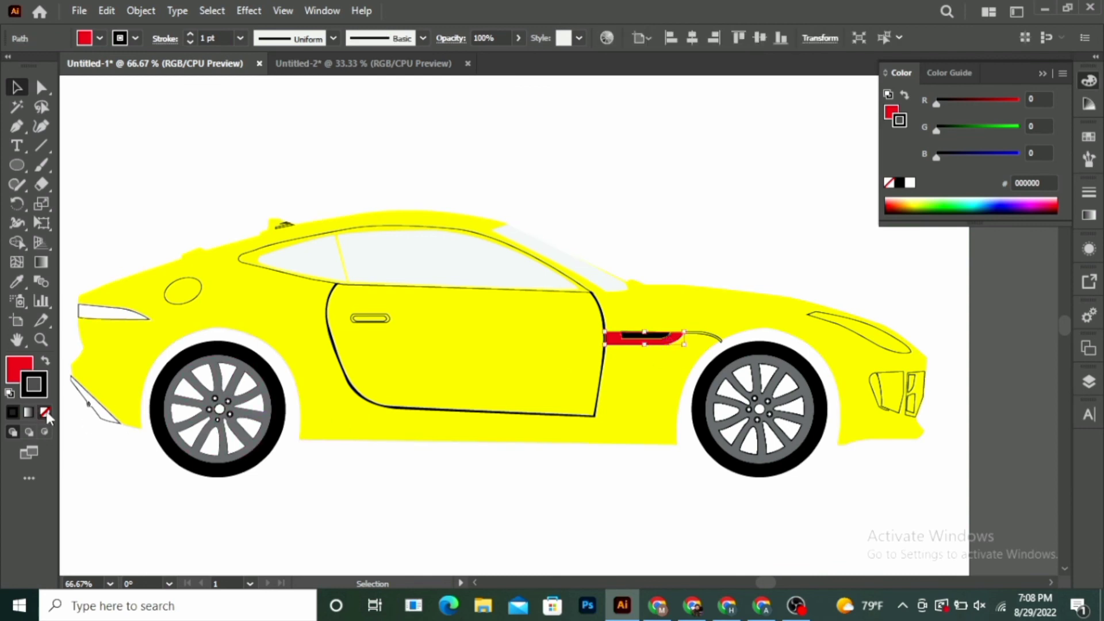
pyautogui.click(45, 412)
pyautogui.click(587, 502)
# Step: Make the curved crease line to the wheel arch a solid black stroke
pyautogui.scroll(-1, 586, 502)
pyautogui.scroll(-1, 696, 460)
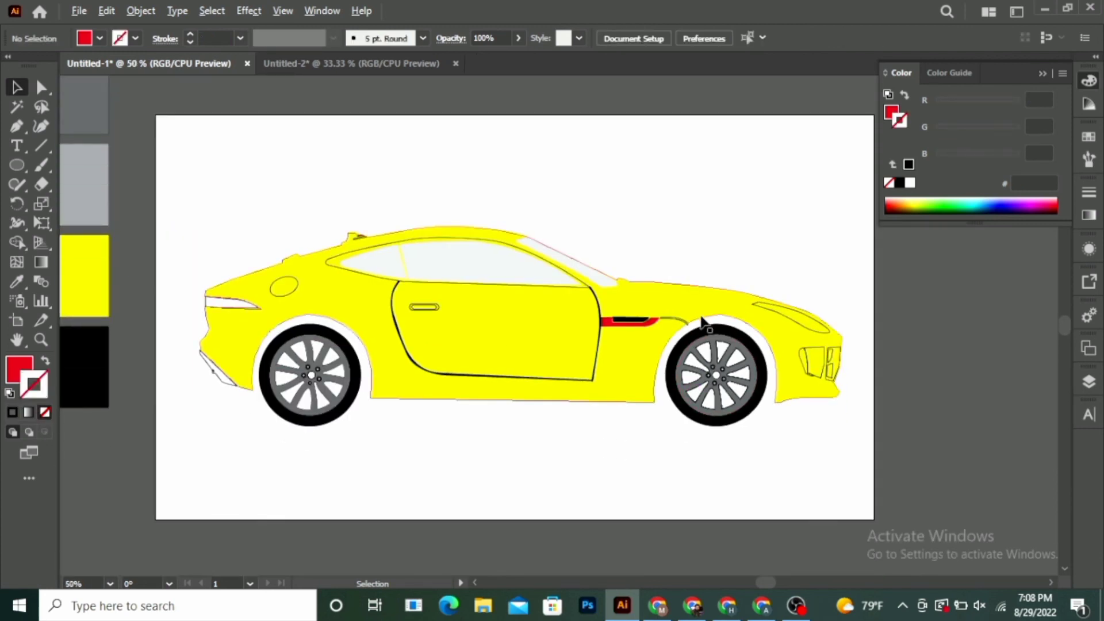
pyautogui.scroll(2, 703, 324)
pyautogui.click(670, 319)
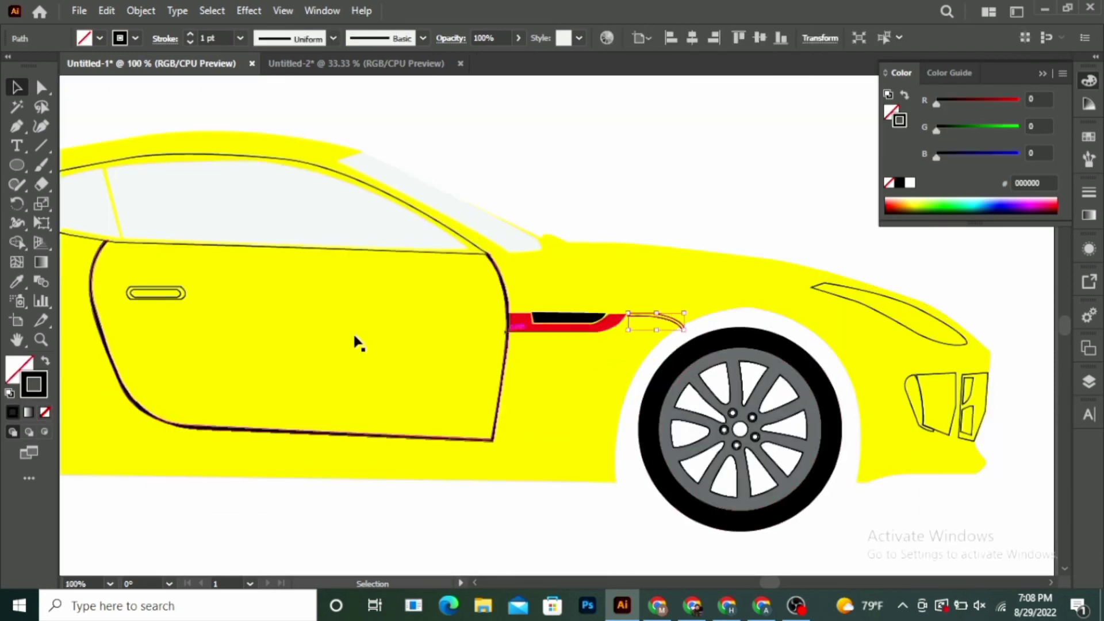
pyautogui.click(46, 360)
pyautogui.click(440, 510)
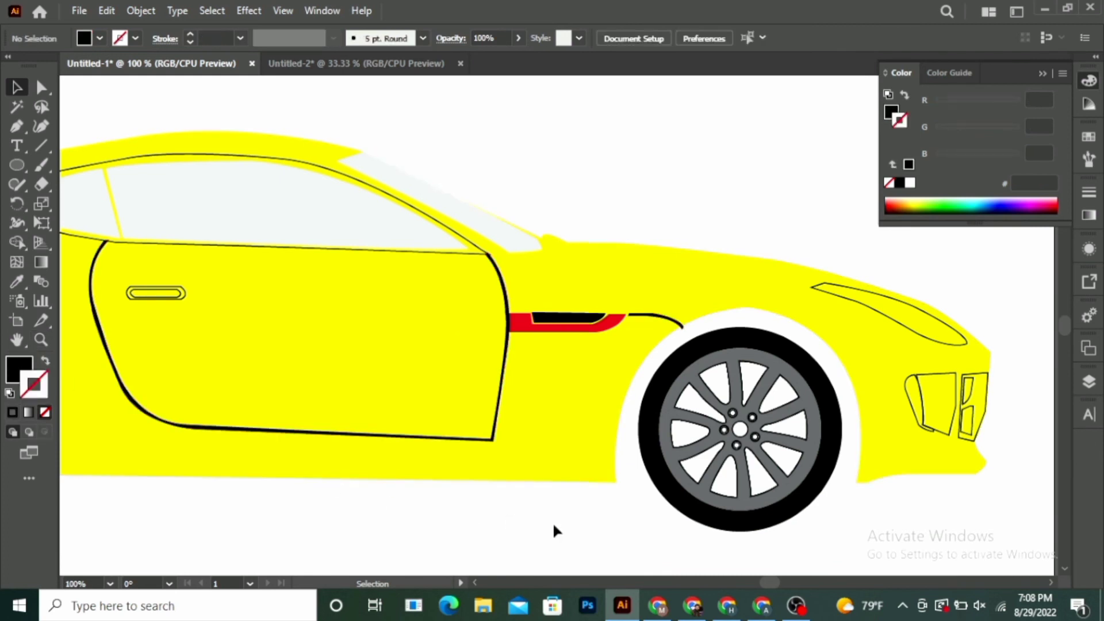
pyautogui.scroll(-1, 553, 523)
pyautogui.scroll(1, 896, 464)
pyautogui.scroll(1, 886, 469)
# Step: Fill both front headlight shapes black
pyautogui.click(755, 448)
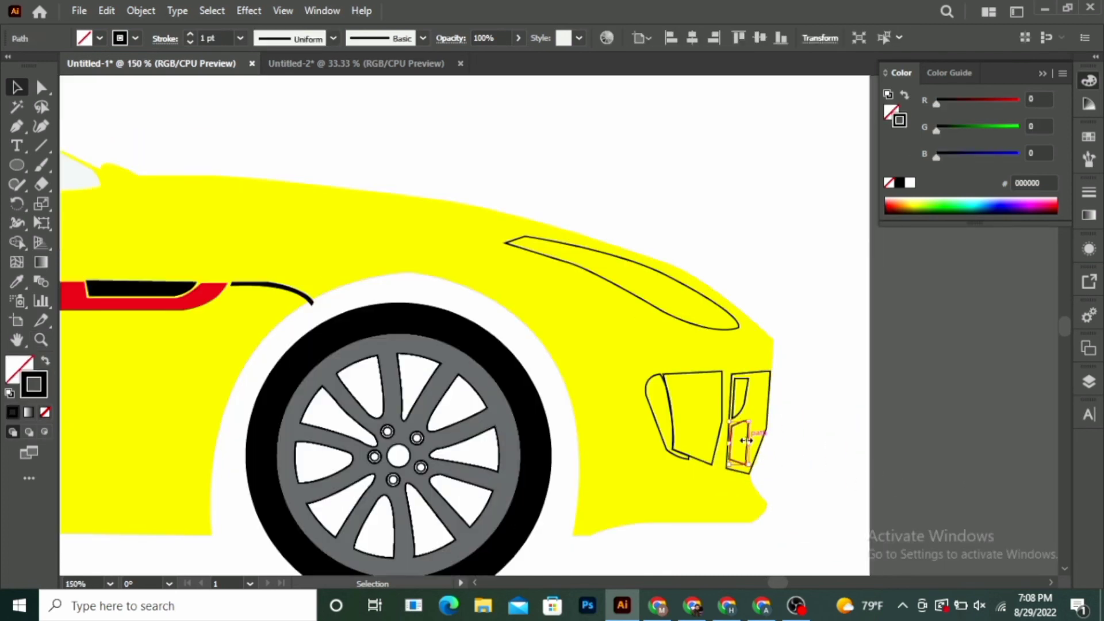
pyautogui.keyDown('shift'); pyautogui.click(750, 401); pyautogui.keyUp('shift')
pyautogui.moveTo(643, 467); pyautogui.dragTo(751, 371)
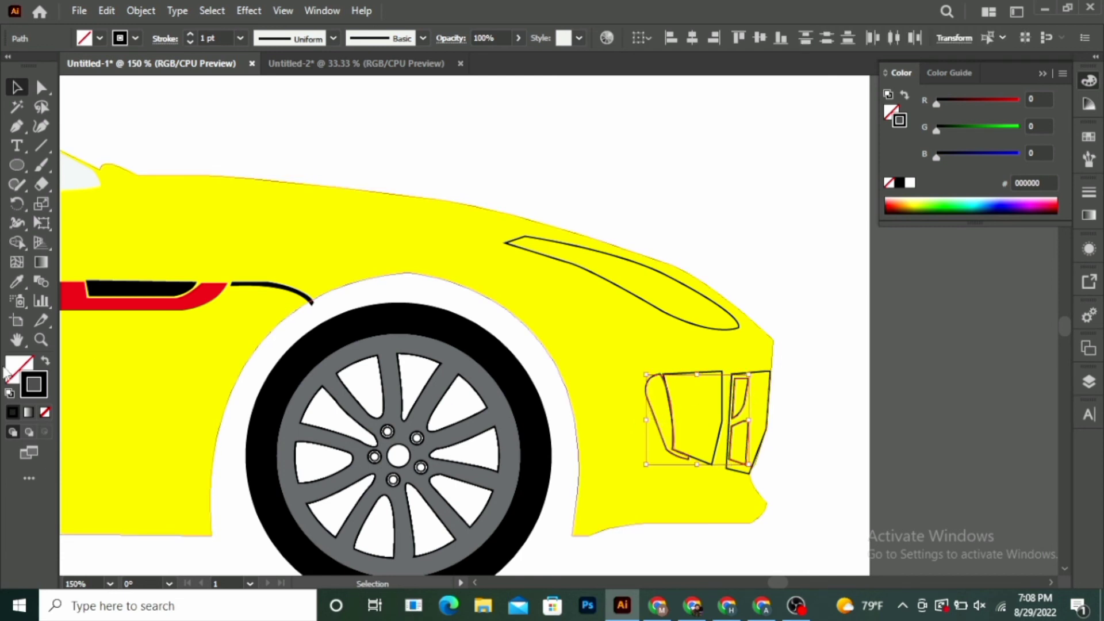
pyautogui.click(49, 369)
pyautogui.click(814, 468)
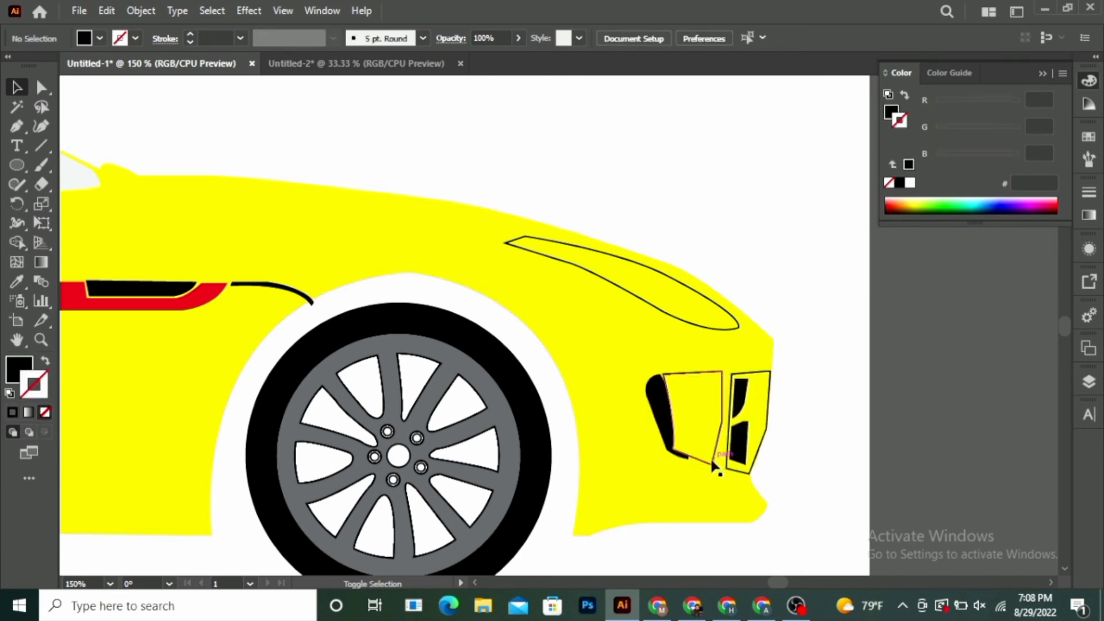
# Step: Apply the pale grey swatch to the middle and right headlight pieces
pyautogui.keyDown('shift'); pyautogui.click(716, 463); pyautogui.keyUp('shift')
pyautogui.keyDown('shift'); pyautogui.click(763, 439); pyautogui.keyUp('shift')
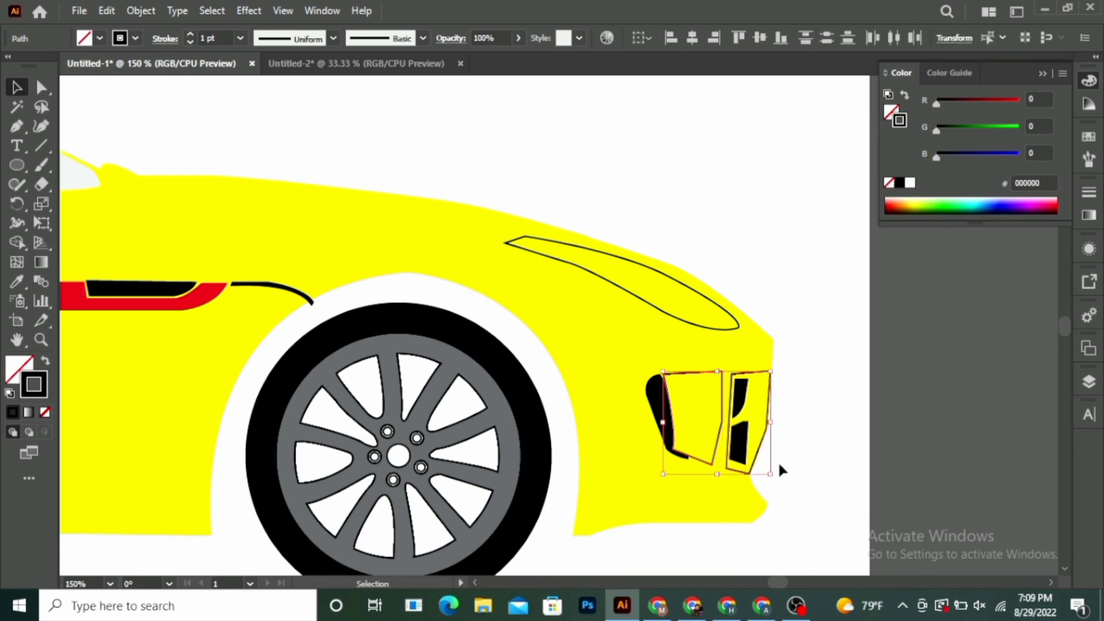
pyautogui.keyDown('alt'); pyautogui.scroll(-2, 785, 459); pyautogui.keyUp('alt')
pyautogui.keyDown('alt'); pyautogui.scroll(-2, 796, 454); pyautogui.keyUp('alt')
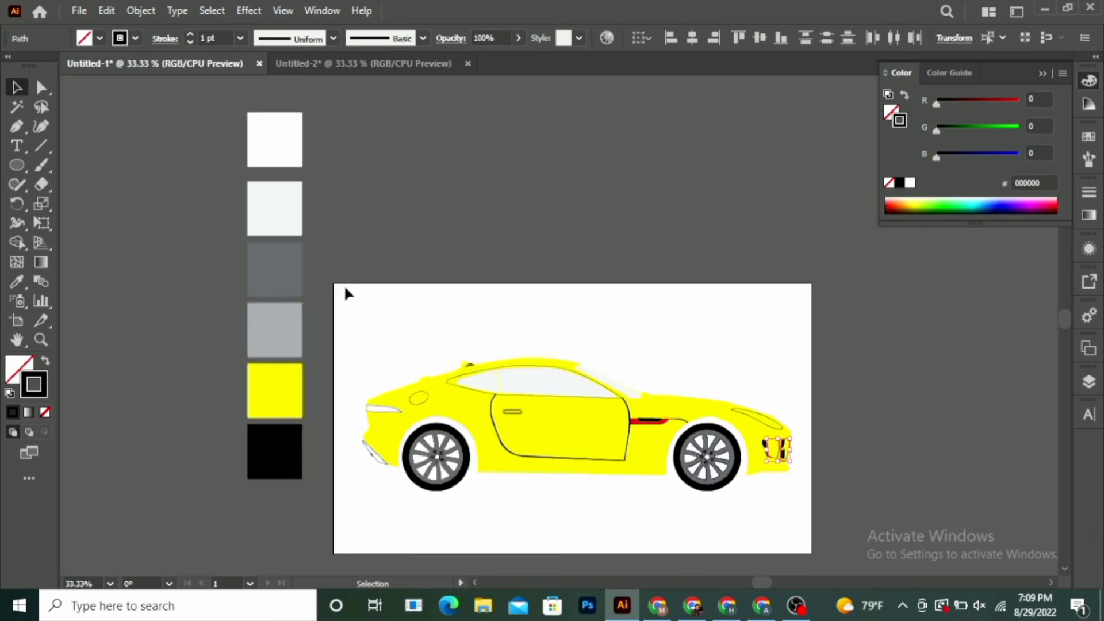
pyautogui.click(285, 206)
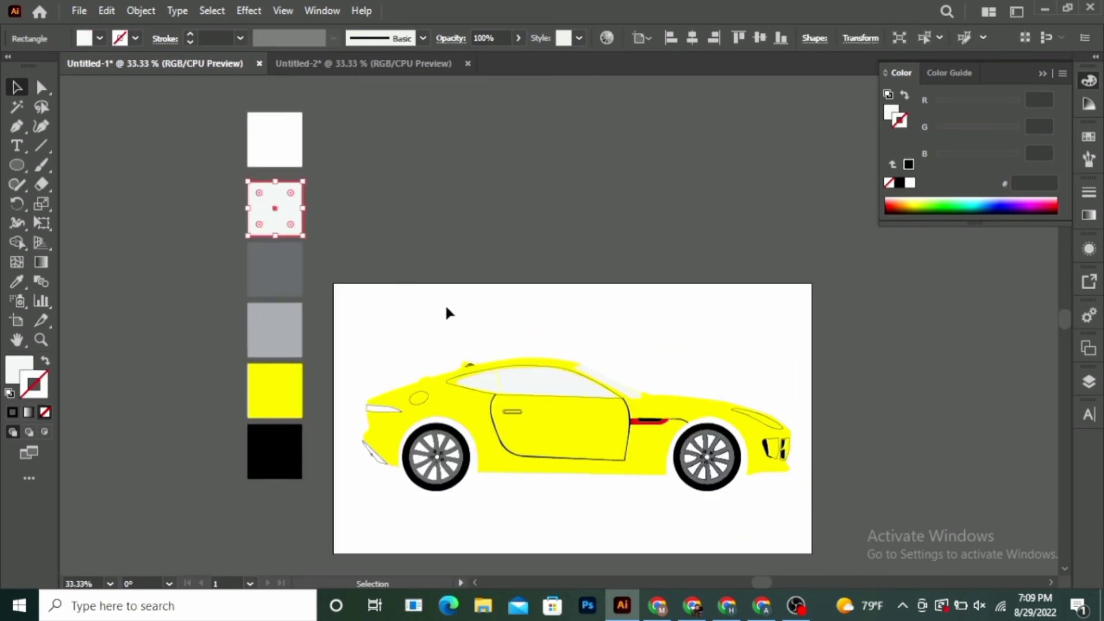
pyautogui.keyDown('shift'); pyautogui.click(774, 454); pyautogui.keyUp('shift')
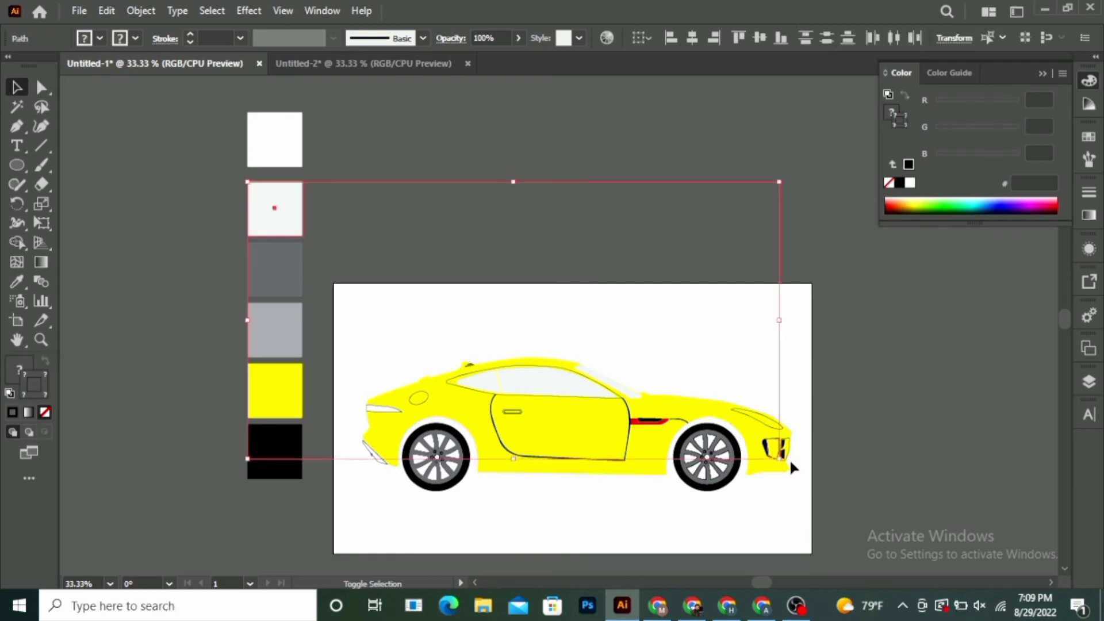
# Step: Nudge the small front vent shape slightly upward into the grille
pyautogui.click(815, 460)
pyautogui.click(789, 447)
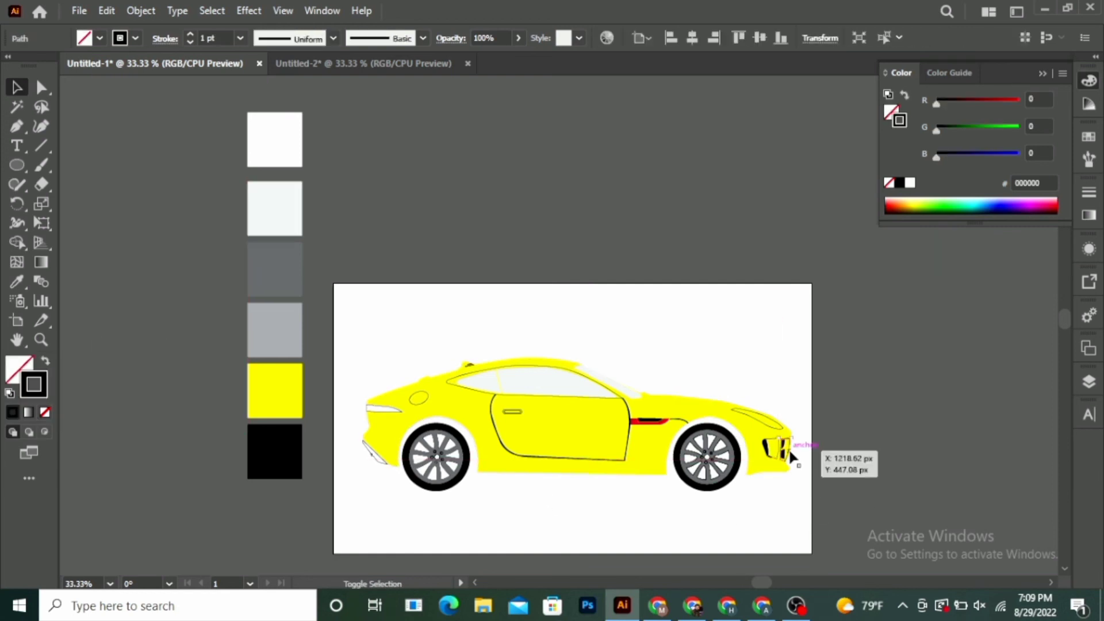
pyautogui.moveTo(775, 463); pyautogui.dragTo(781, 443)
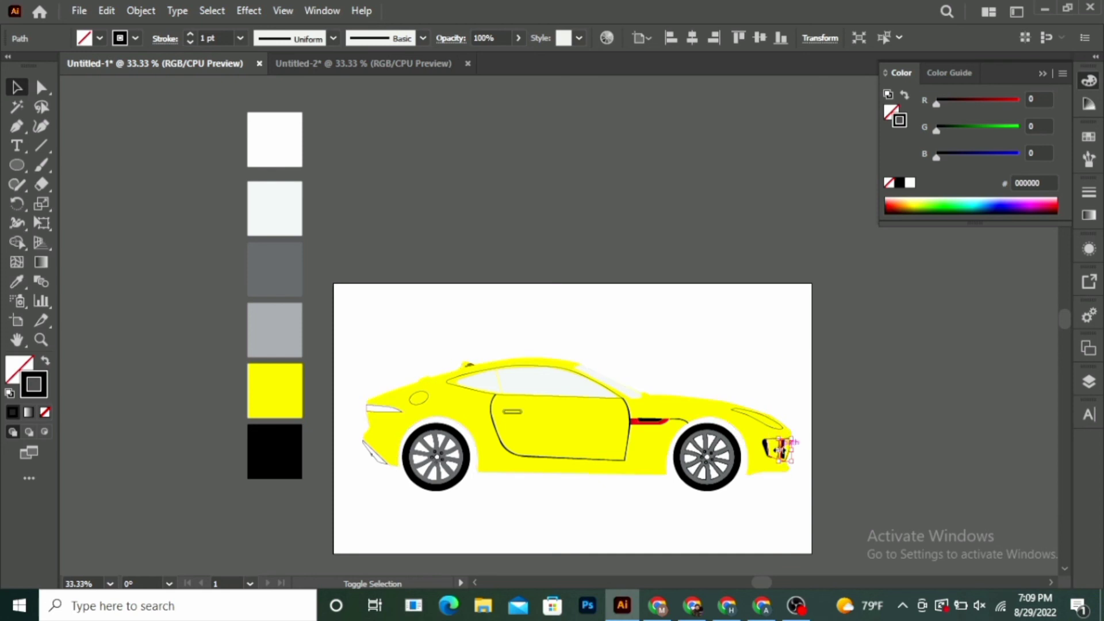
pyautogui.scroll(2, 769, 440)
pyautogui.scroll(-1, 765, 434)
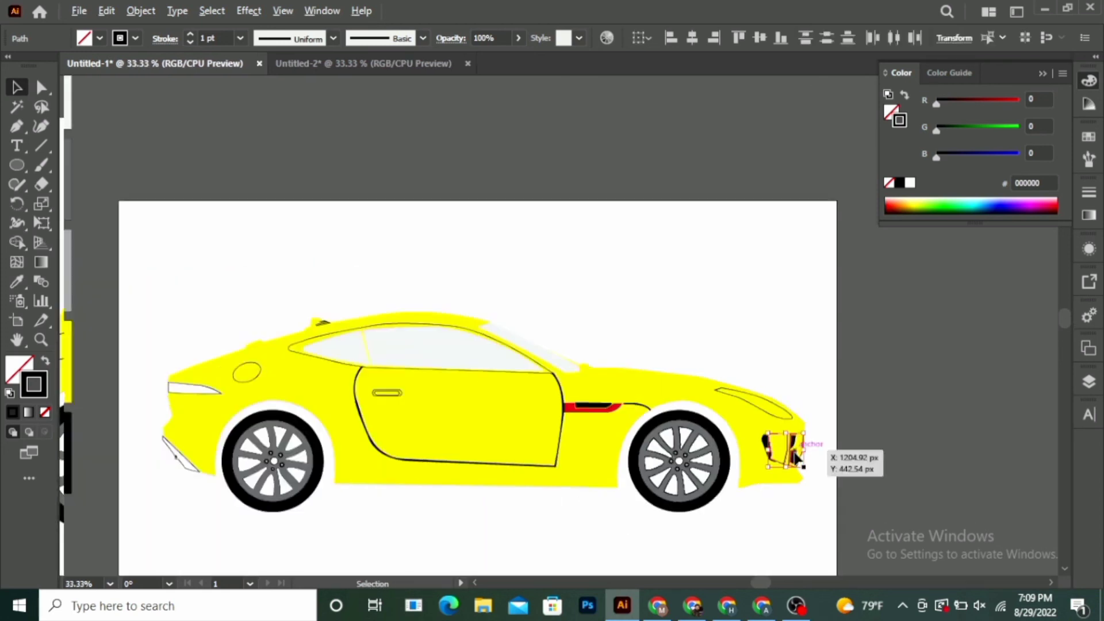
pyautogui.scroll(-1, 770, 443)
# Step: Eyedropper the light grey swatch onto the front vent inserts, then deselect
pyautogui.click(17, 281)
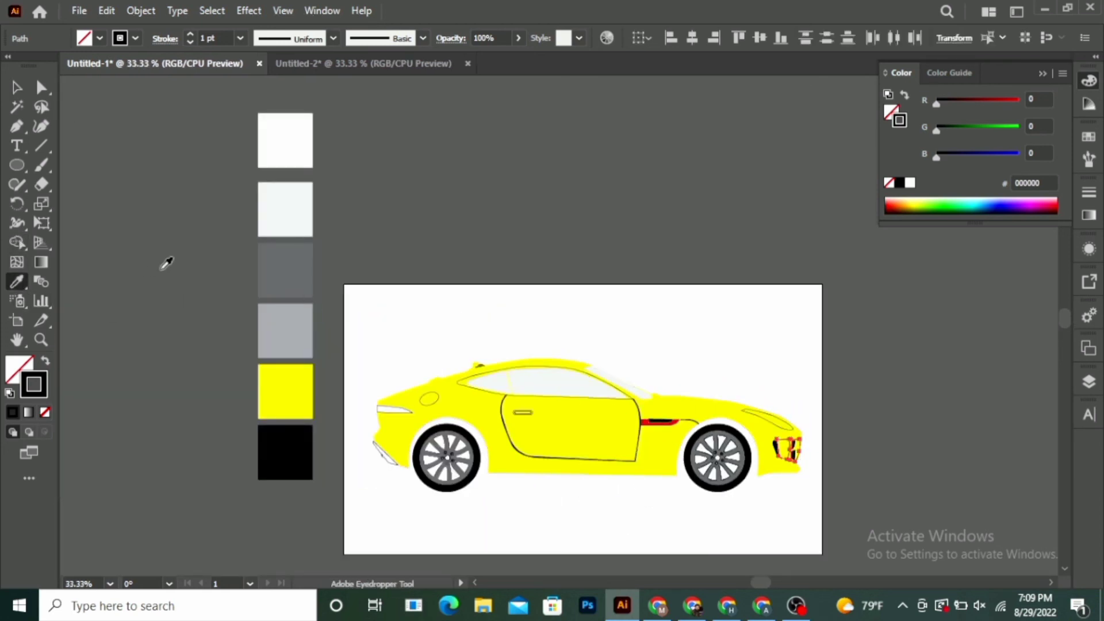
pyautogui.click(291, 228)
pyautogui.hotkey('ctrl', 'shift', 'a')
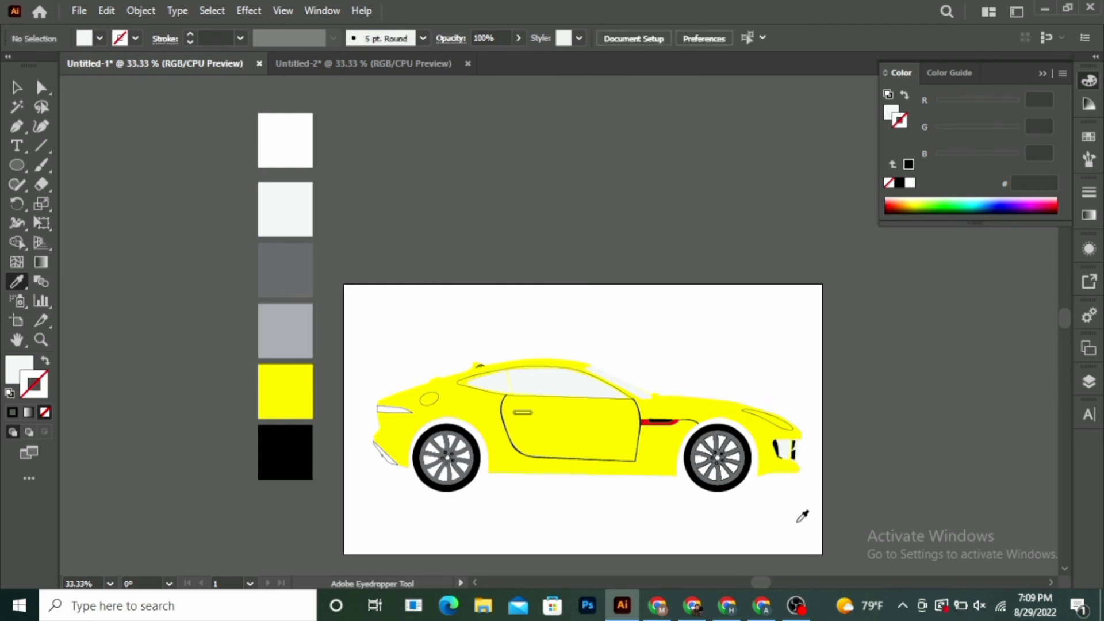
pyautogui.scroll(1, 801, 517)
pyautogui.scroll(-1, 805, 520)
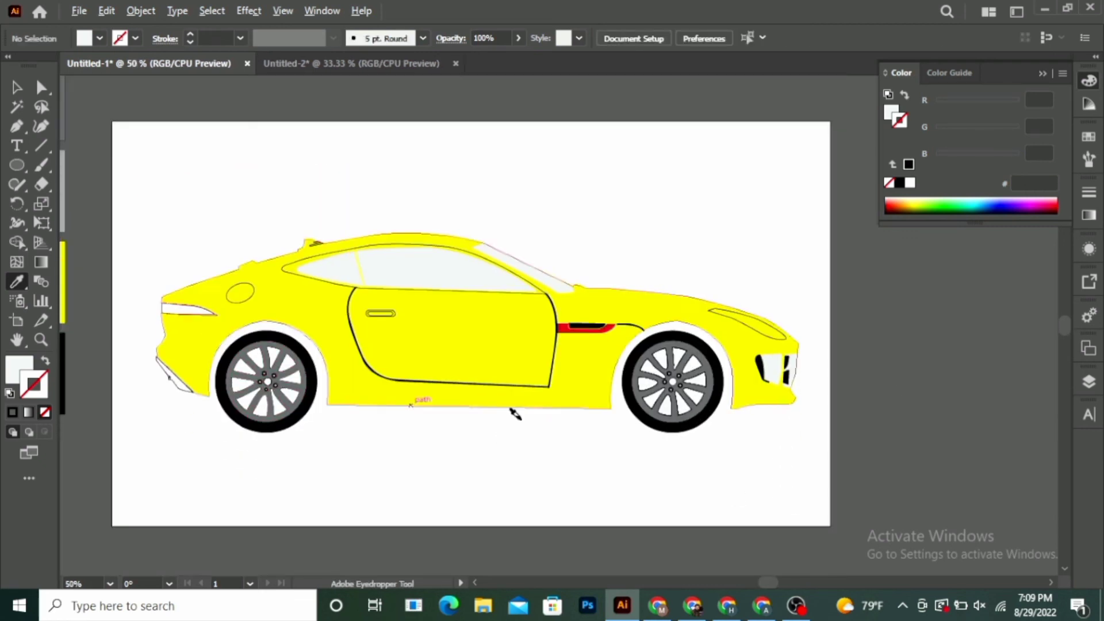
pyautogui.scroll(-1, 516, 411)
pyautogui.scroll(1, 291, 357)
pyautogui.scroll(2, 412, 352)
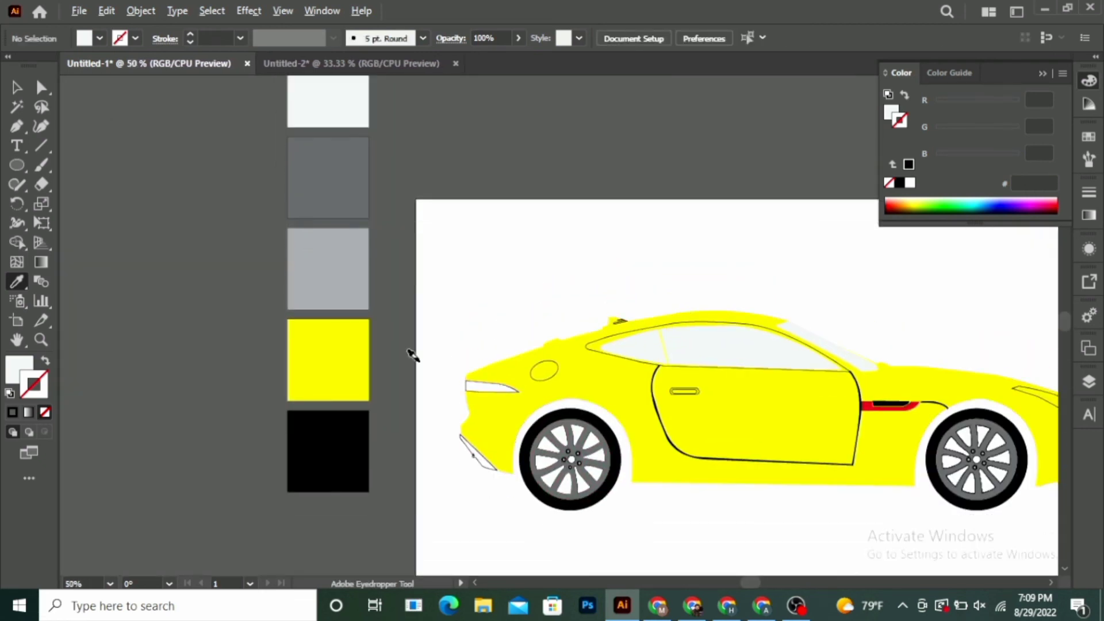
pyautogui.scroll(-1, 412, 353)
# Step: Fill both the rear tail light and front headlight red
pyautogui.click(479, 375)
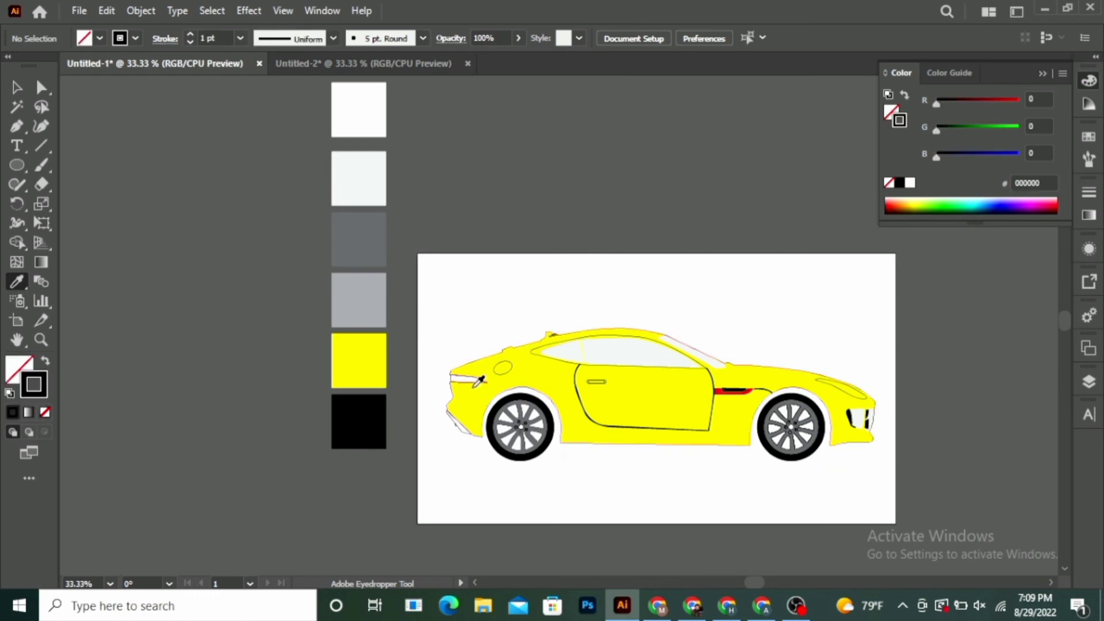
pyautogui.press('ctrl')
pyautogui.keyDown('ctrl'); pyautogui.click(470, 385); pyautogui.keyUp('ctrl')
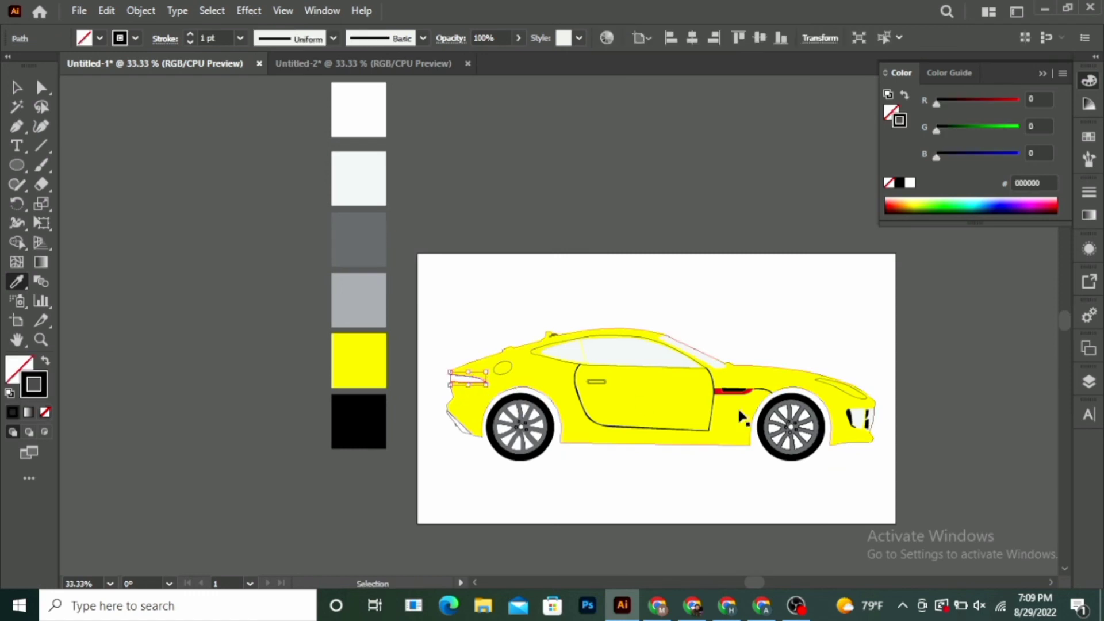
pyautogui.keyDown('ctrl'); pyautogui.keyDown('shift'); pyautogui.click(854, 395); pyautogui.keyUp('shift'); pyautogui.keyUp('ctrl')
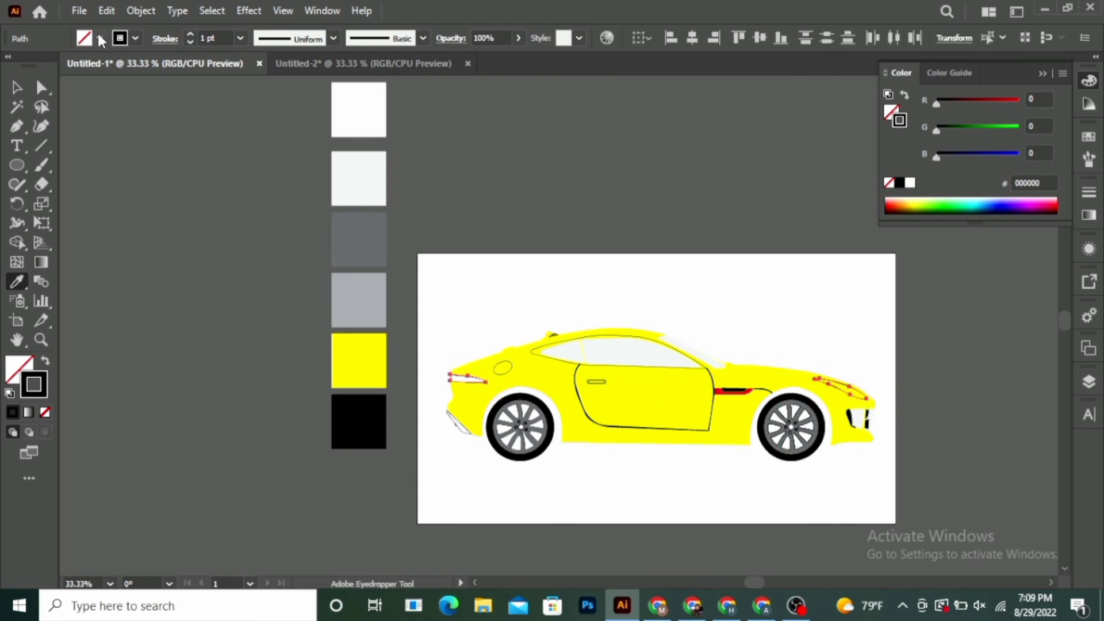
pyautogui.click(100, 38)
pyautogui.click(56, 65)
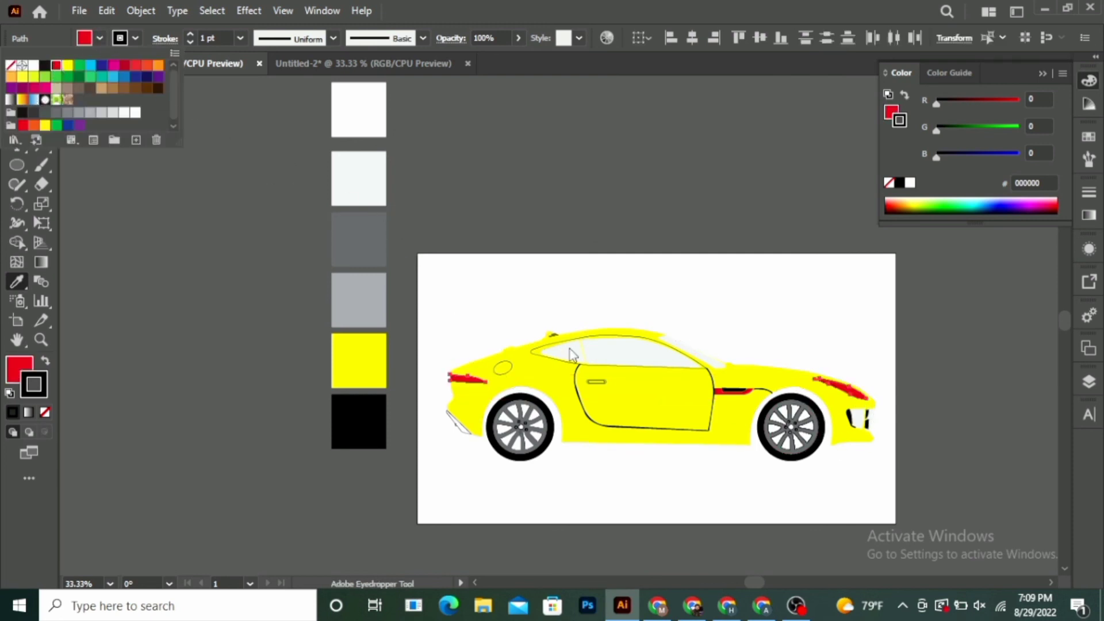
# Step: Undo the accidental white sample on the lights and clear the selection
pyautogui.click(596, 287)
pyautogui.hotkey('ctrl', 'z')
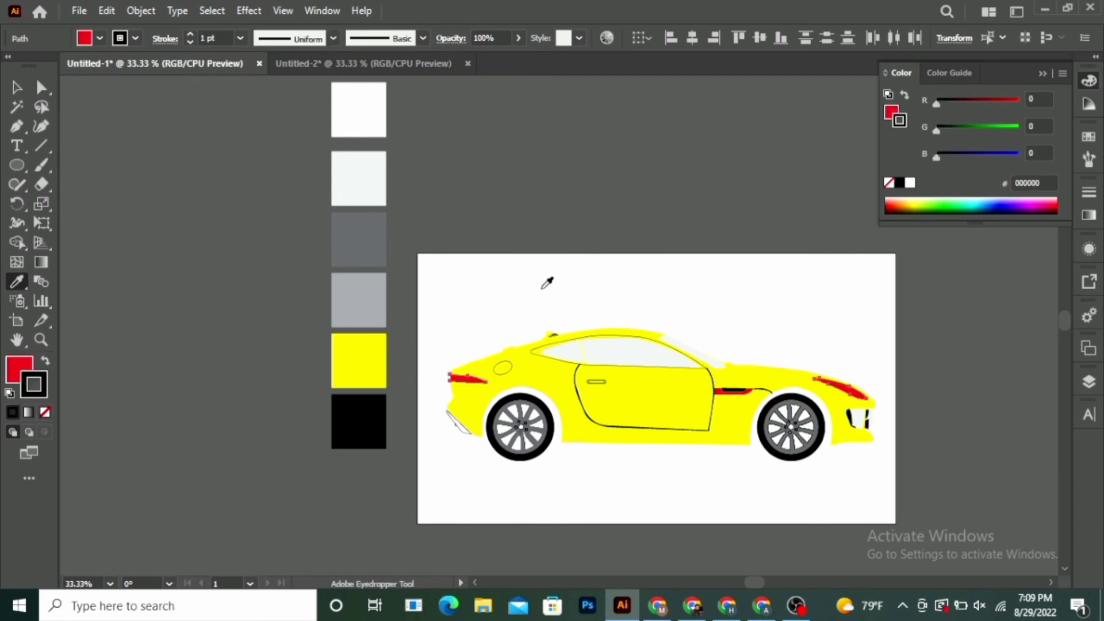
pyautogui.click(16, 87)
pyautogui.click(453, 492)
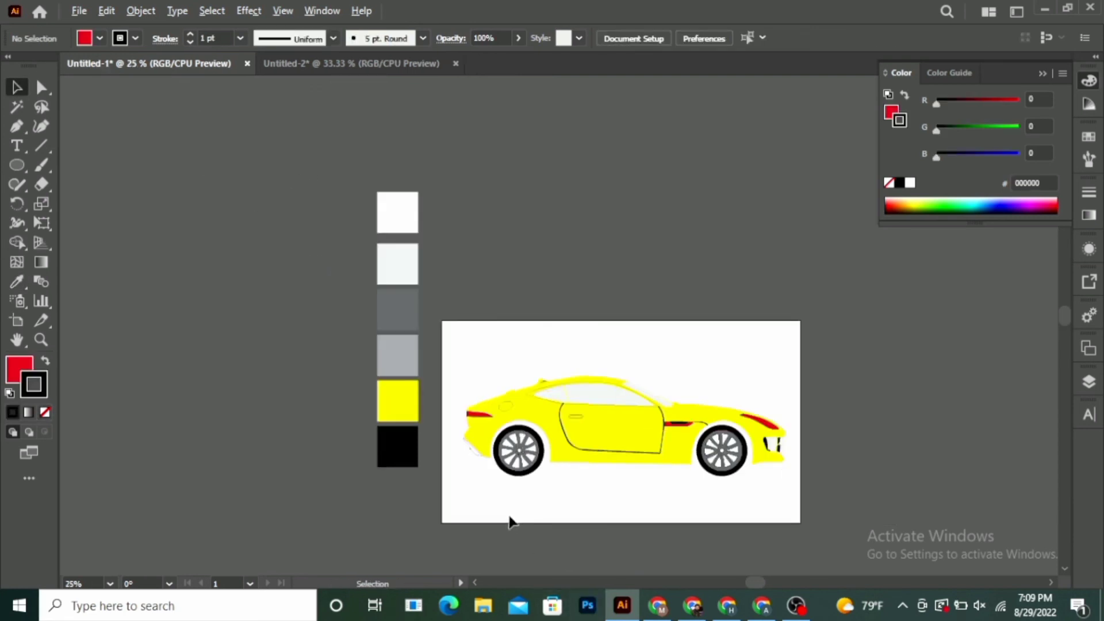
# Step: Fill the side window with the light grey swatch colour
pyautogui.scroll(1, 847, 516)
pyautogui.click(318, 285)
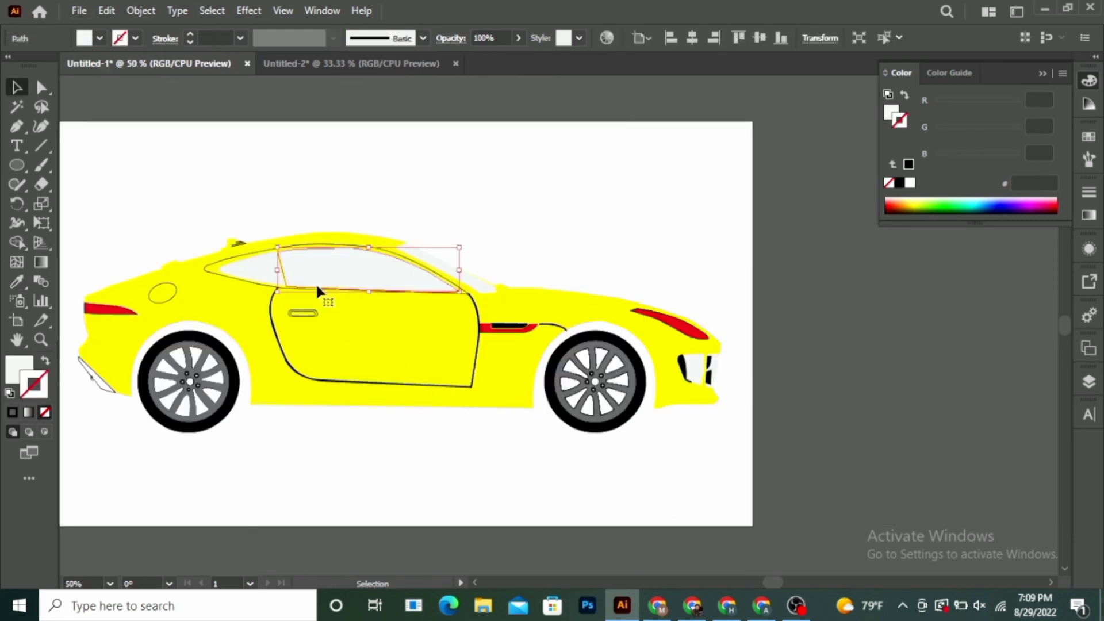
pyautogui.click(14, 366)
pyautogui.scroll(-1, 793, 546)
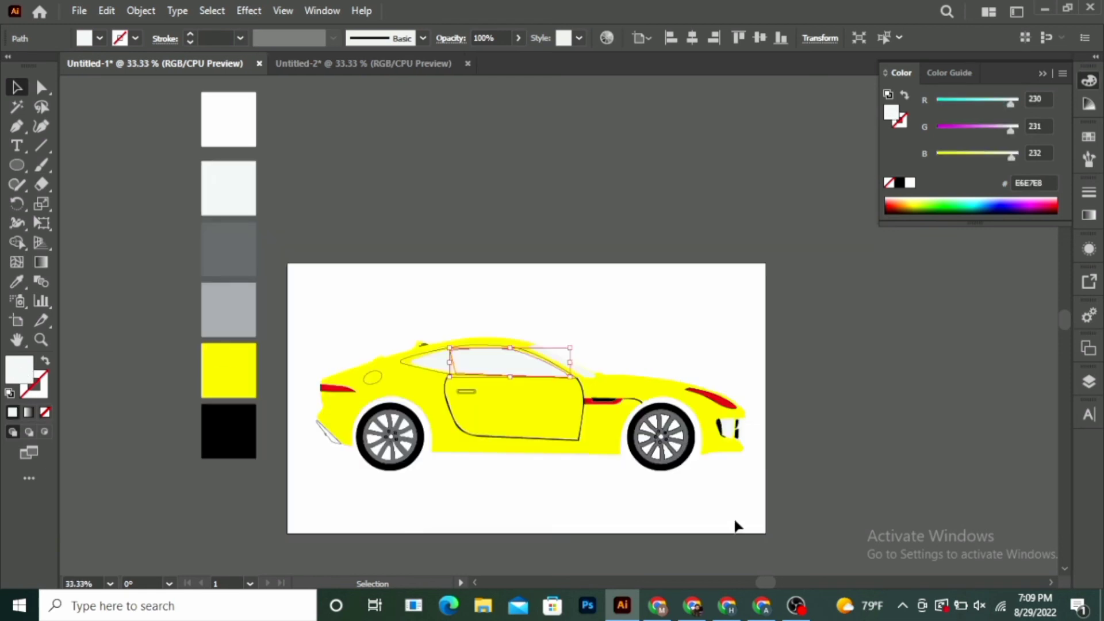
pyautogui.click(670, 495)
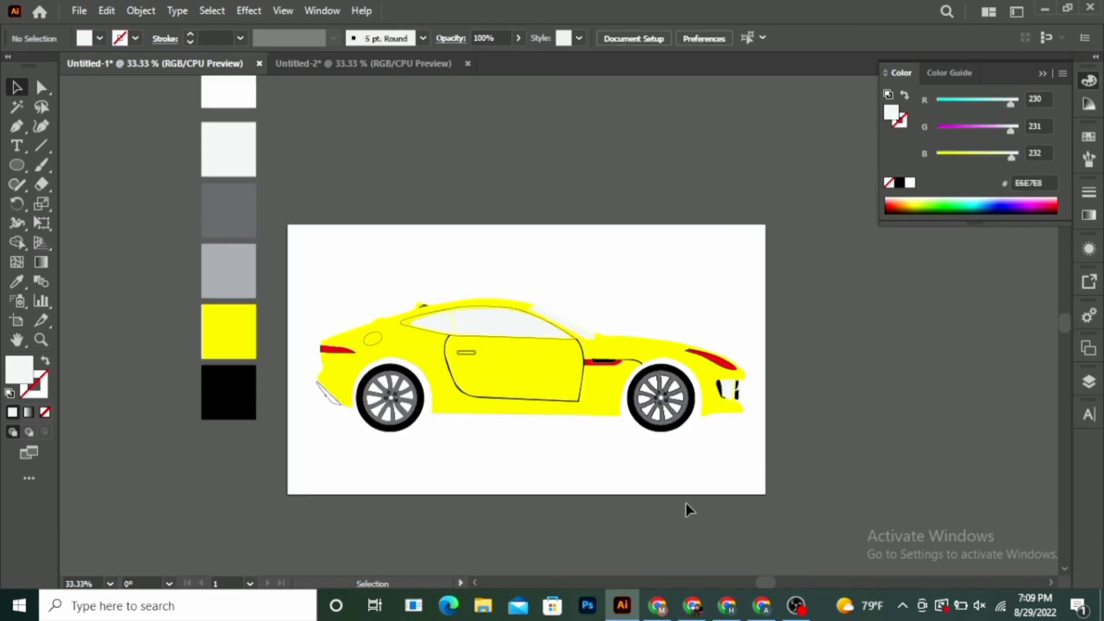
# Step: Swap the door handle to a black outline and remove its inner region with Shape Builder
pyautogui.scroll(2, 499, 387)
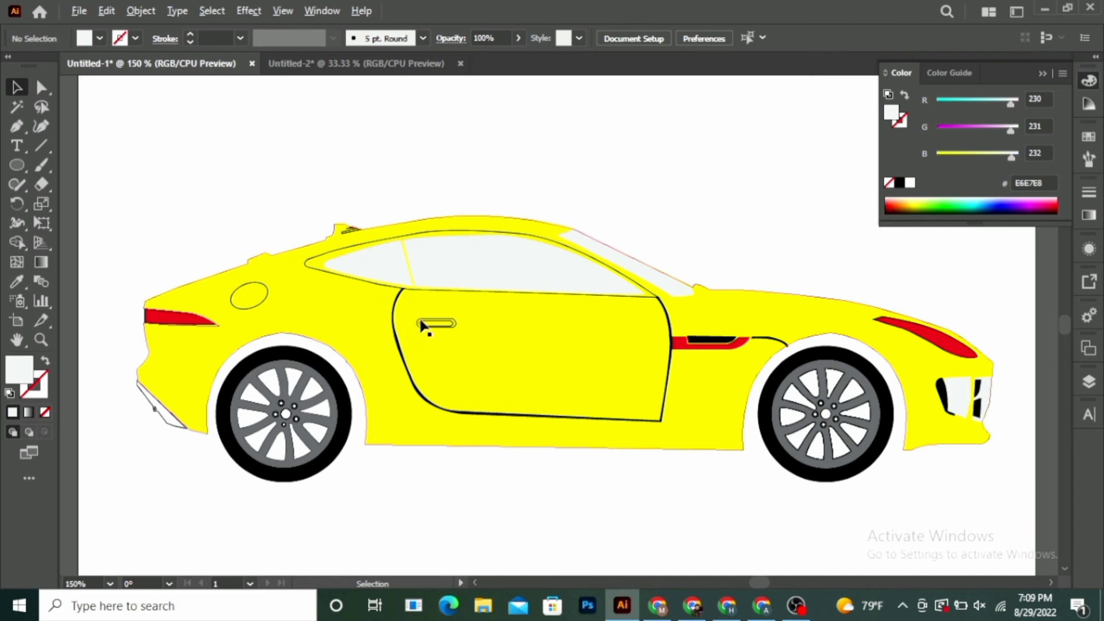
pyautogui.scroll(2, 469, 337)
pyautogui.click(488, 322)
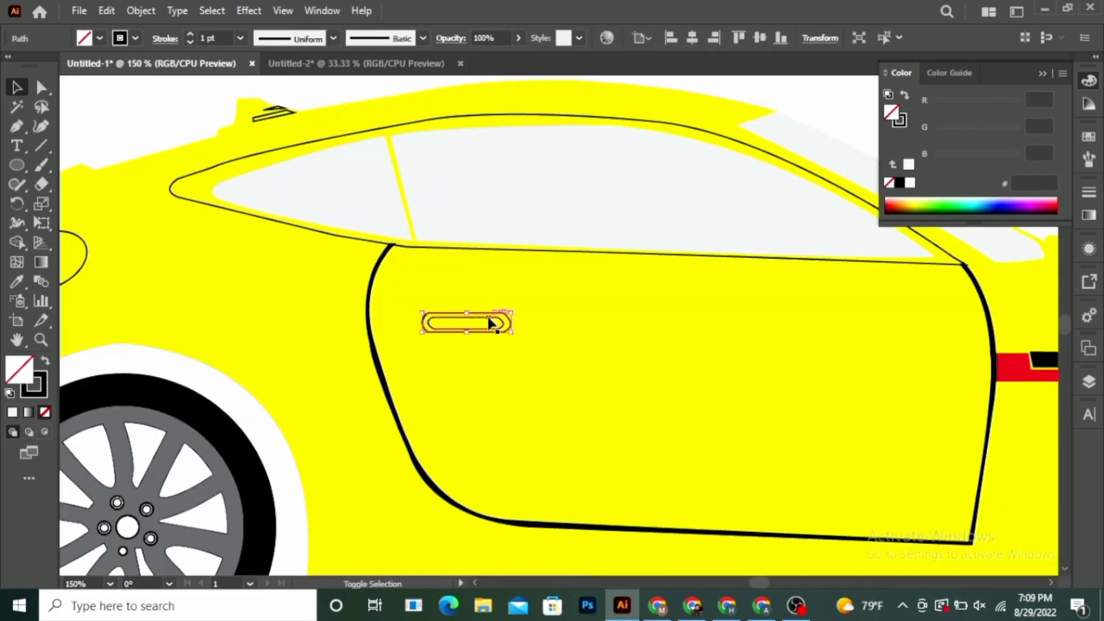
pyautogui.keyDown('shift'); pyautogui.click(494, 389); pyautogui.keyUp('shift')
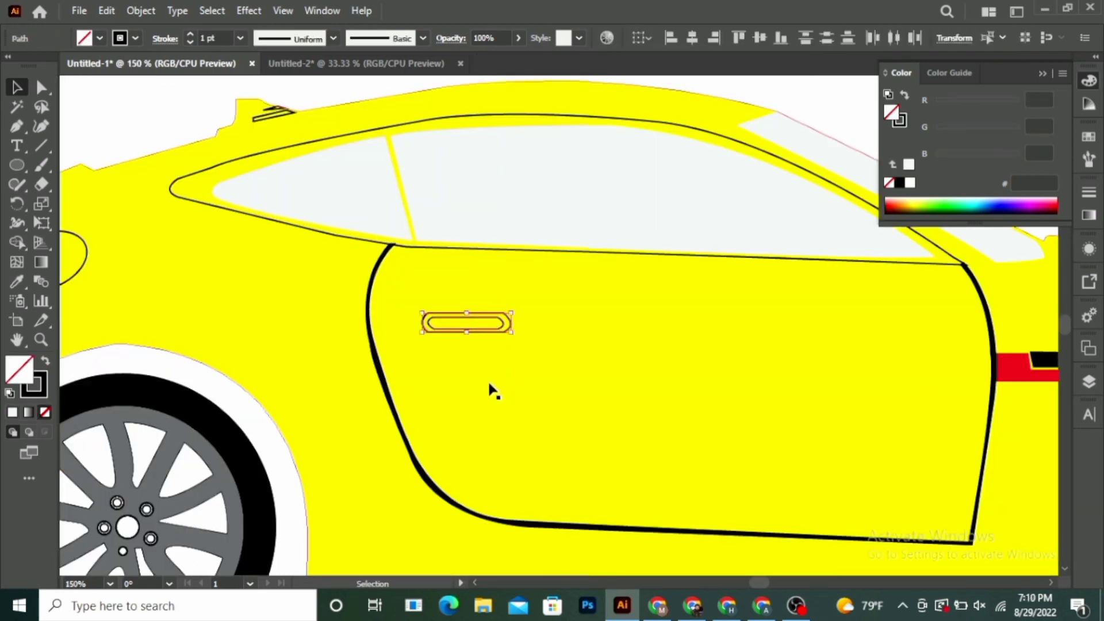
pyautogui.click(45, 363)
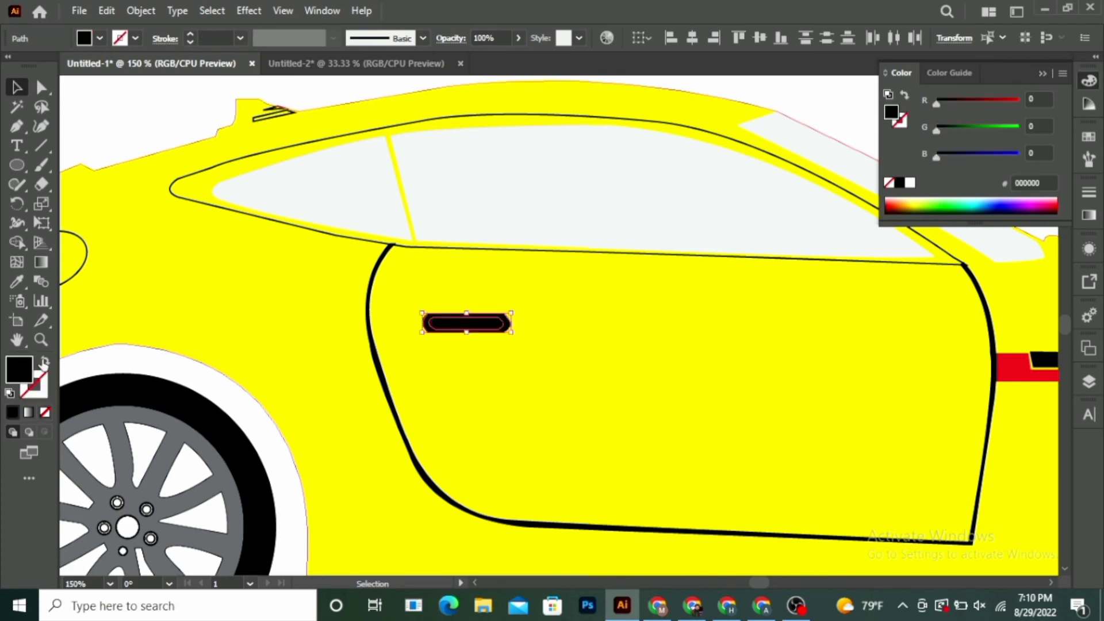
pyautogui.click(16, 242)
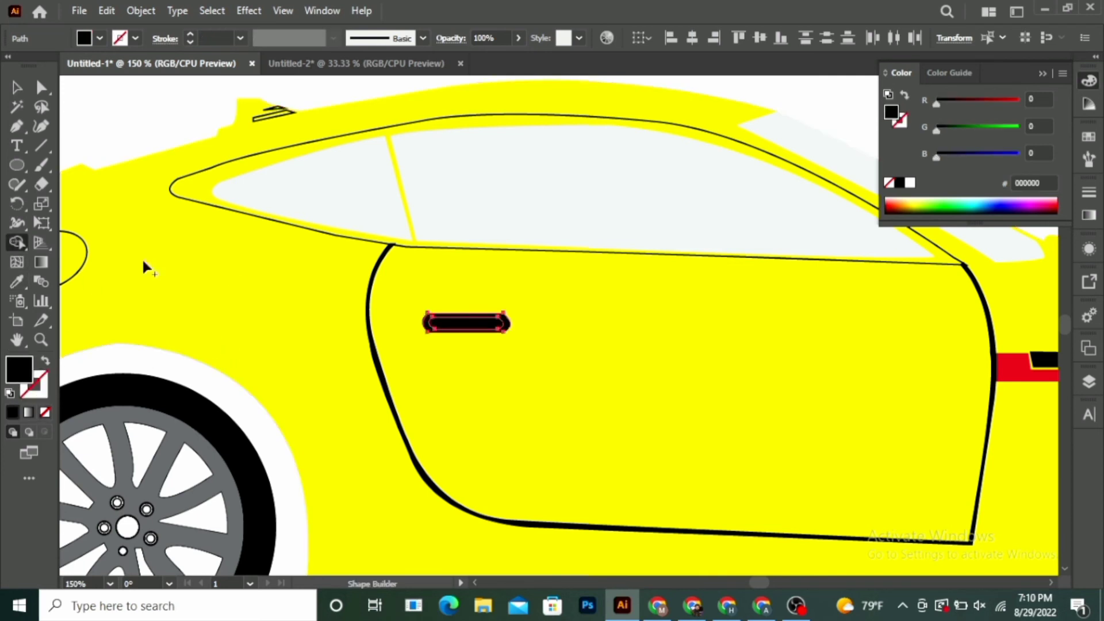
pyautogui.click(451, 327)
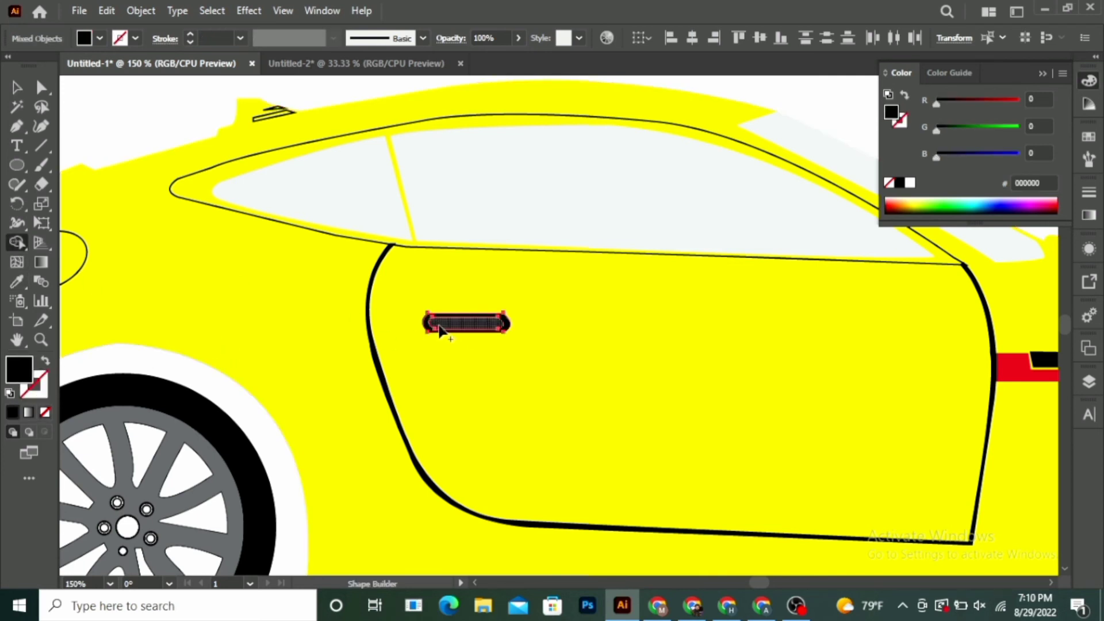
pyautogui.keyDown('alt'); pyautogui.click(451, 328); pyautogui.keyUp('alt')
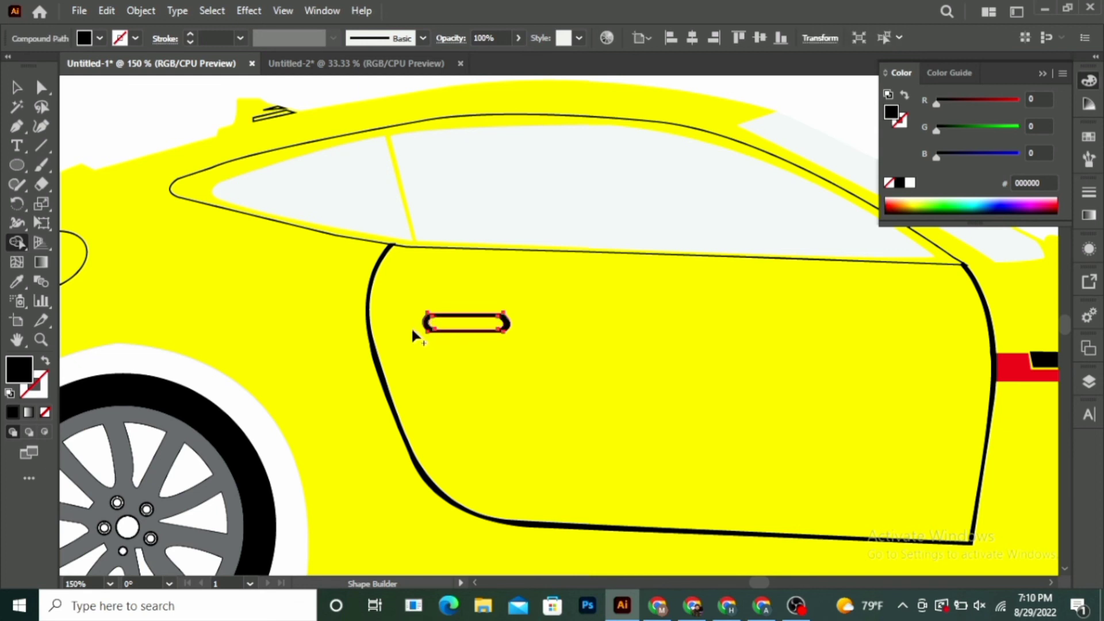
# Step: Deselect everything and zoom out to view the finished car
pyautogui.click(17, 87)
pyautogui.click(128, 109)
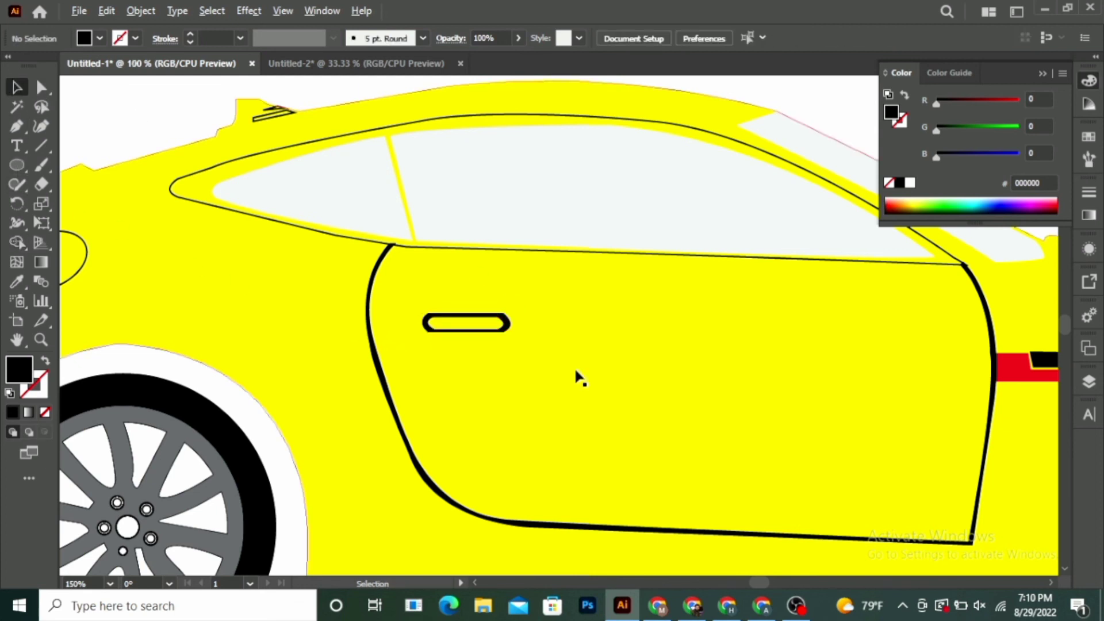
pyautogui.hotkey('ctrl', '-')
pyautogui.hotkey('ctrl', '-')
pyautogui.scroll(2, 849, 241)
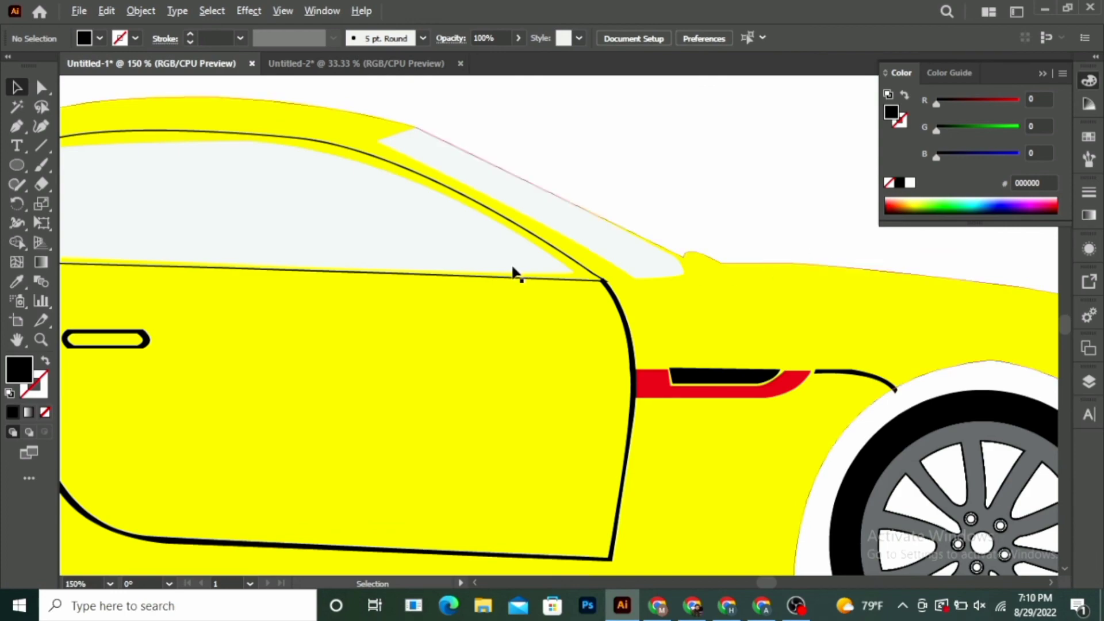
pyautogui.scroll(-1, 573, 279)
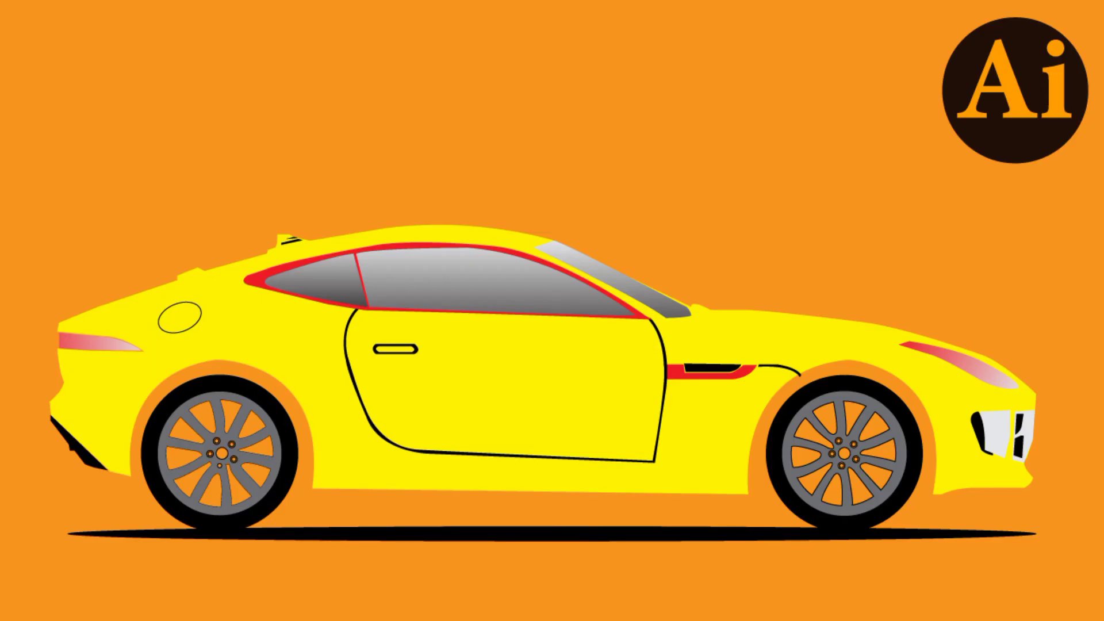